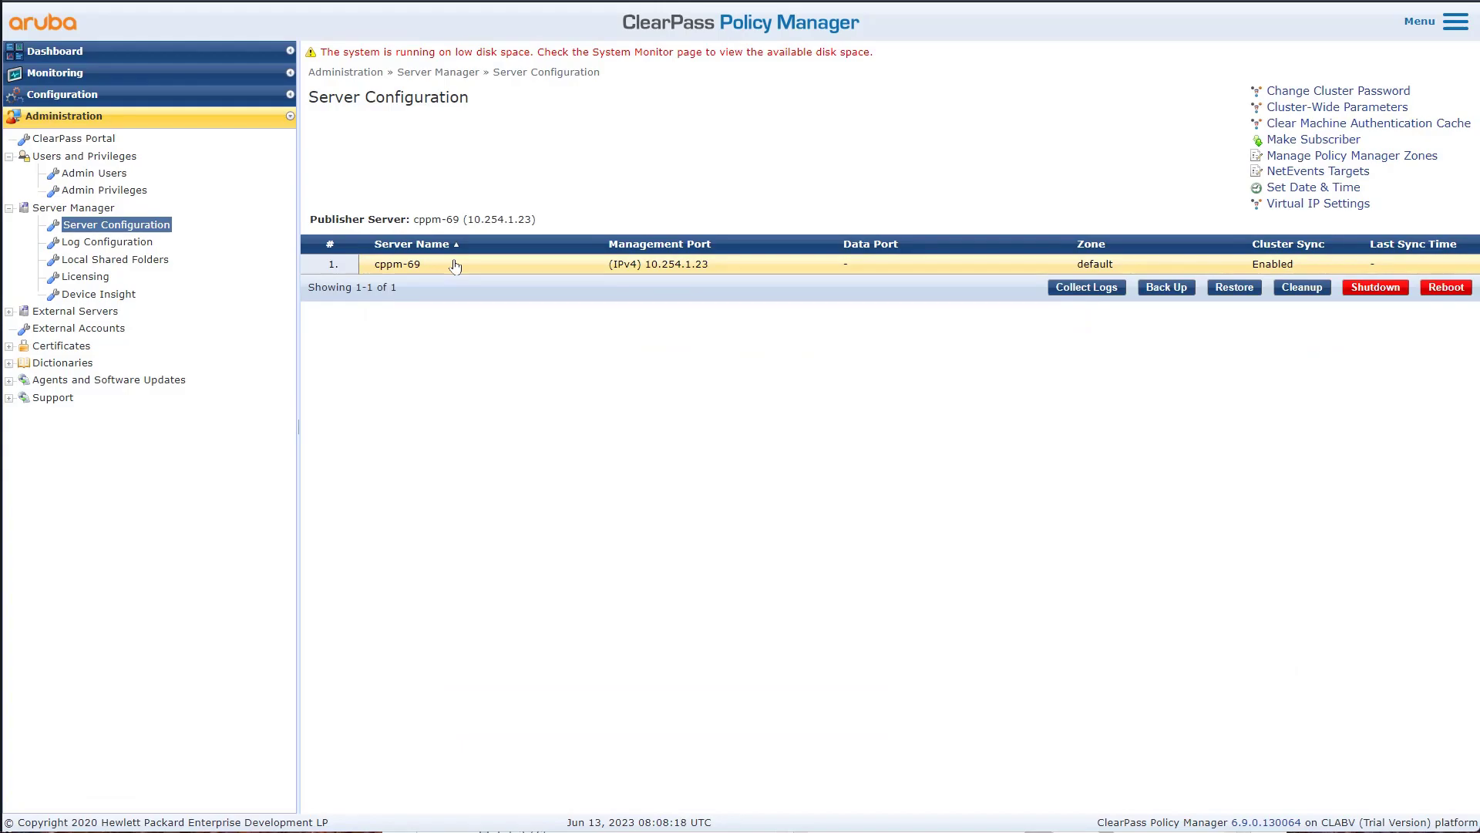
- Open the cppm-69 server configuration and bring up its Join AD Domain form
click(455, 265)
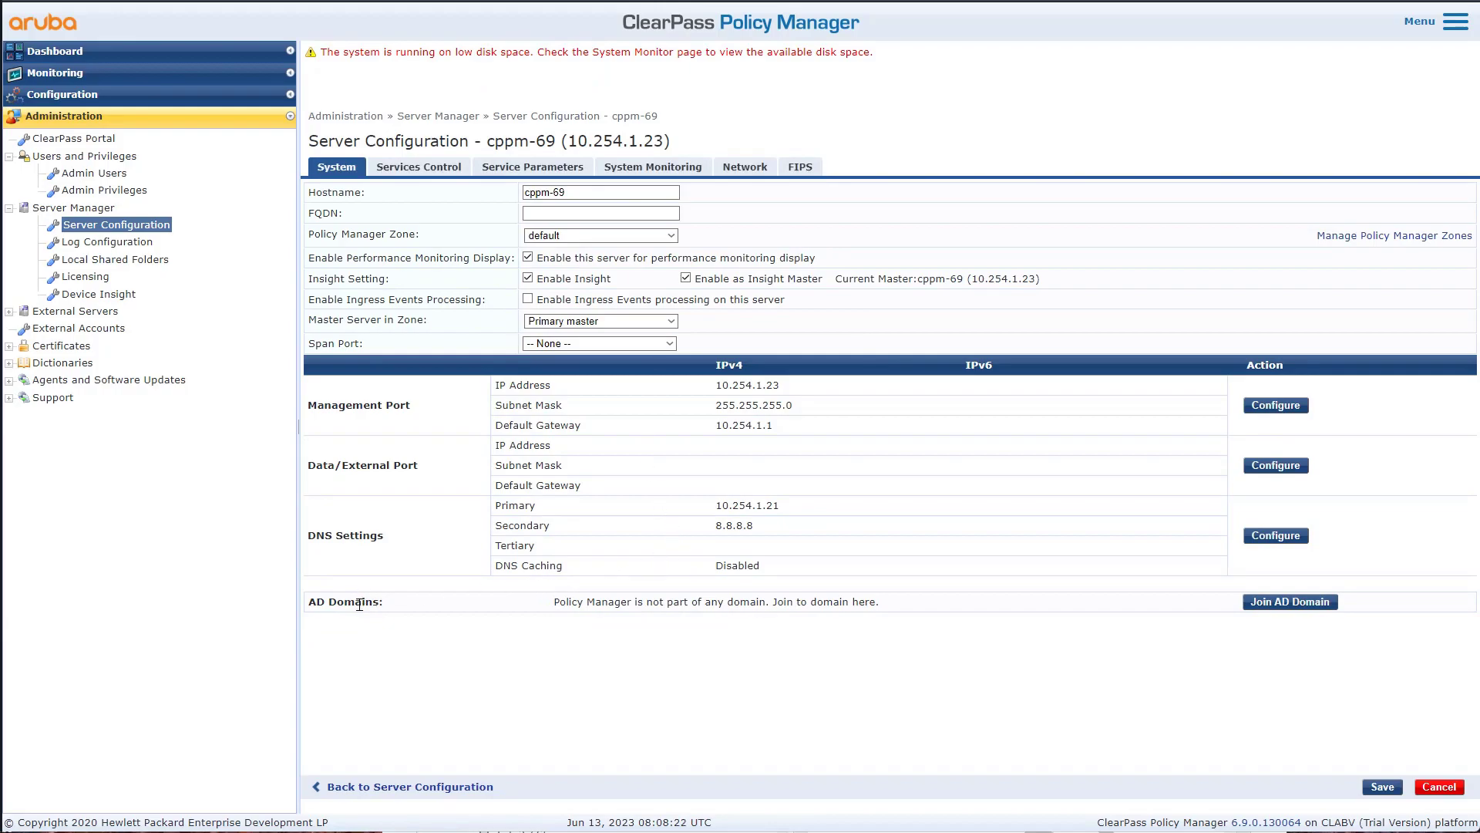
drag(388, 602, 308, 601)
click(820, 660)
click(1285, 604)
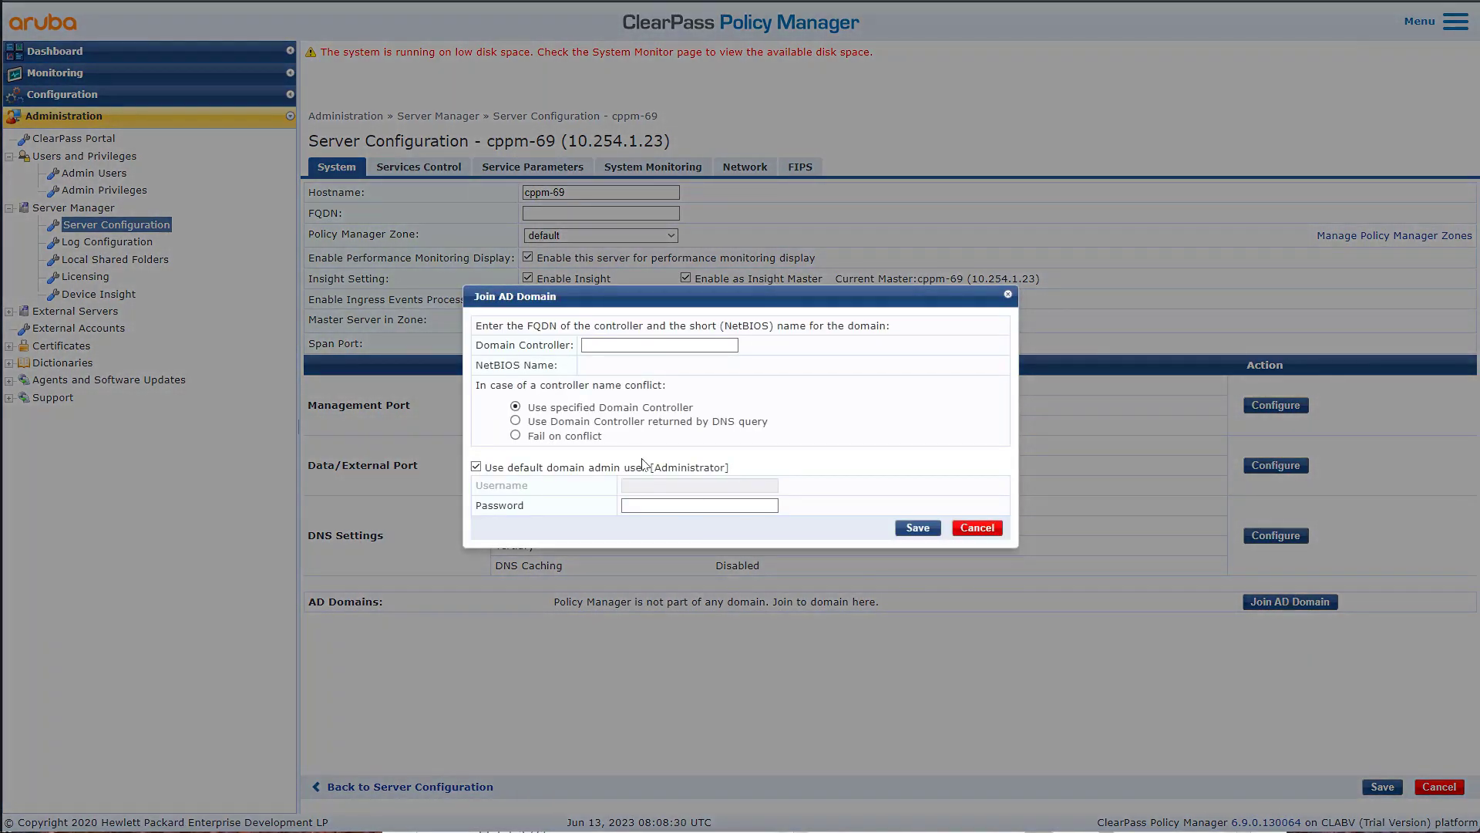
- Enter dc1.class.lab as the domain controller, with NetBIOS name CLASS, using the DNS-returned controller
click(617, 344)
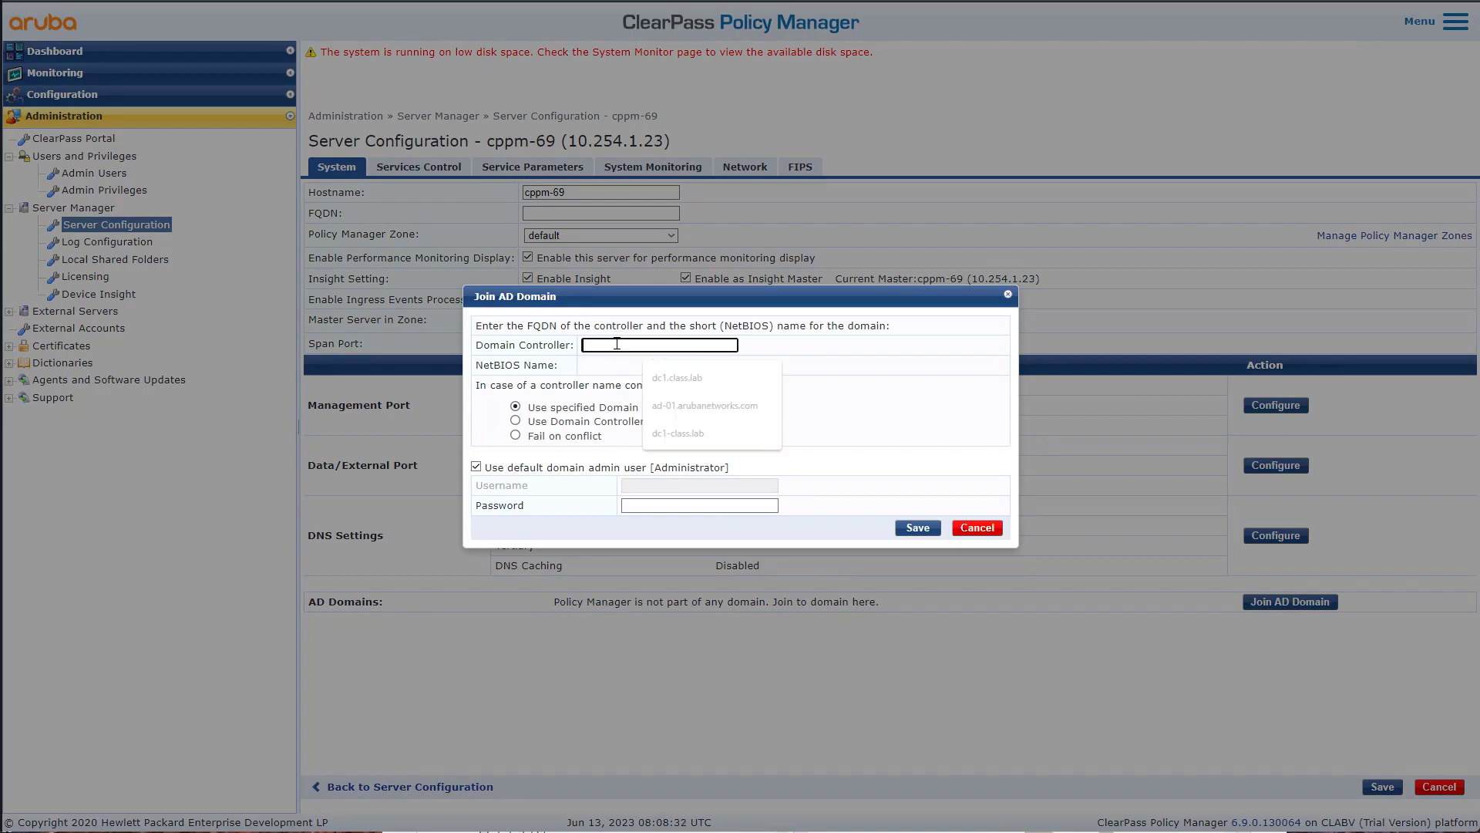
click(684, 374)
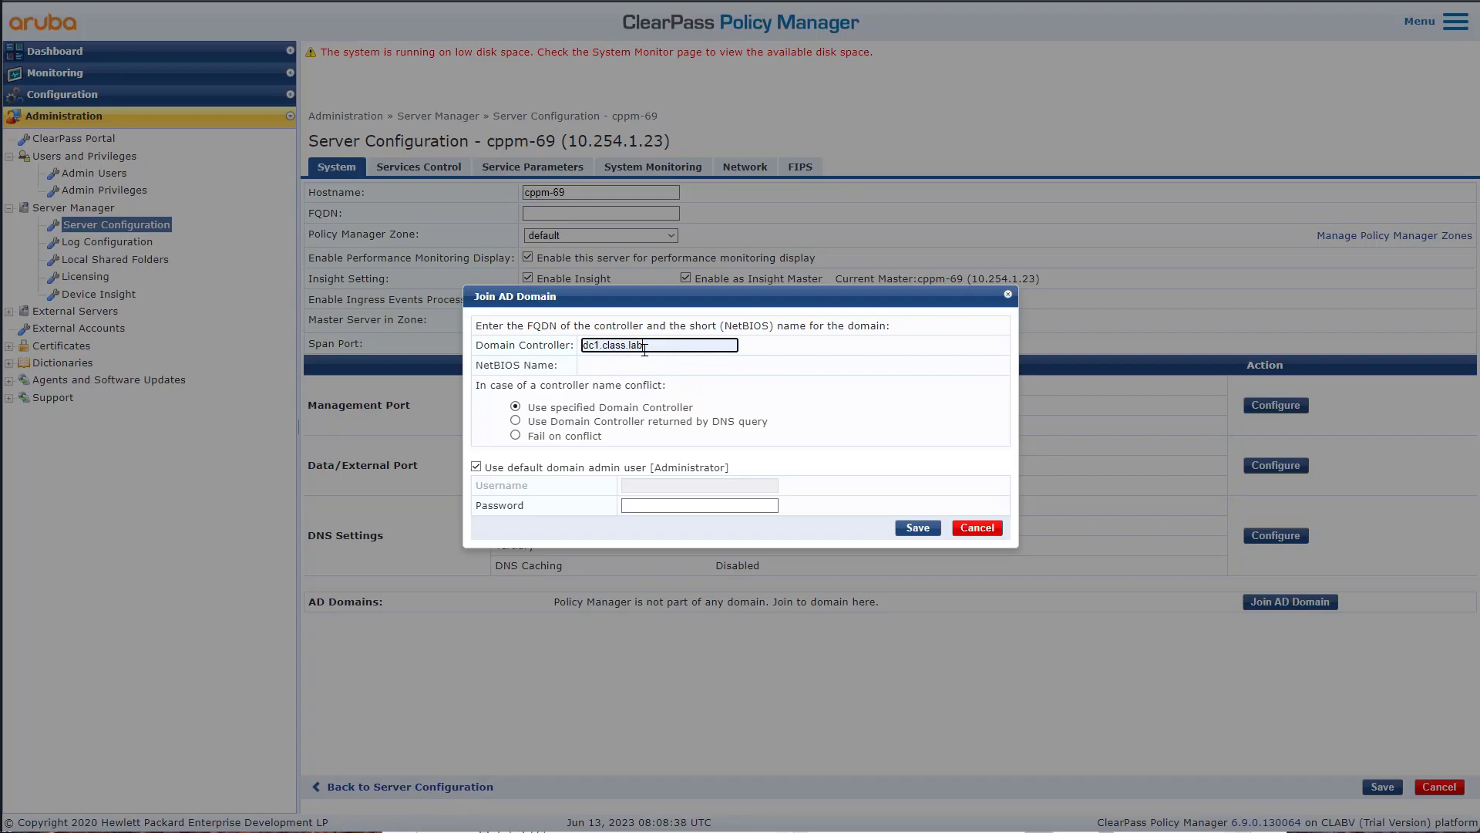
mouse_move(601, 345)
mouse_down()
mouse_move(580, 351)
mouse_move(618, 348)
mouse_move(606, 351)
mouse_up()
click(553, 421)
click(538, 448)
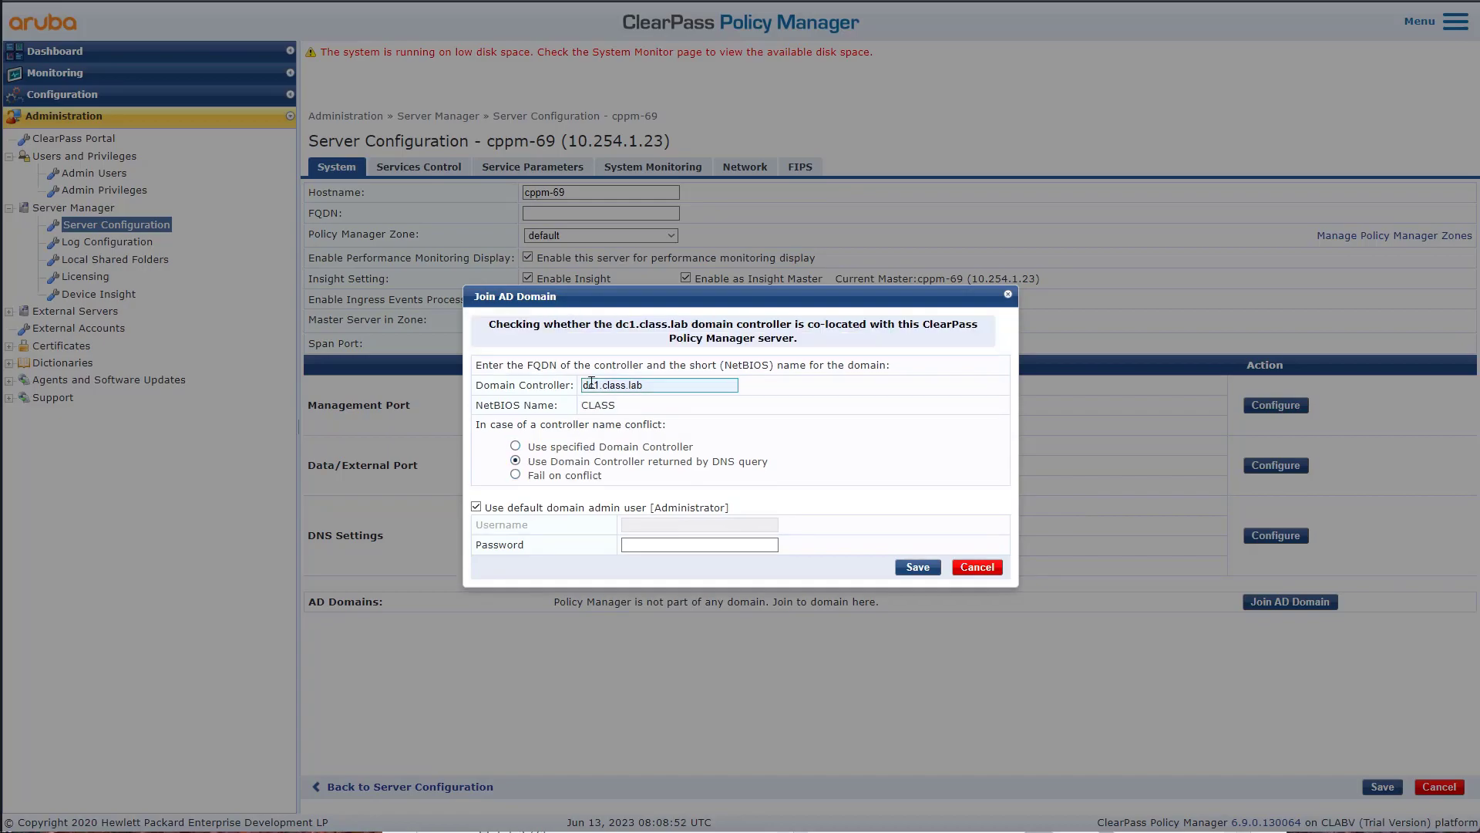
drag(559, 366, 477, 369)
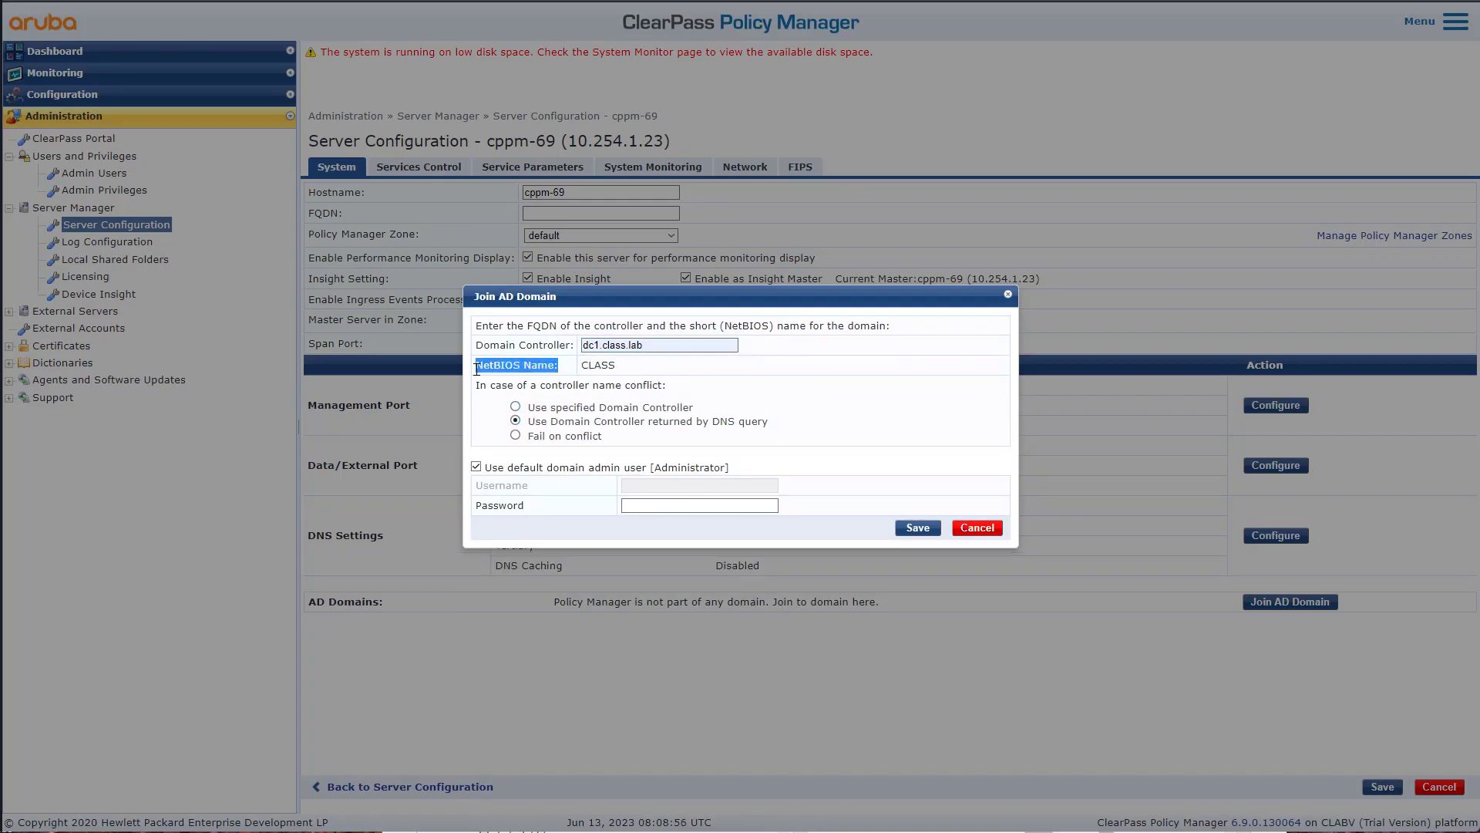
click(620, 373)
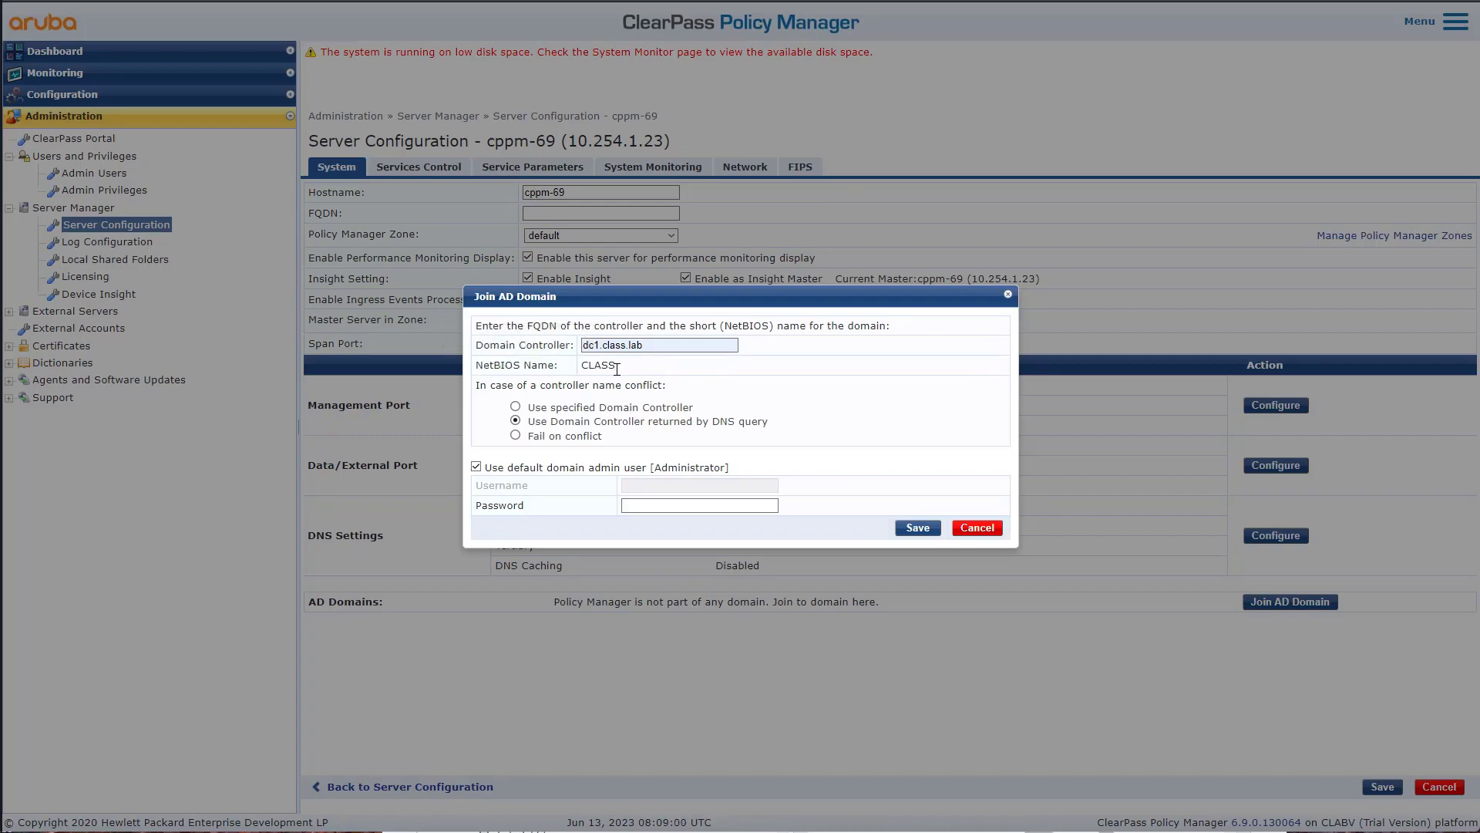
drag(617, 368, 580, 369)
drag(510, 468, 519, 468)
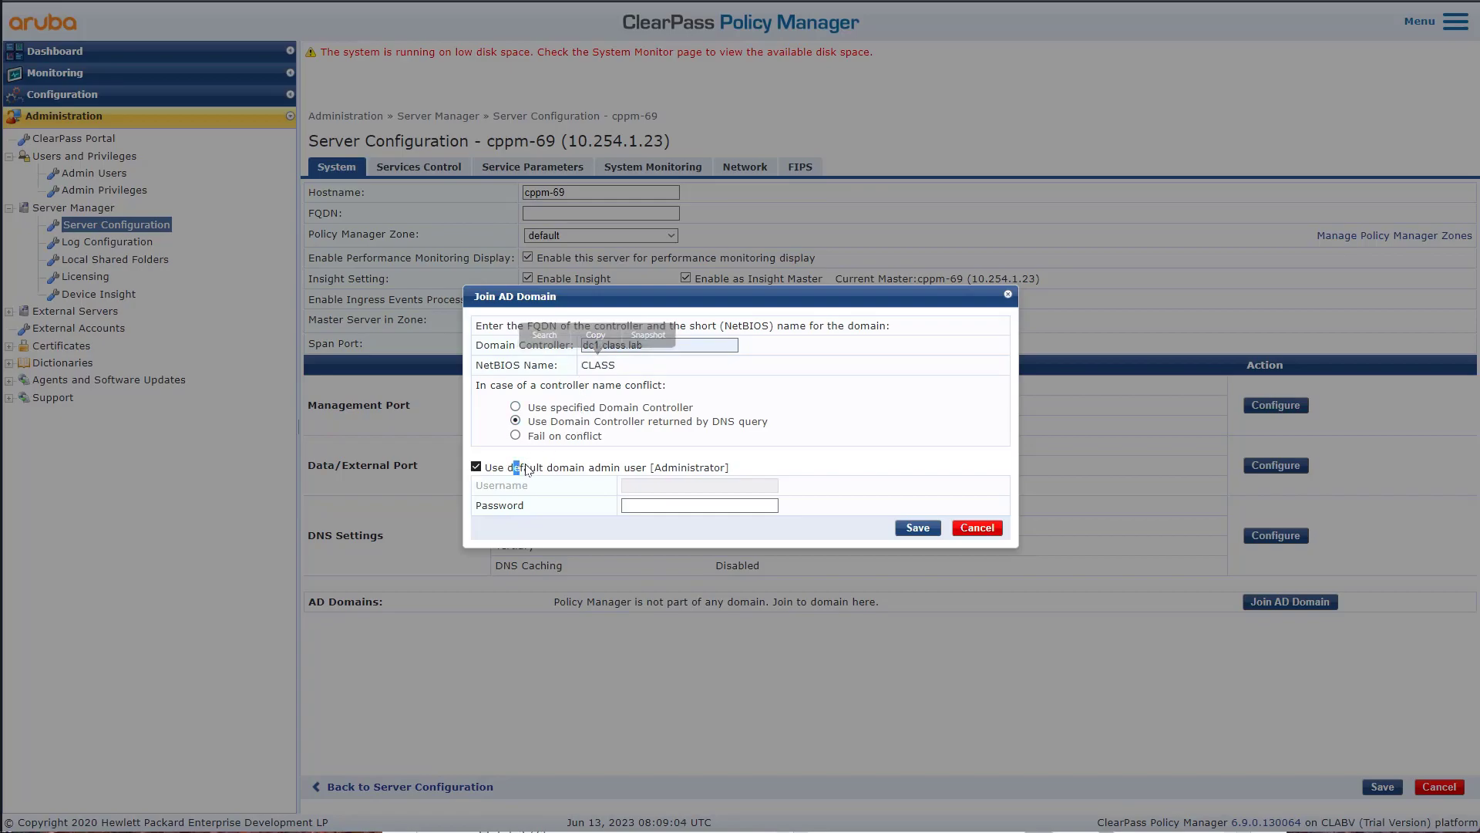
- Drop the default domain admin, enter the domain account's username and password, and join CLASS
click(476, 467)
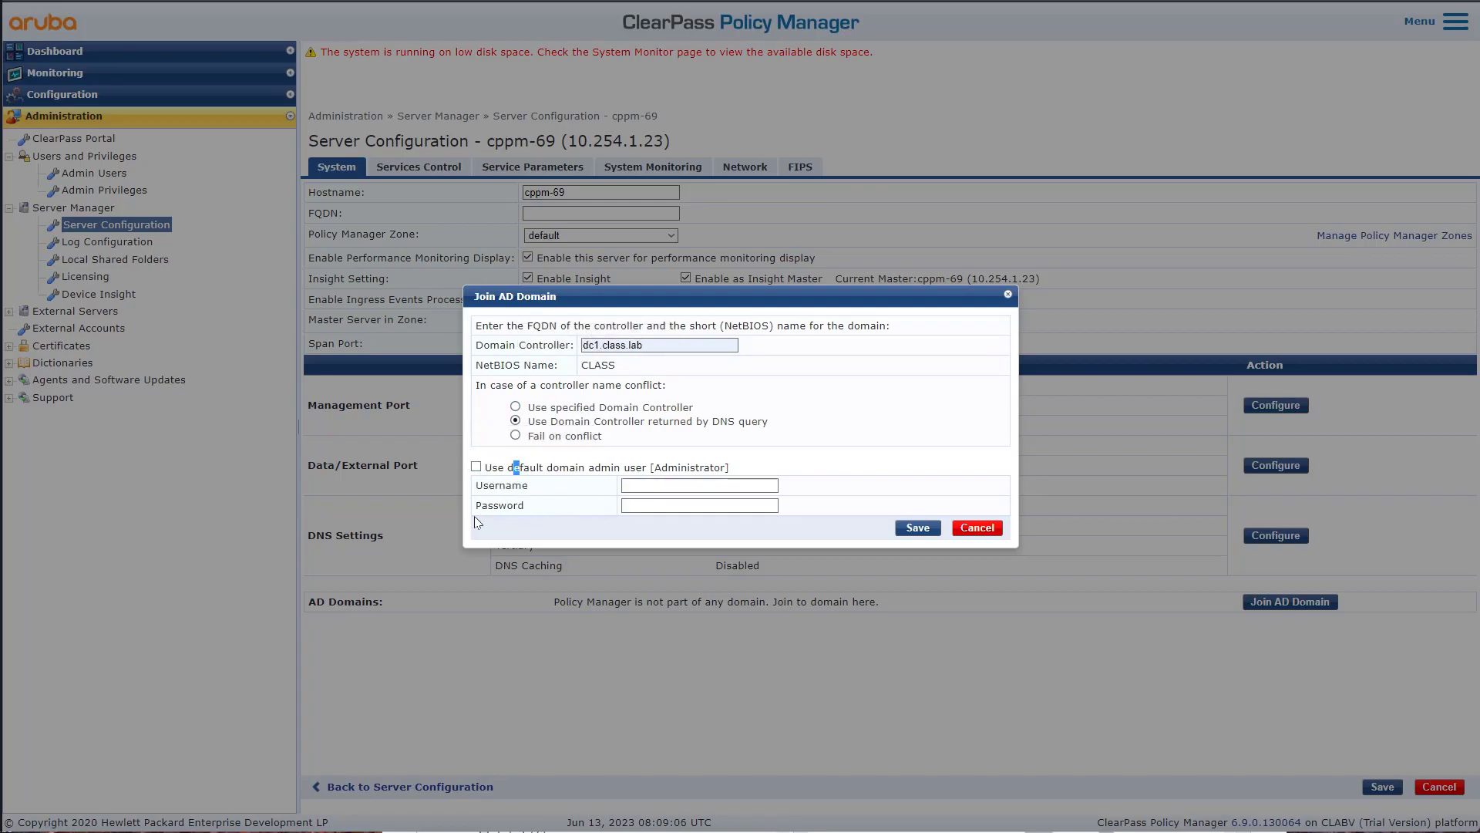
click(667, 483)
text(a)
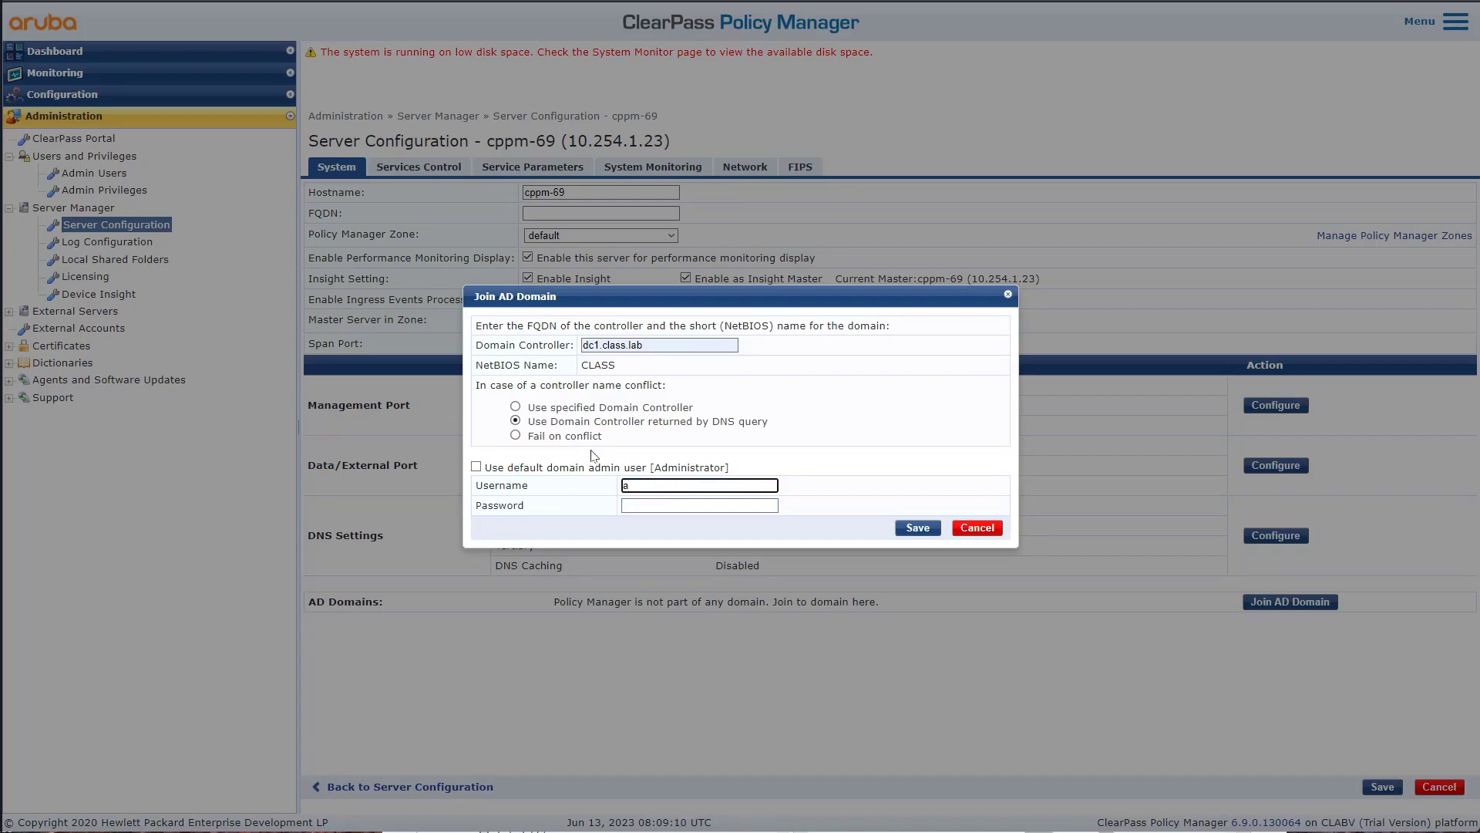
text(ppm@class.lab)
key(Tab)
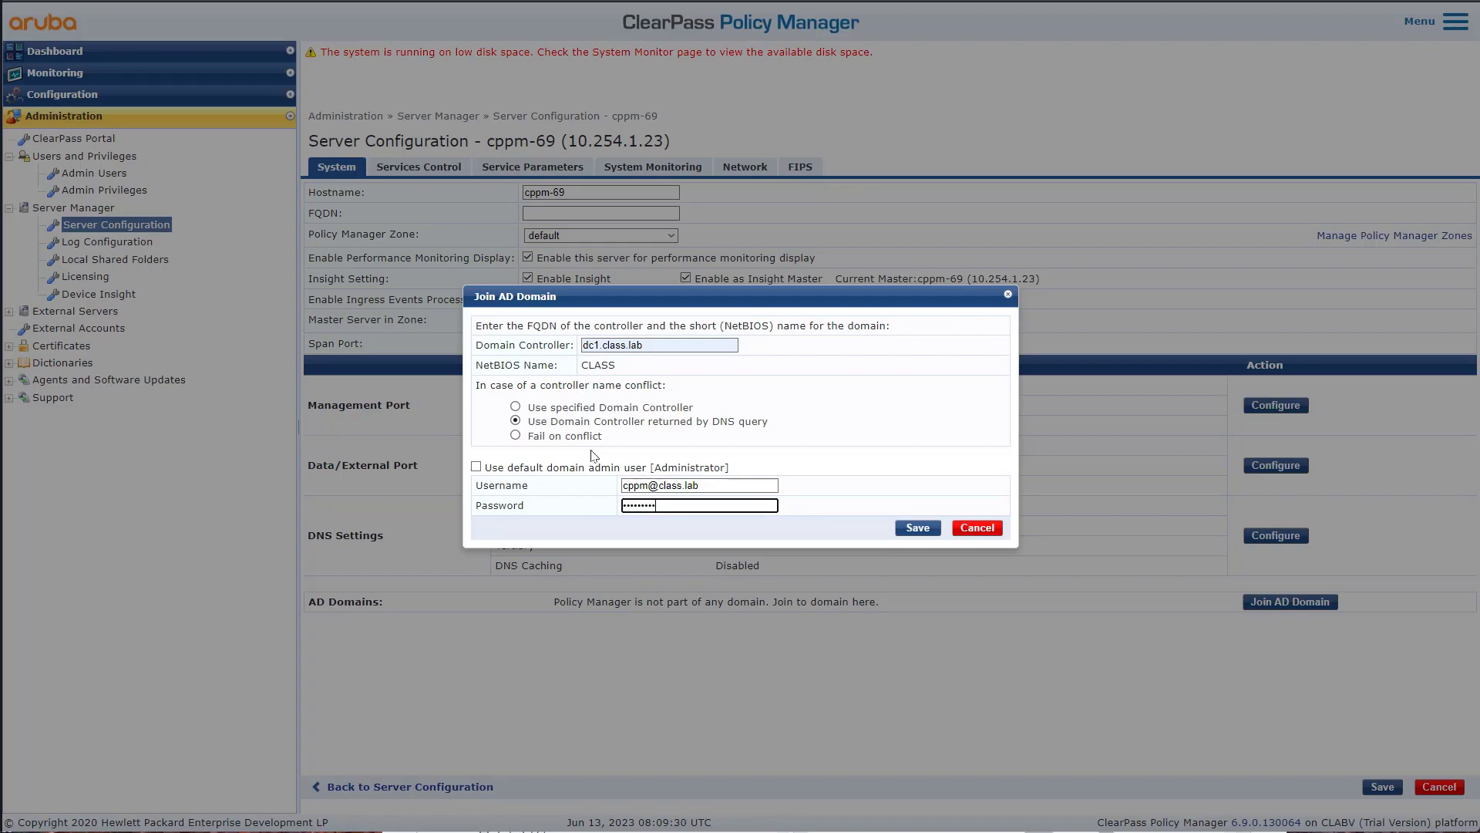
click(927, 530)
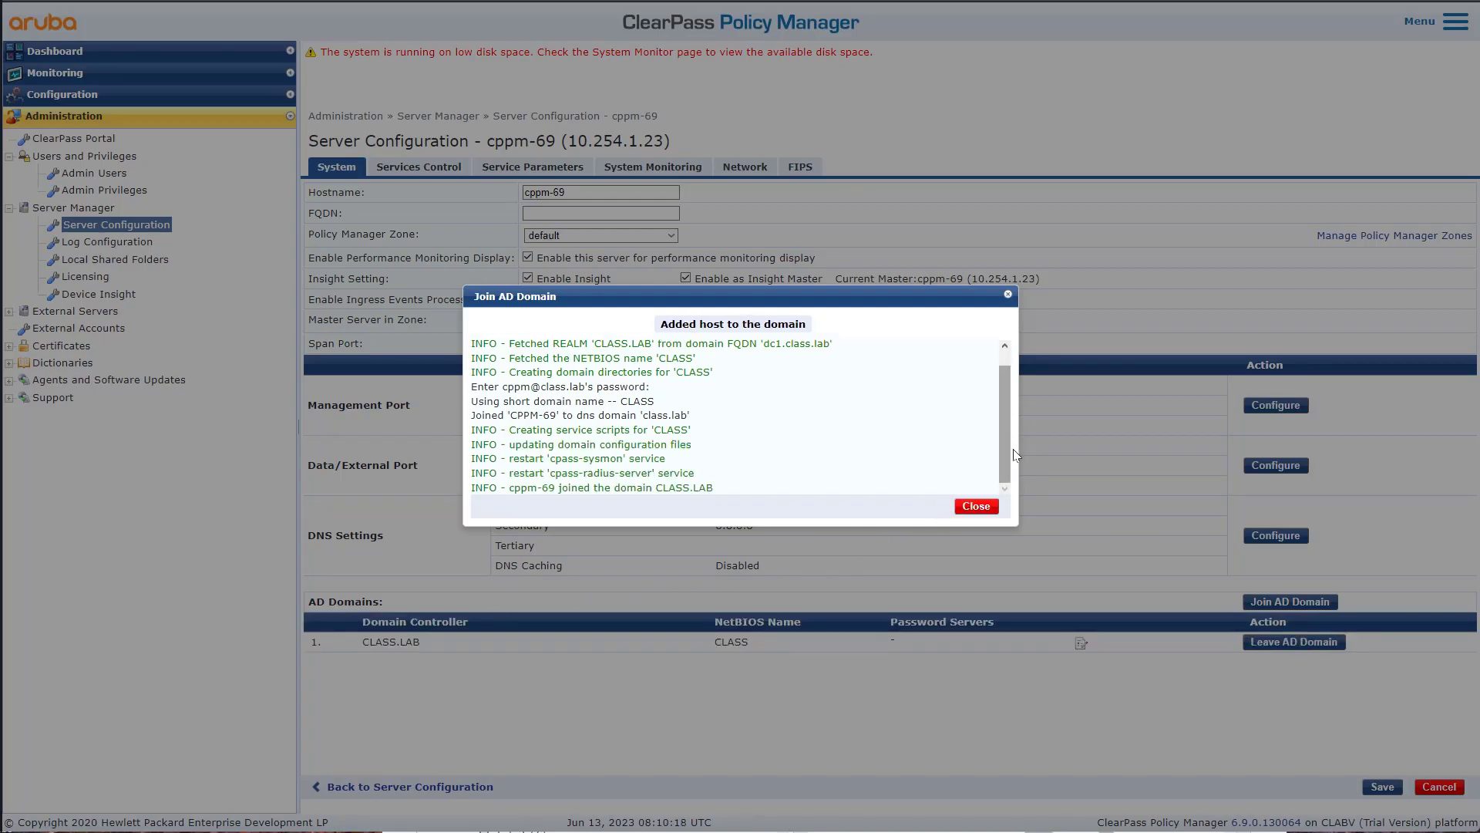
- Close the domain join results log
drag(718, 491, 753, 440)
click(757, 445)
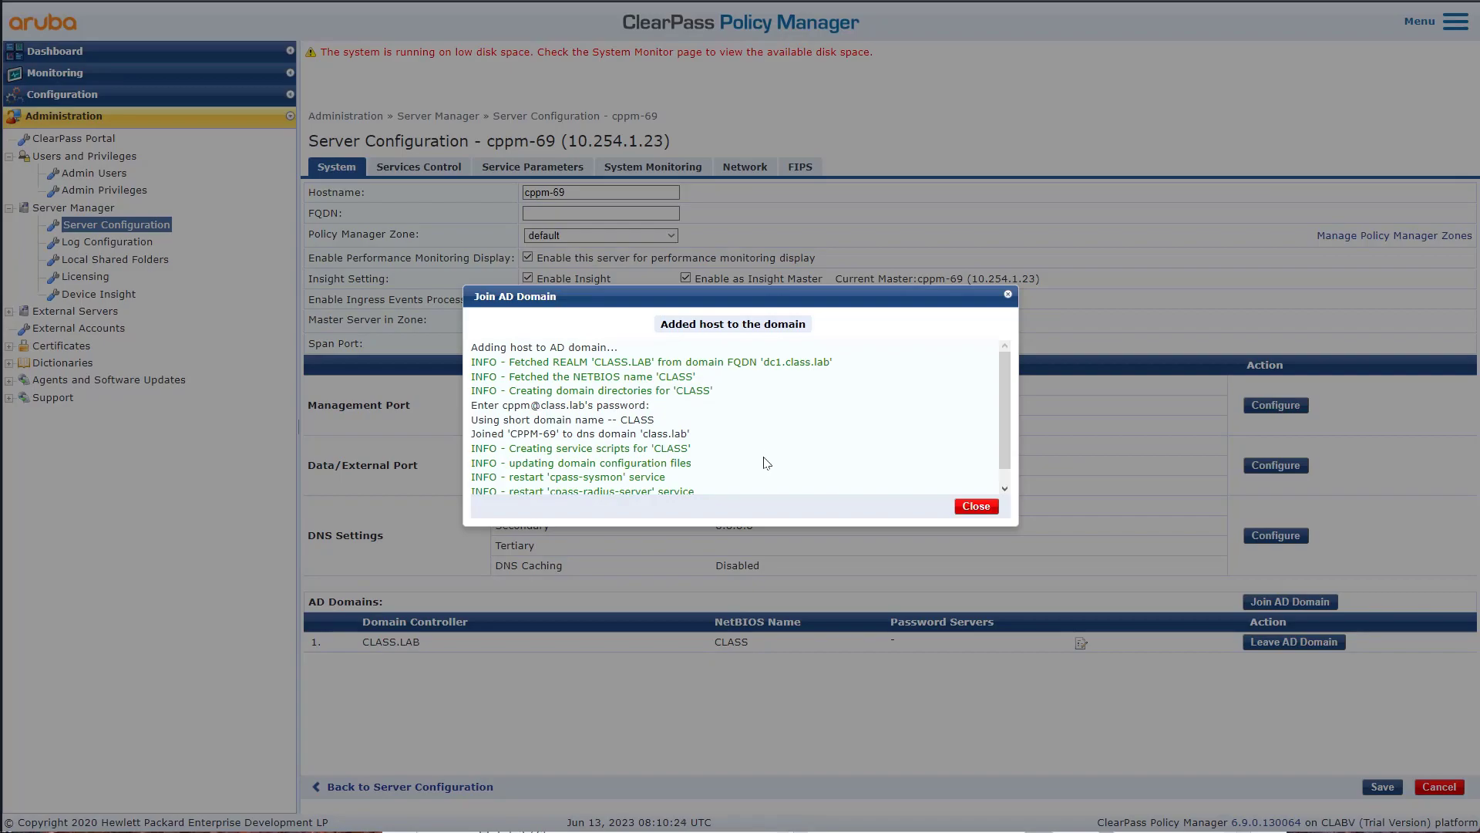
scroll(766, 462, down, 1)
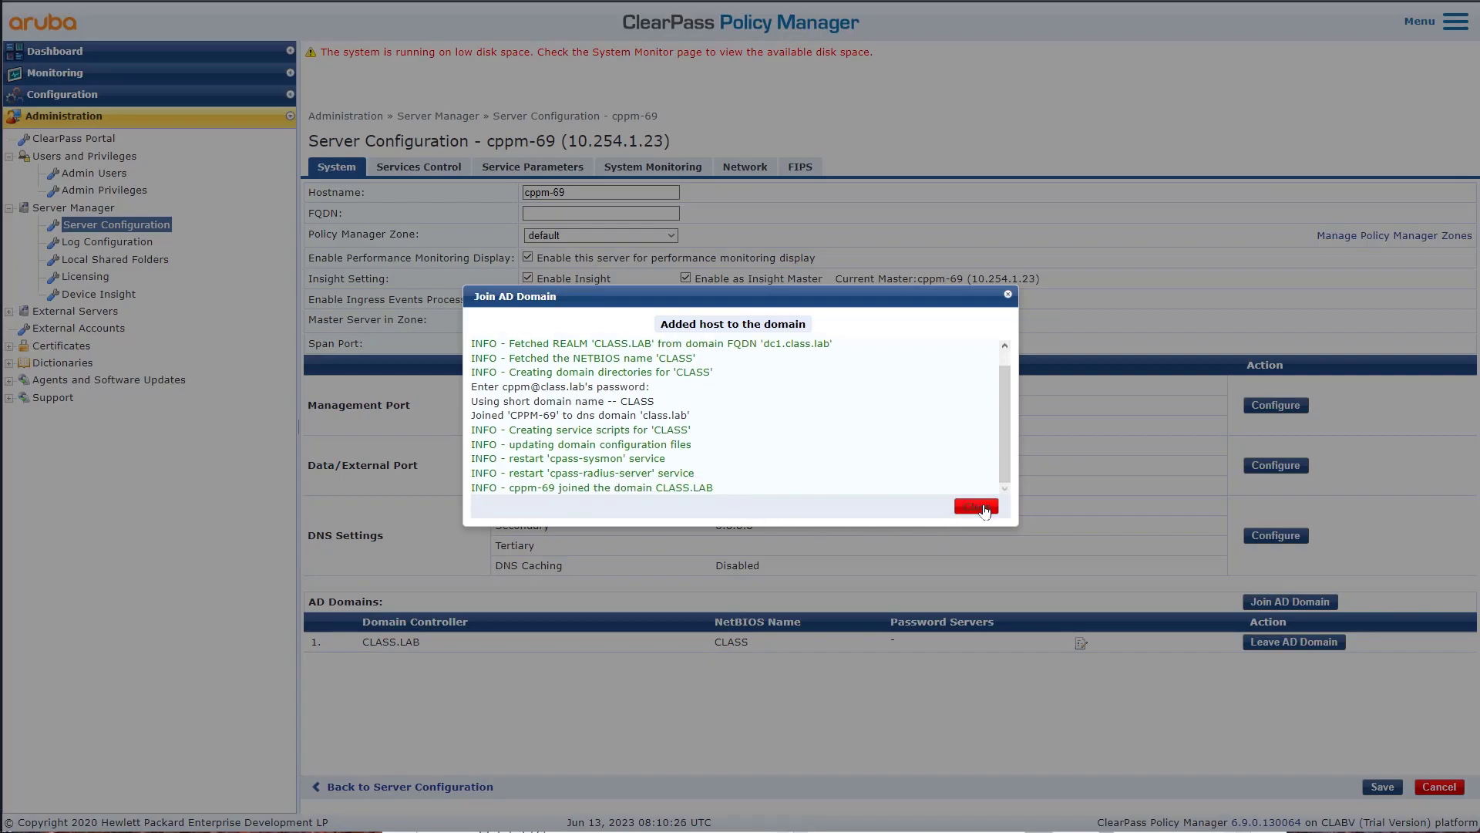
click(977, 507)
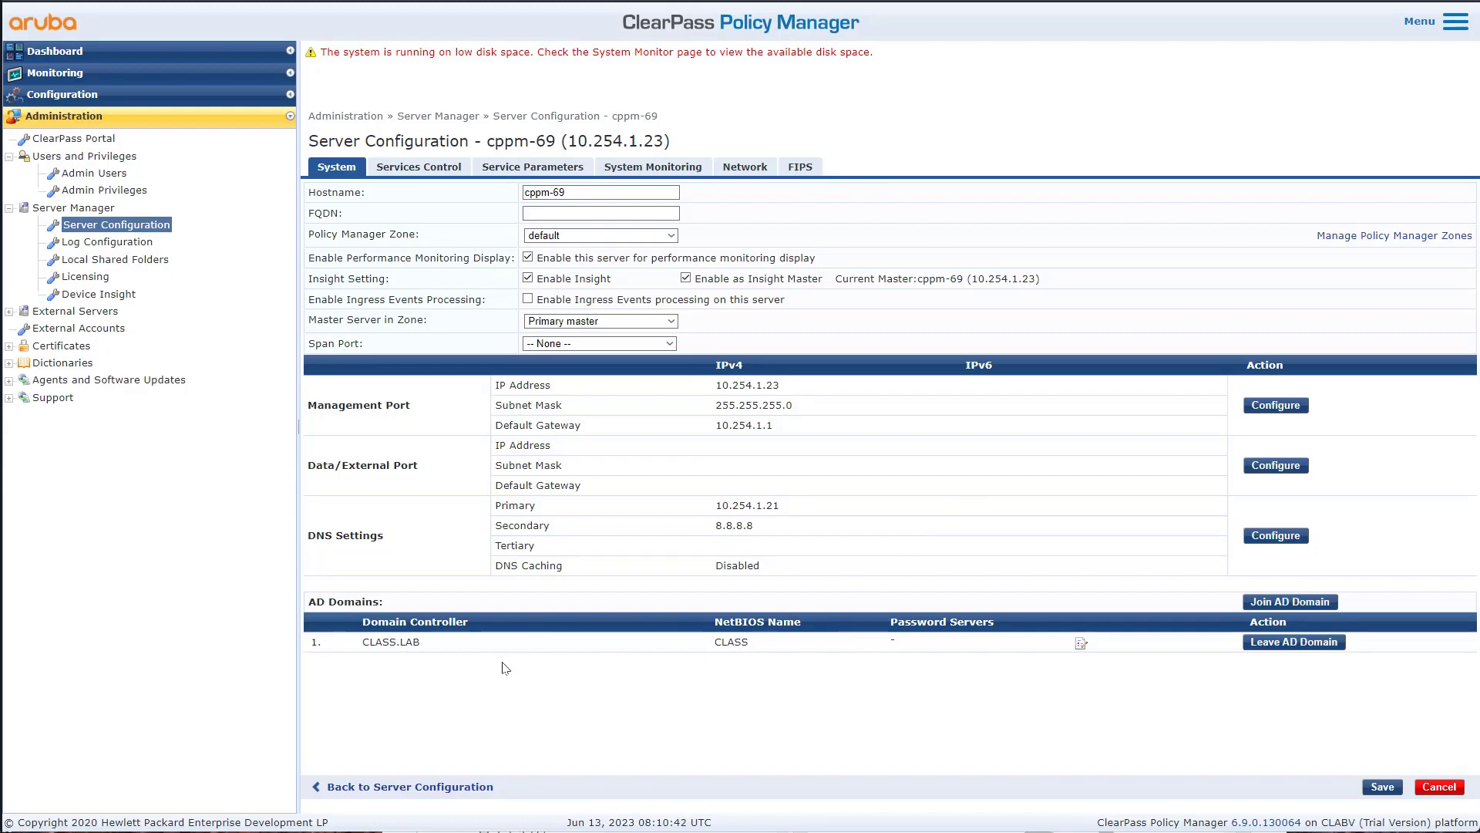
- Save the cppm-69 server configuration and close the save confirmation
drag(715, 643, 728, 642)
click(752, 644)
click(1383, 787)
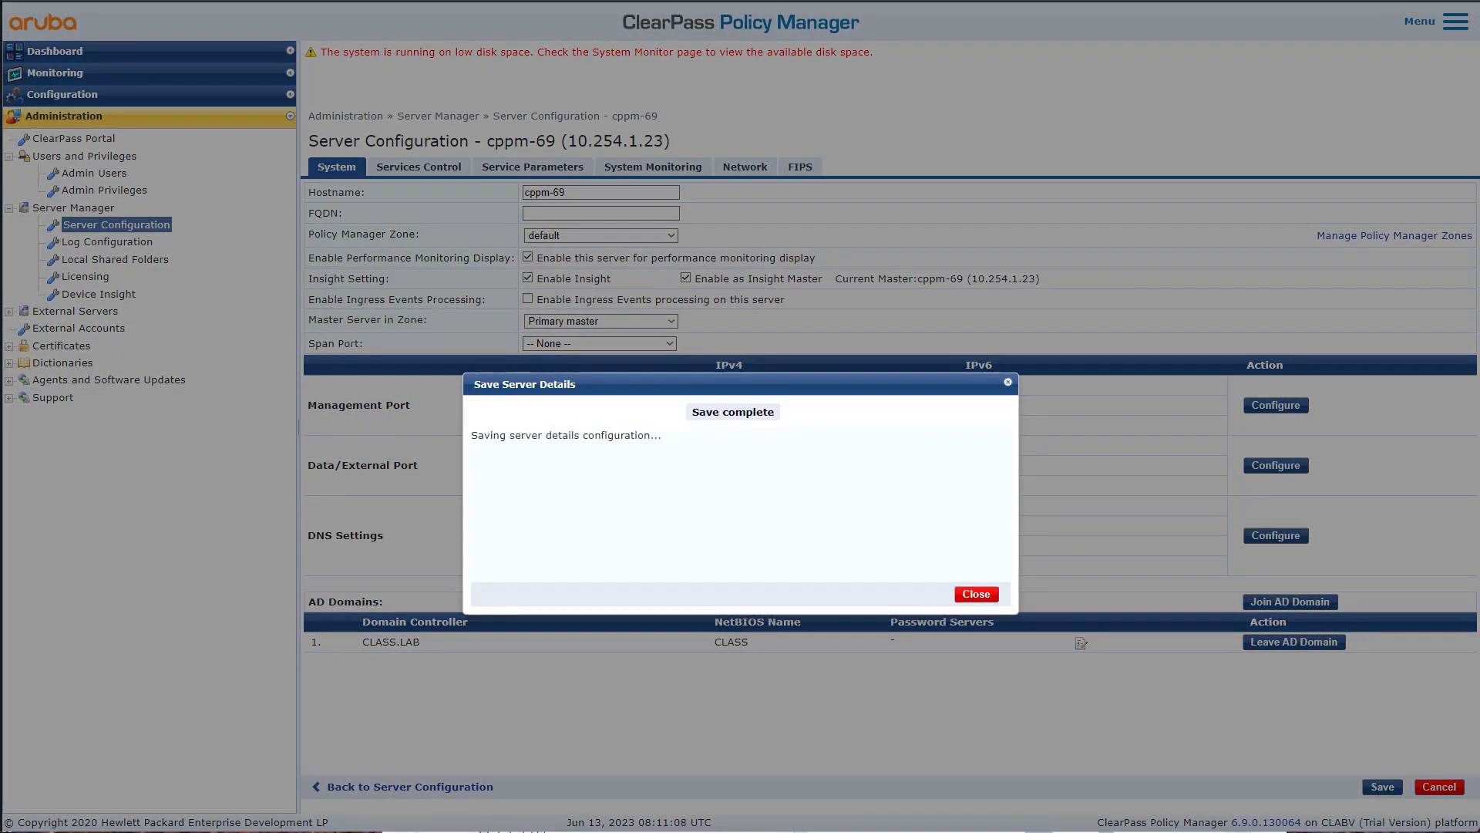
click(982, 597)
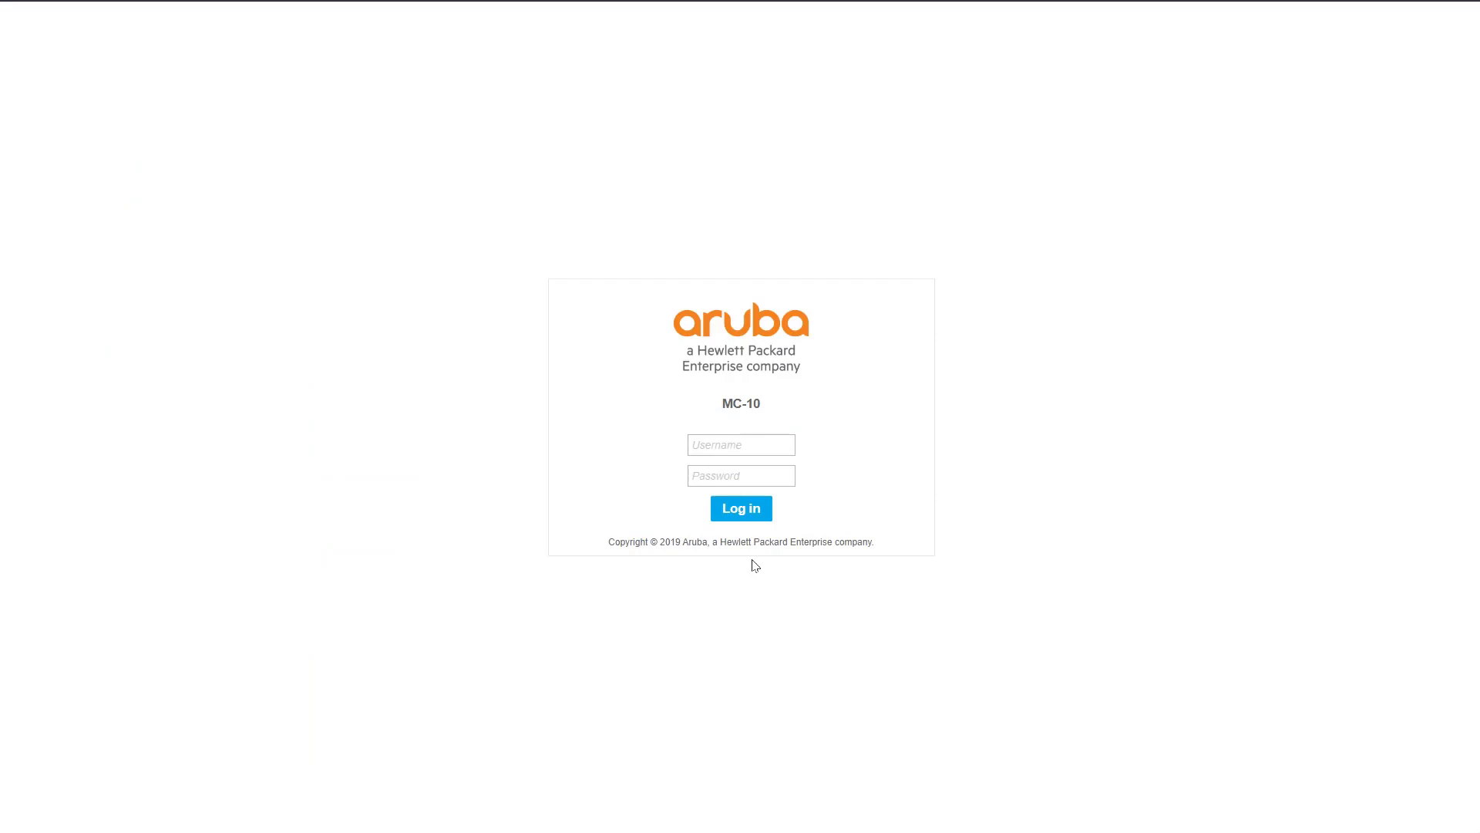
- Sign in to the MC-10 controller with the admin username and password
click(760, 444)
text(admin)
key(Tab)
text(admin)
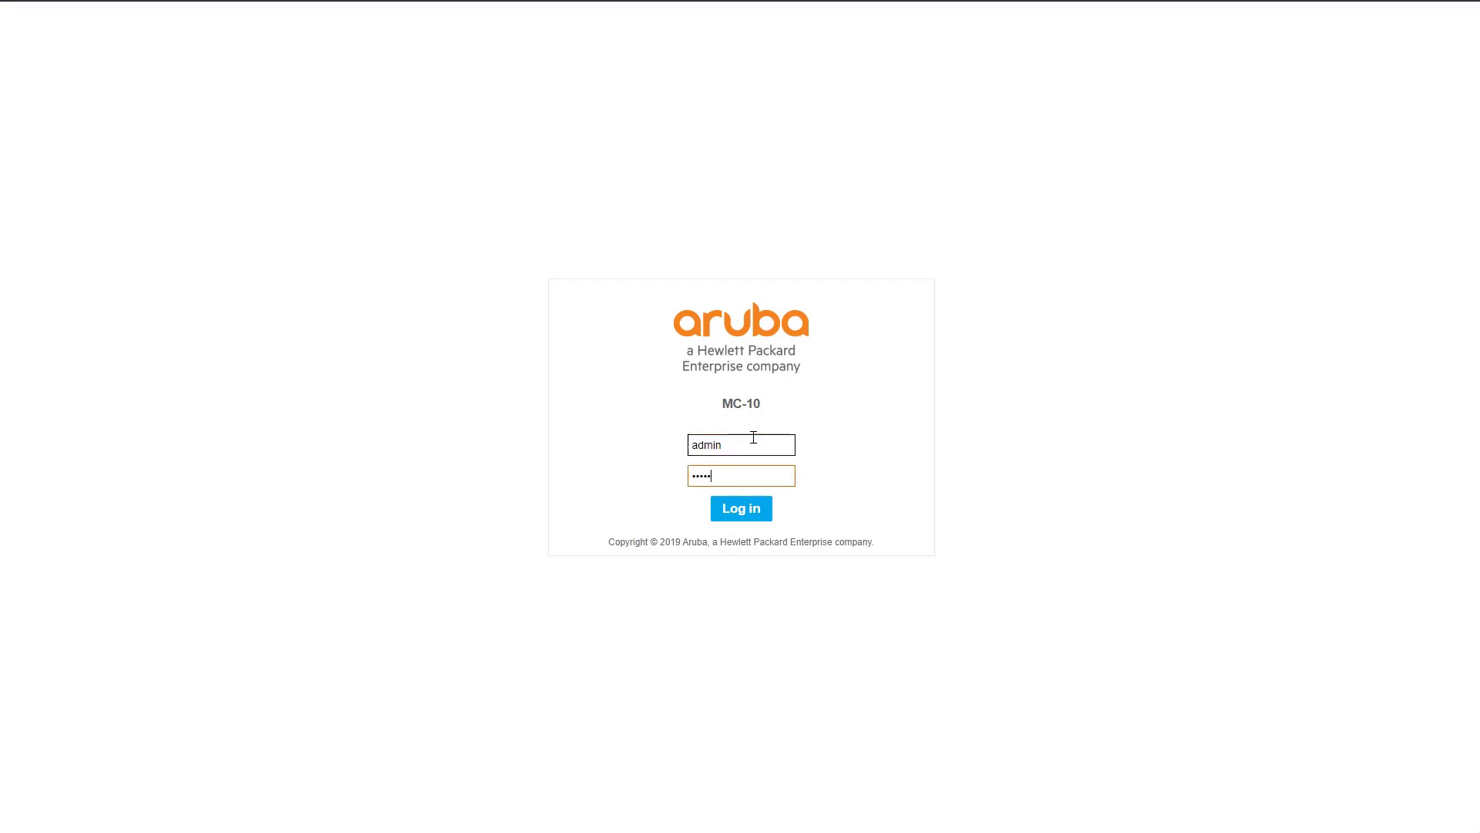
key(Return)
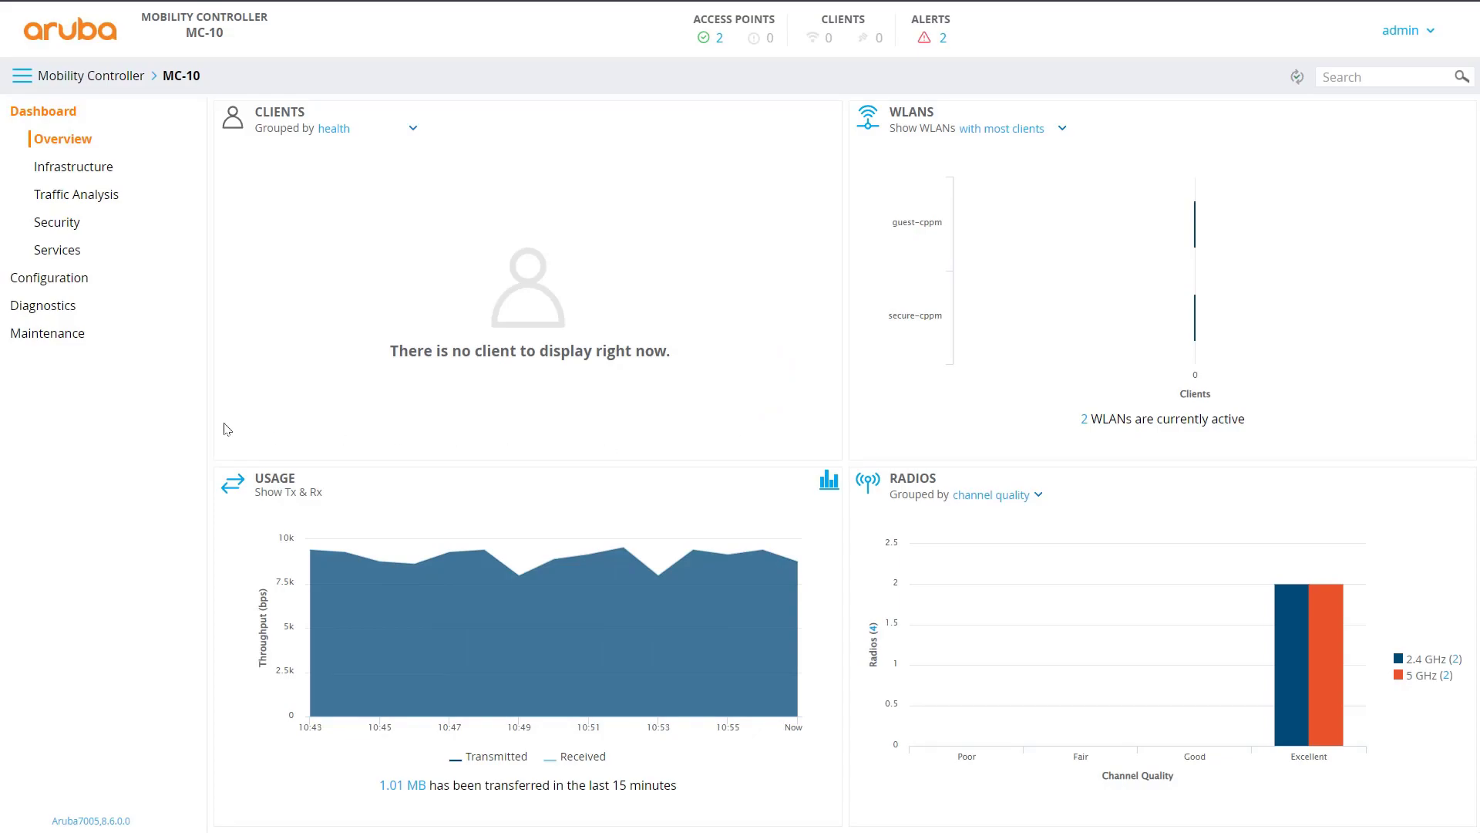
- Go to Configuration › WLANs and start adding a new WLAN
click(67, 290)
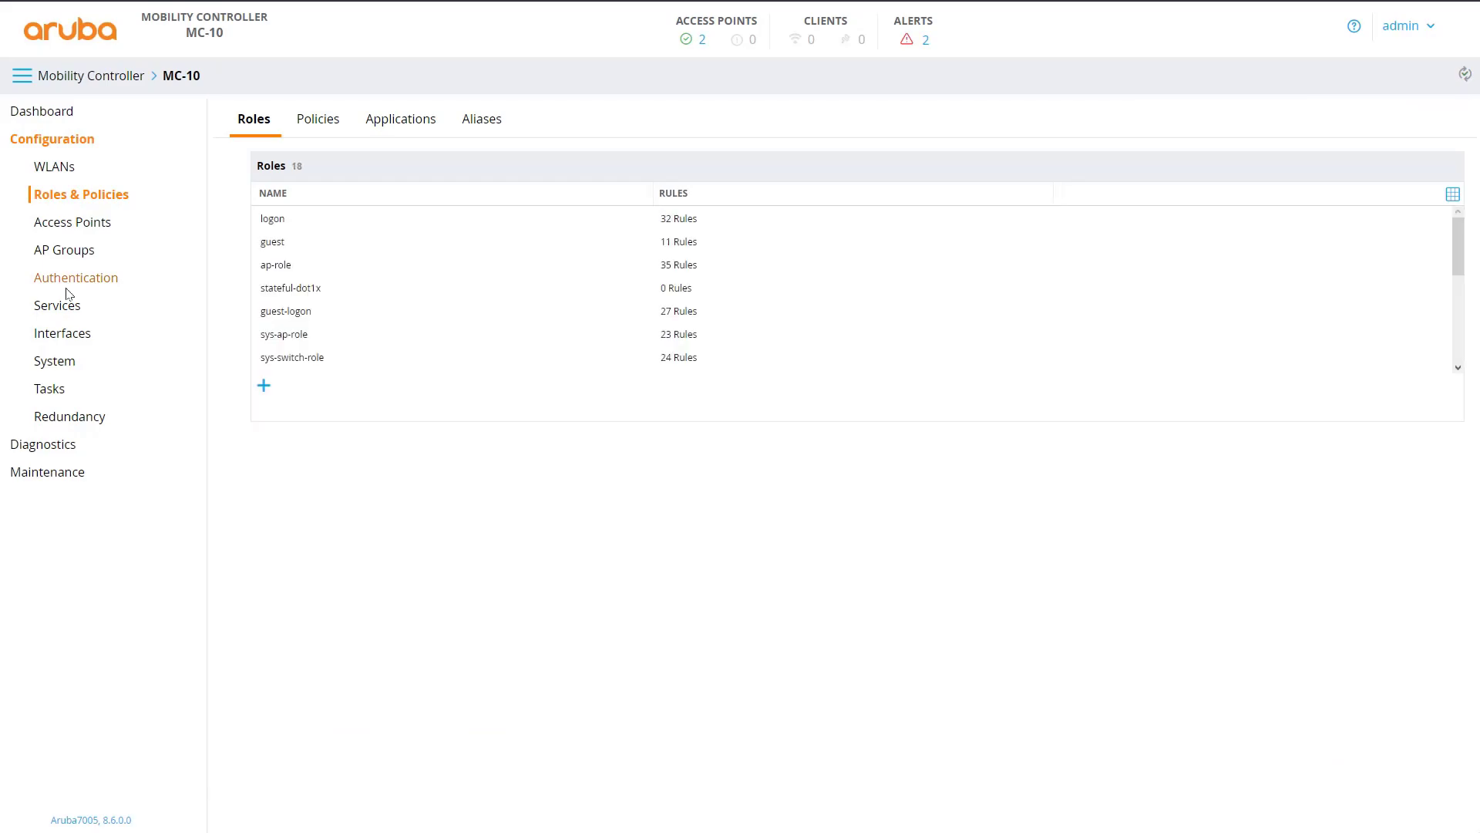
click(52, 168)
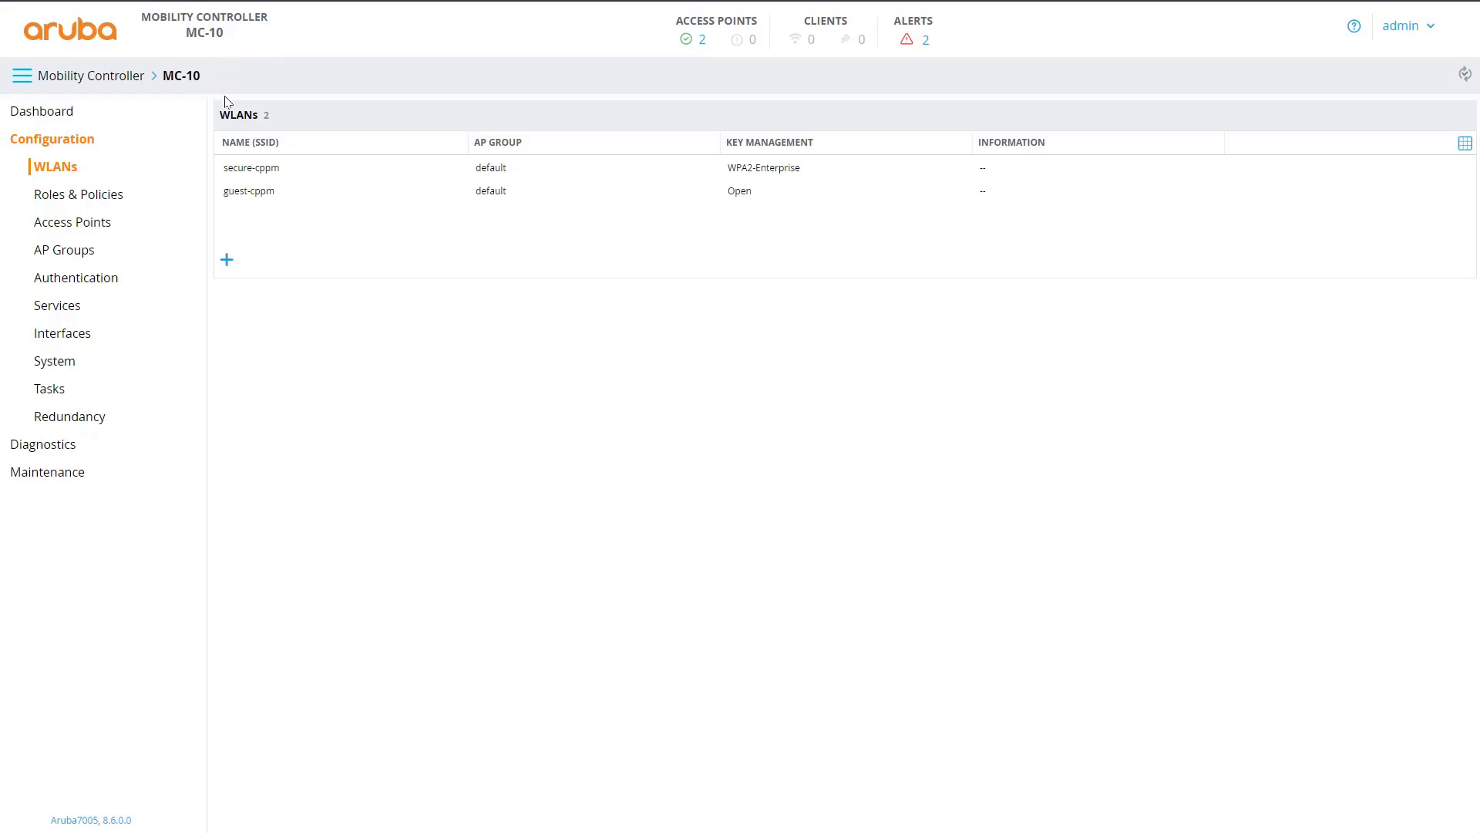
click(226, 259)
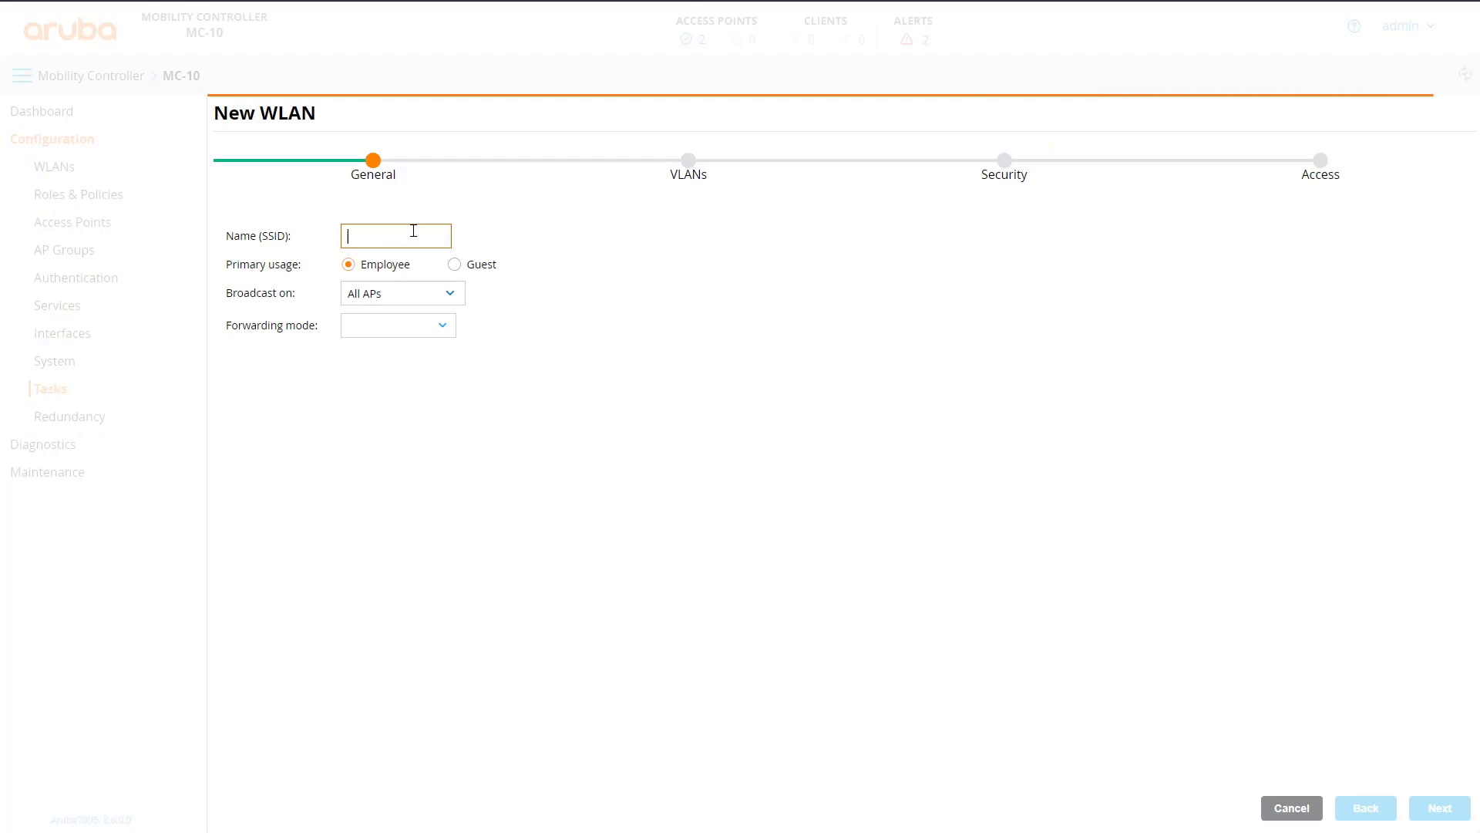
- Name the new WLAN secure-dot1x
text(e)
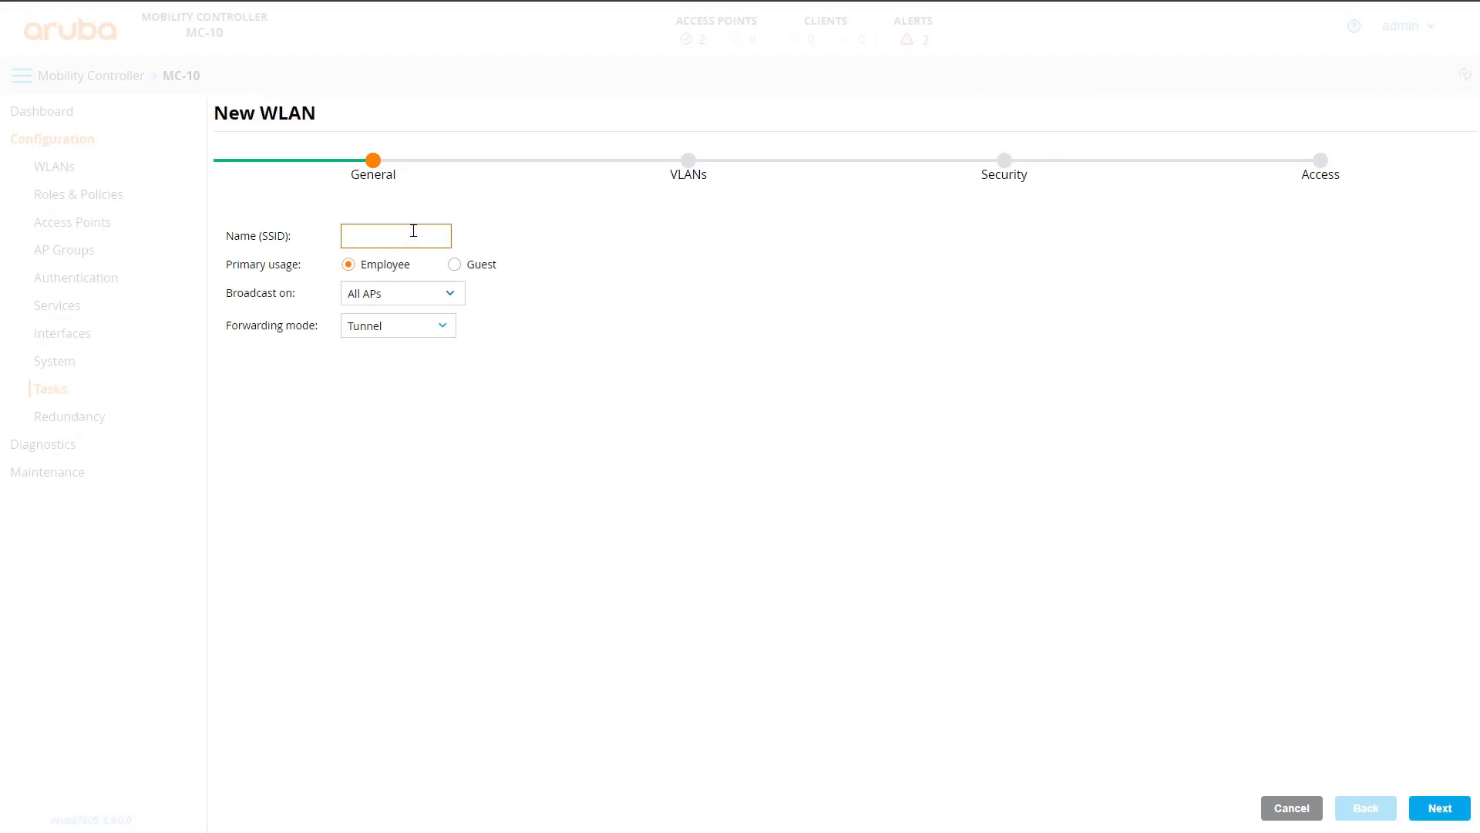
text(mpl)
key(BackSpace)
key(BackSpace)
key(BackSpace)
key(BackSpace)
text(secure-dot1xx)
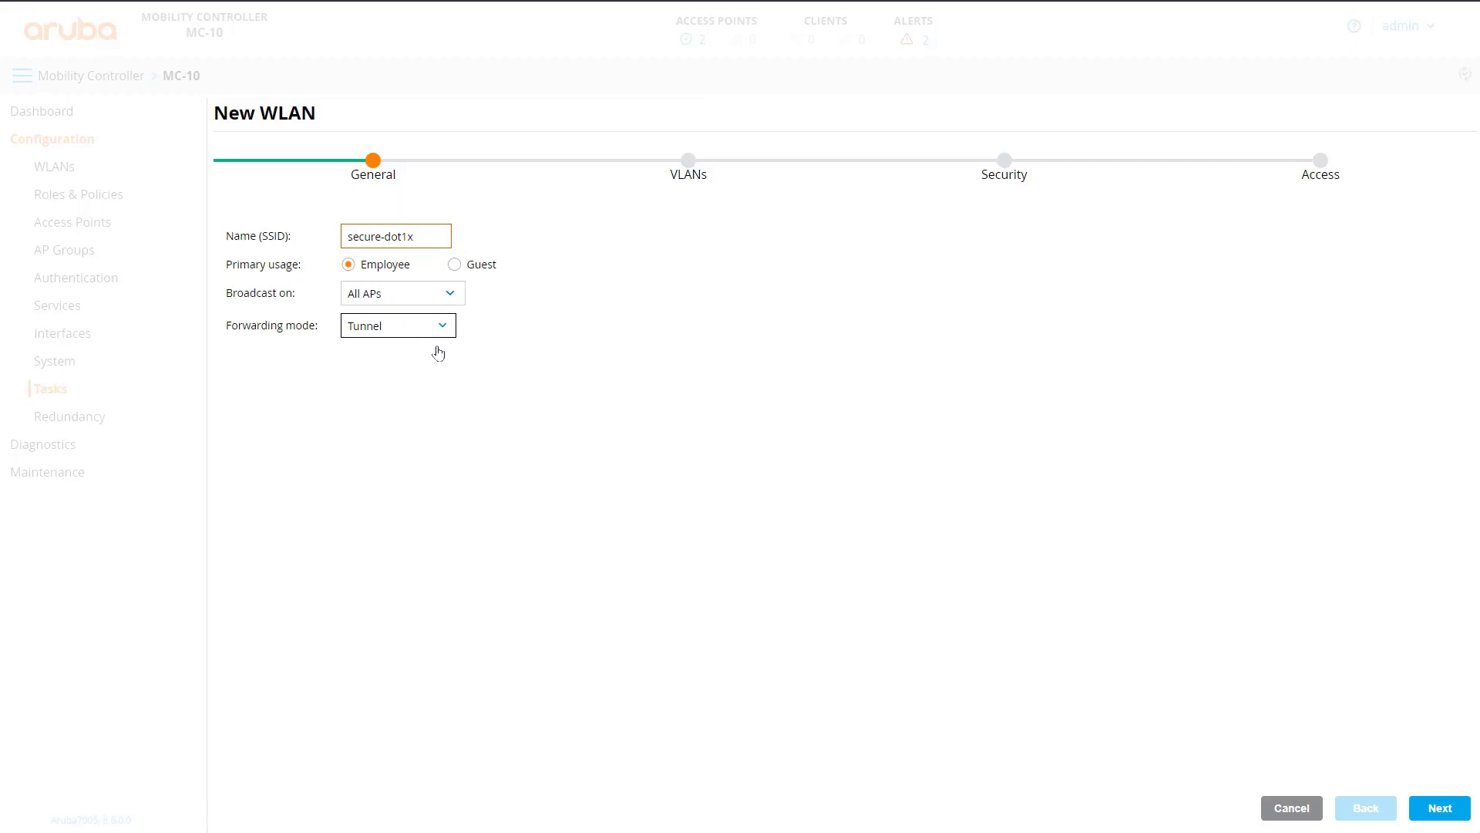
click(1439, 807)
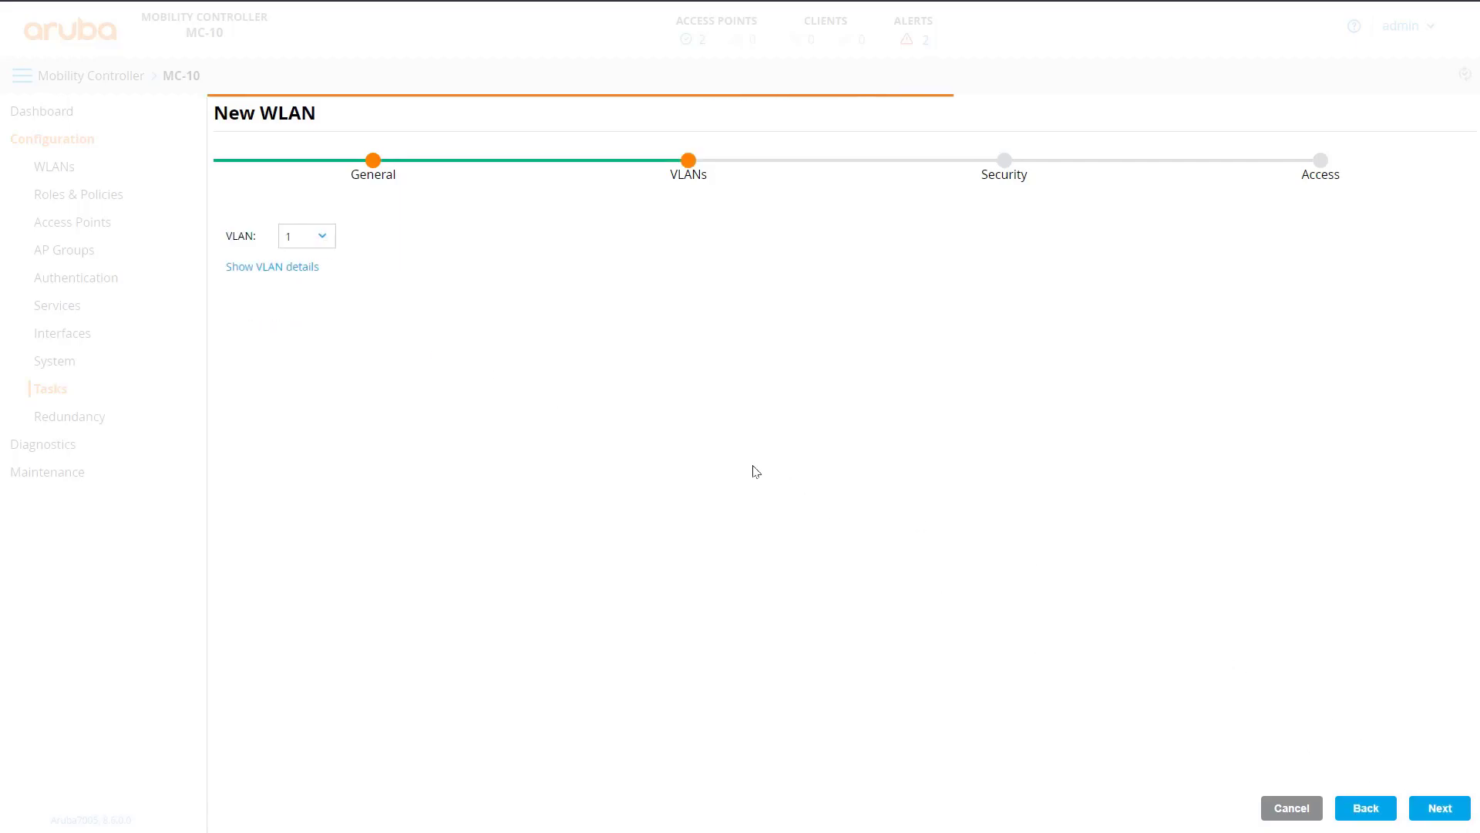
- Put the WLAN on VLAN 101 and advance to the Security step
click(331, 237)
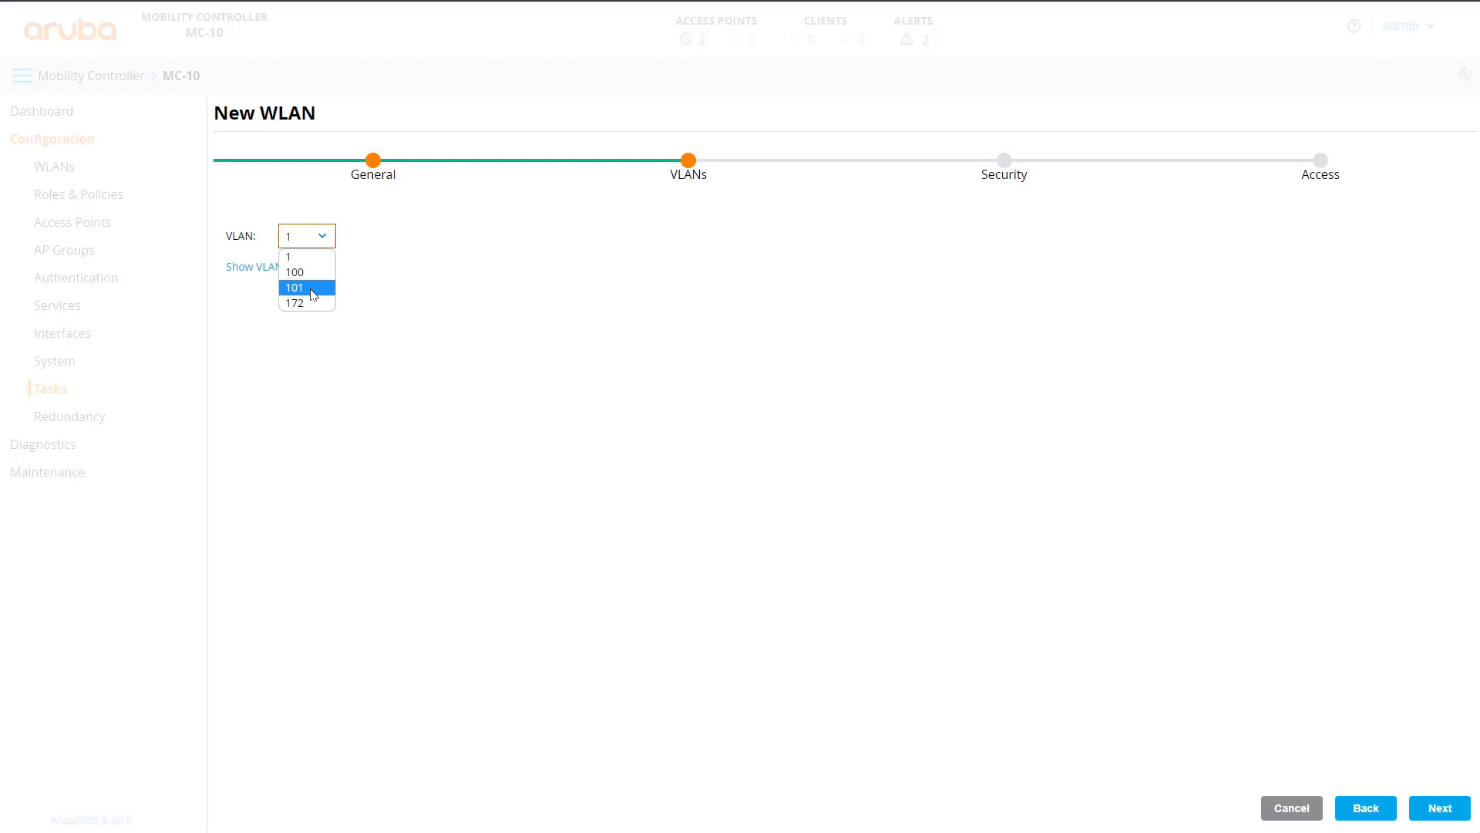
click(312, 287)
click(1440, 808)
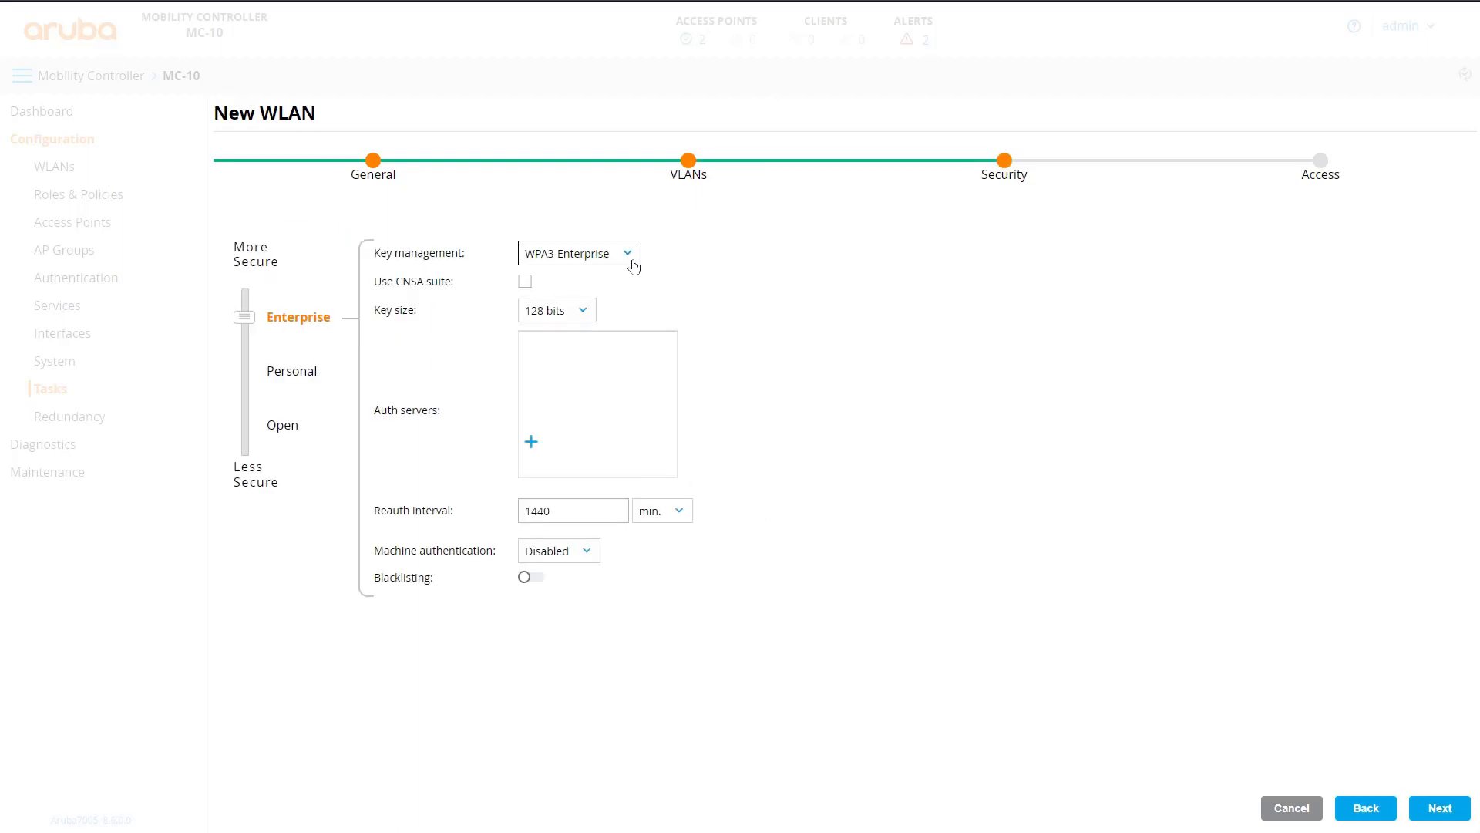
- Set the WLAN's key management to WPA2-Enterprise
click(632, 256)
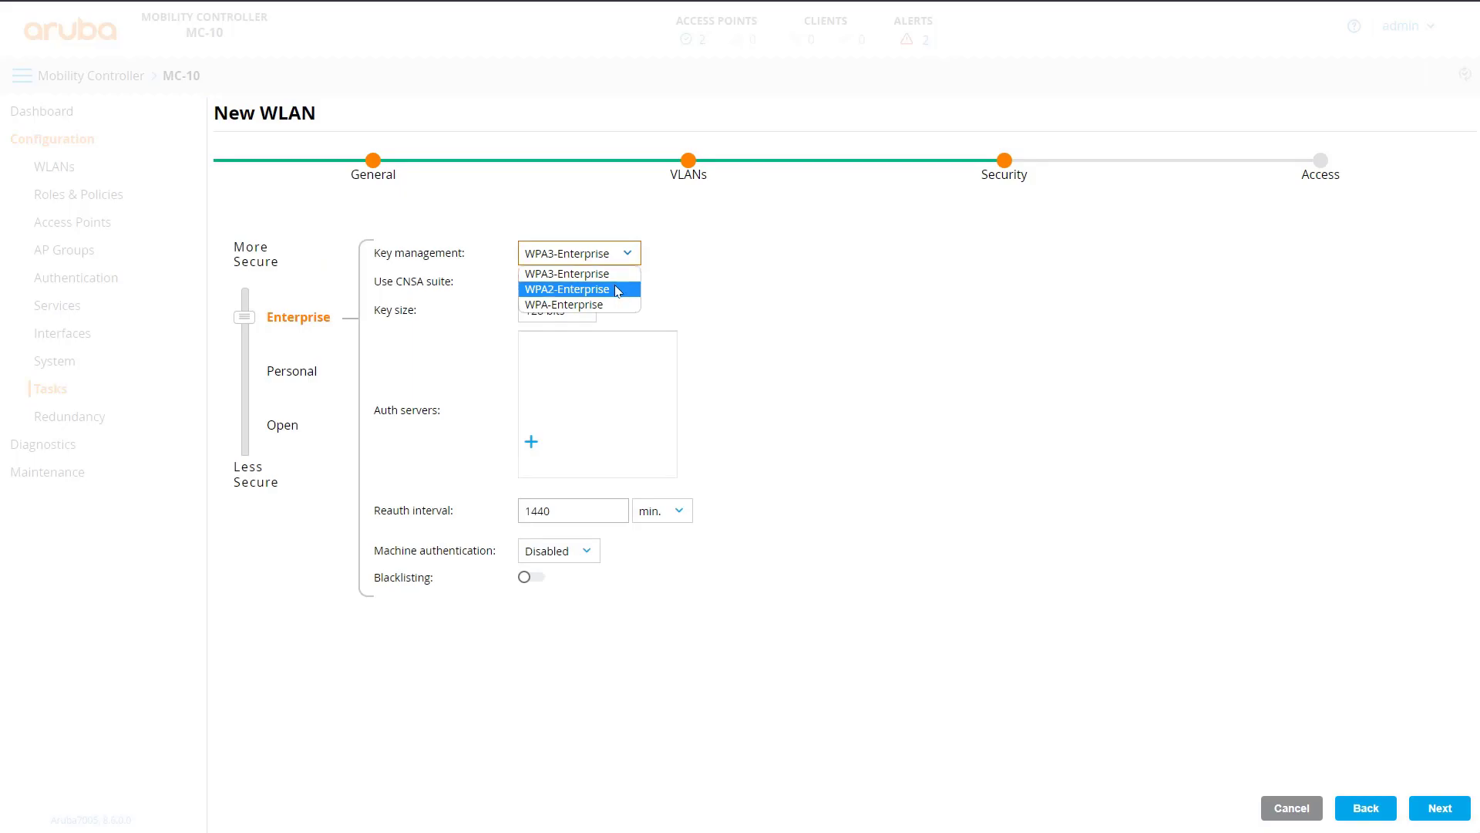
click(617, 289)
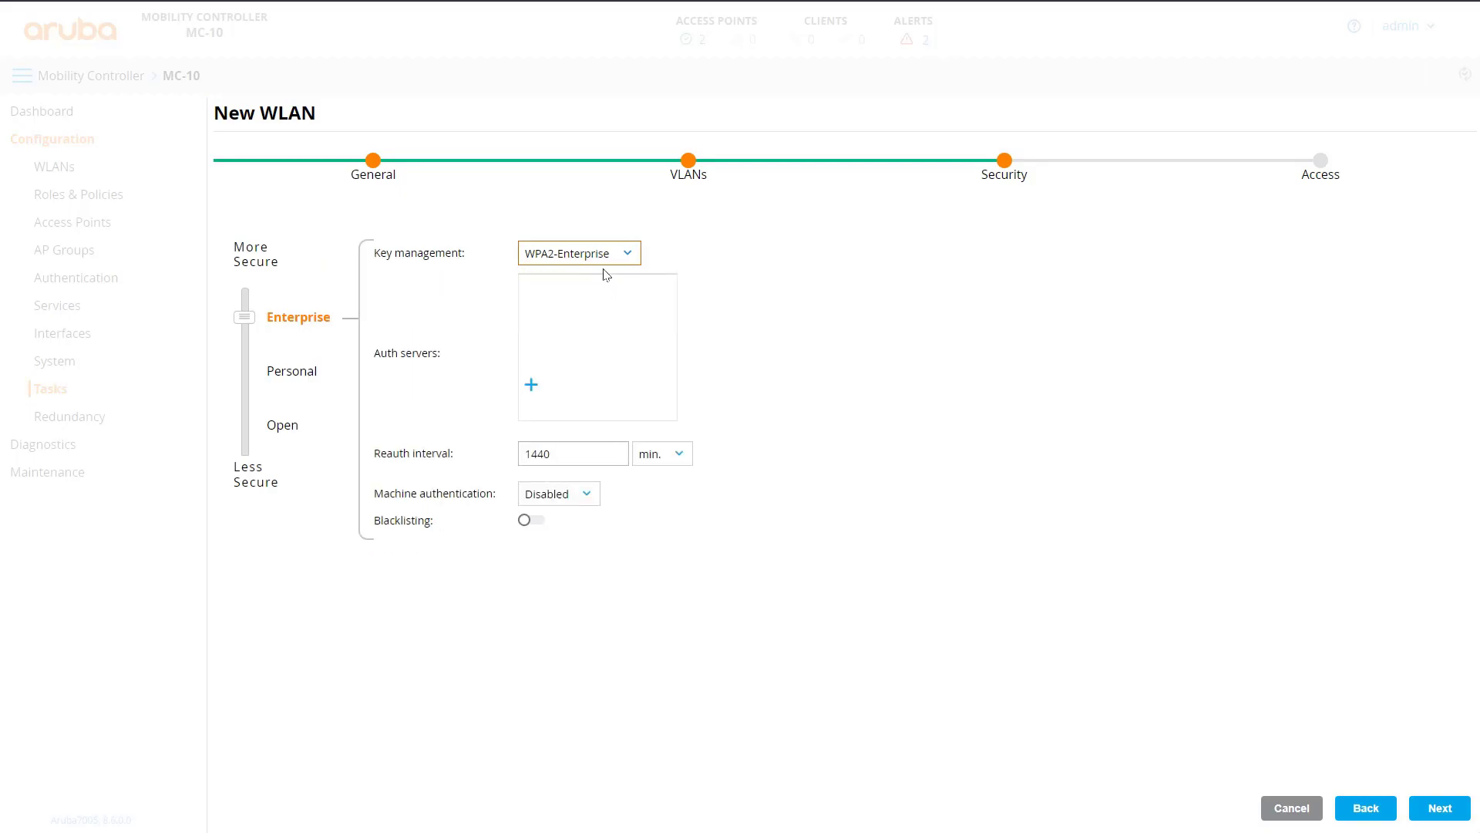
click(532, 385)
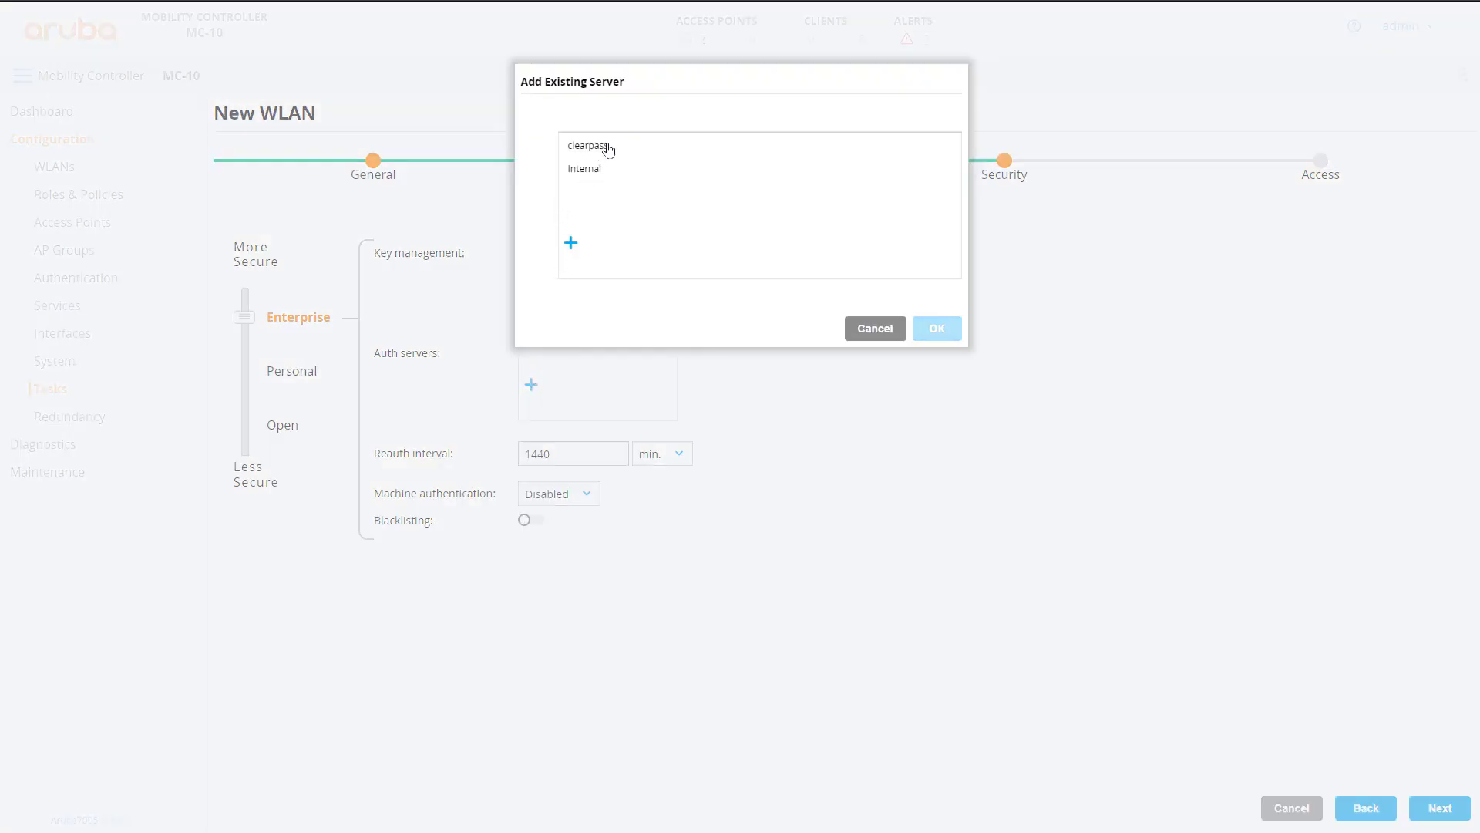
click(571, 245)
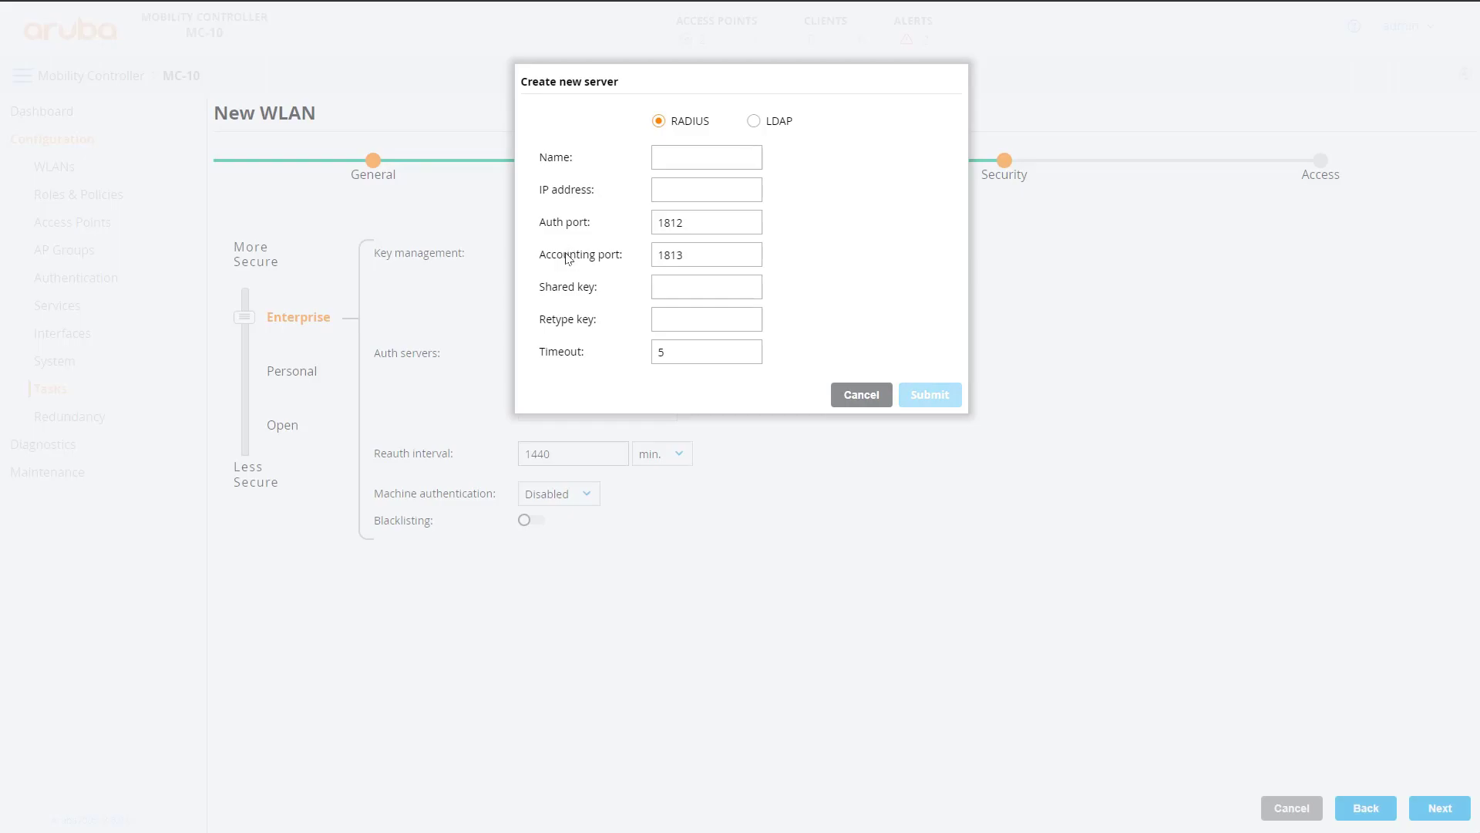
click(866, 398)
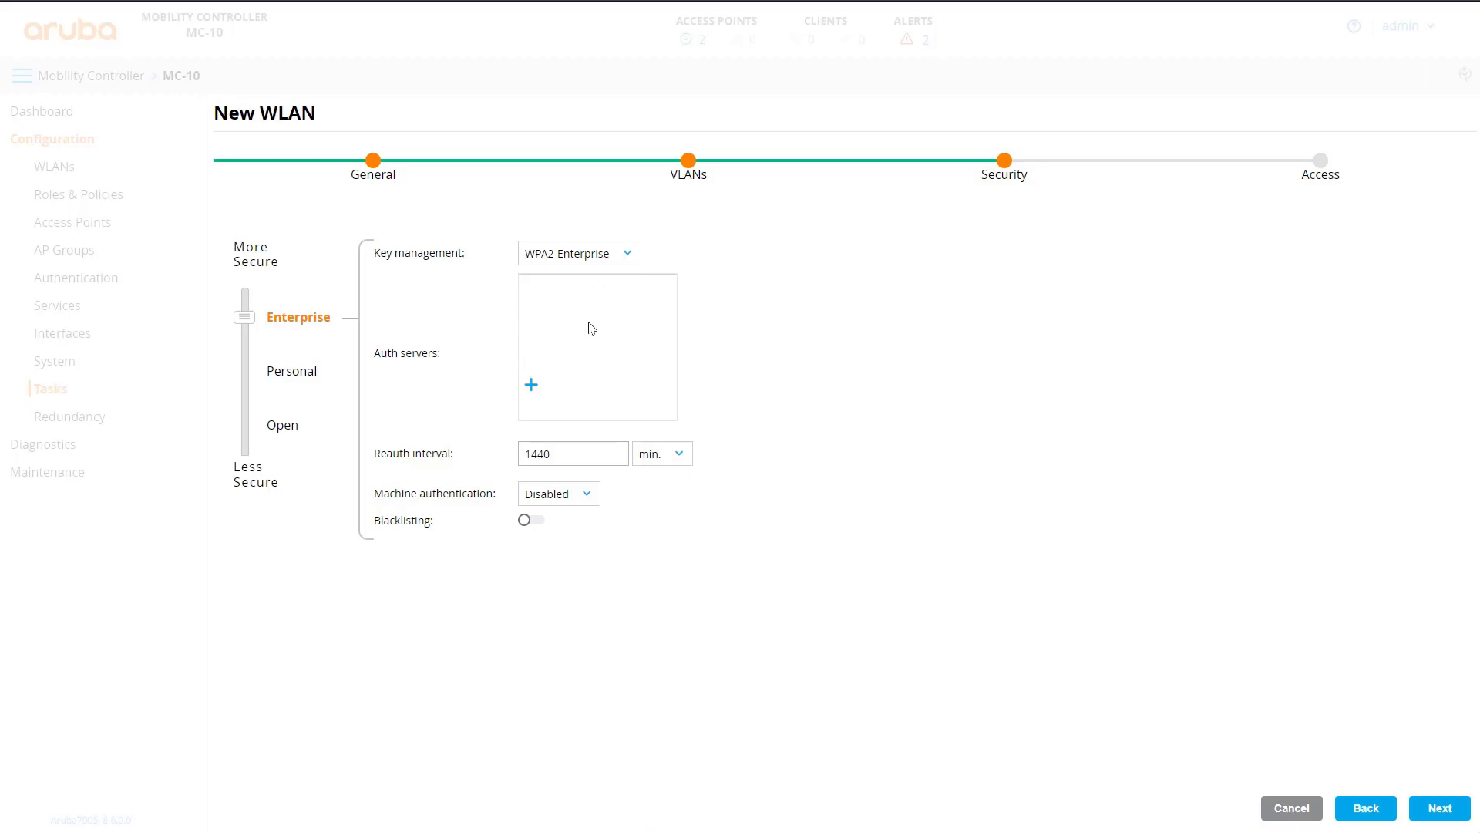
- Add RADIUS auth server cppm at 10.254.1.23 with its shared key entered twice
click(532, 388)
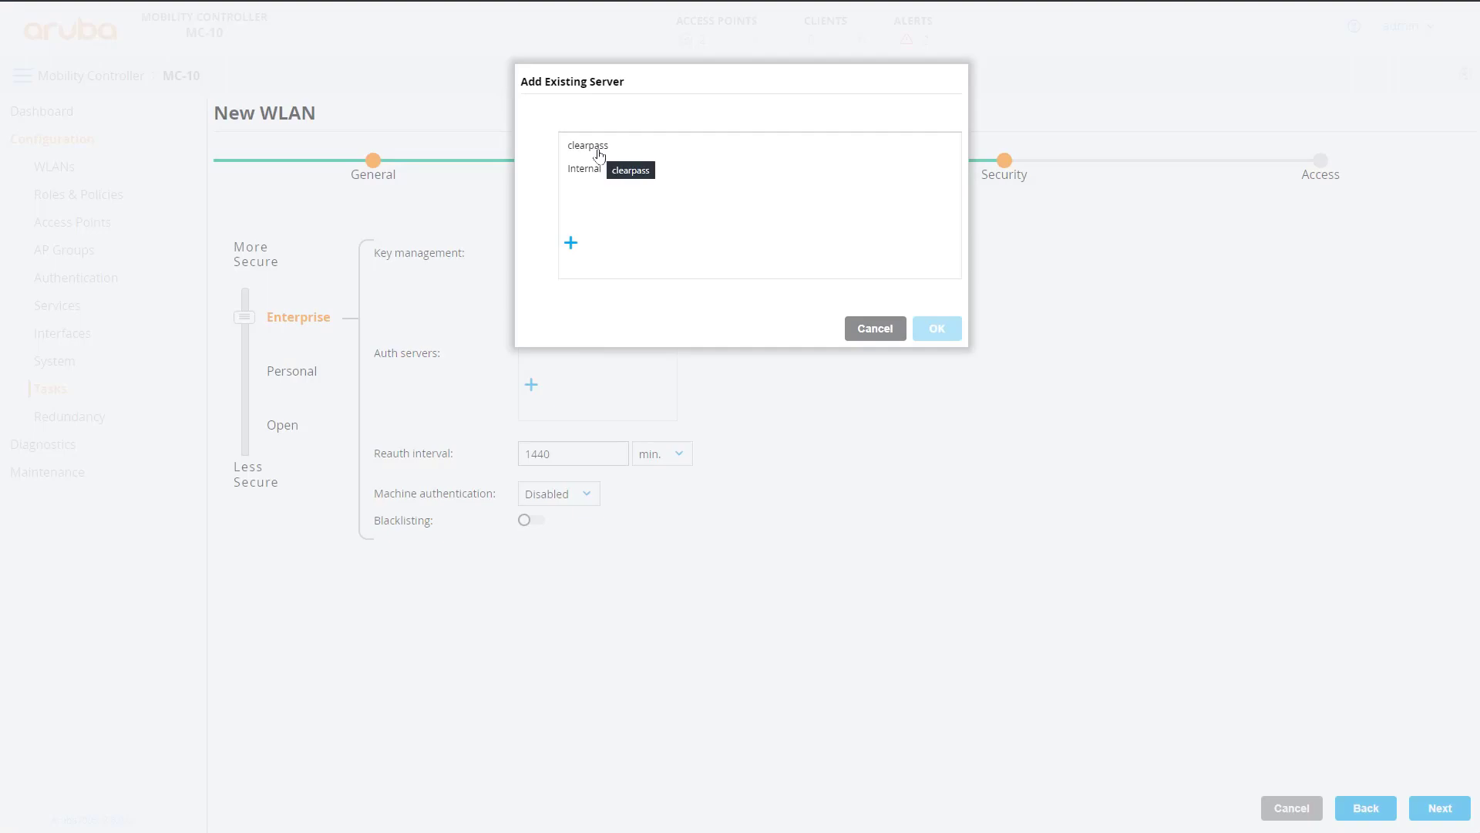
click(571, 243)
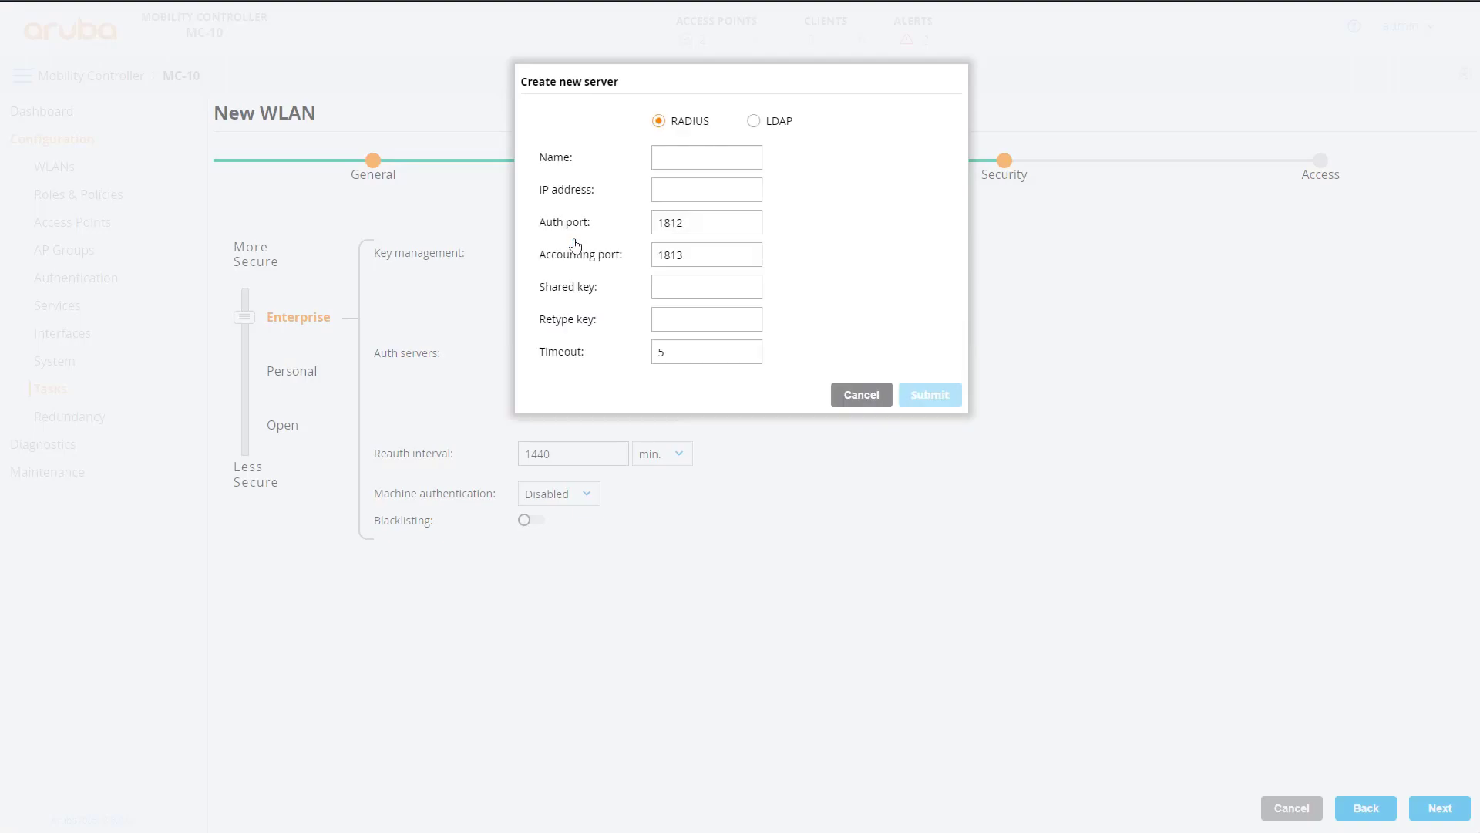
click(710, 156)
text(cpmm)
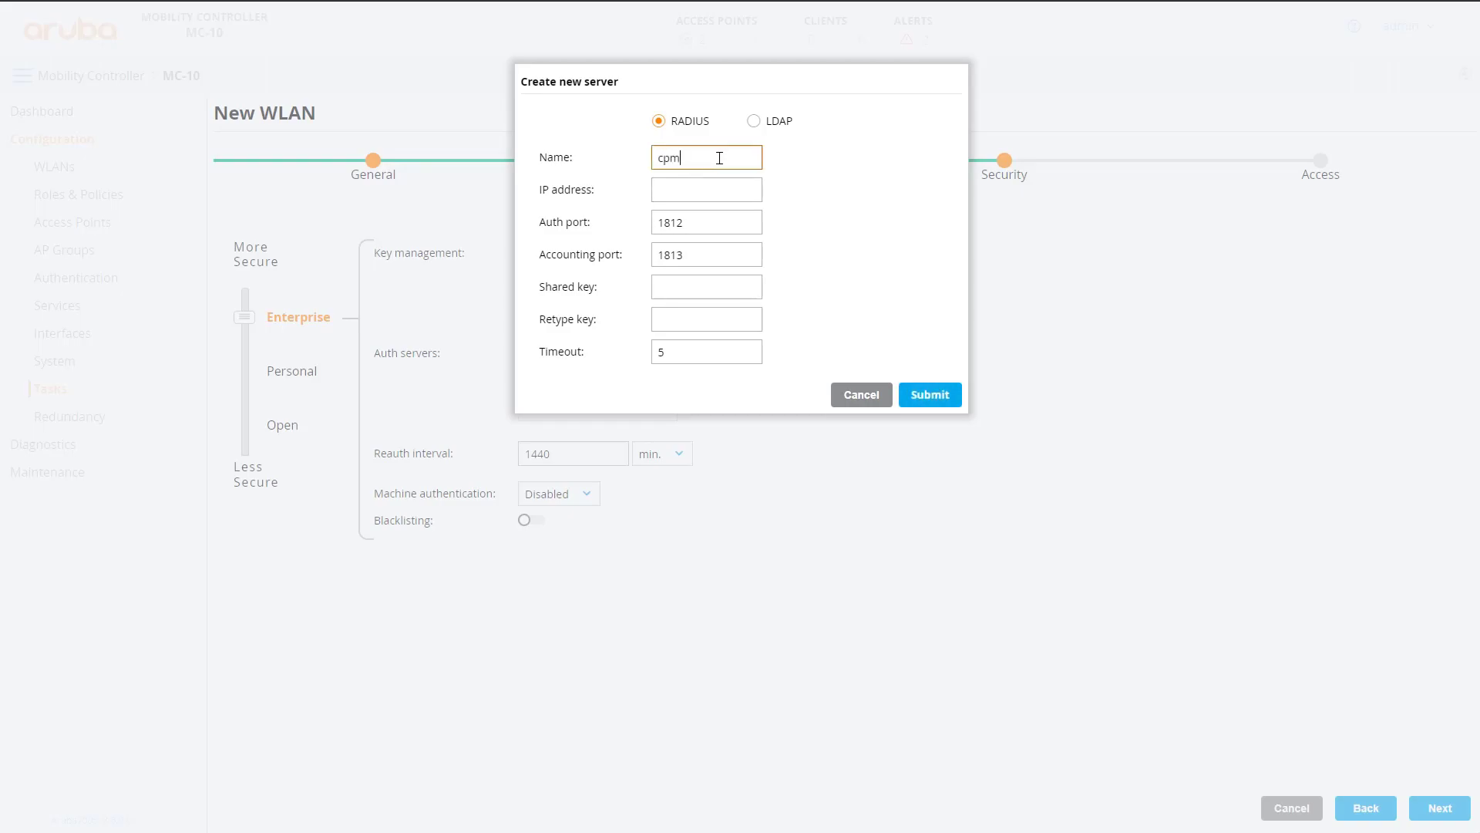
key(BackSpace)
key(BackSpace)
text(ppm)
key(Tab)
text(10.254.1.23)
key(Tab)
key(Tab)
key(Tab)
text(••••••••)
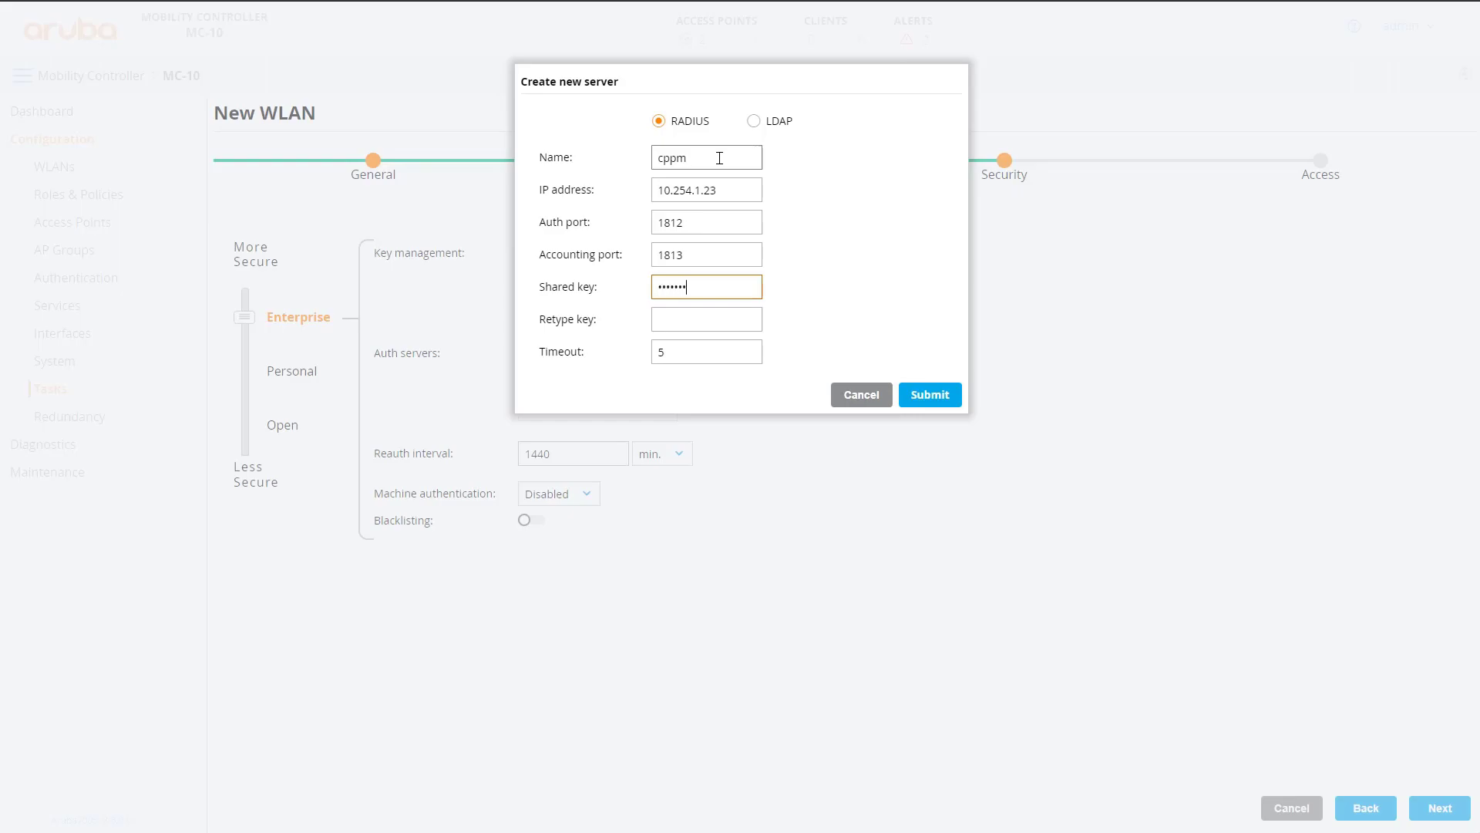
key(Tab)
text(••••••••)
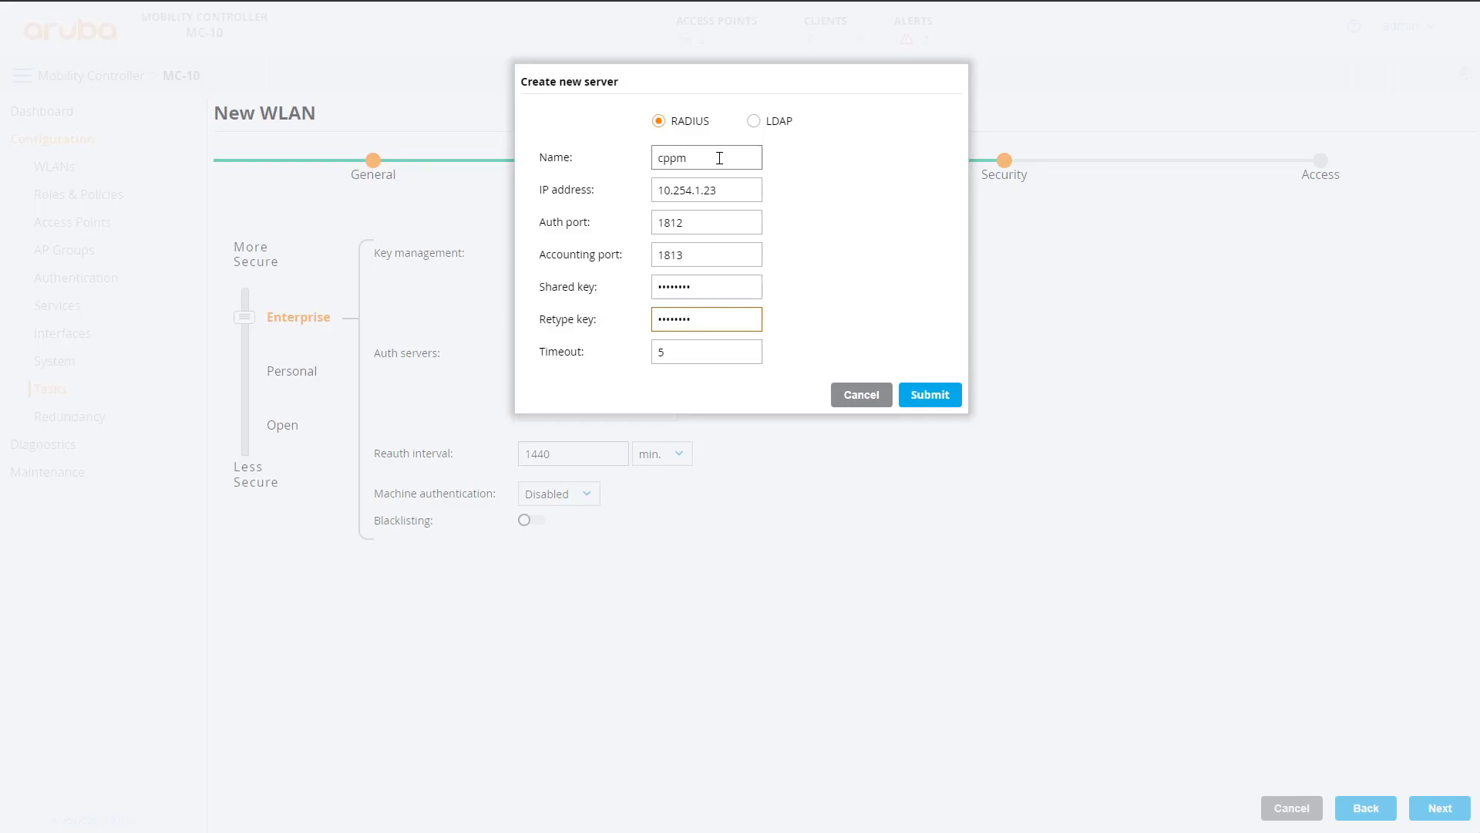
click(925, 397)
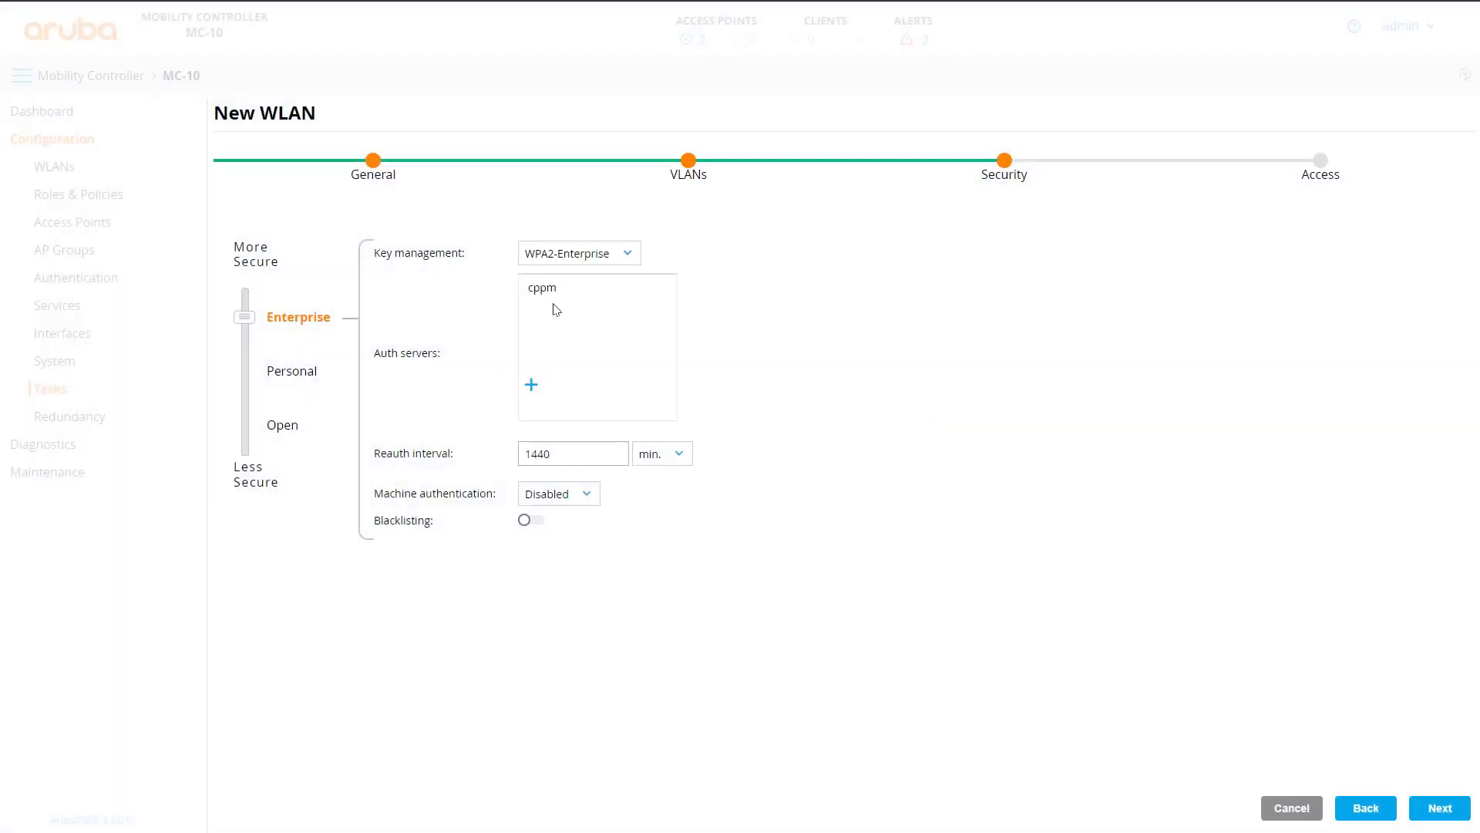
- Make authenticated the default role and finish the secure-dot1x WLAN
click(1440, 808)
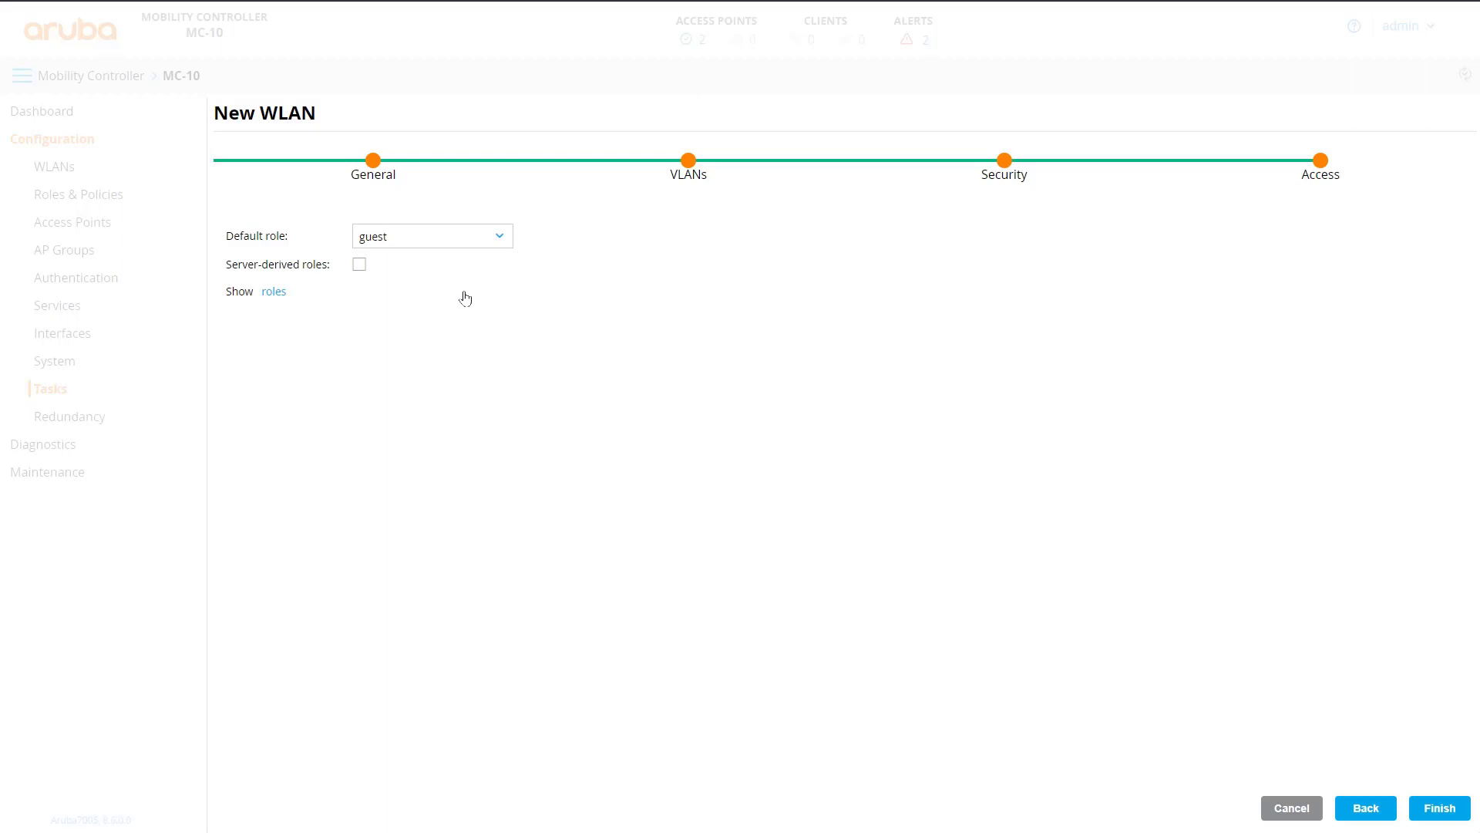
click(423, 242)
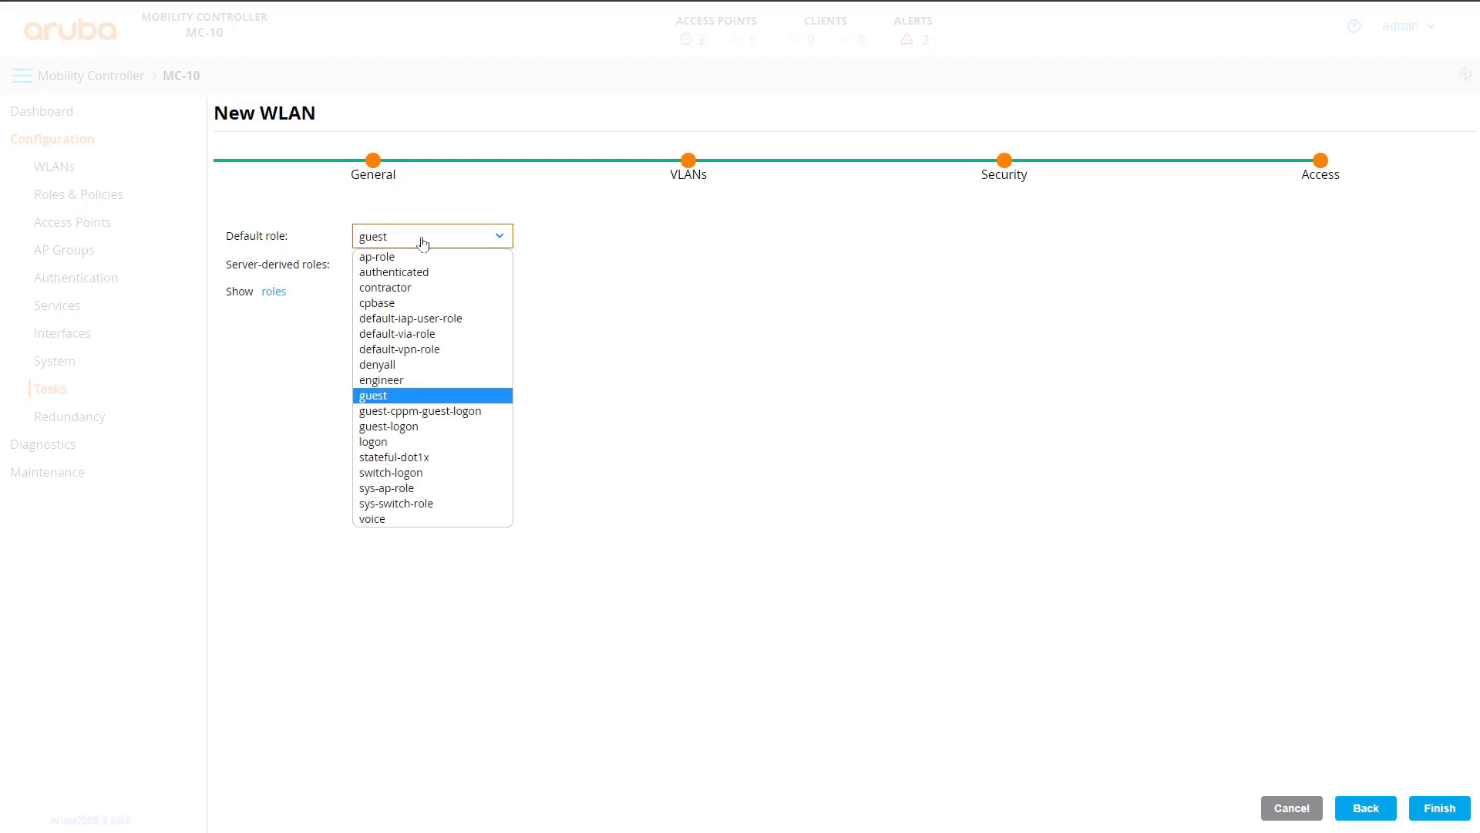
click(421, 272)
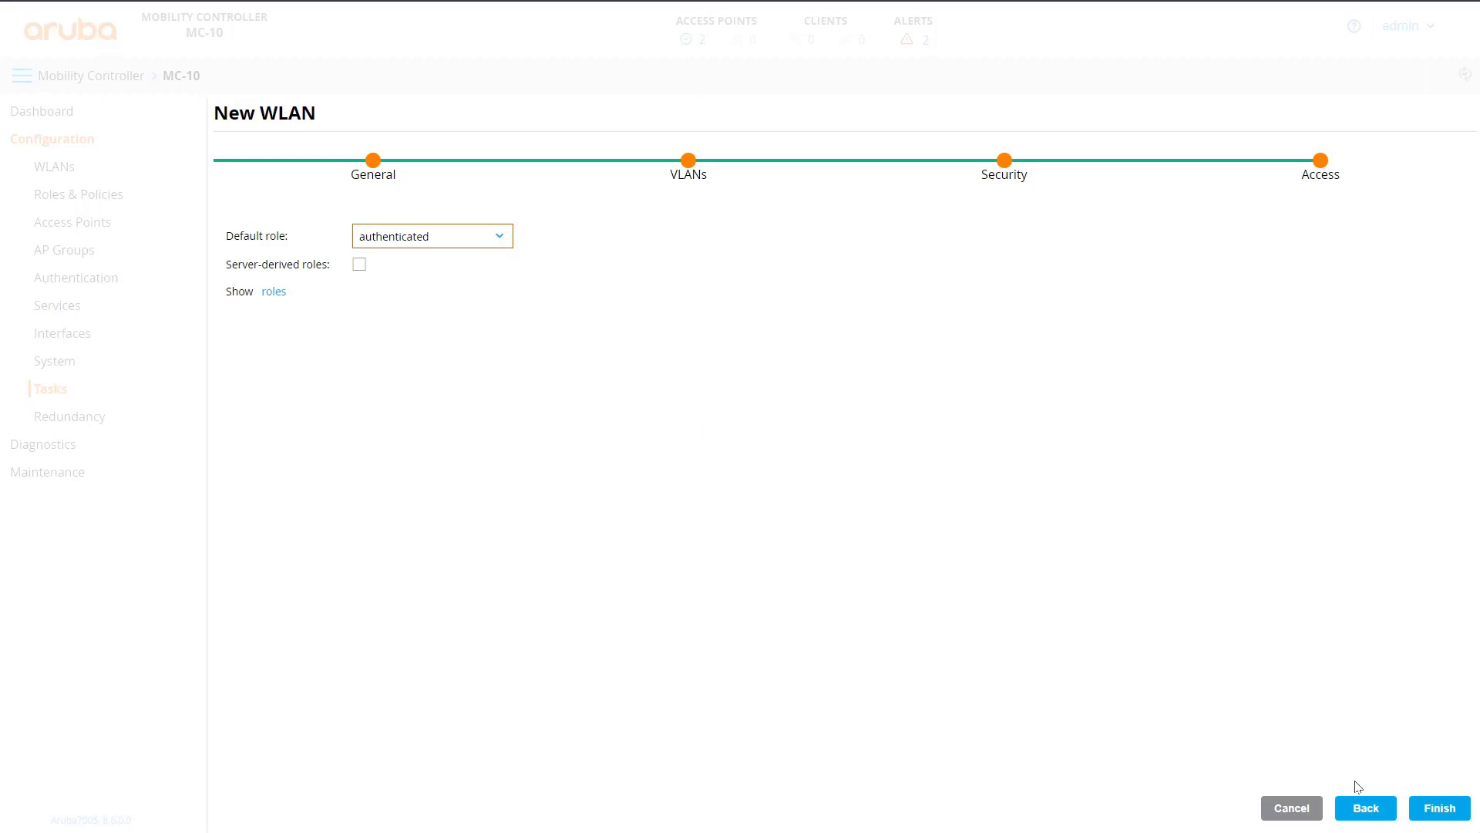
click(1431, 808)
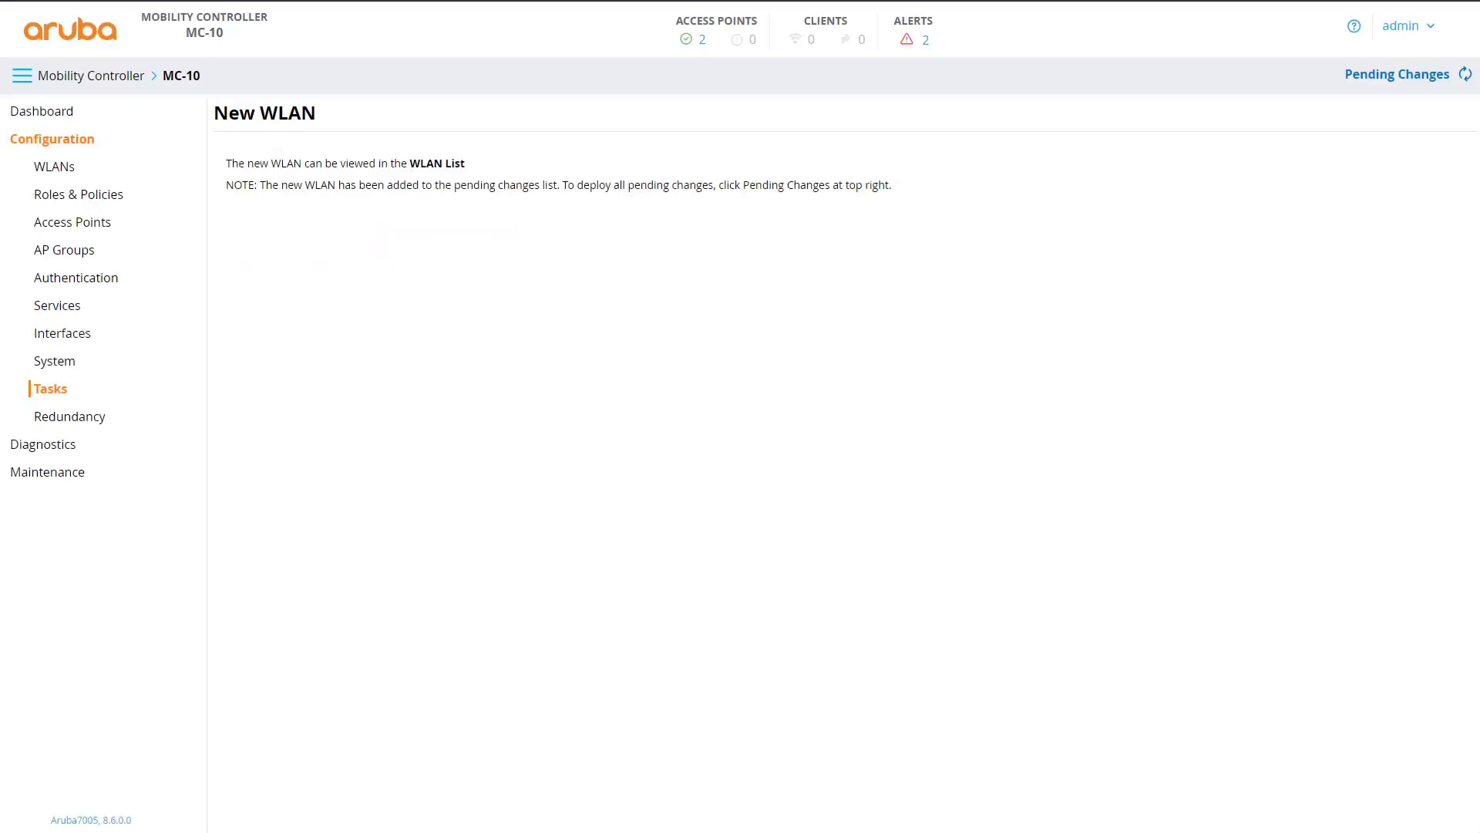
- Deploy the pending changes and check the configured WLAN list
click(1387, 73)
click(989, 218)
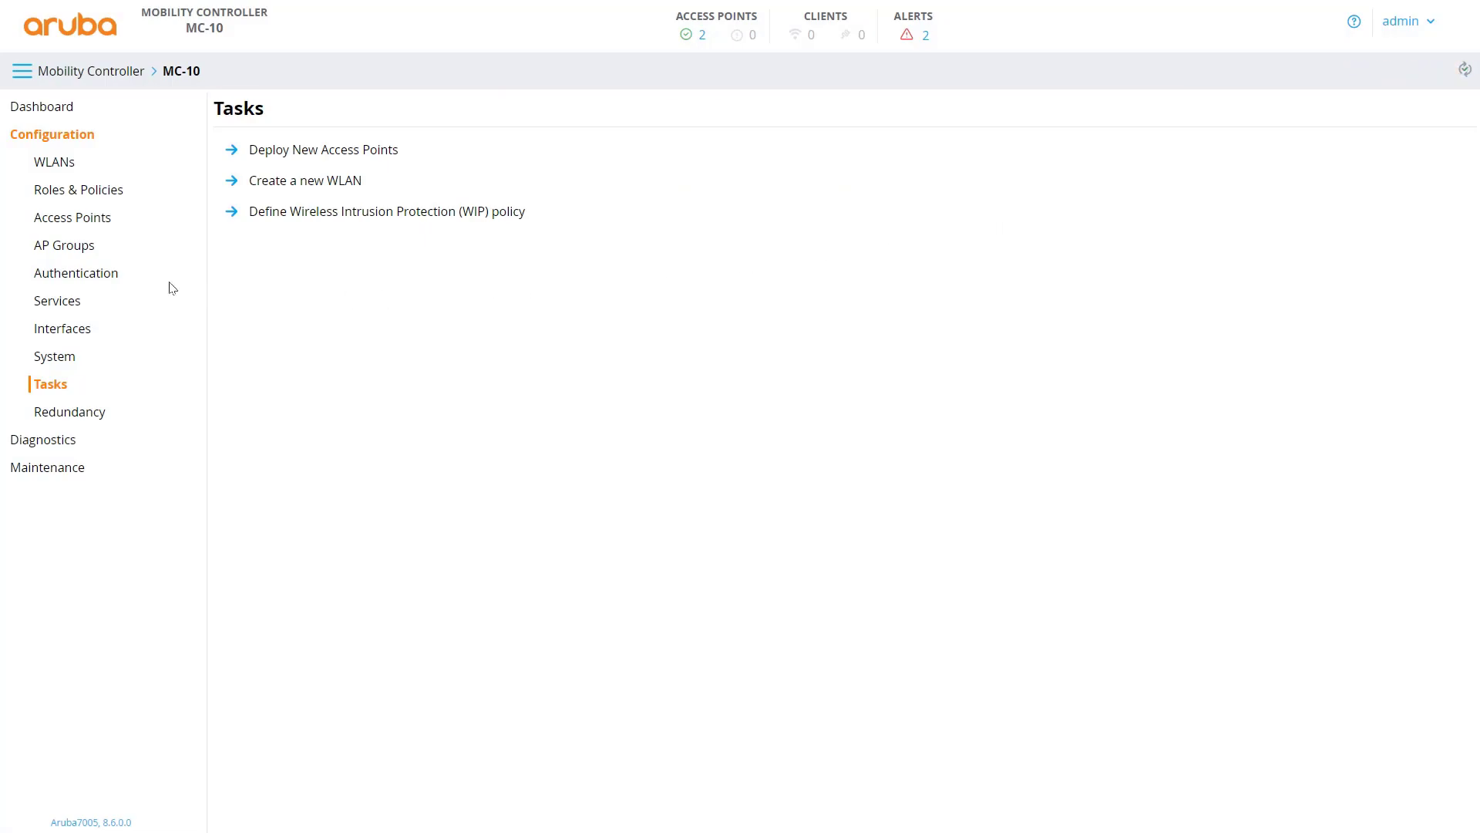
click(53, 169)
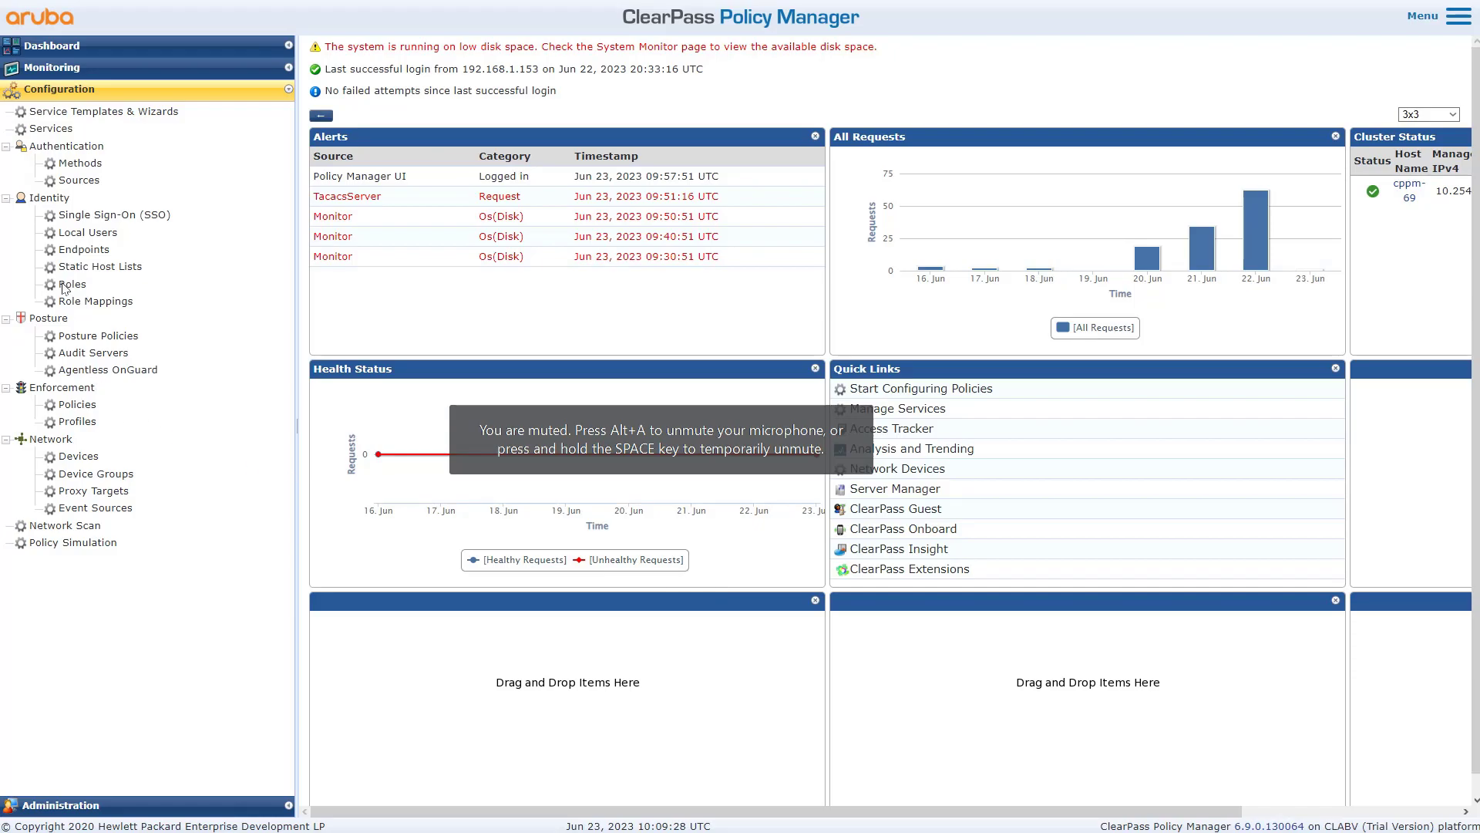
- Show the Configuration › Services list of all 27 ClearPass services
click(50, 129)
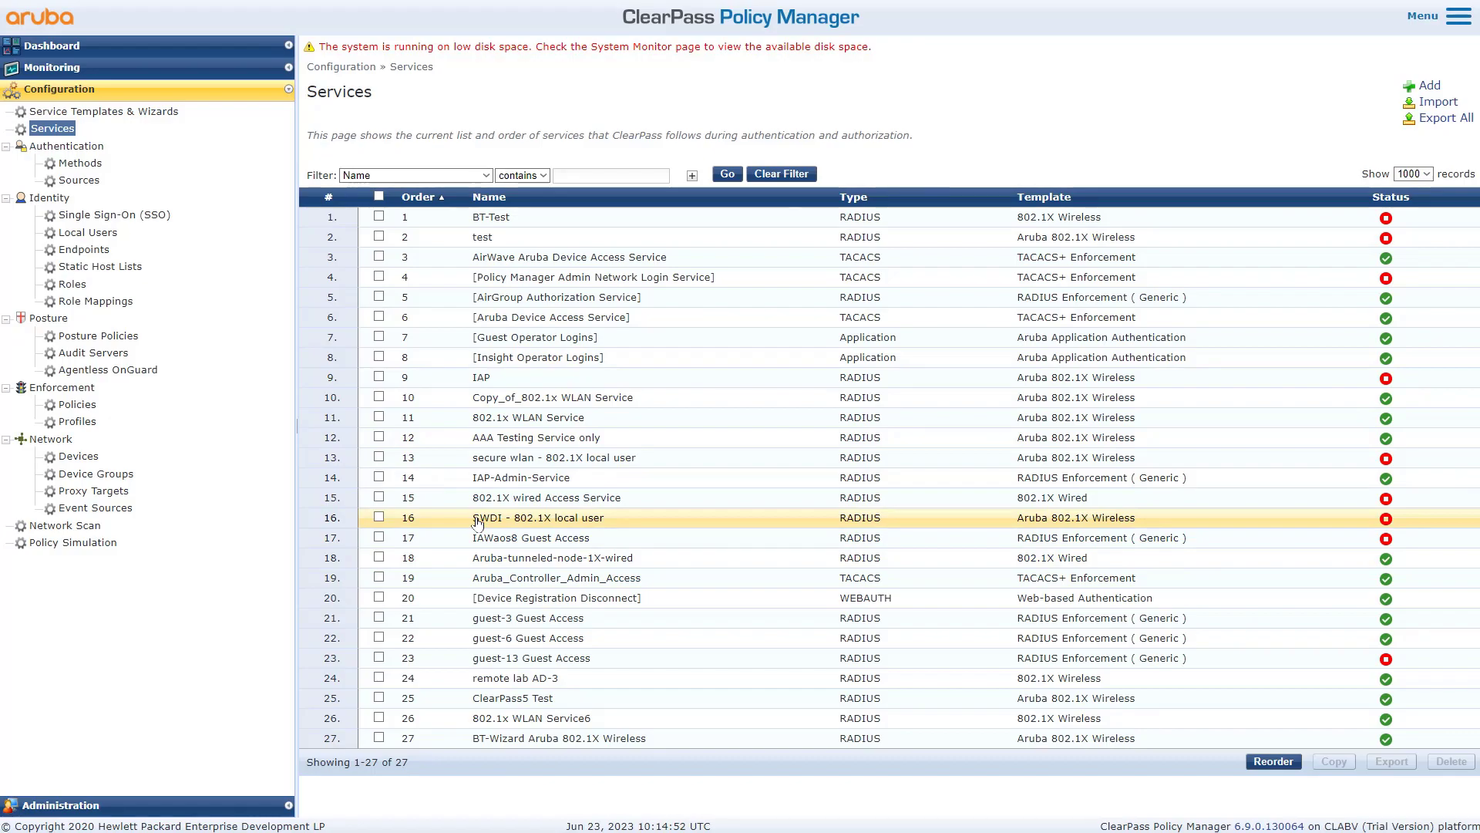
- Review 802.1x WLAN Service6's rules, including Radius:Aruba Aruba-Essid-Name CONTAINS secure
click(567, 721)
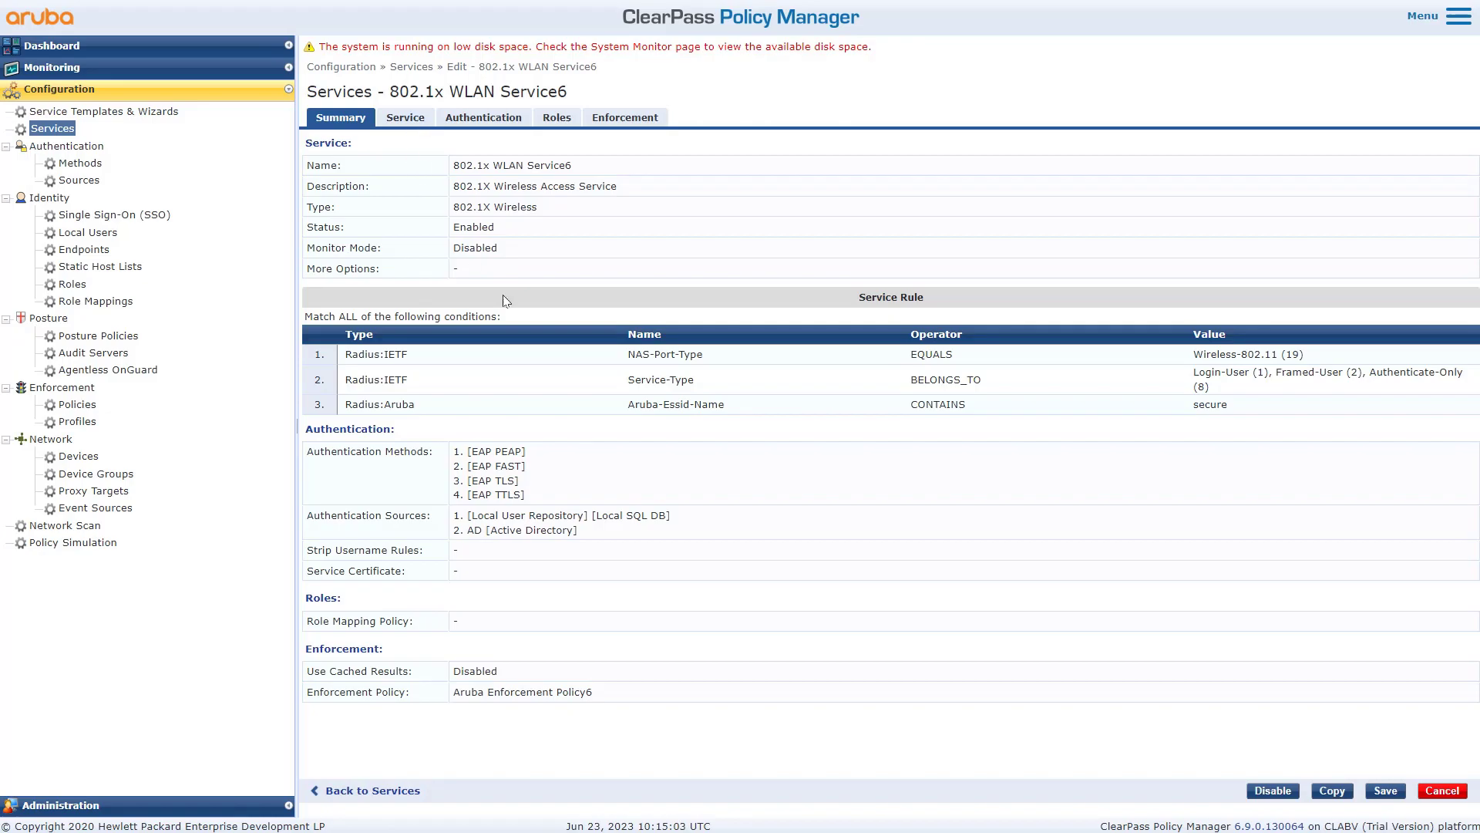
drag(627, 355, 703, 383)
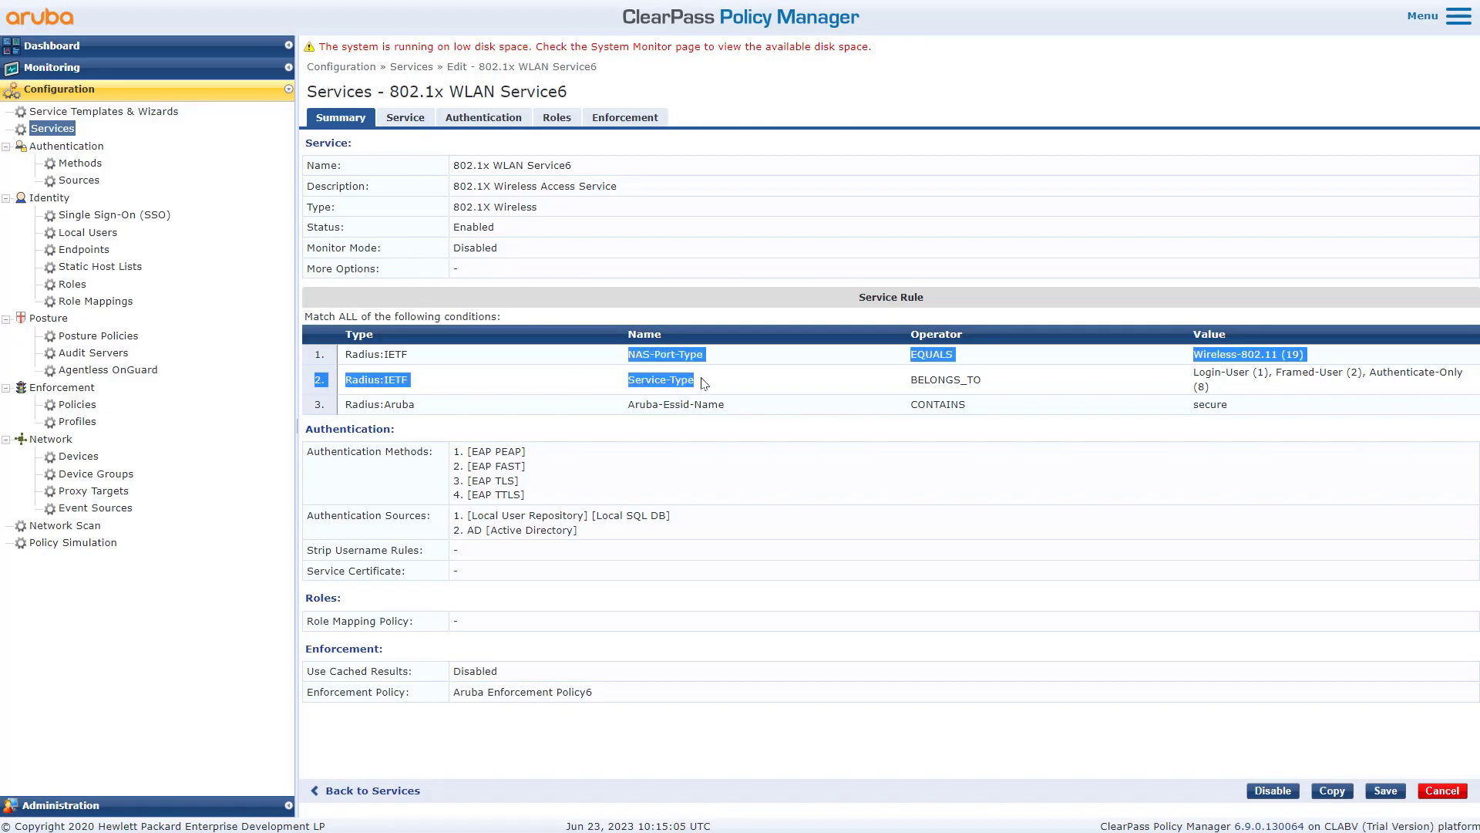
click(454, 373)
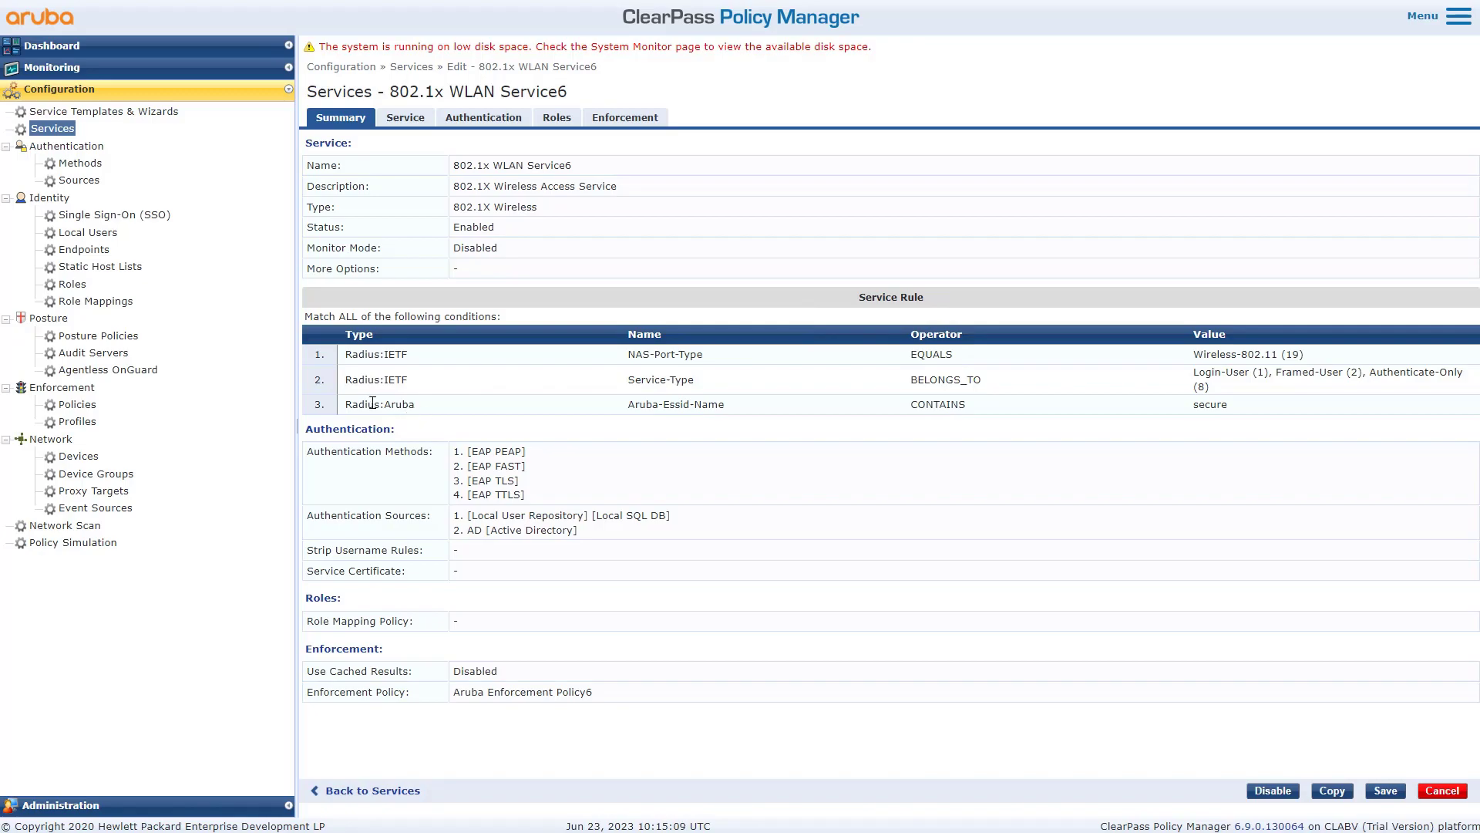
drag(423, 408, 344, 404)
drag(731, 411, 633, 407)
drag(437, 411, 374, 406)
drag(727, 409, 663, 409)
drag(973, 409, 909, 414)
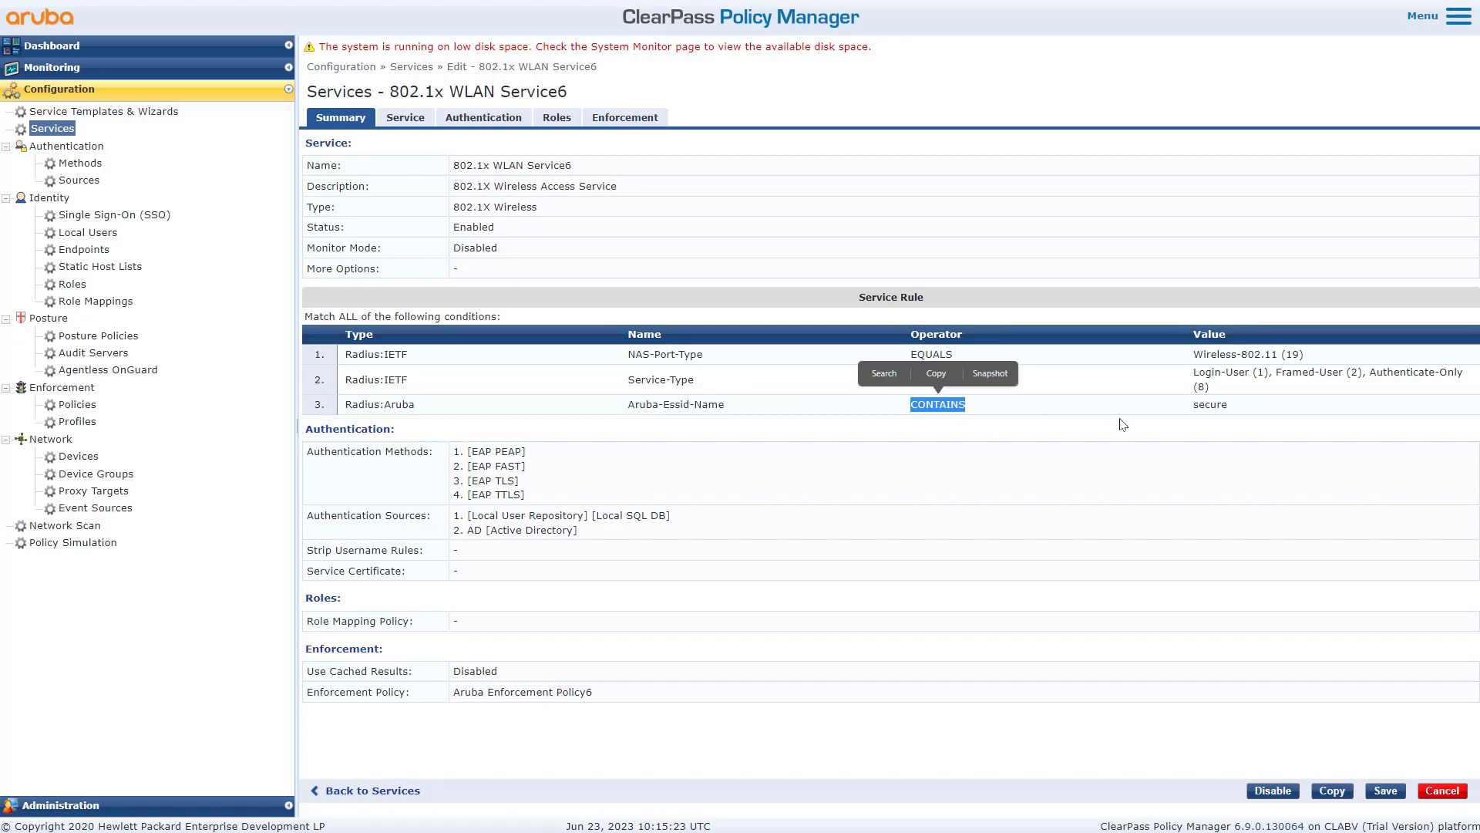
drag(1232, 411, 1196, 409)
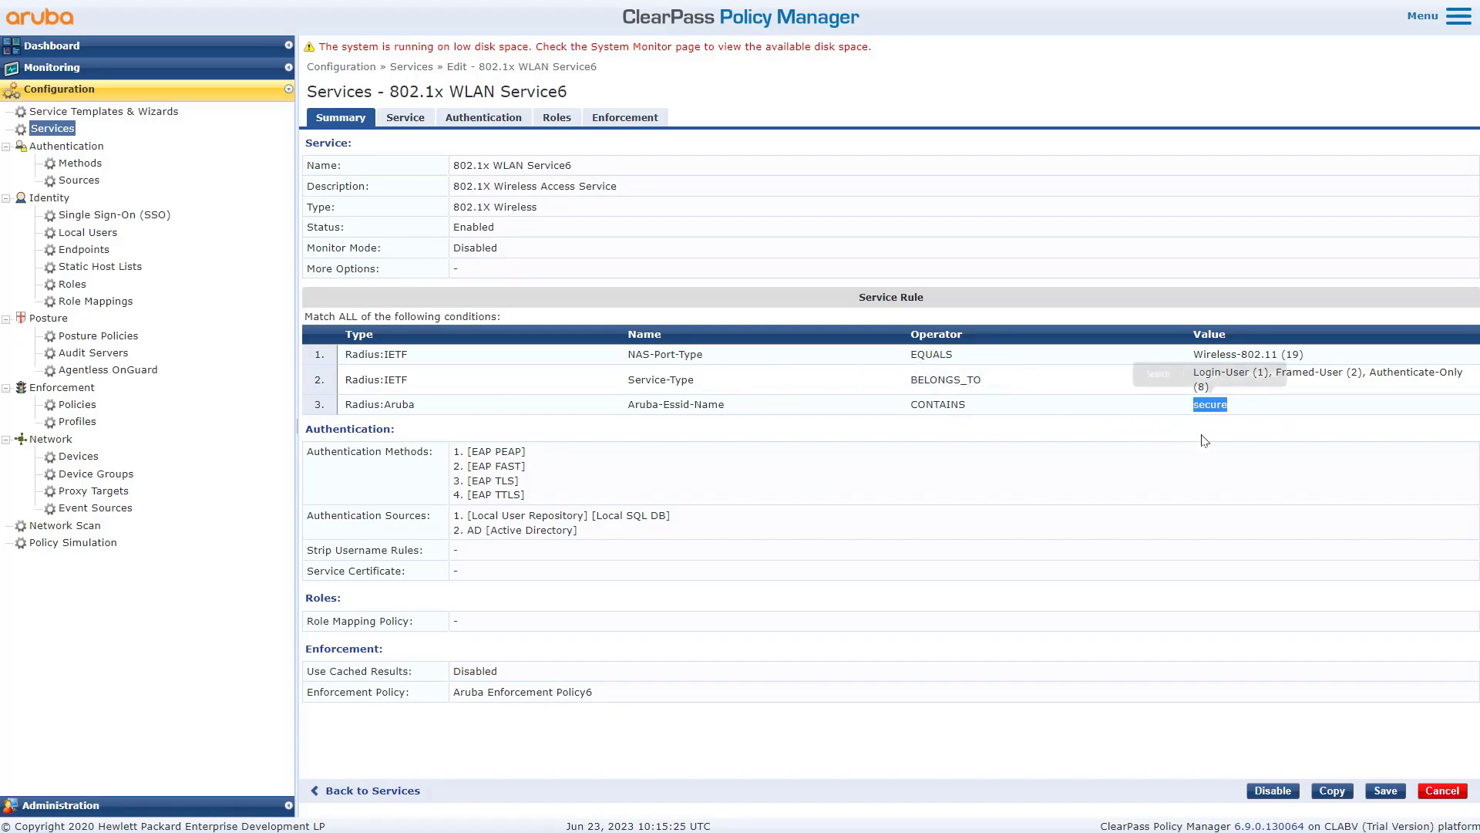
click(1198, 474)
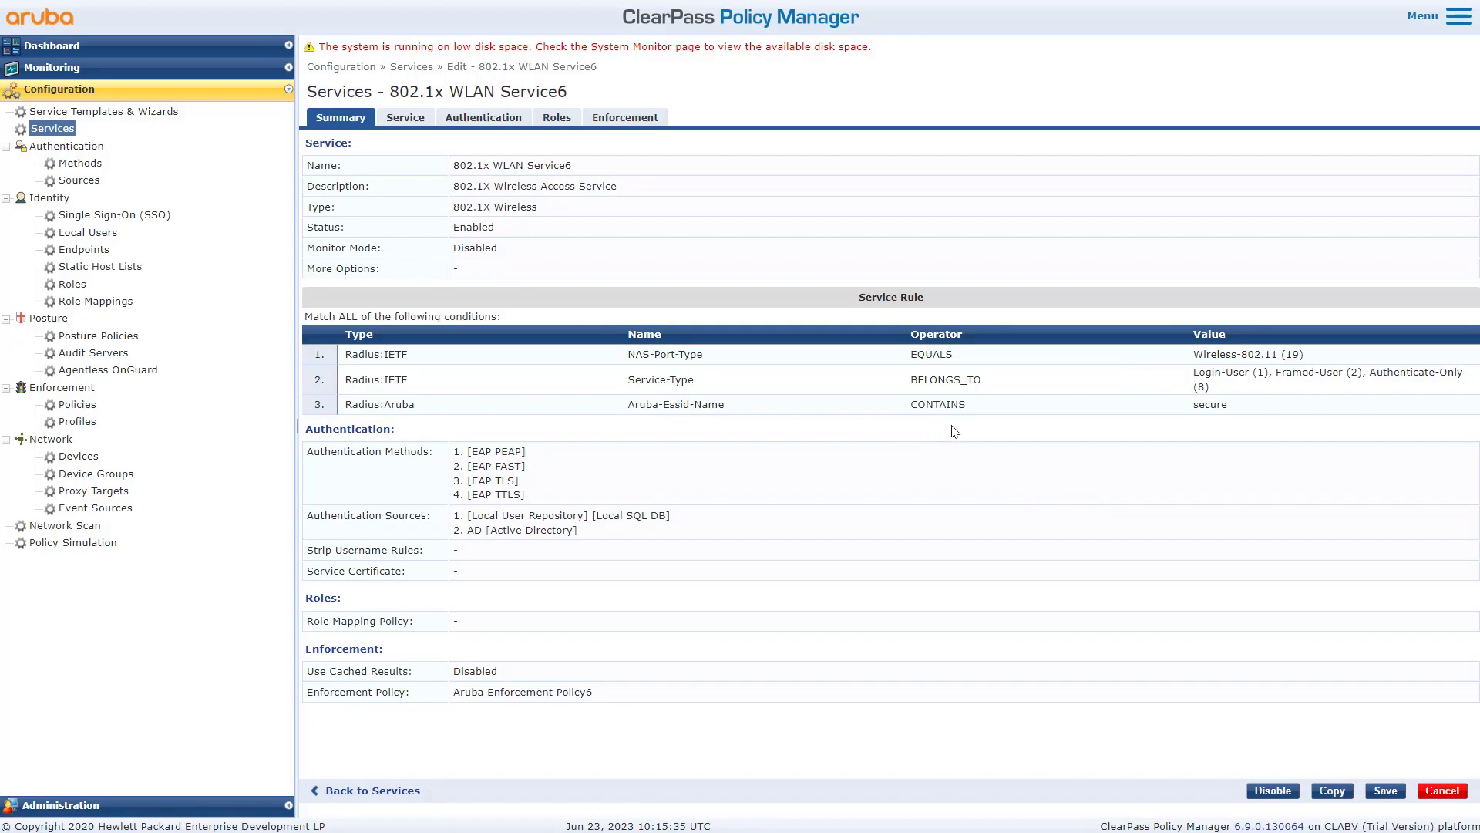
- Review Service6's authentication sources: the AD source and the Local User Repository
click(494, 122)
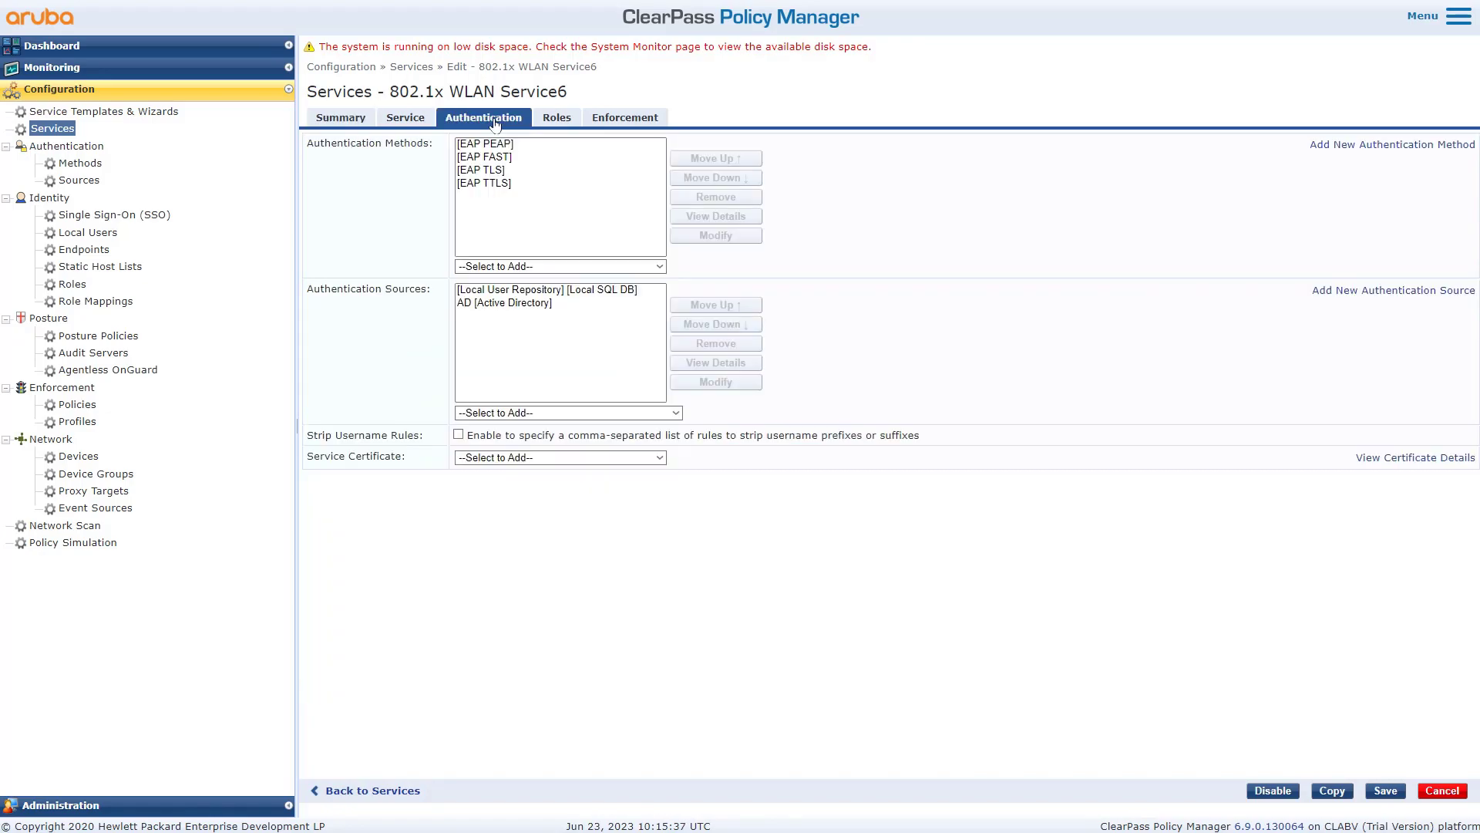
click(508, 305)
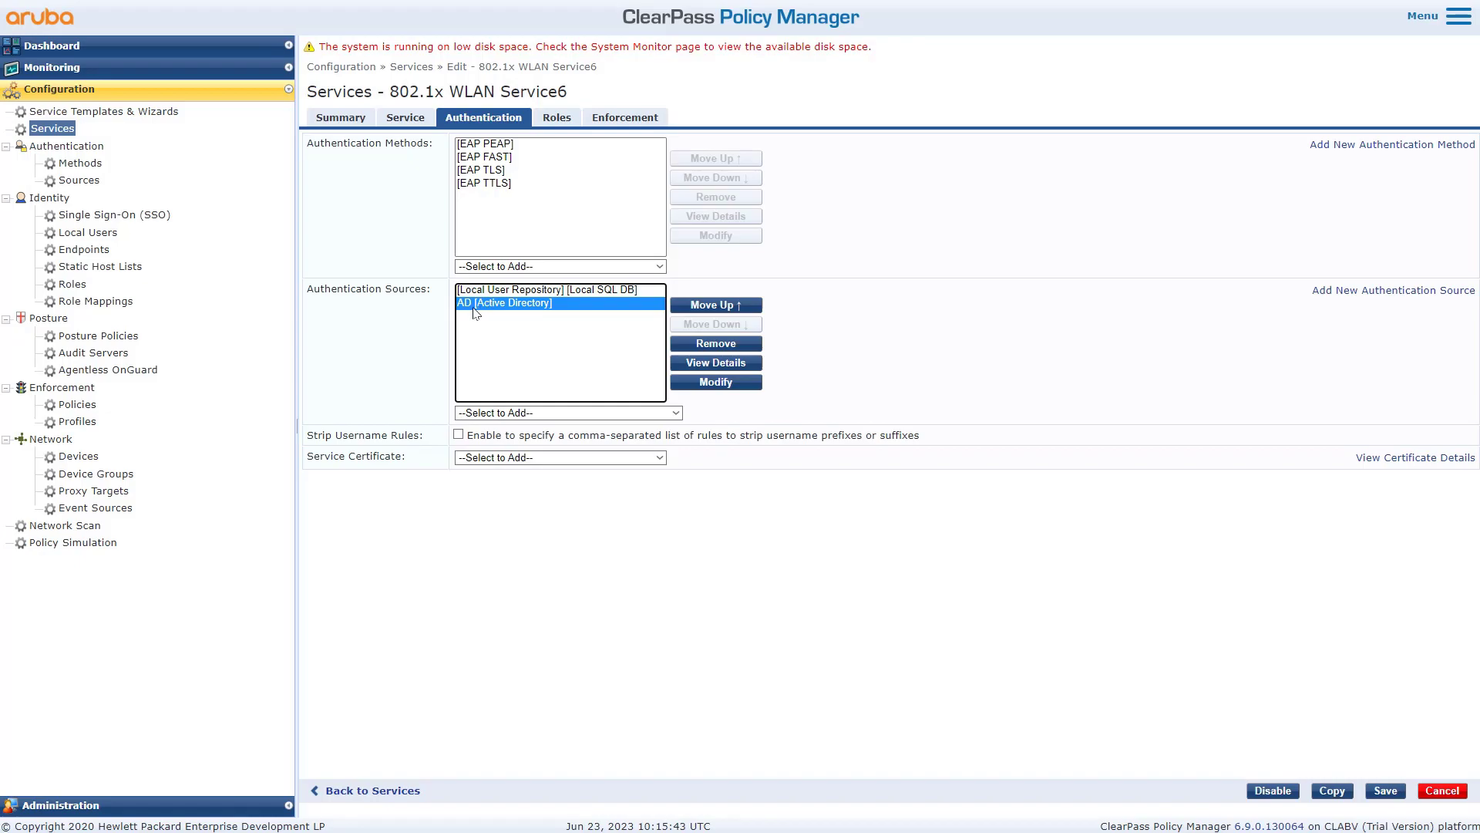
click(511, 292)
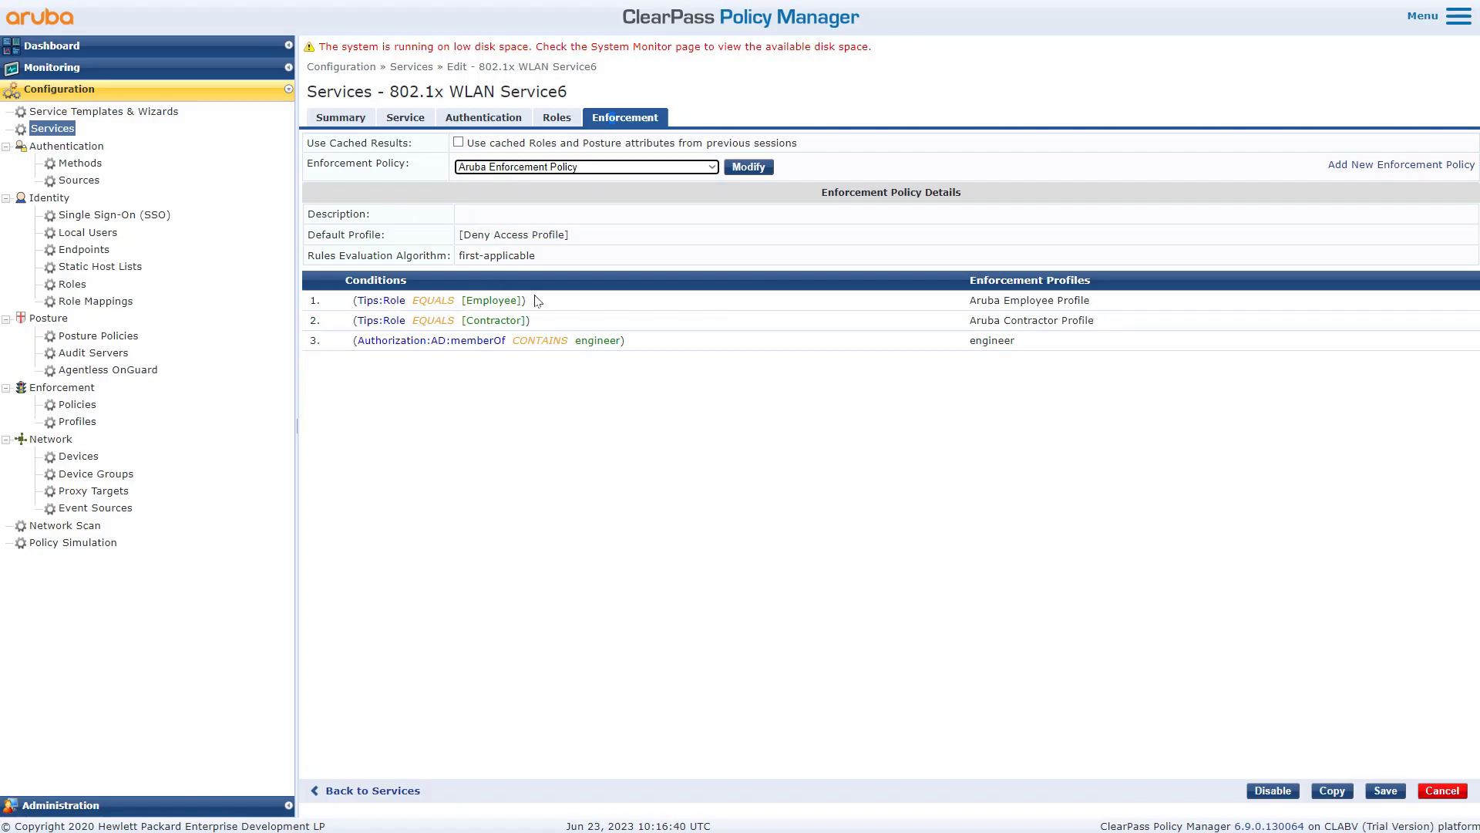
- Point out the Employee, Contractor and AD memberOf engineer rule conditions and their Aruba profiles
drag(531, 302, 354, 309)
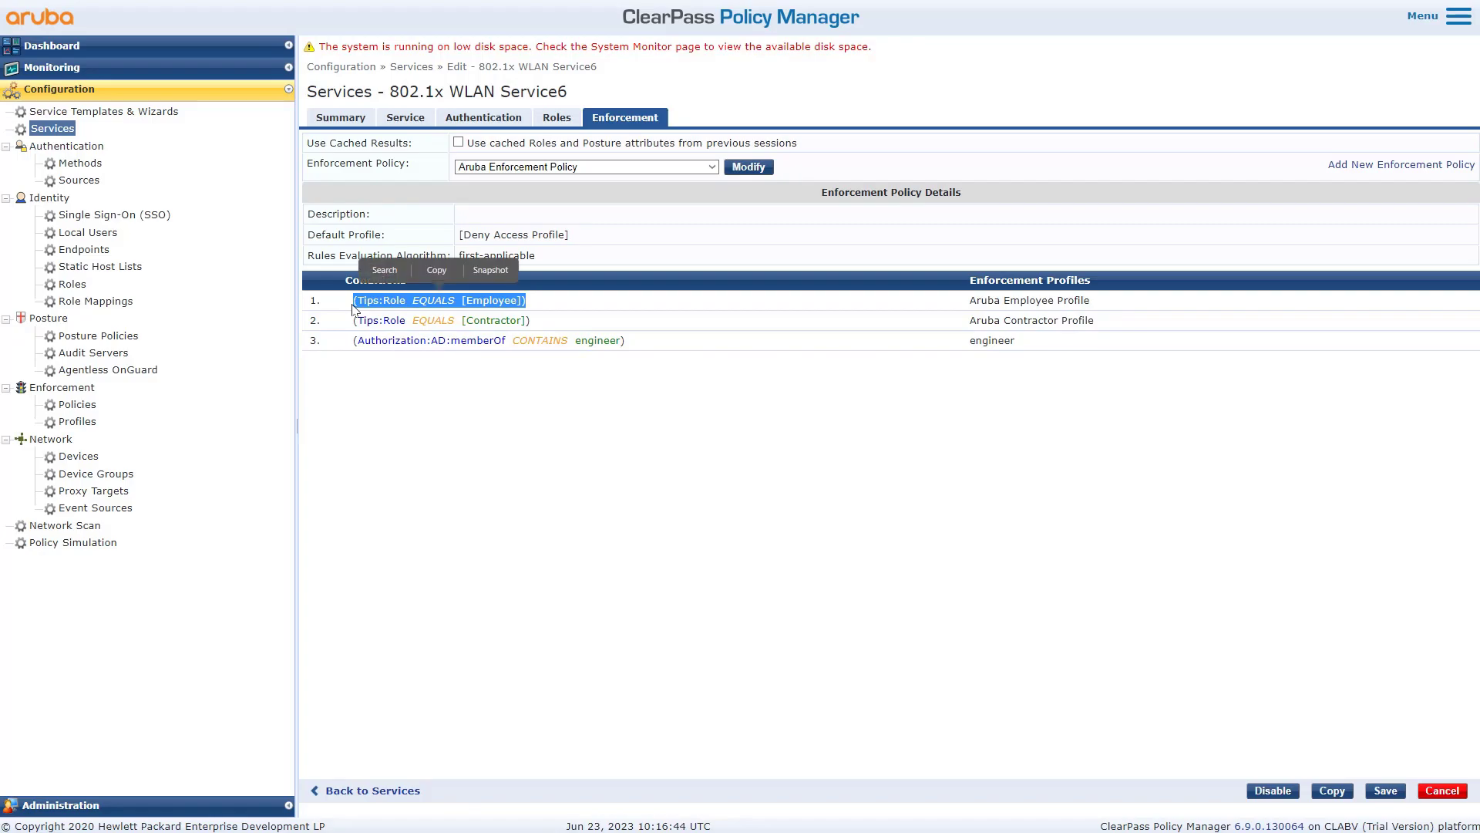
click(1103, 316)
drag(1092, 301, 970, 300)
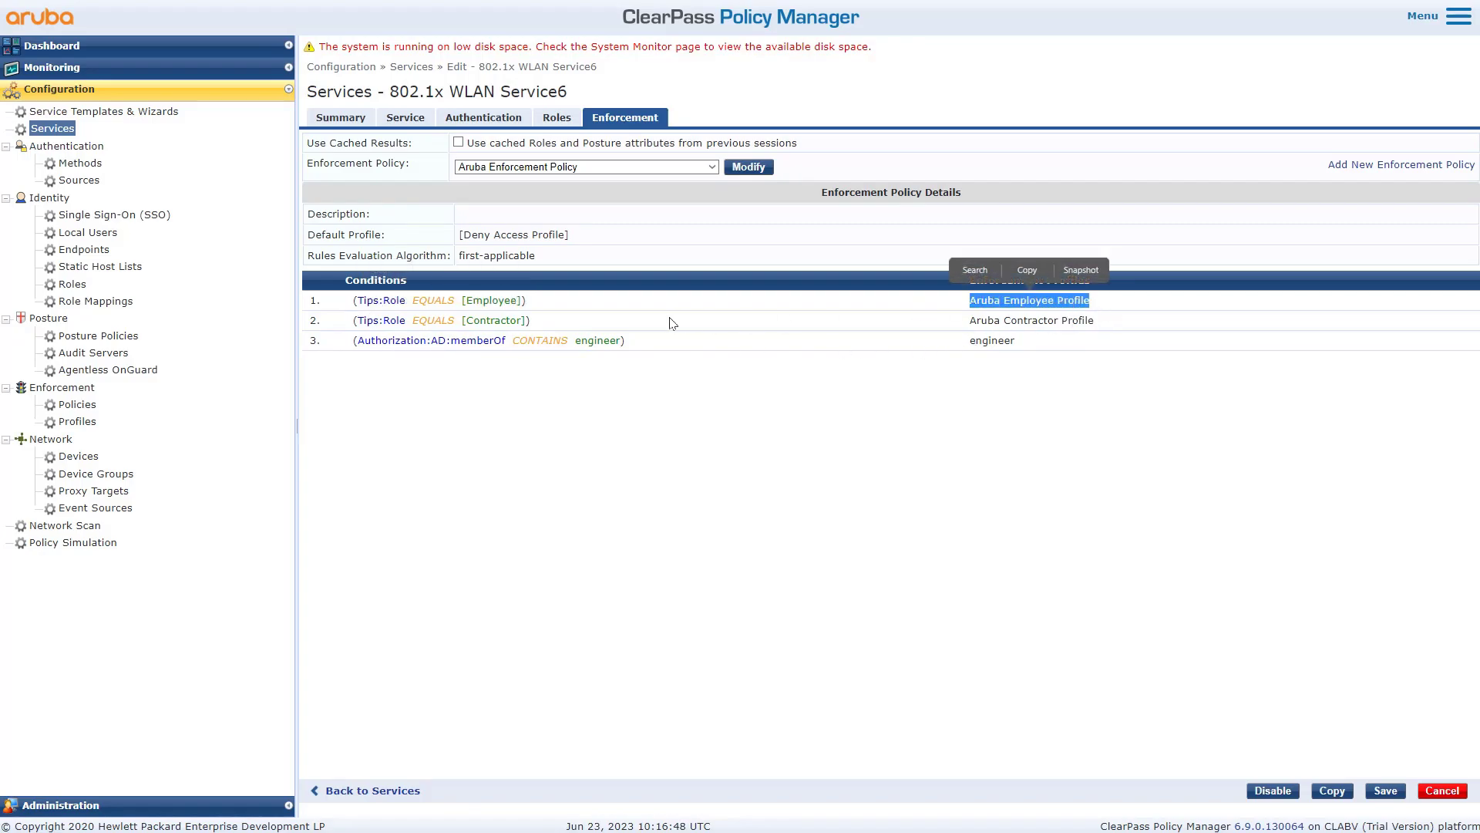
drag(531, 321, 463, 322)
drag(1095, 321, 970, 322)
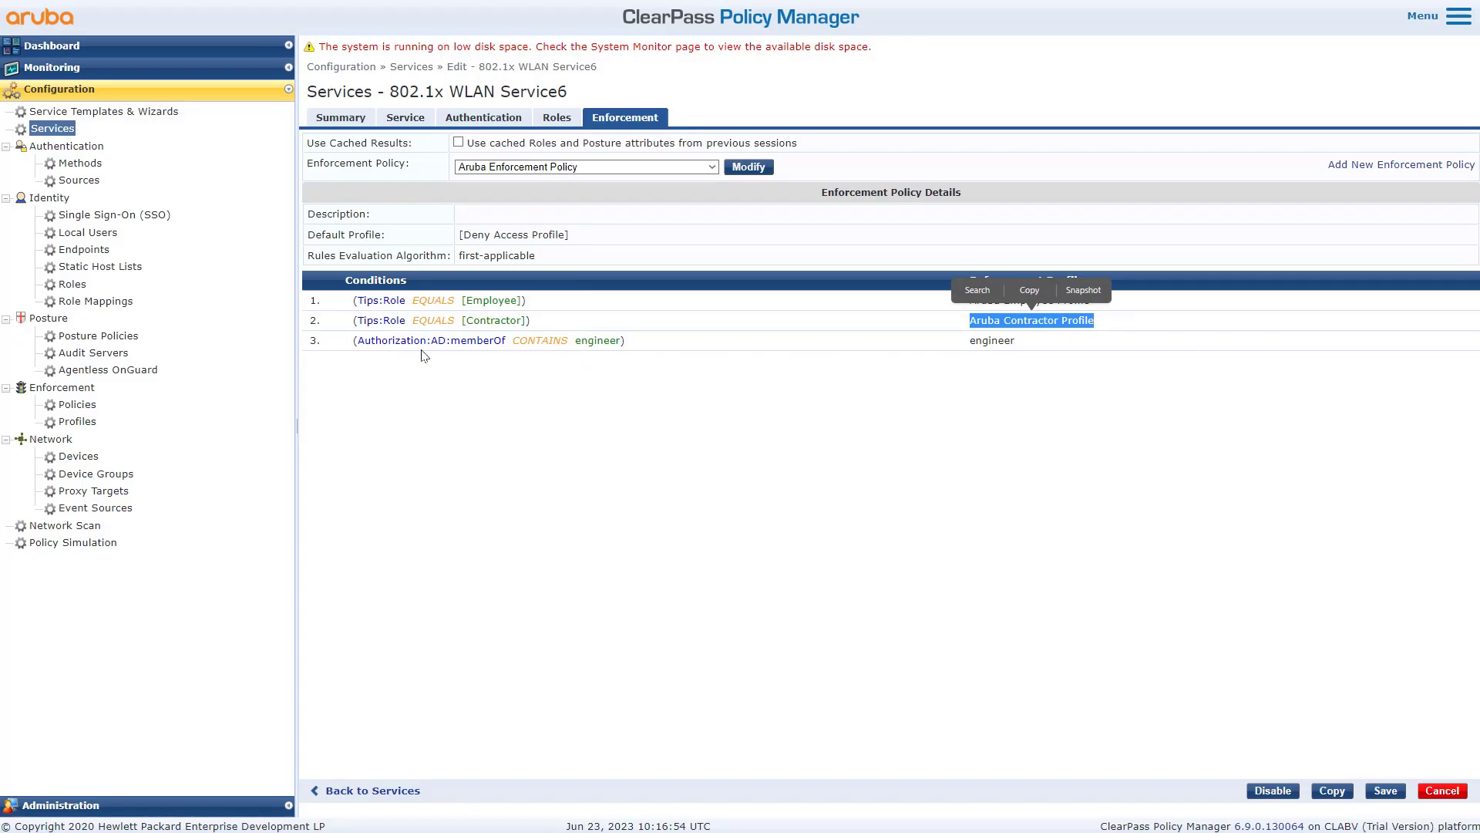
drag(414, 340, 622, 337)
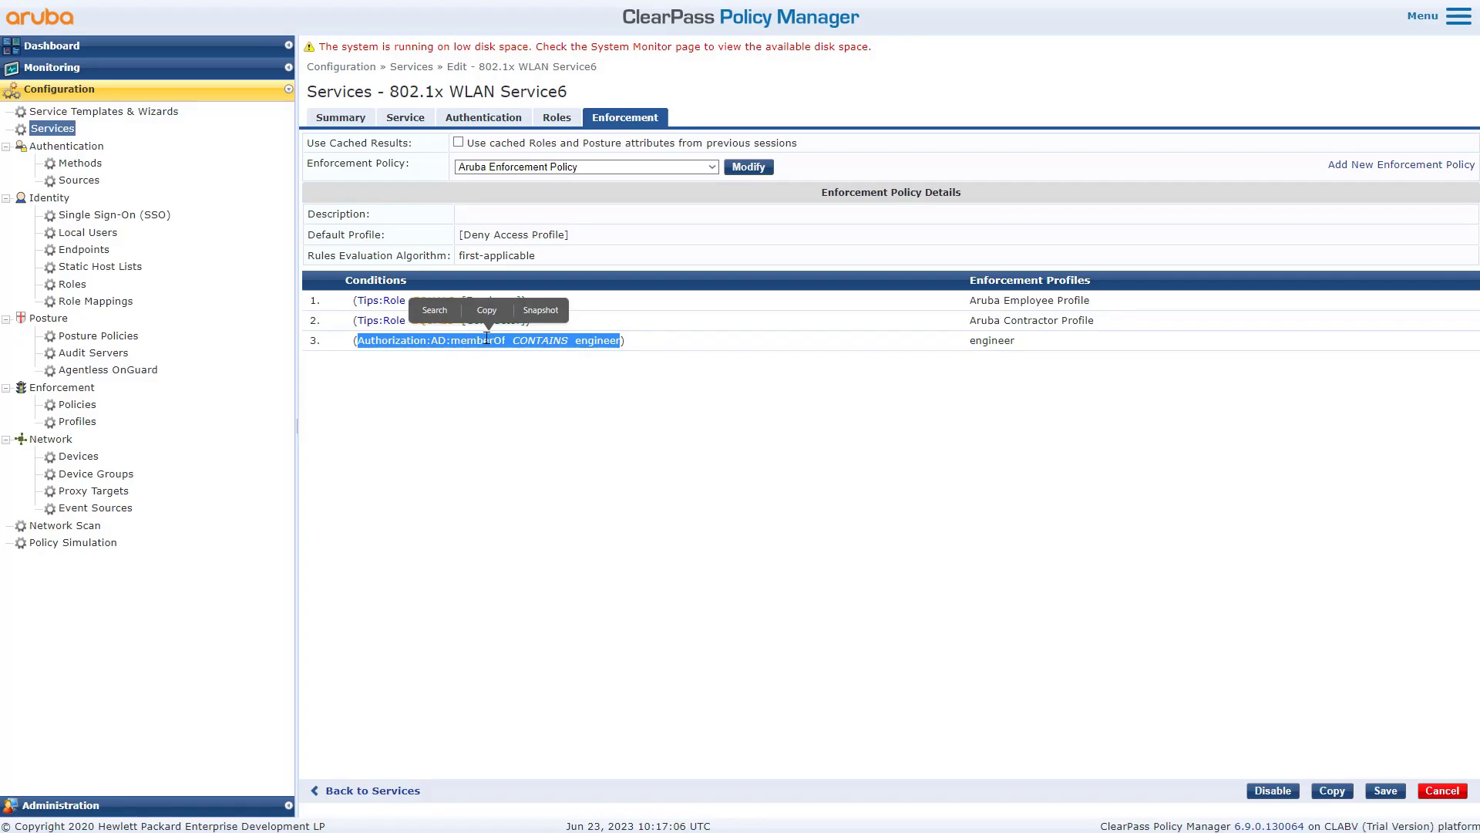
click(497, 376)
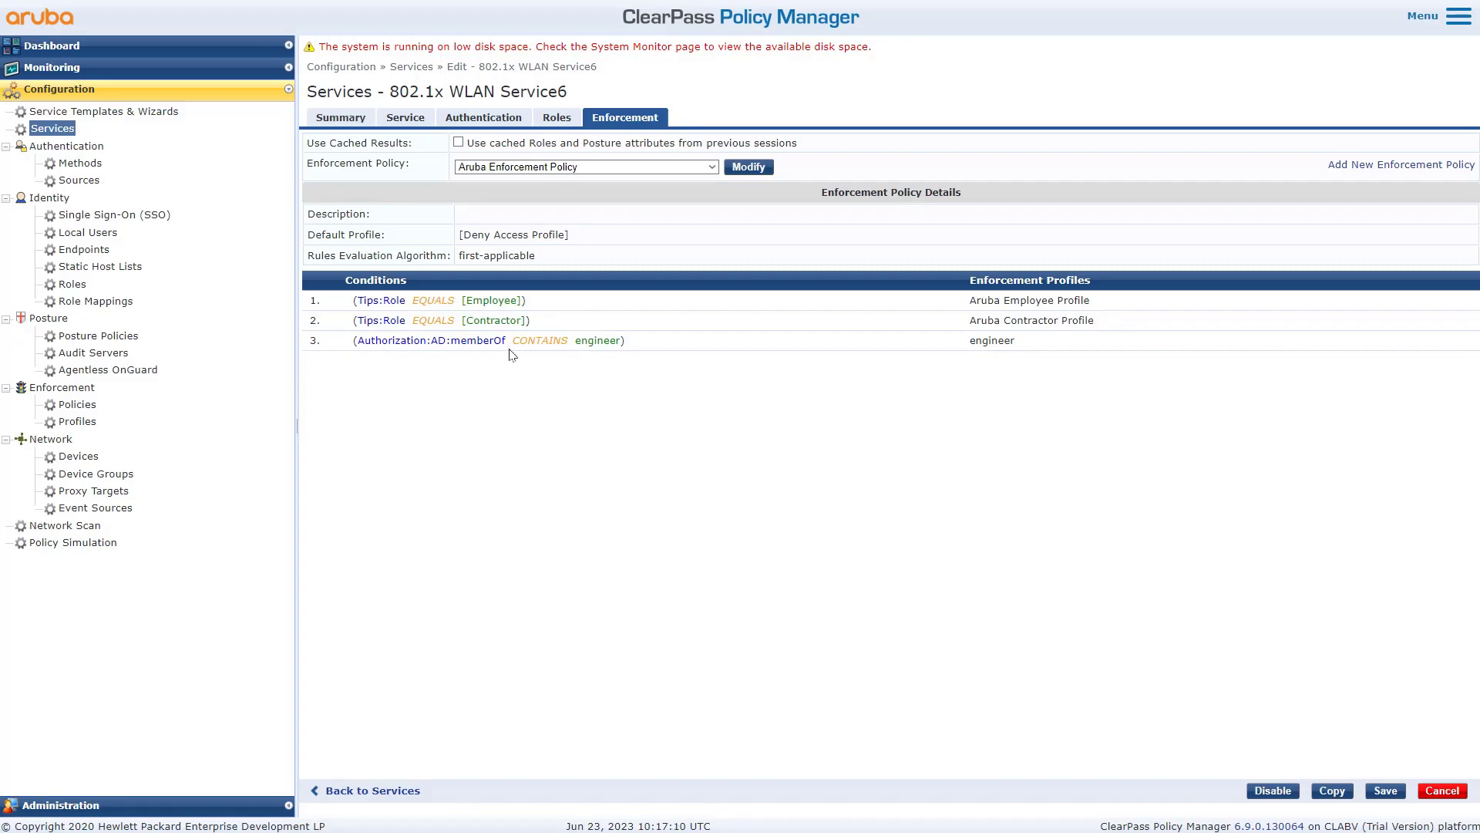
- Highlight 'engineer' in rule 3's condition, its engineer profile, and the first-applicable algorithm
drag(577, 340, 618, 340)
drag(1018, 343, 974, 343)
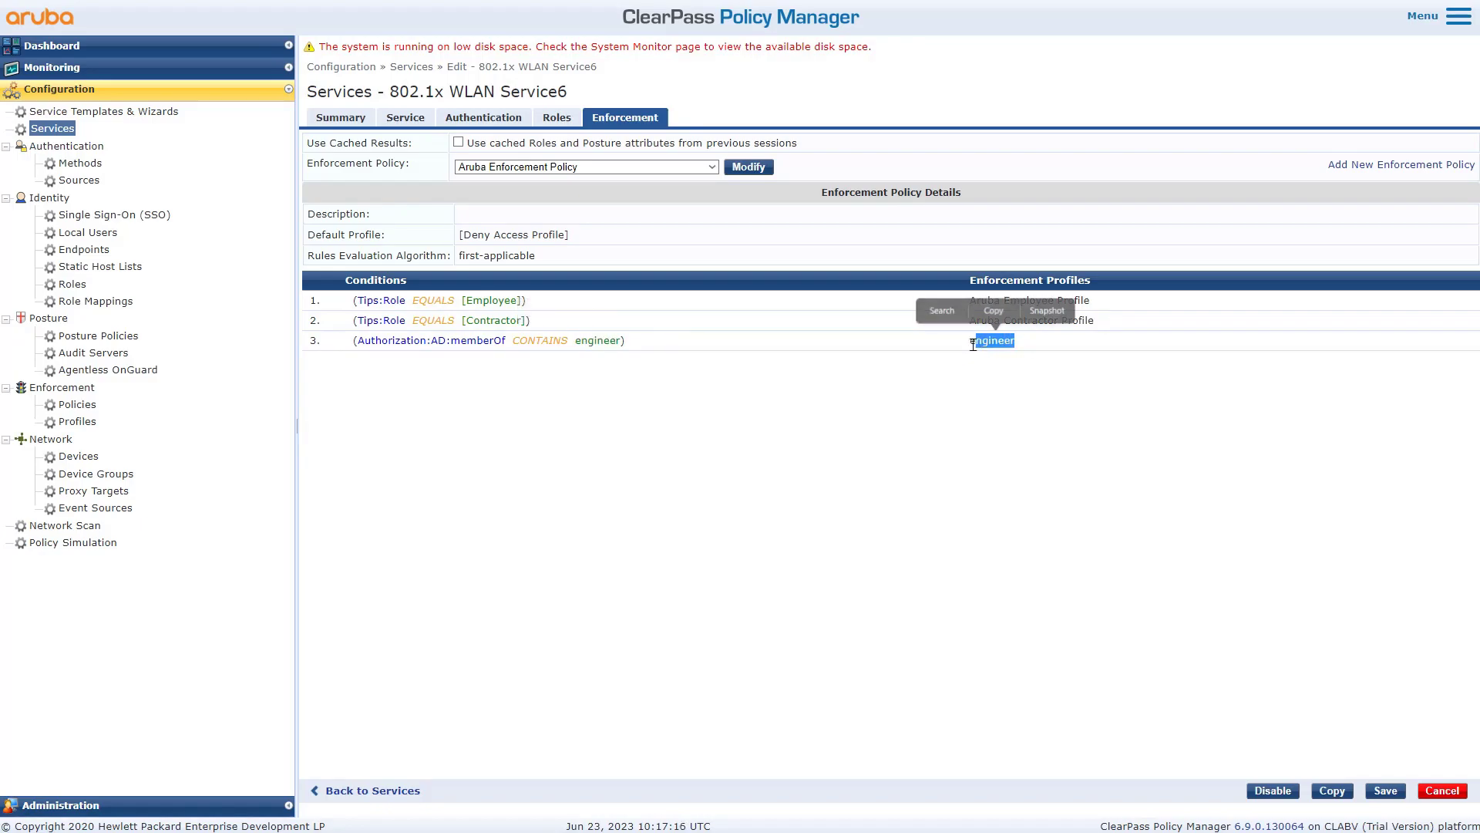
drag(539, 263, 459, 262)
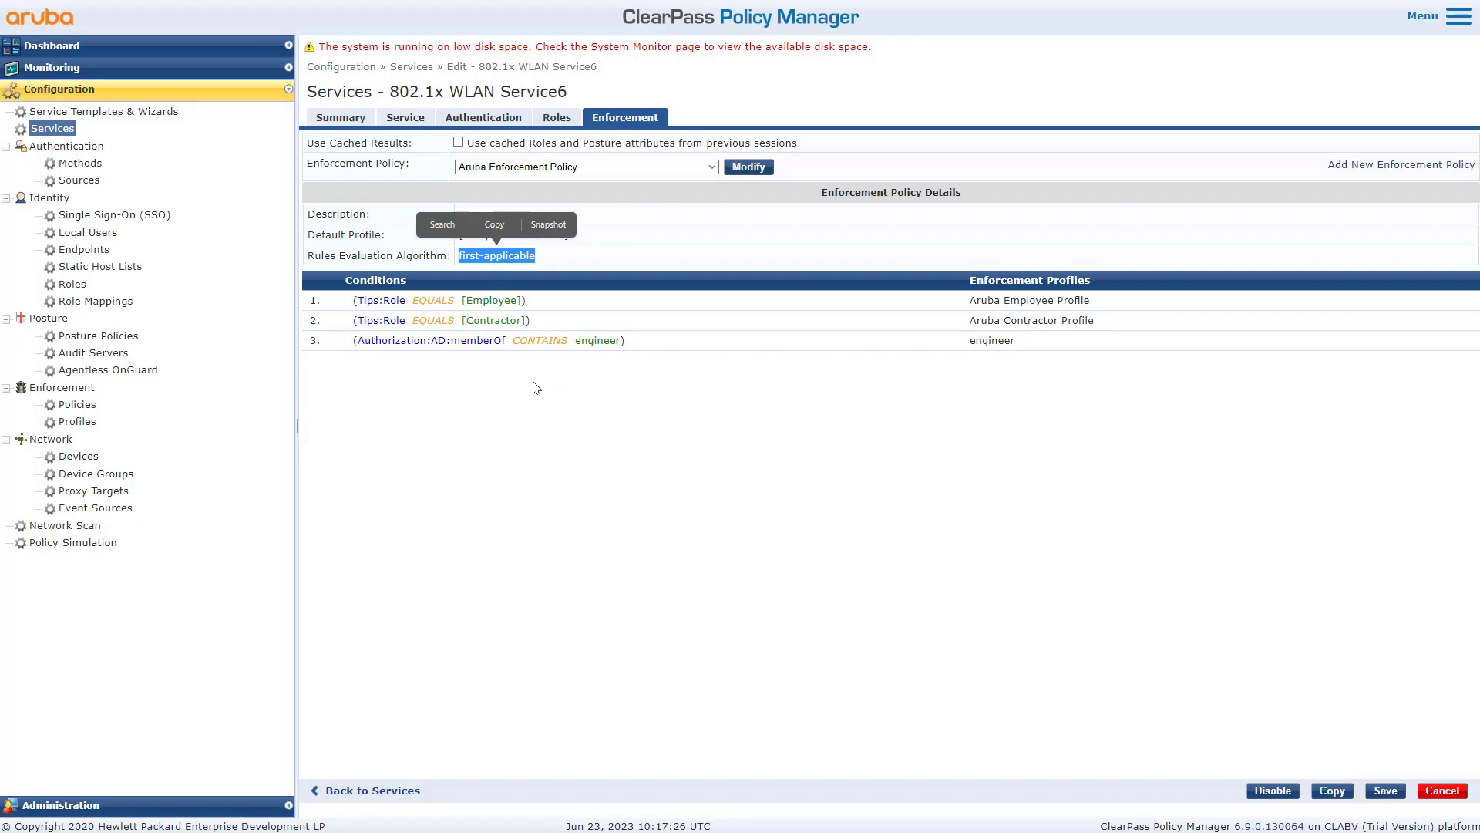
click(572, 367)
drag(622, 344, 575, 344)
drag(1017, 344, 973, 345)
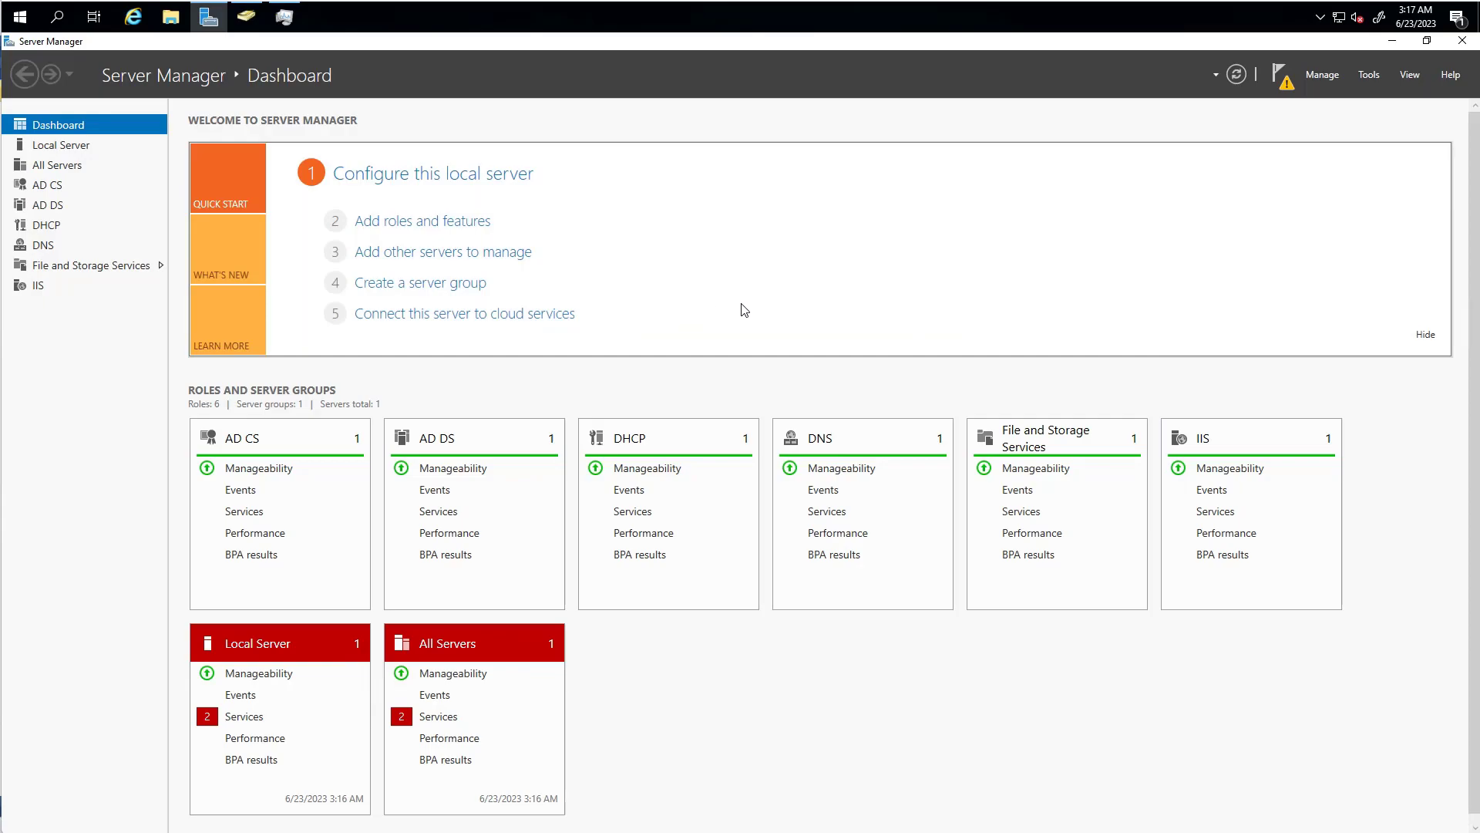
- Open the engineer user's Properties in Active Directory Users and Computers
click(1368, 76)
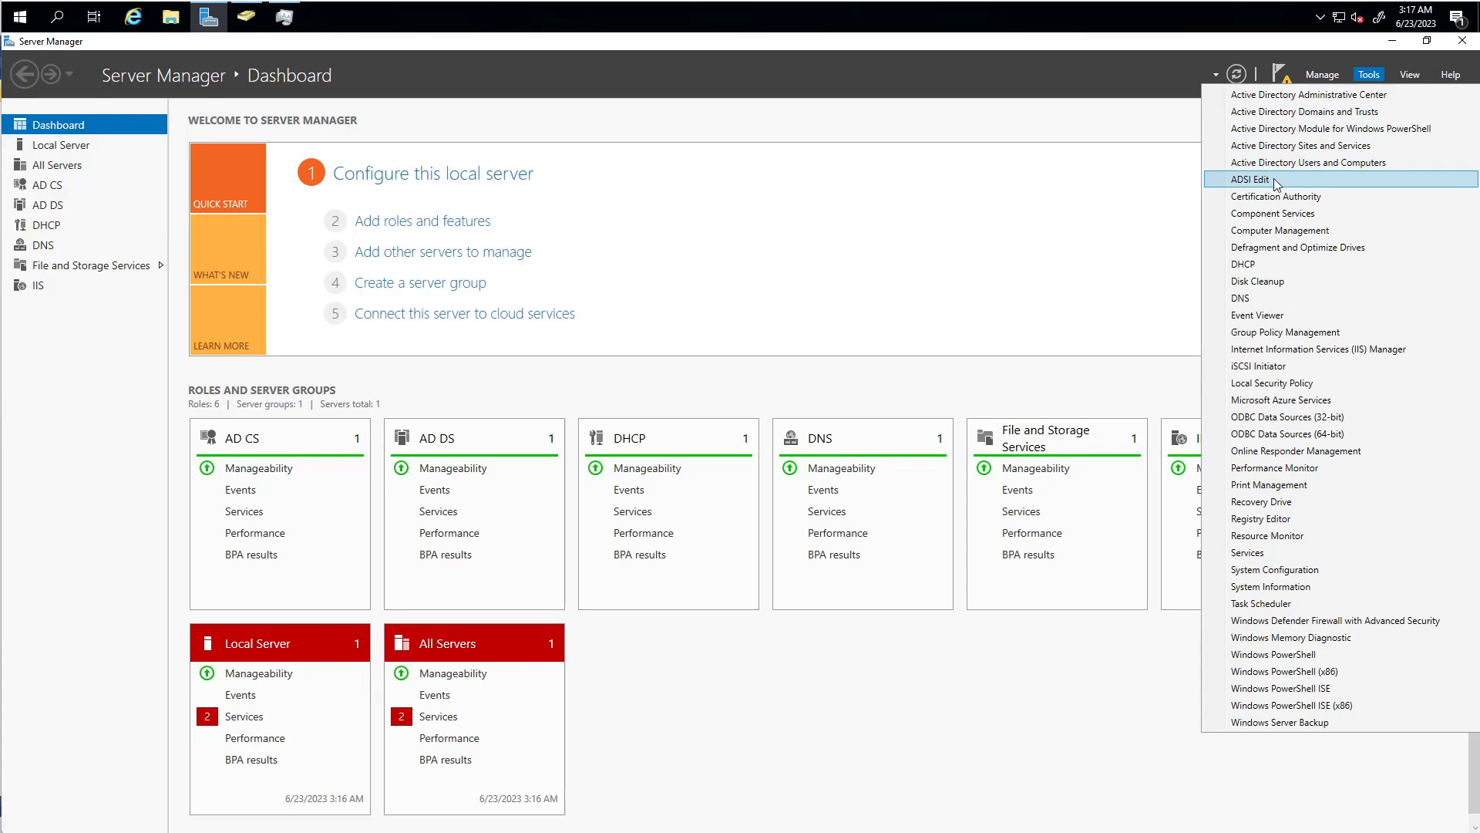
click(1247, 164)
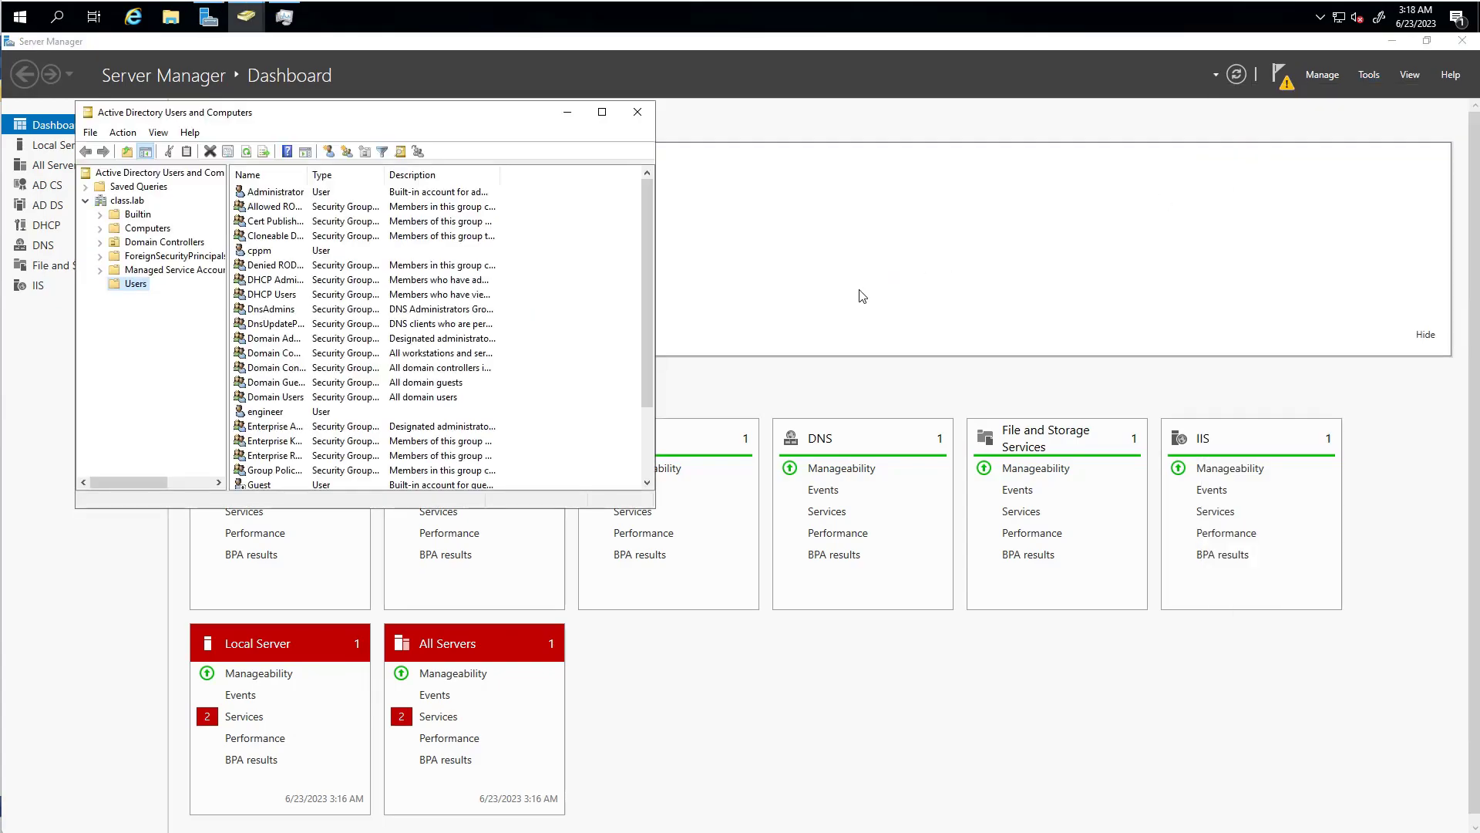
click(269, 415)
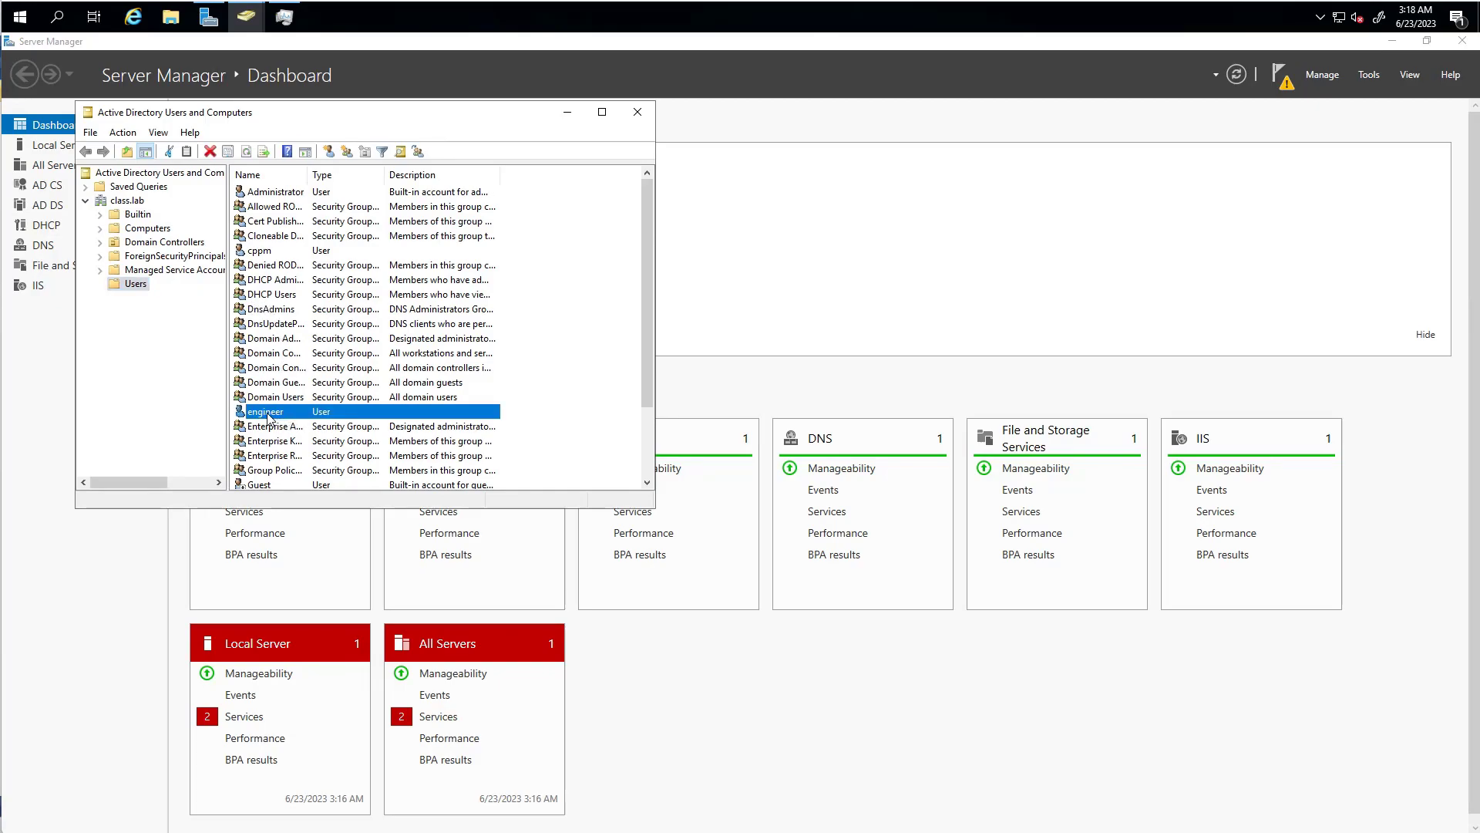
right_click(268, 414)
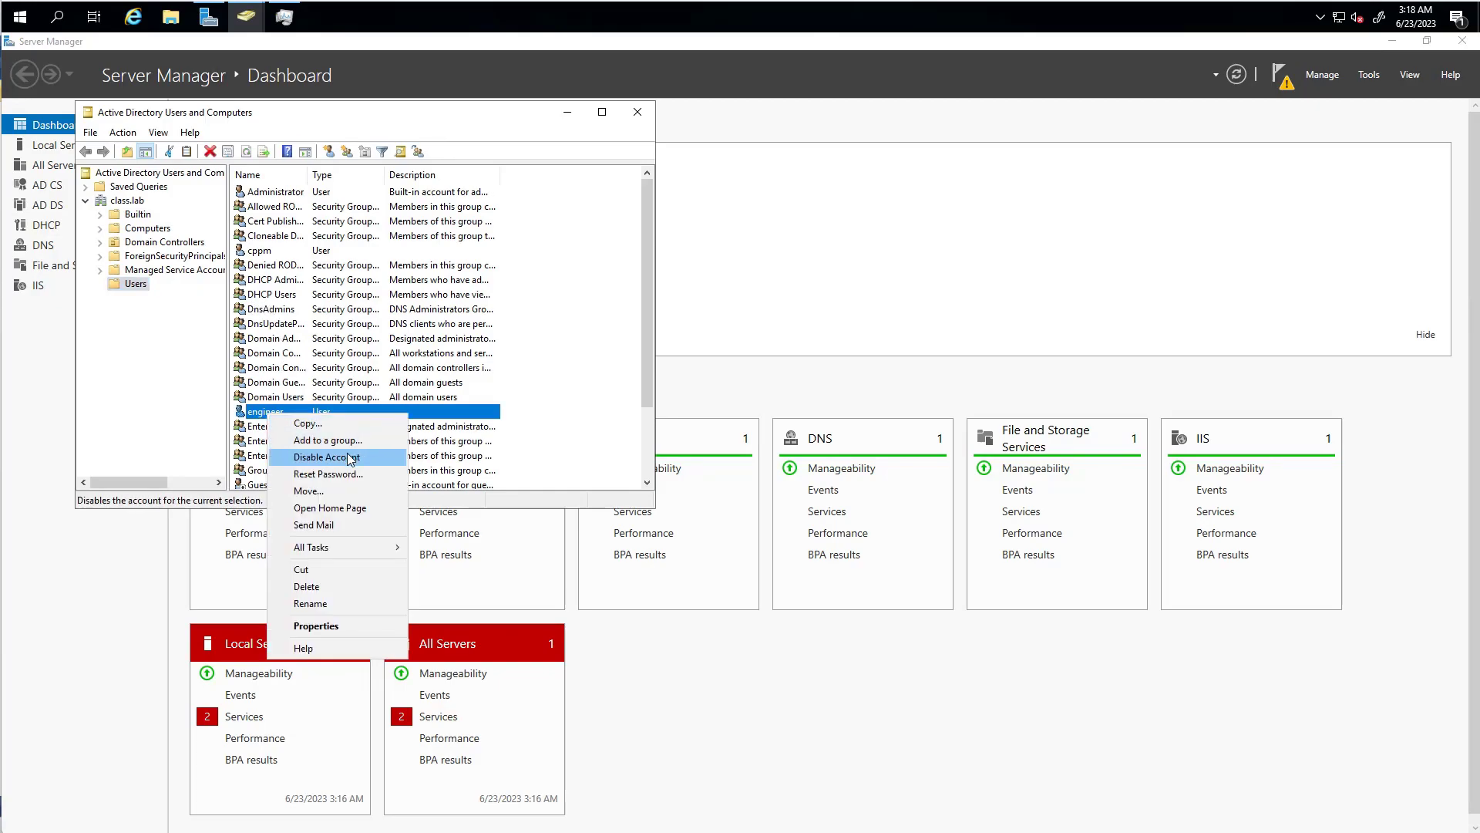
click(363, 623)
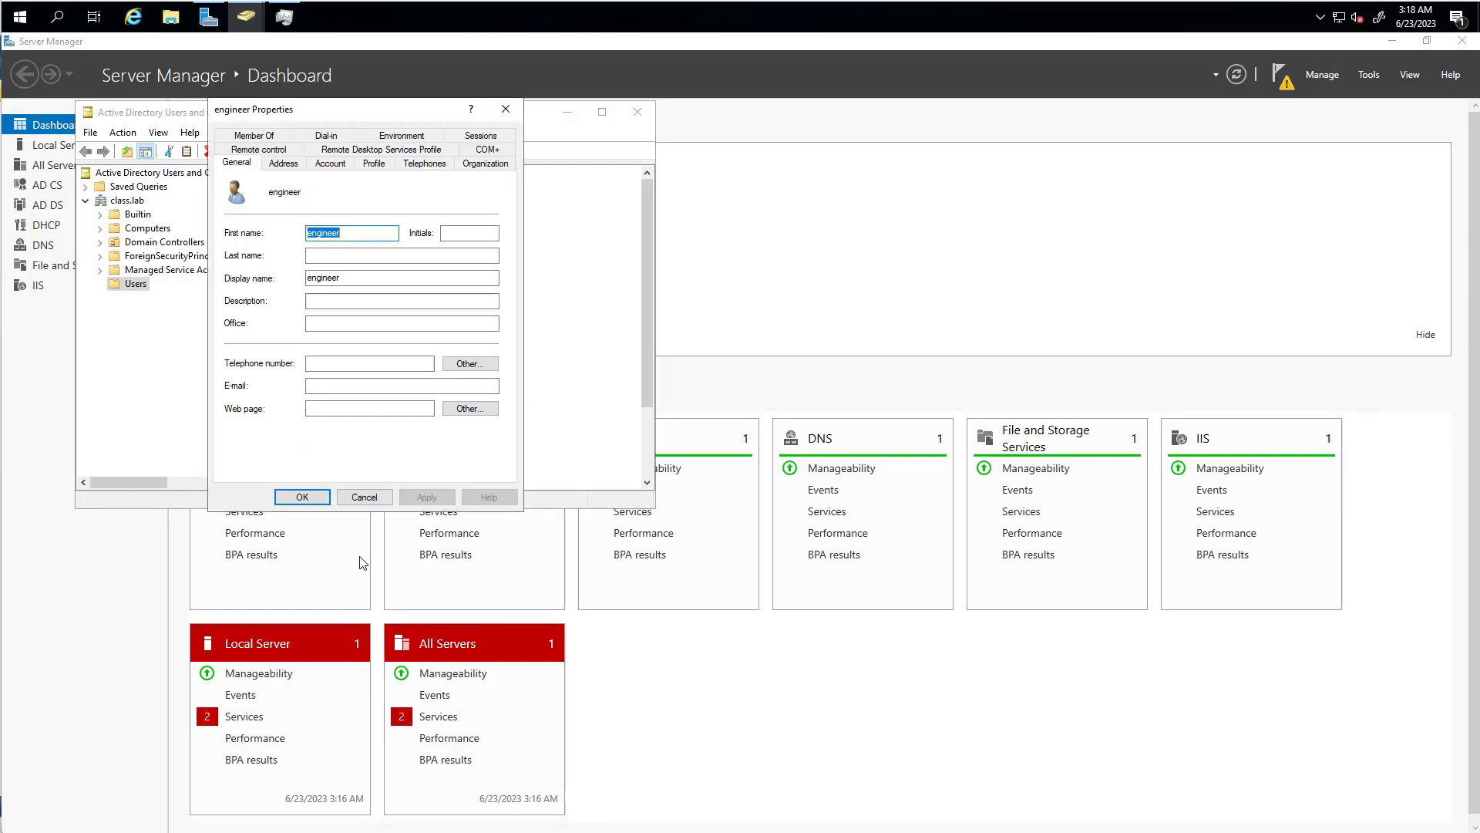
- Confirm on the Member Of tab that engineer belongs to the engineers group, then close
click(287, 150)
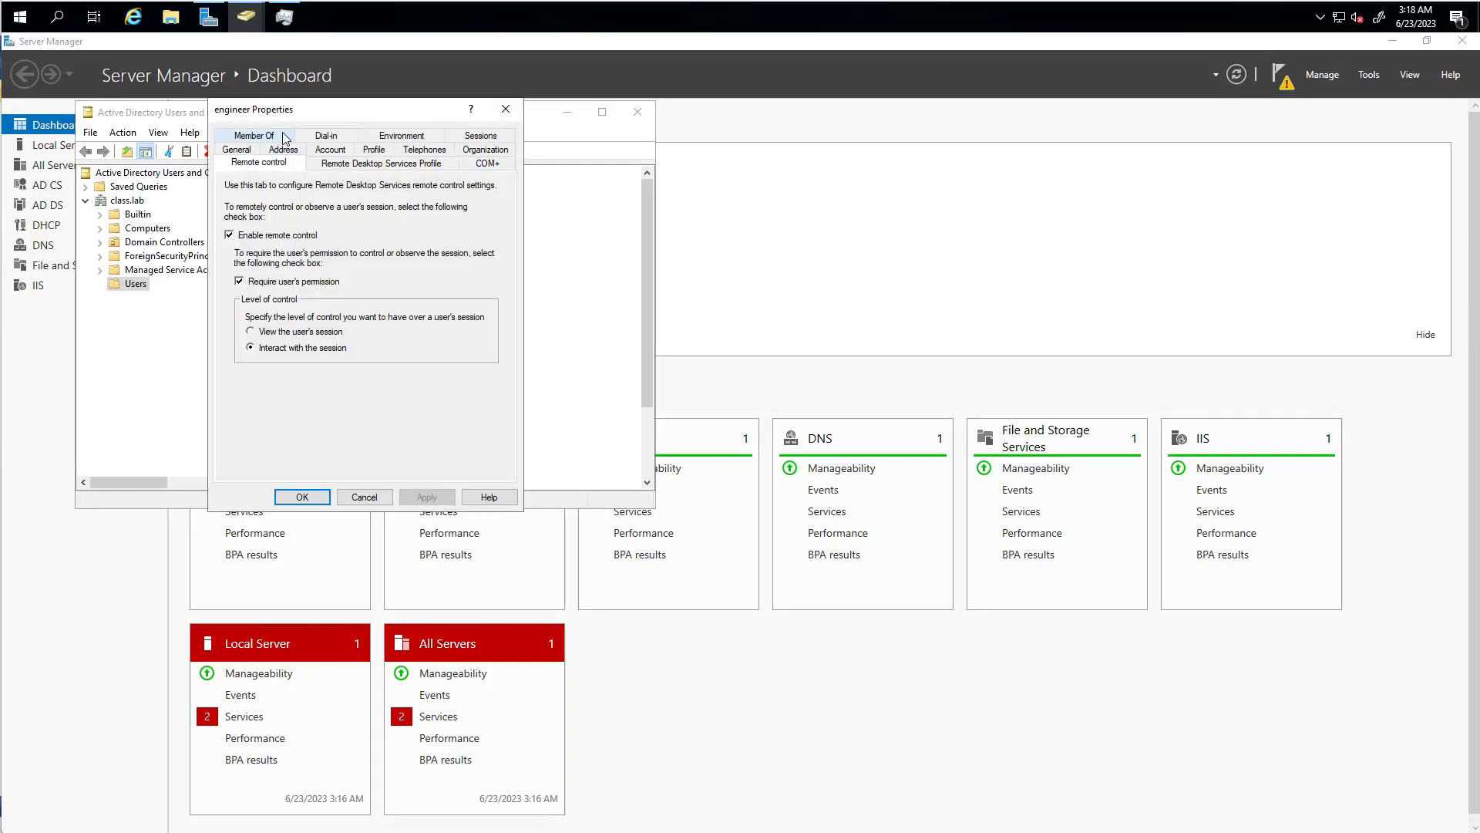
click(283, 137)
click(254, 234)
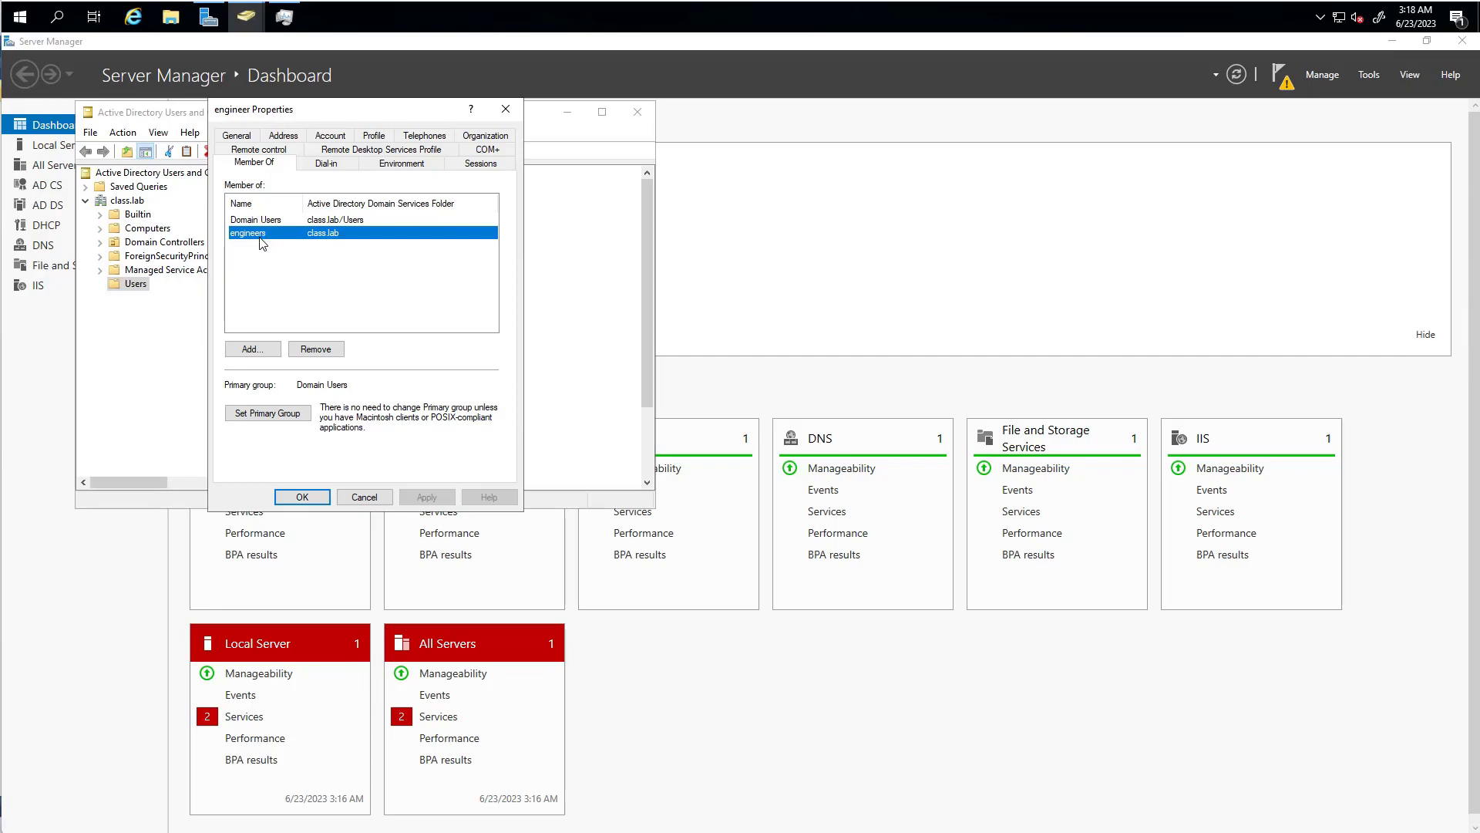
click(302, 497)
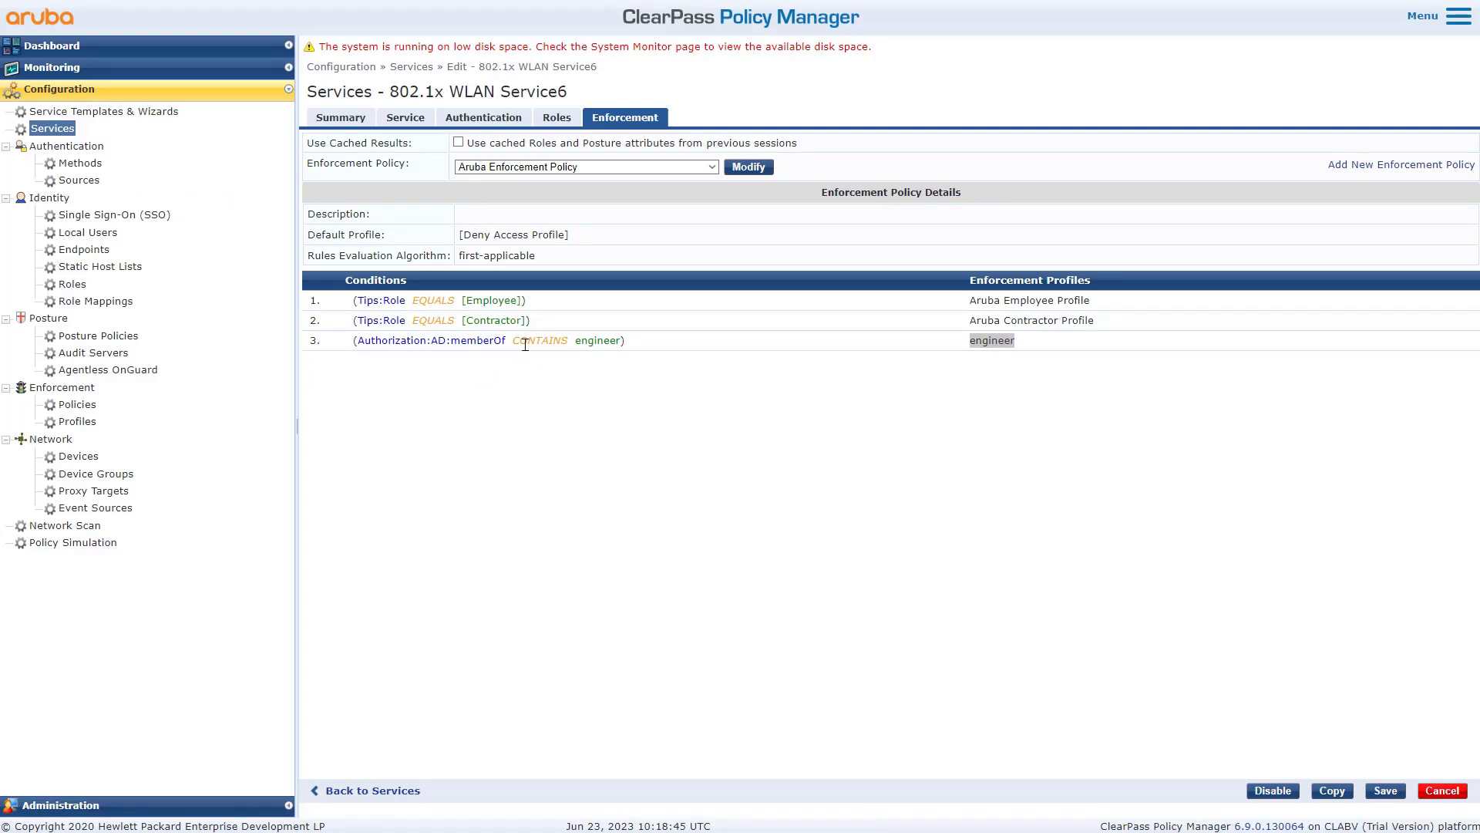
- Highlight 'engineer' in the rule 3 condition on Service6's Enforcement tab
click(616, 340)
drag(616, 341, 578, 344)
click(599, 420)
drag(621, 341, 587, 340)
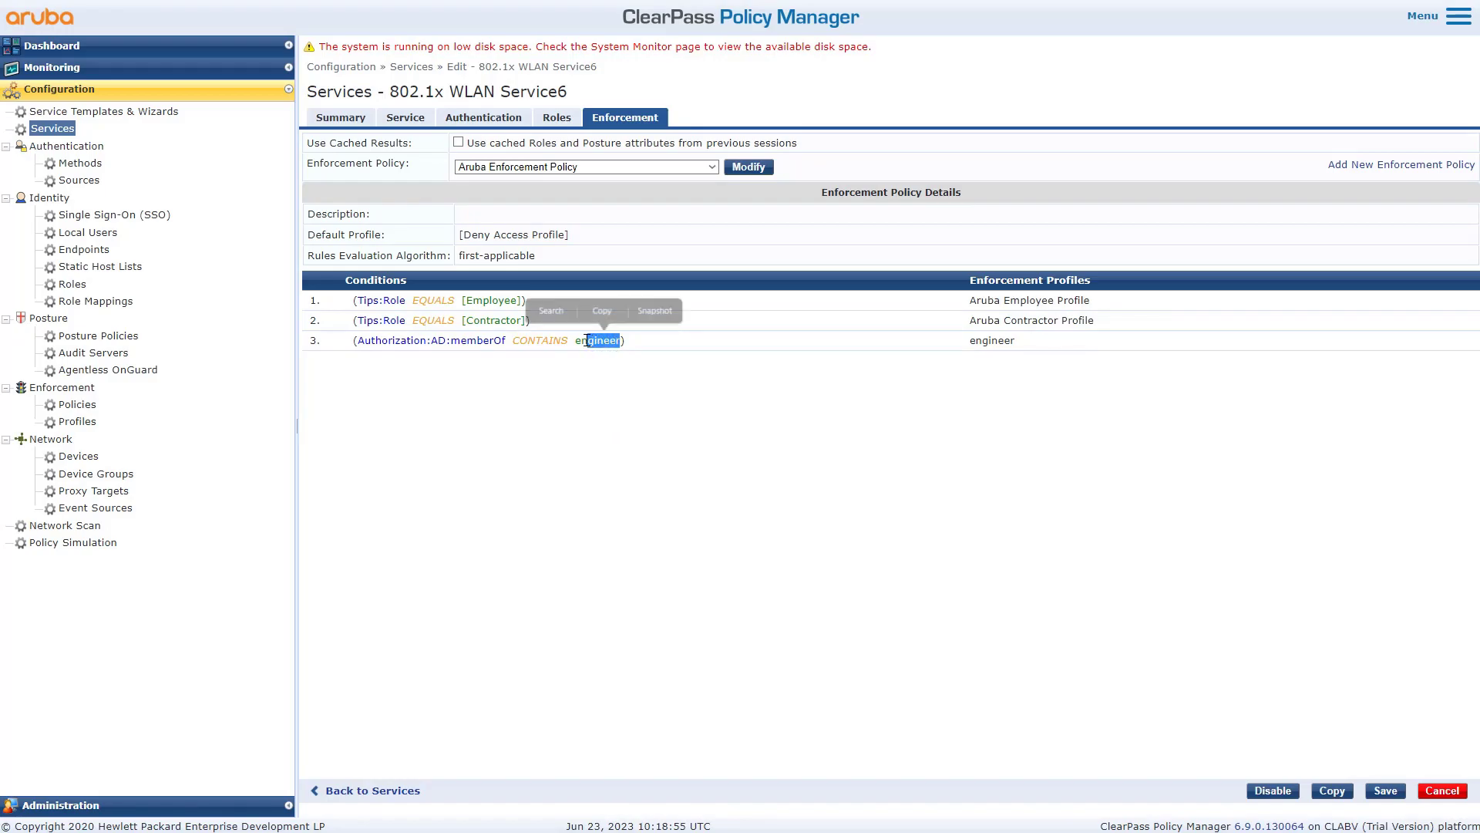
click(701, 498)
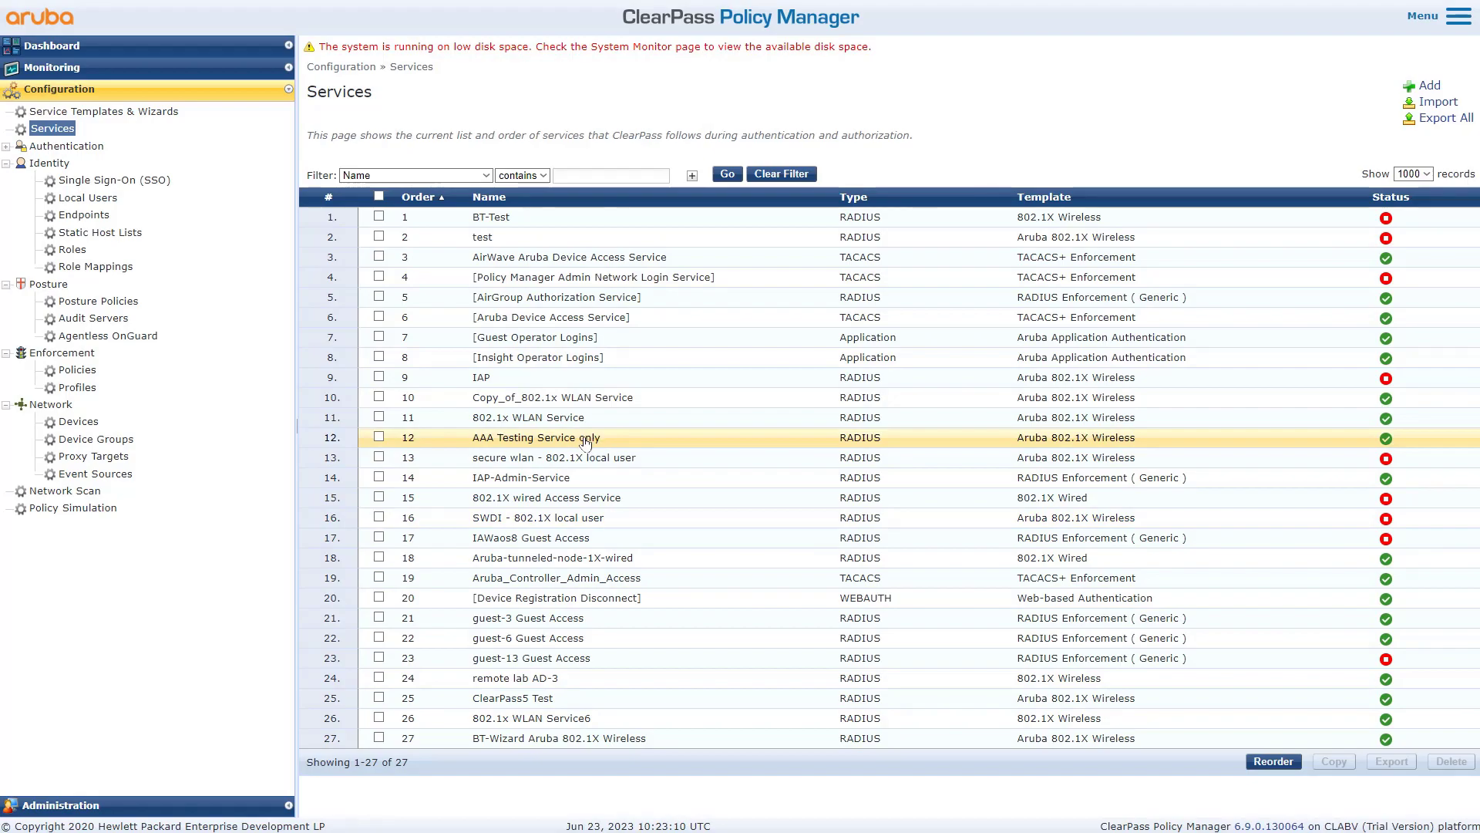
- Move 802.1x WLAN Service to position 1, save the order, and open the service
click(1273, 761)
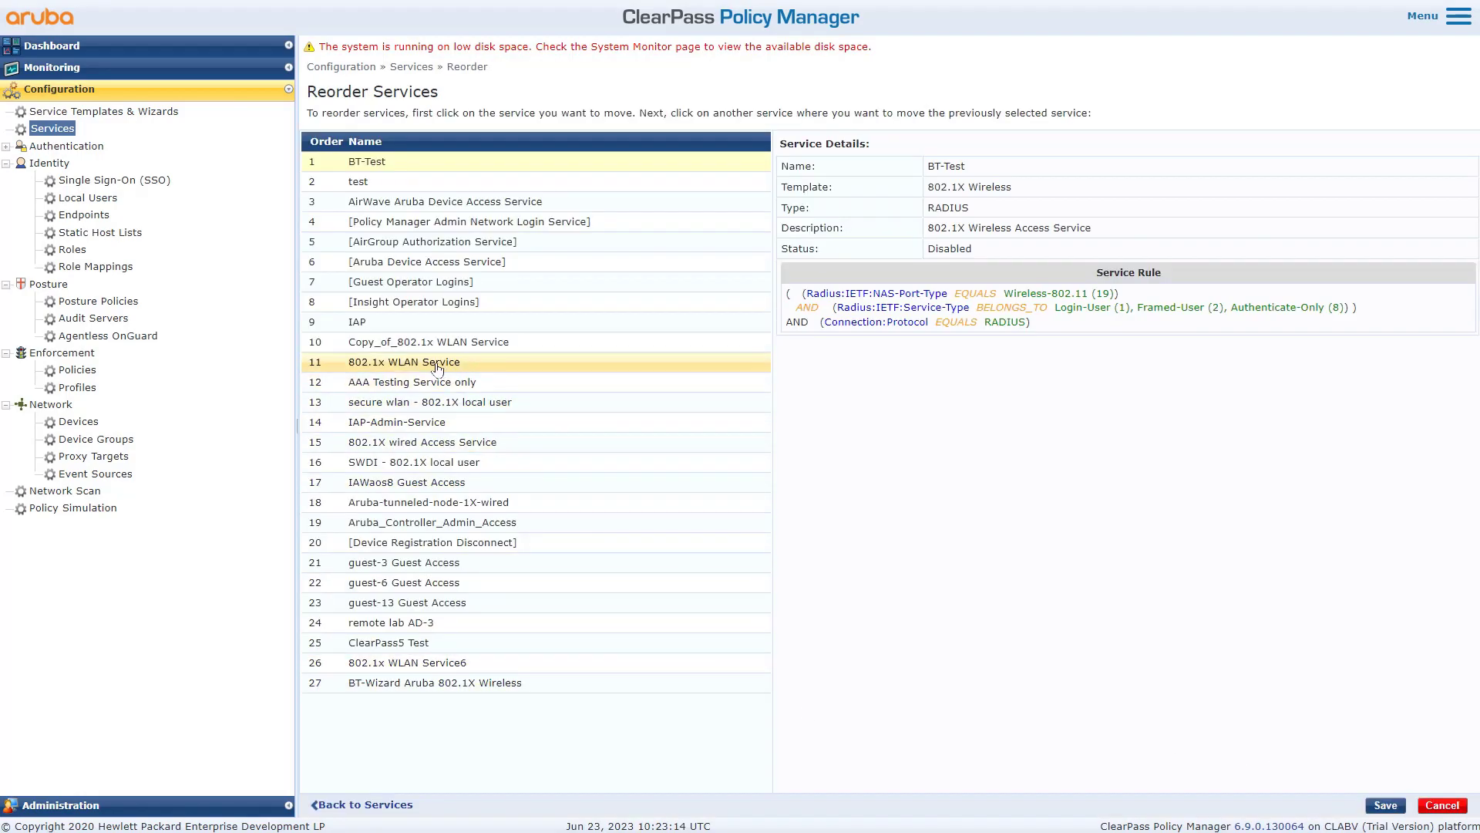
click(438, 369)
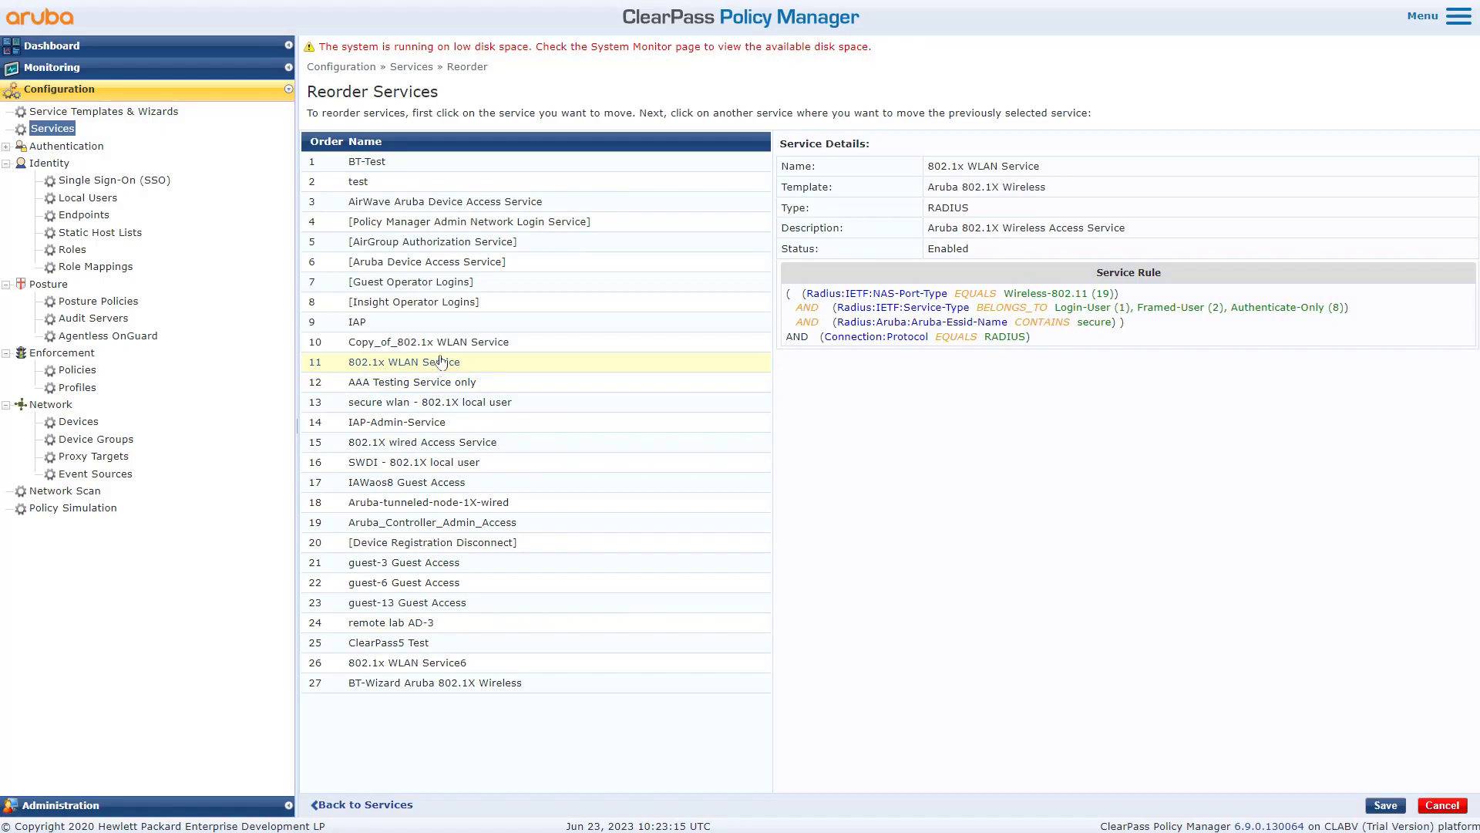
click(397, 135)
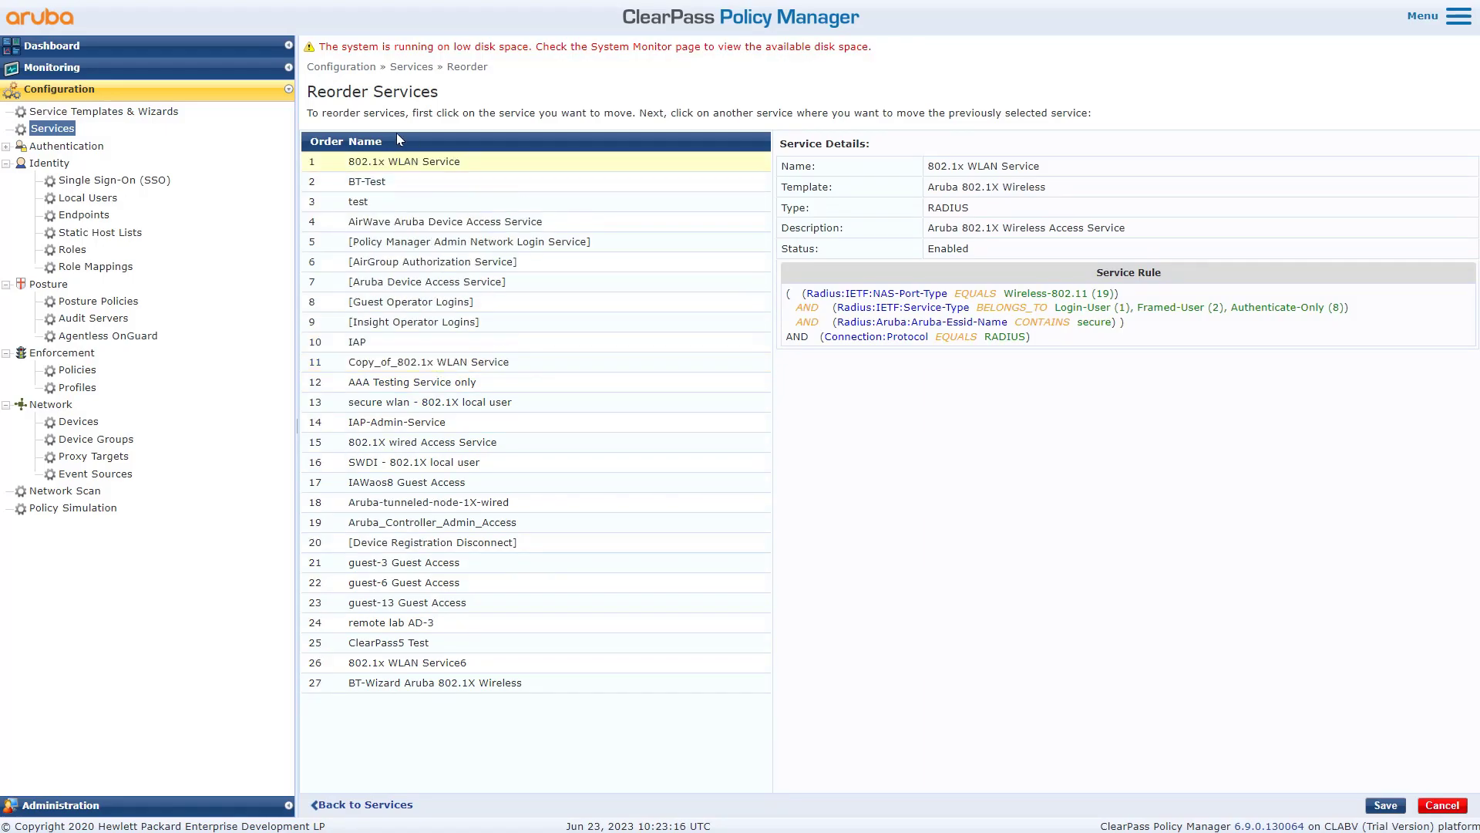
click(1384, 805)
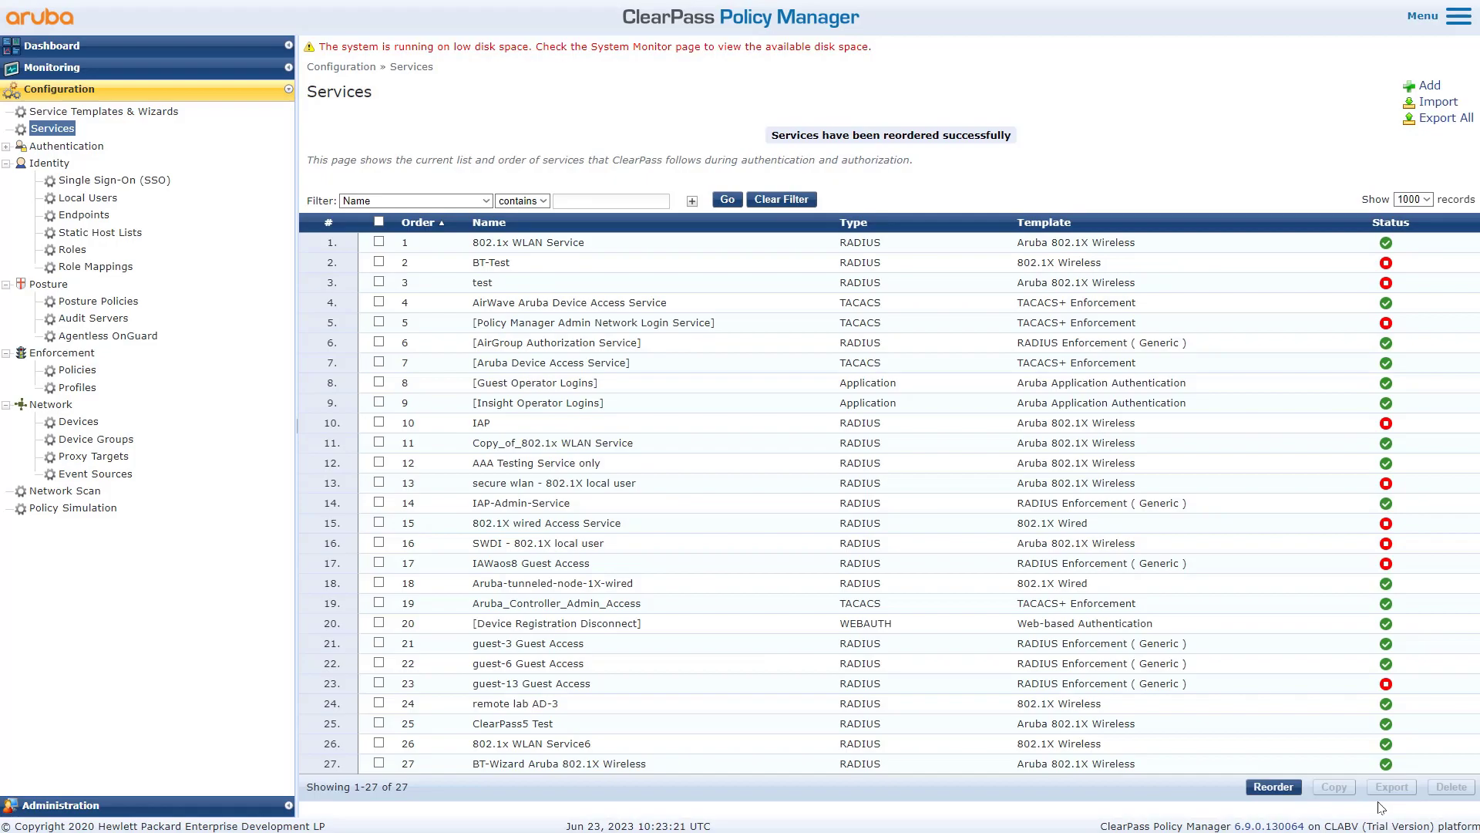
click(572, 242)
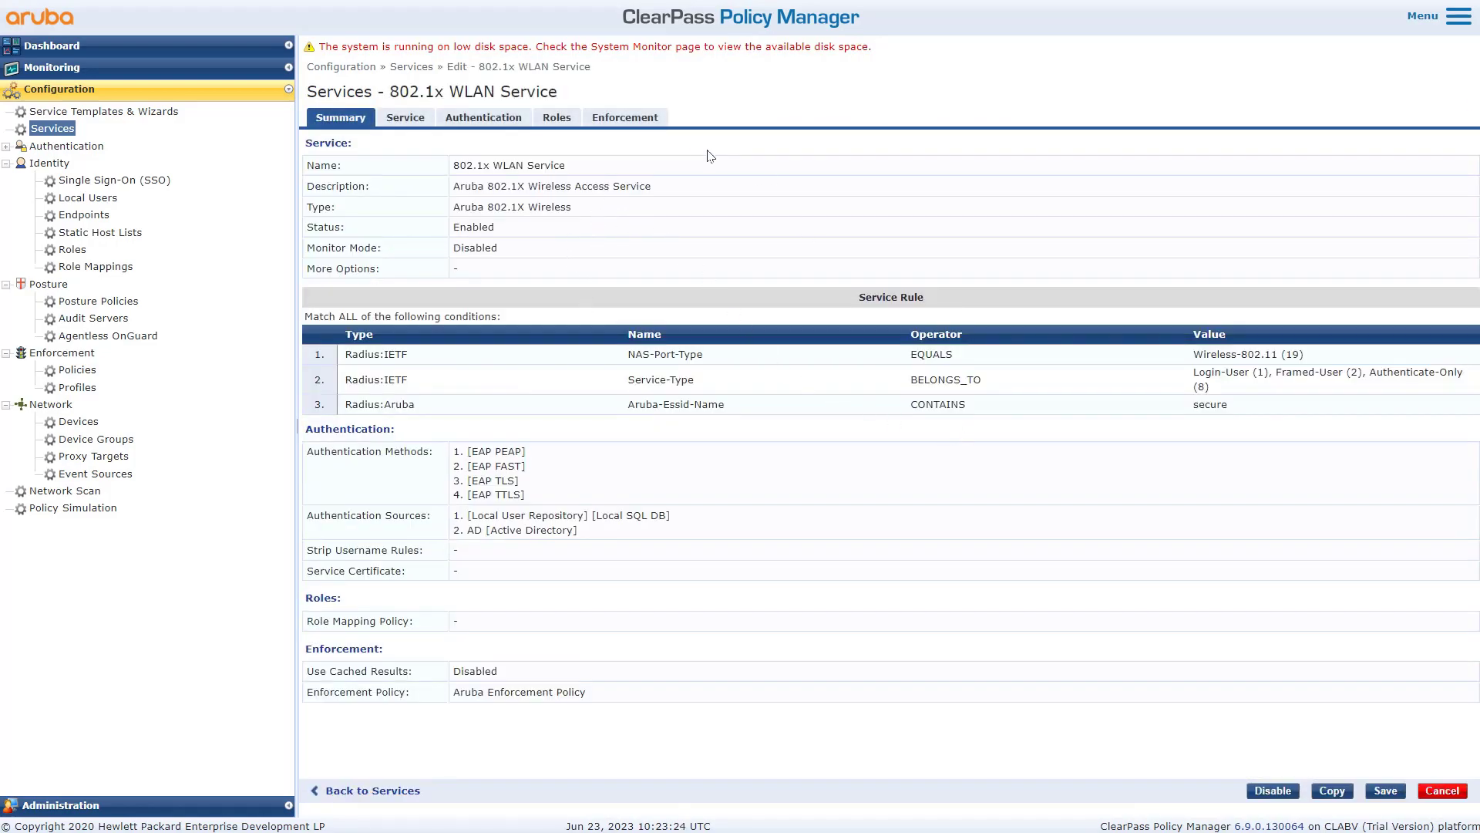
- Review enforcement (first-applicable, Deny Access Profile default, engineer profile), then list profiles filtered to engineer
click(640, 122)
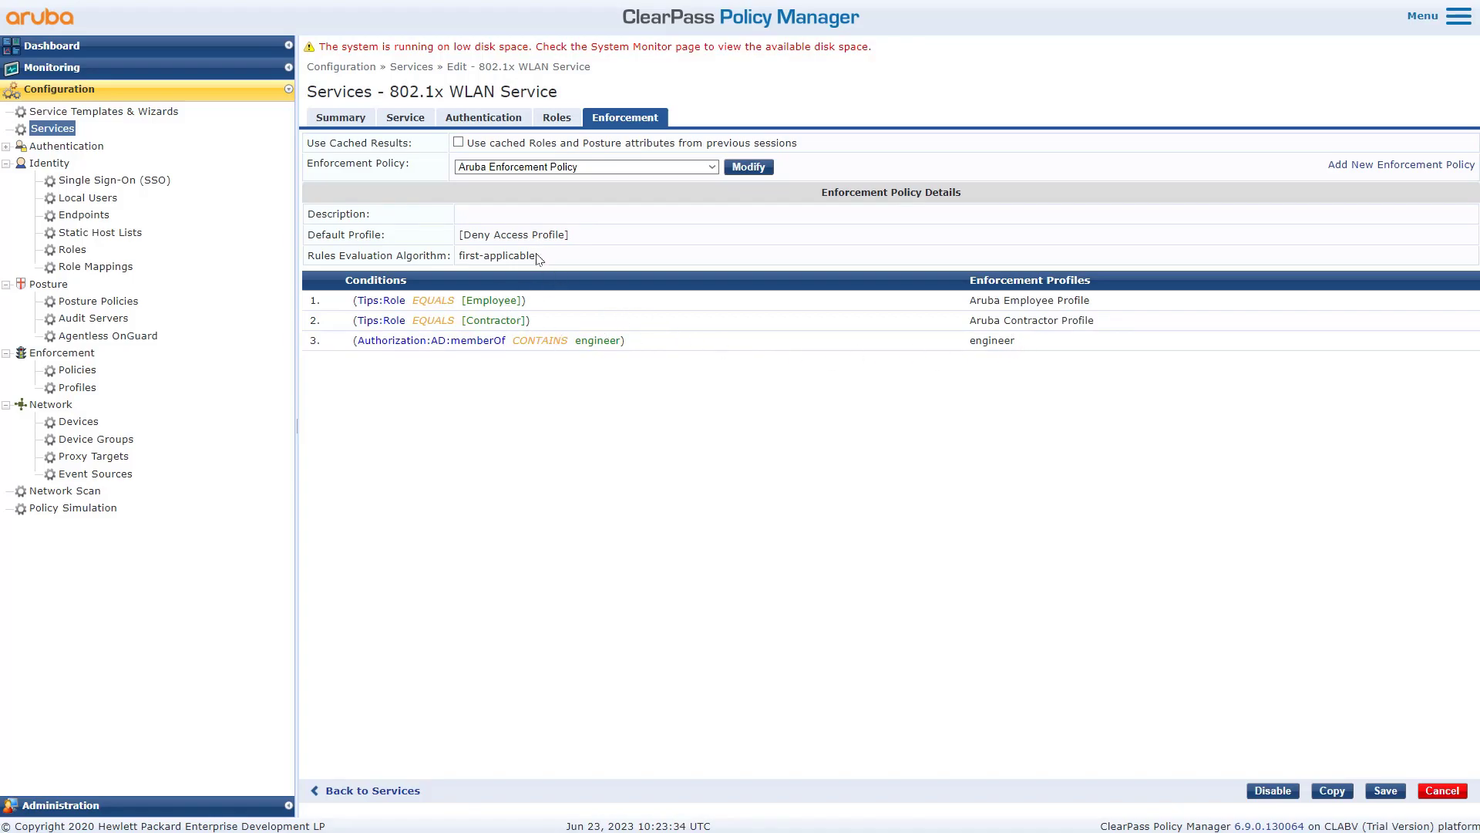
drag(536, 256, 459, 255)
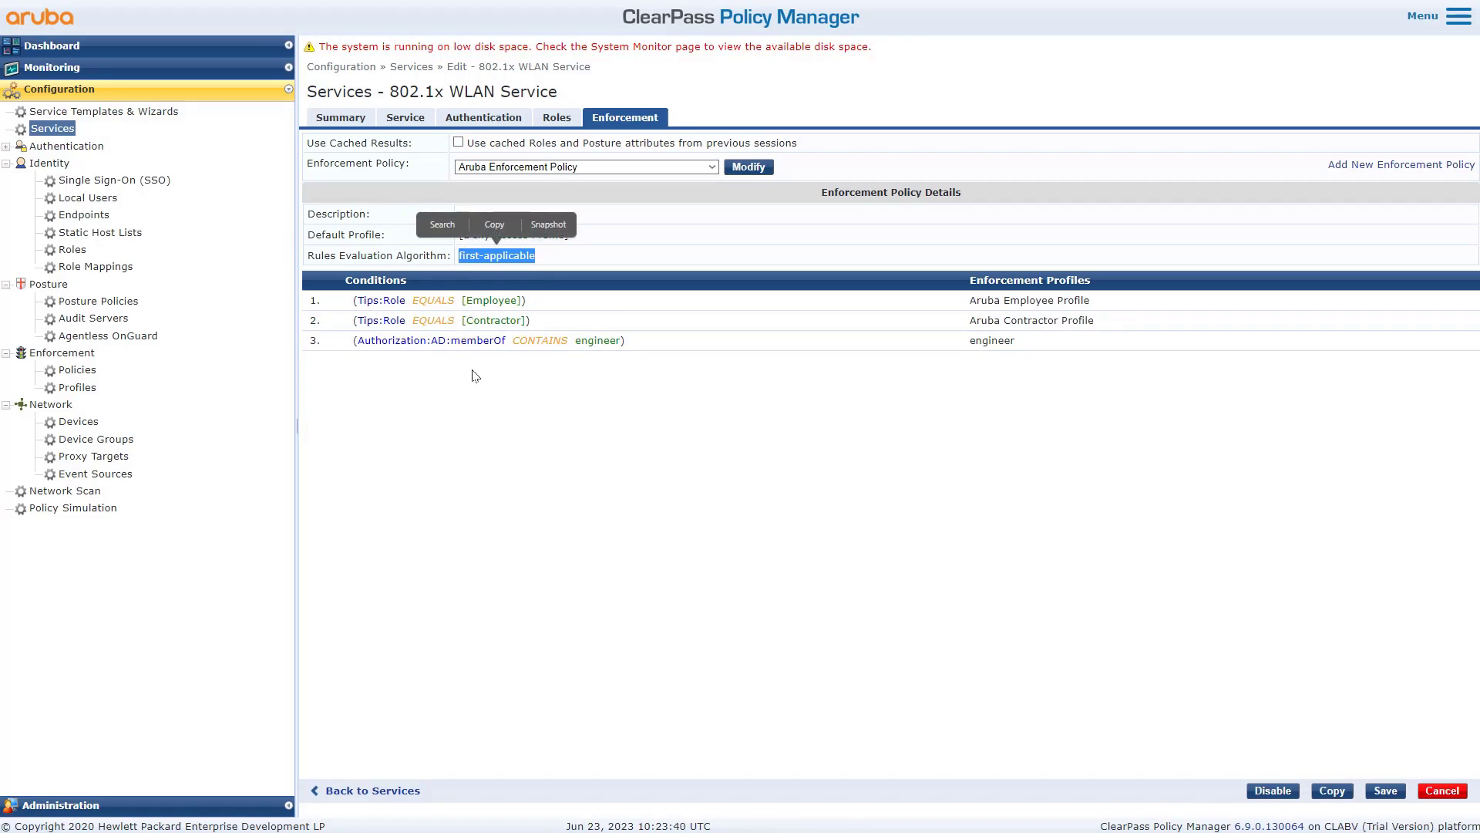
click(468, 360)
drag(582, 230, 461, 234)
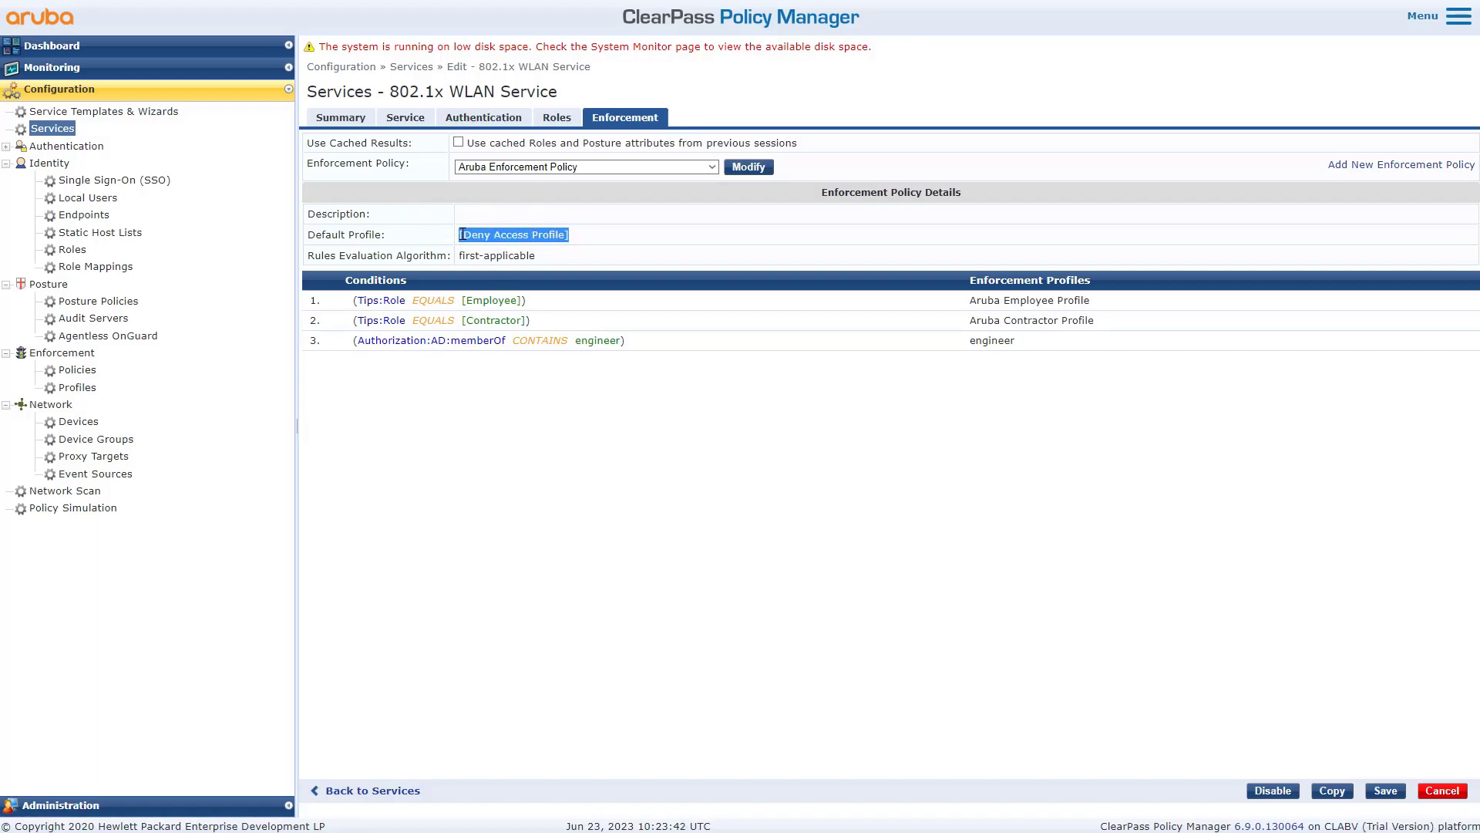
click(483, 422)
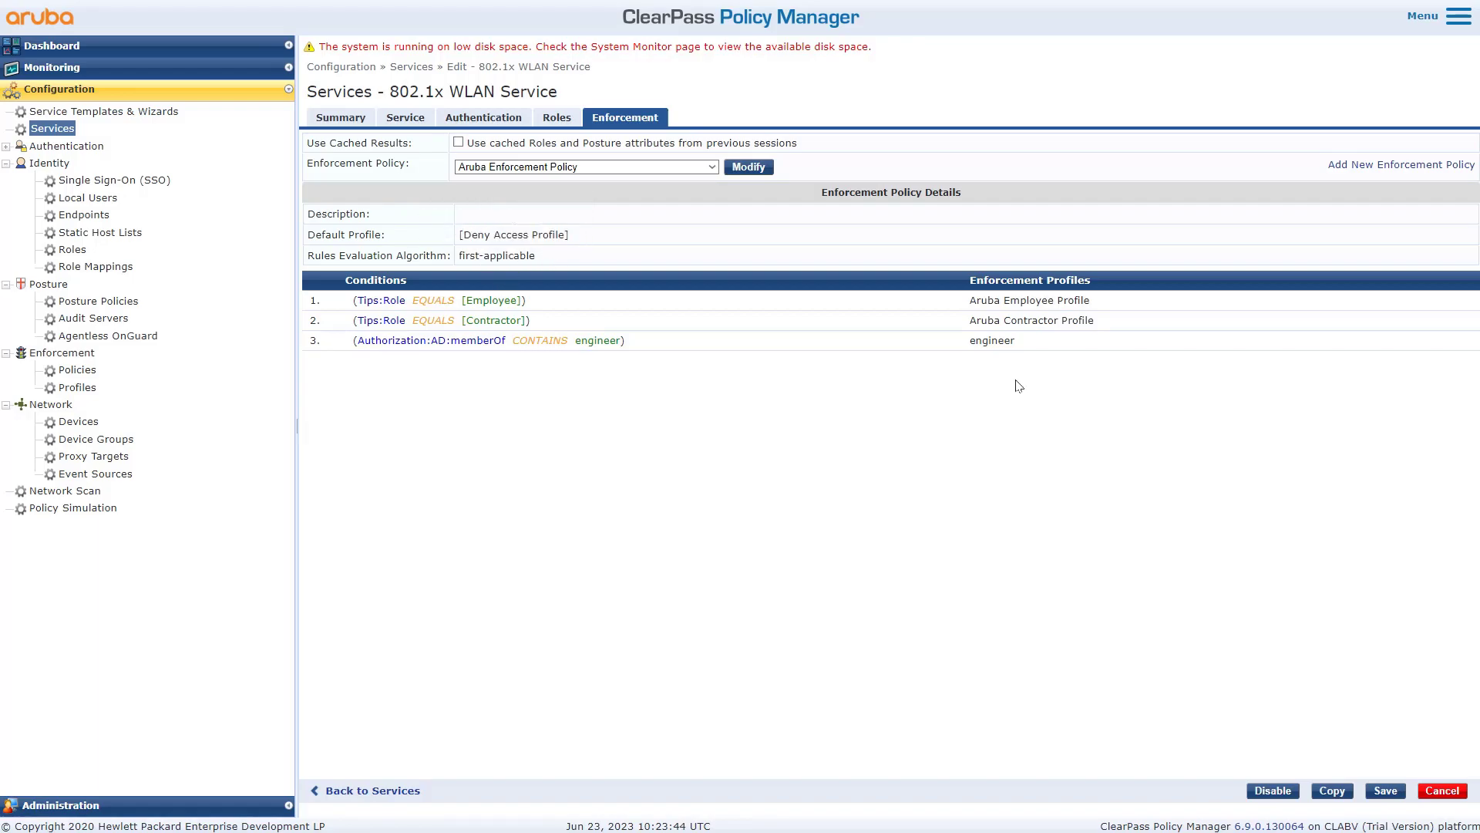
drag(1016, 340, 968, 347)
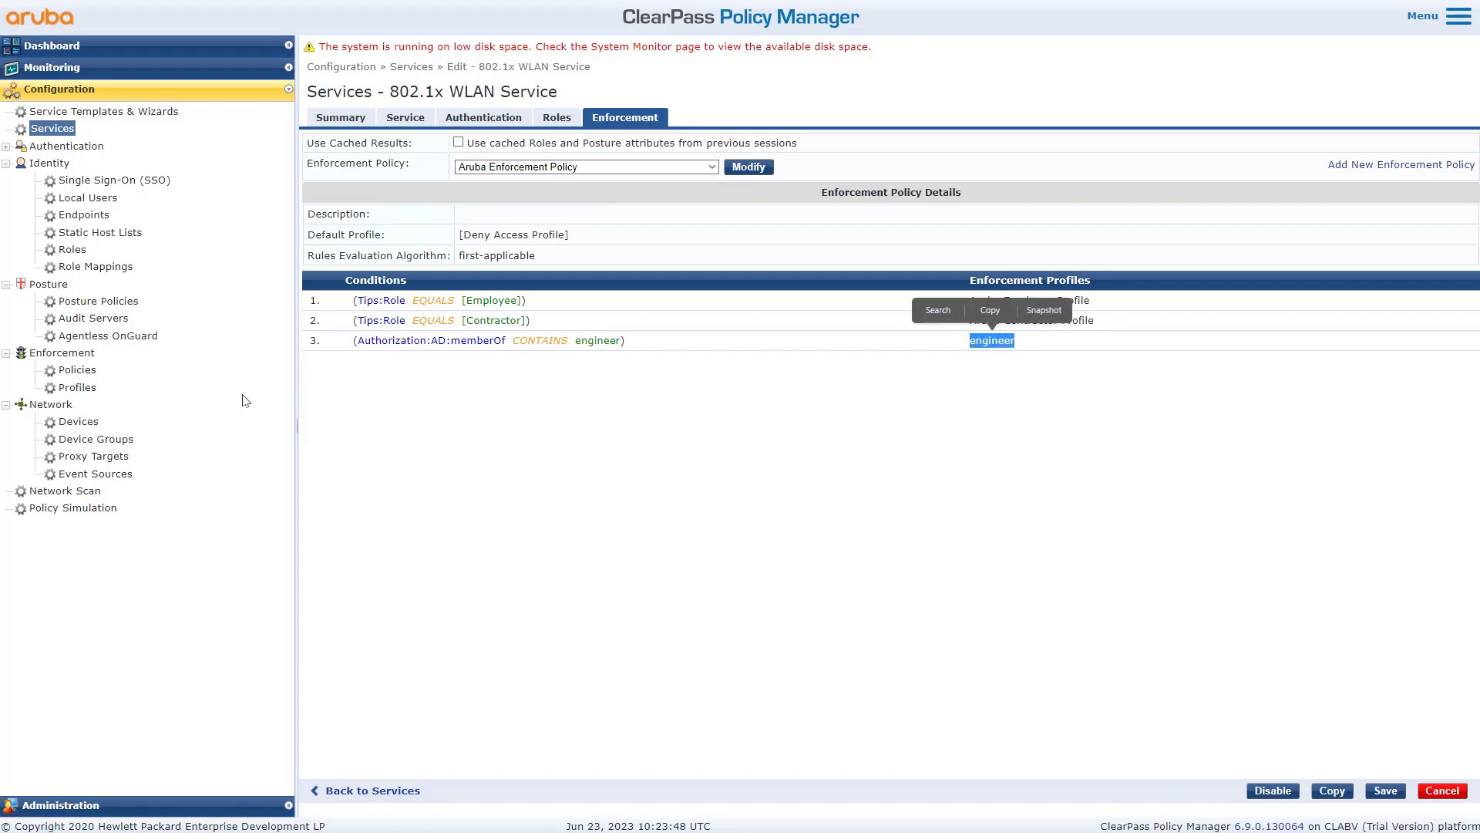
click(80, 387)
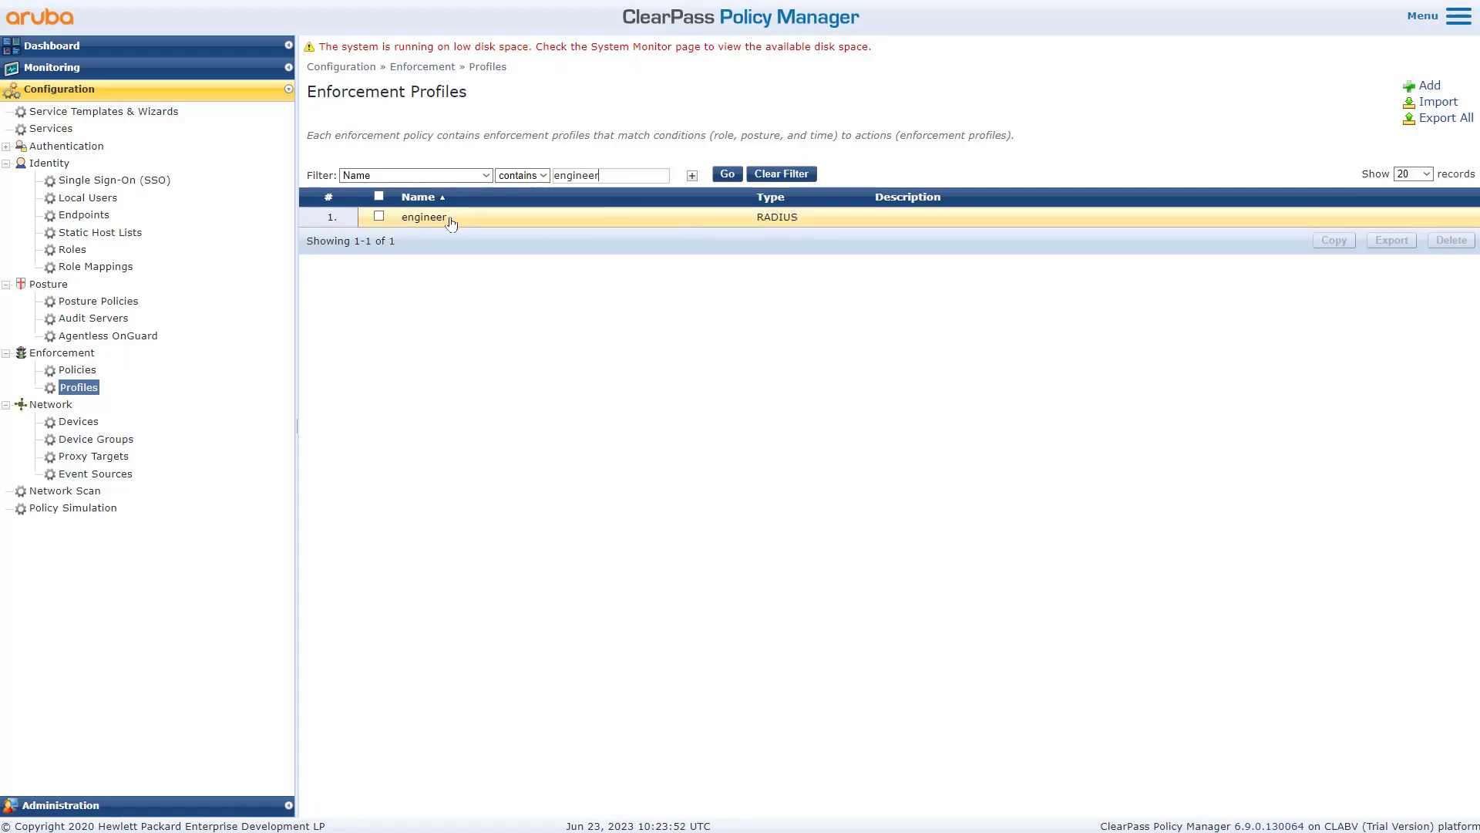
- Open the engineer profile and point out its Radius:Aruba Aruba-User-Vlan attribute with value 100
click(453, 219)
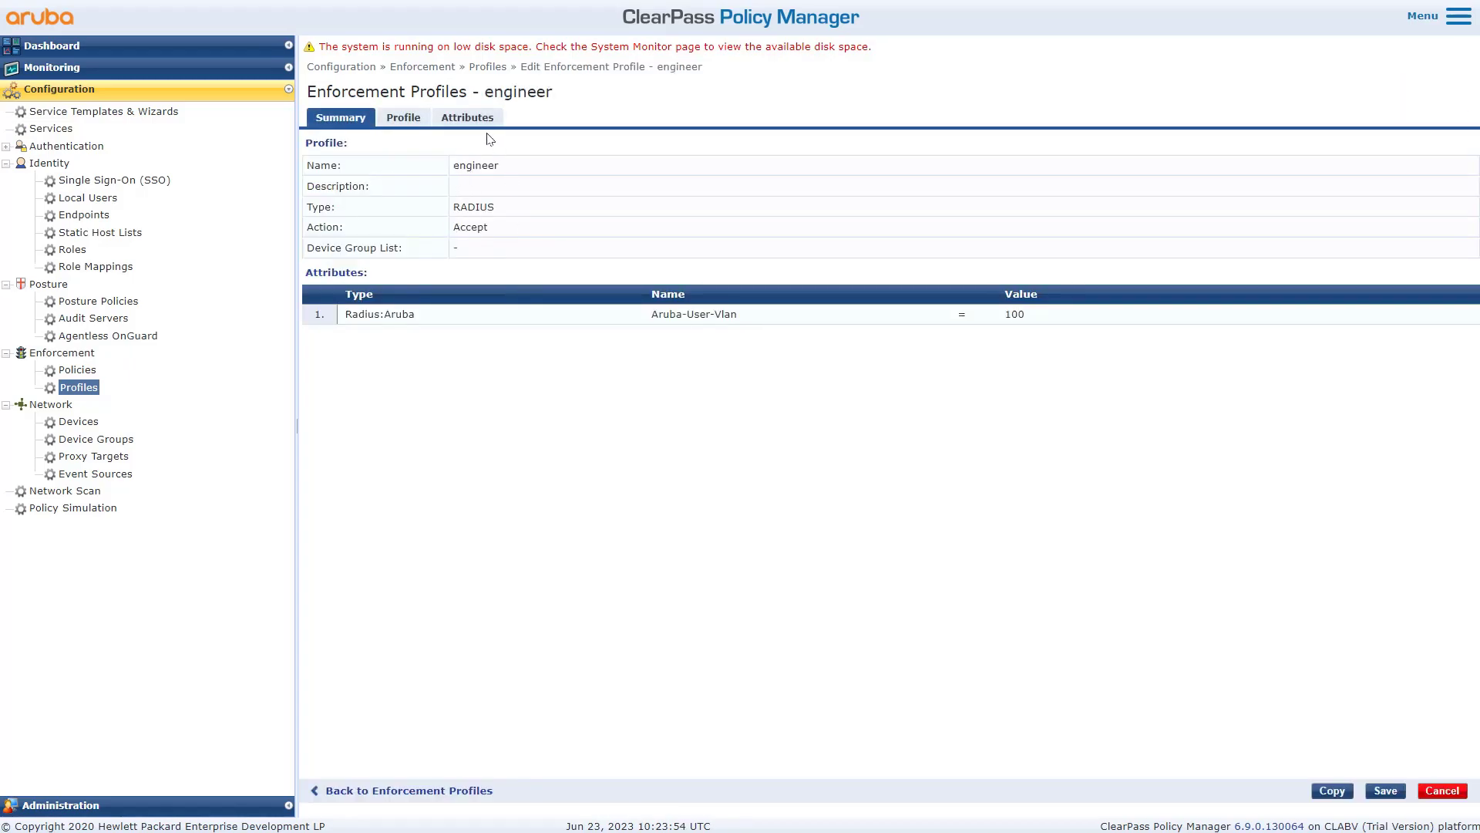
drag(421, 317, 346, 316)
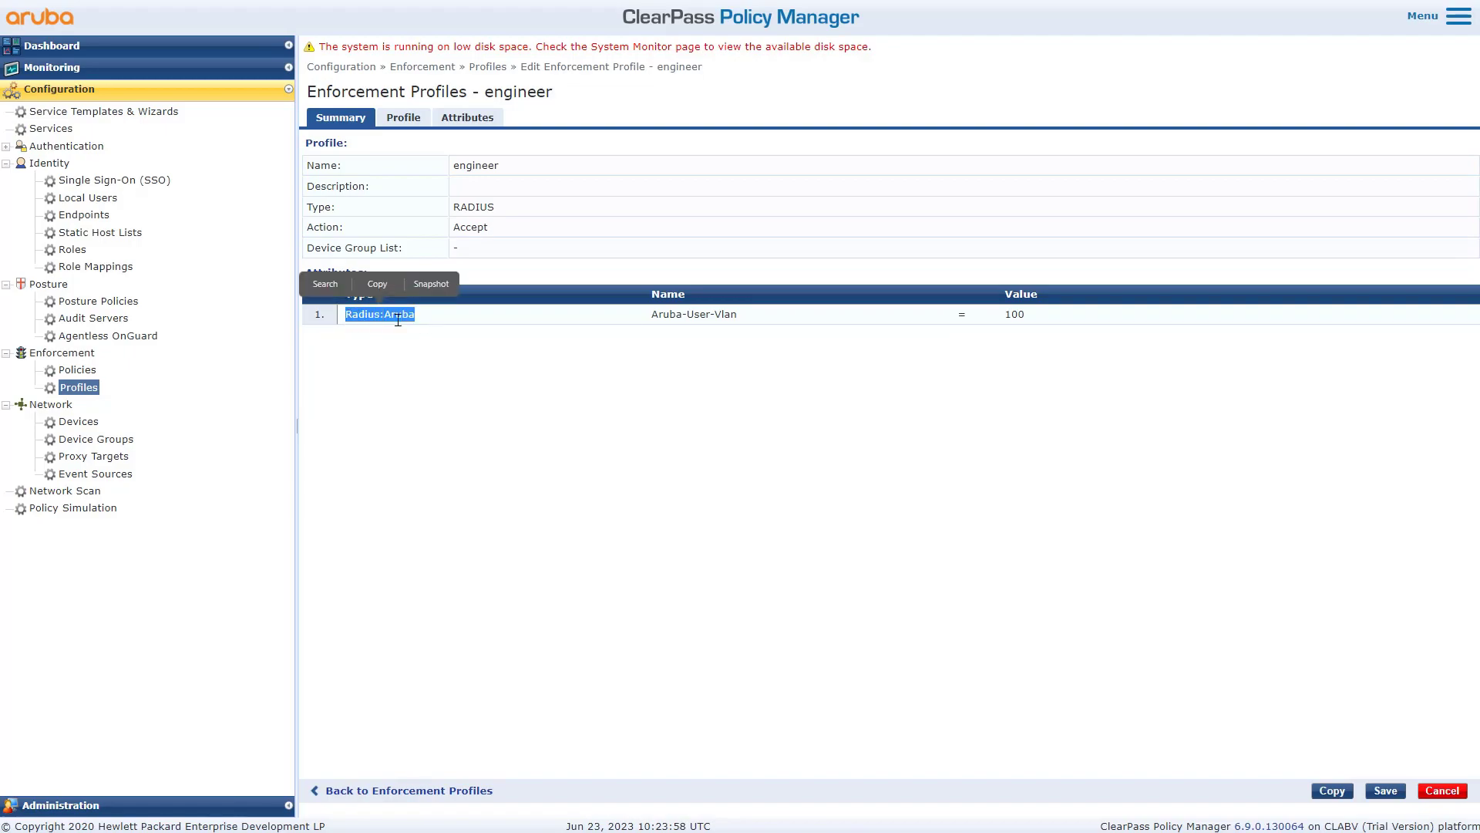
drag(744, 318, 652, 315)
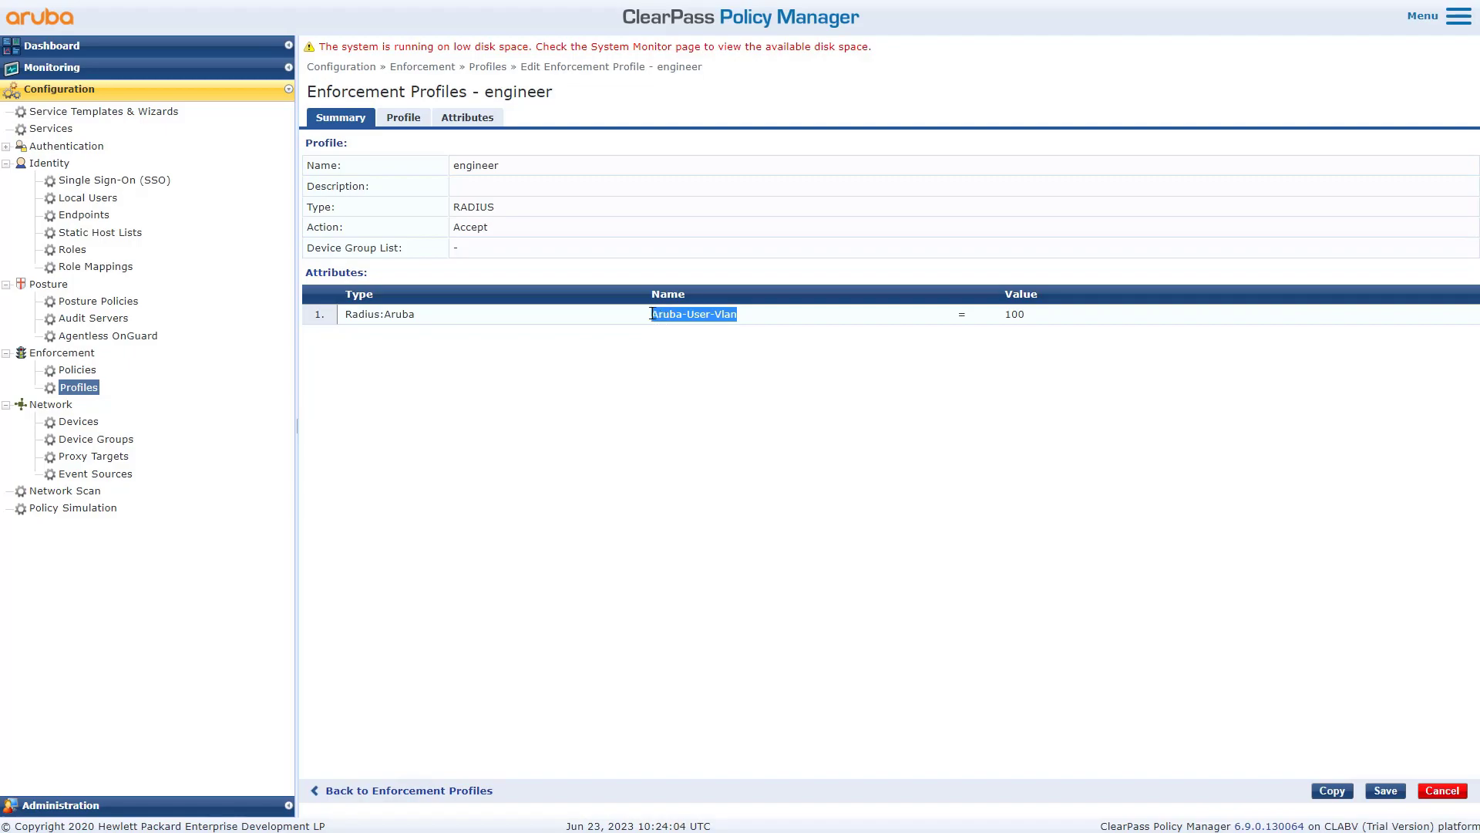
drag(1032, 317, 1004, 323)
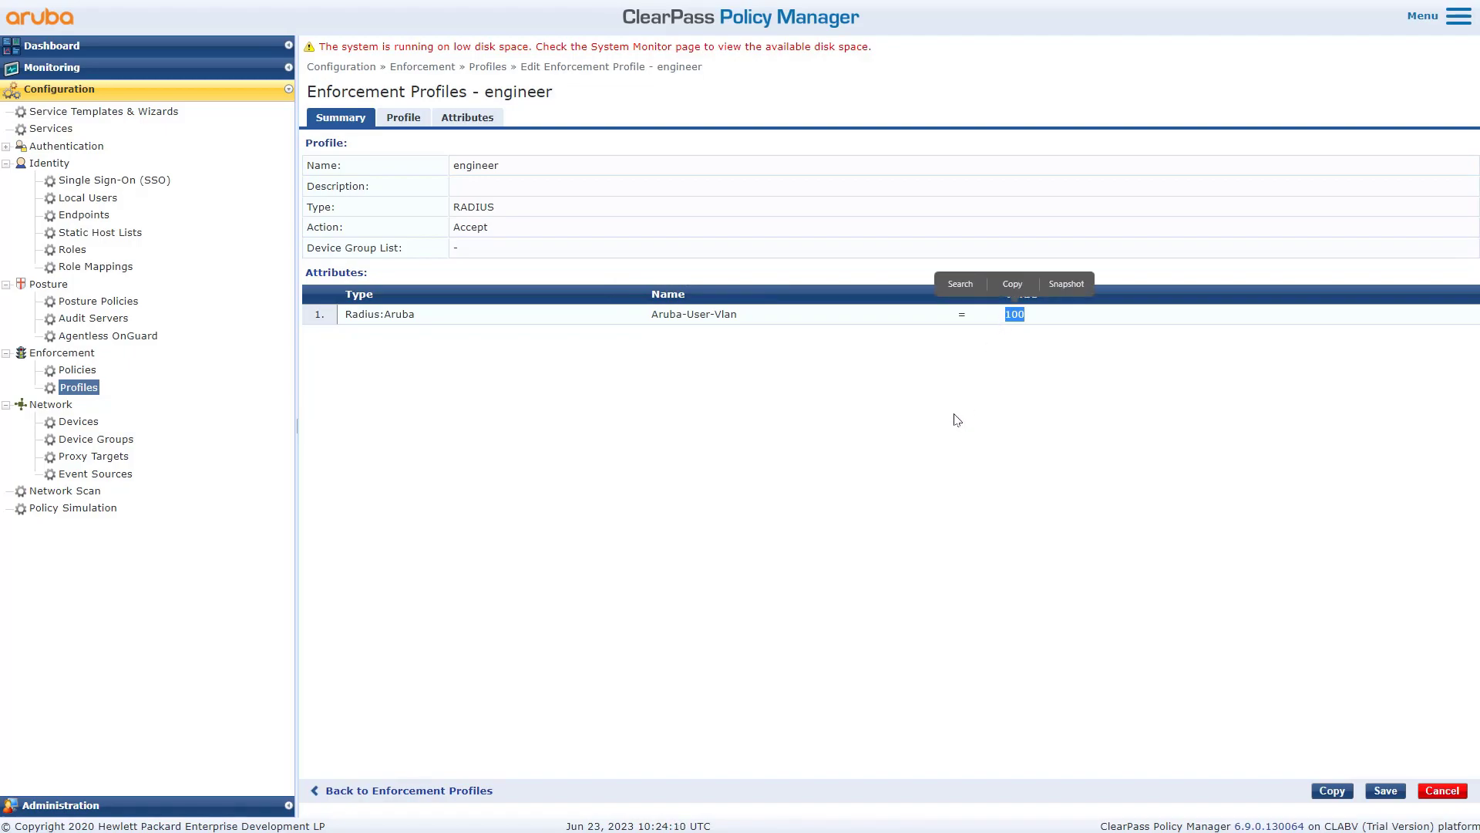
click(941, 463)
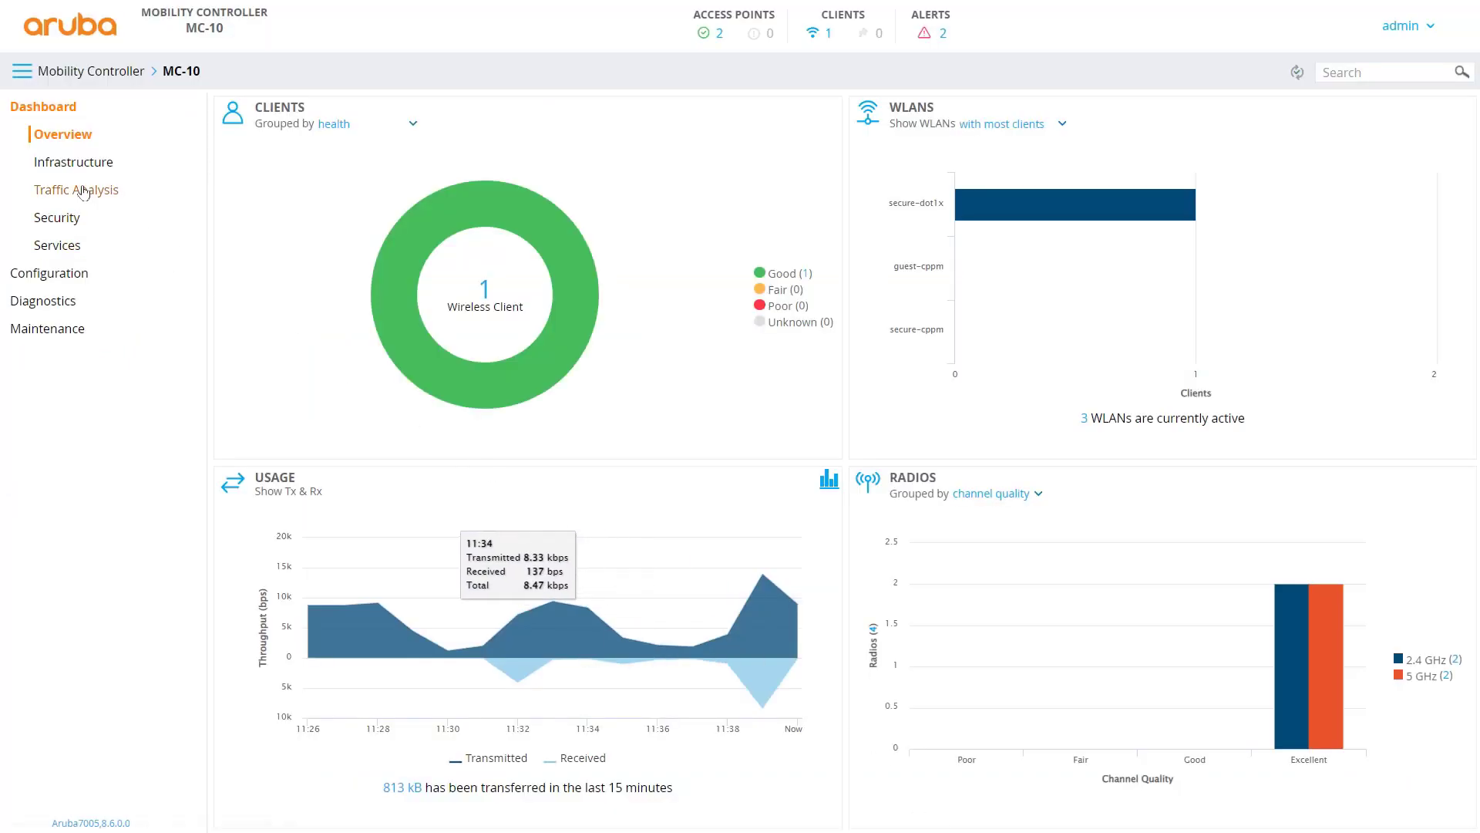
- Check the secure-dot1x WLAN's VLAN assignment under Configuration > WLANs
click(85, 274)
click(46, 162)
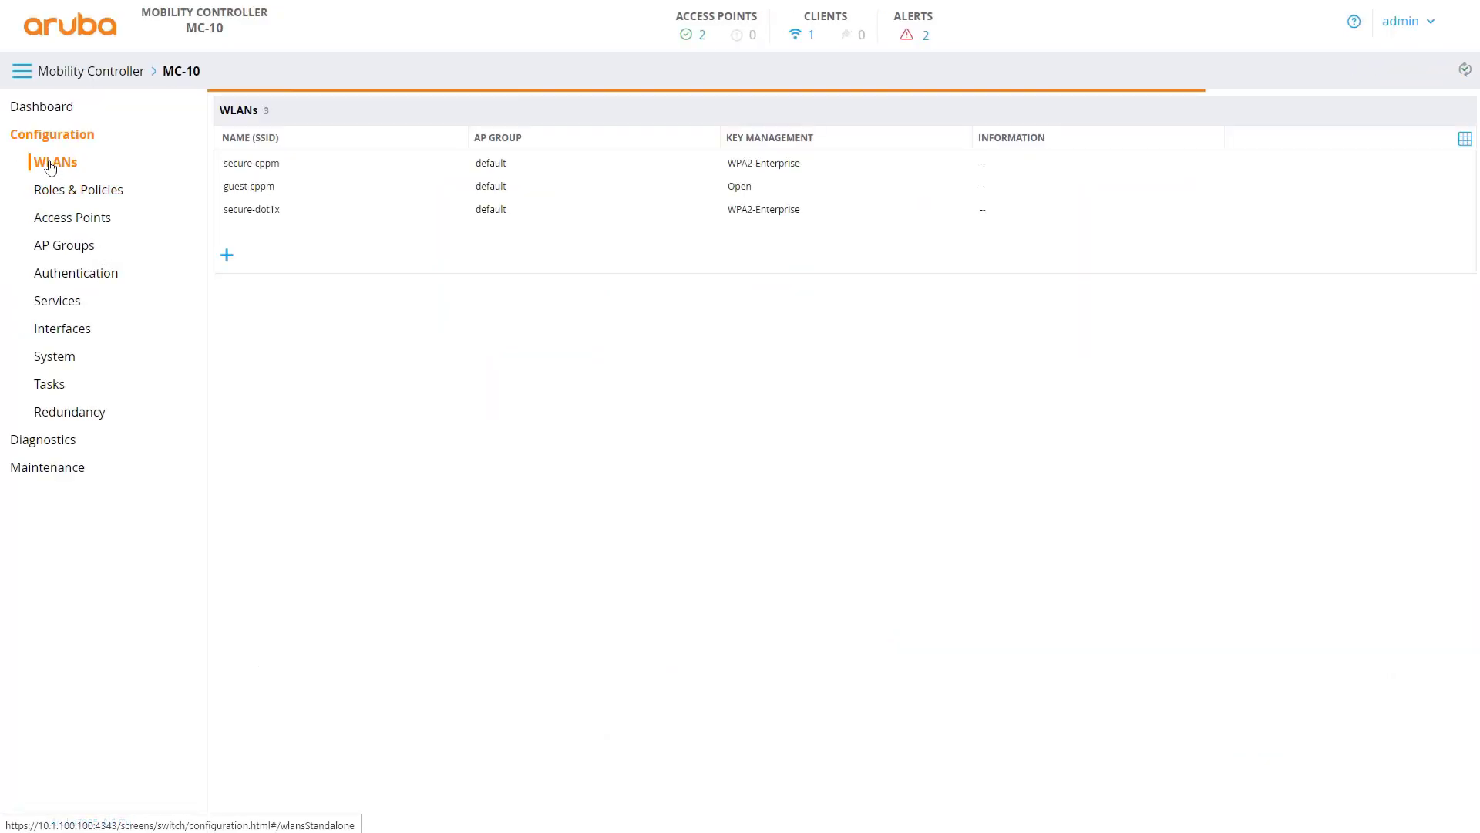
click(242, 219)
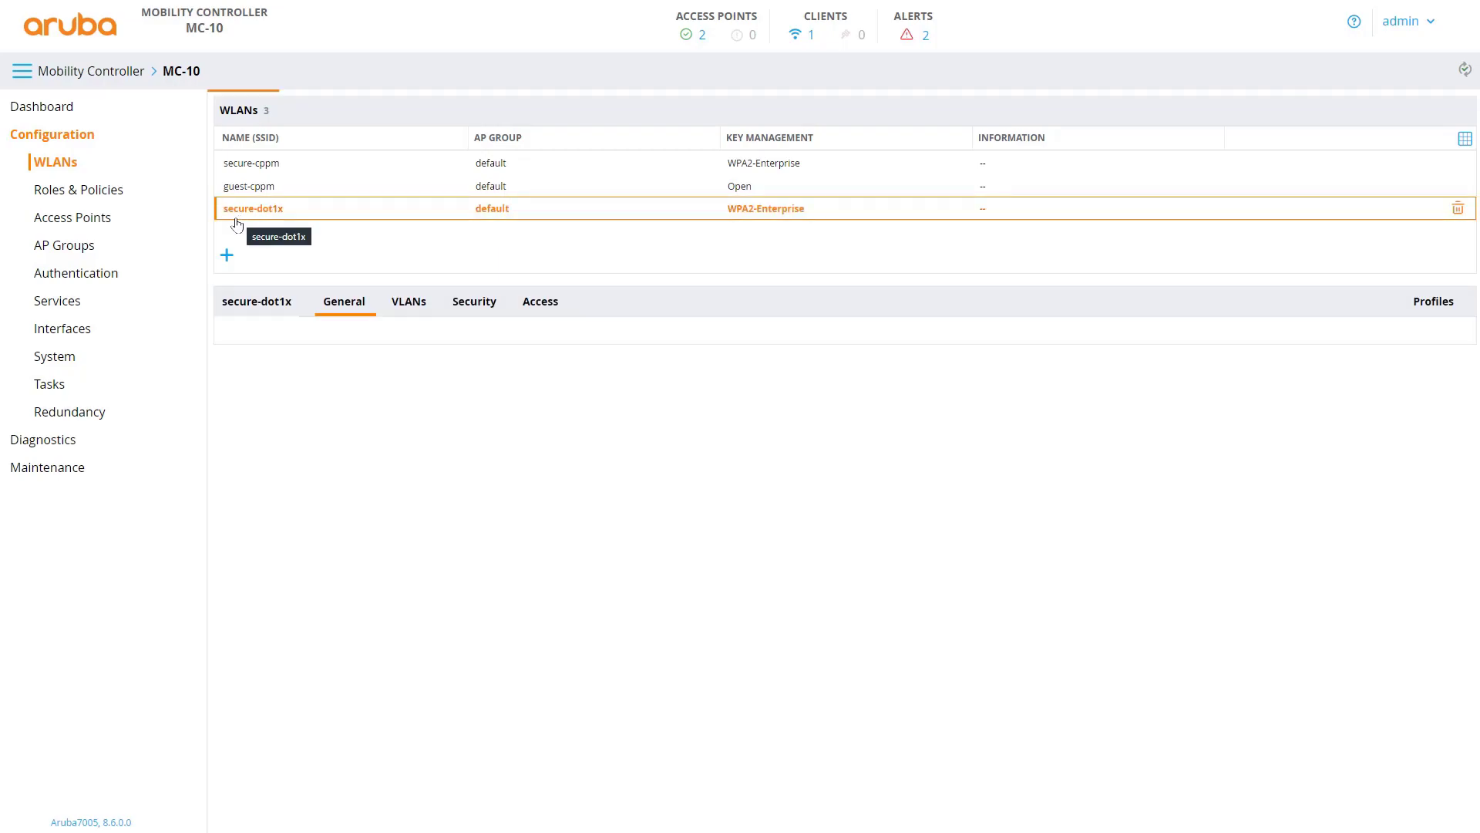
click(411, 311)
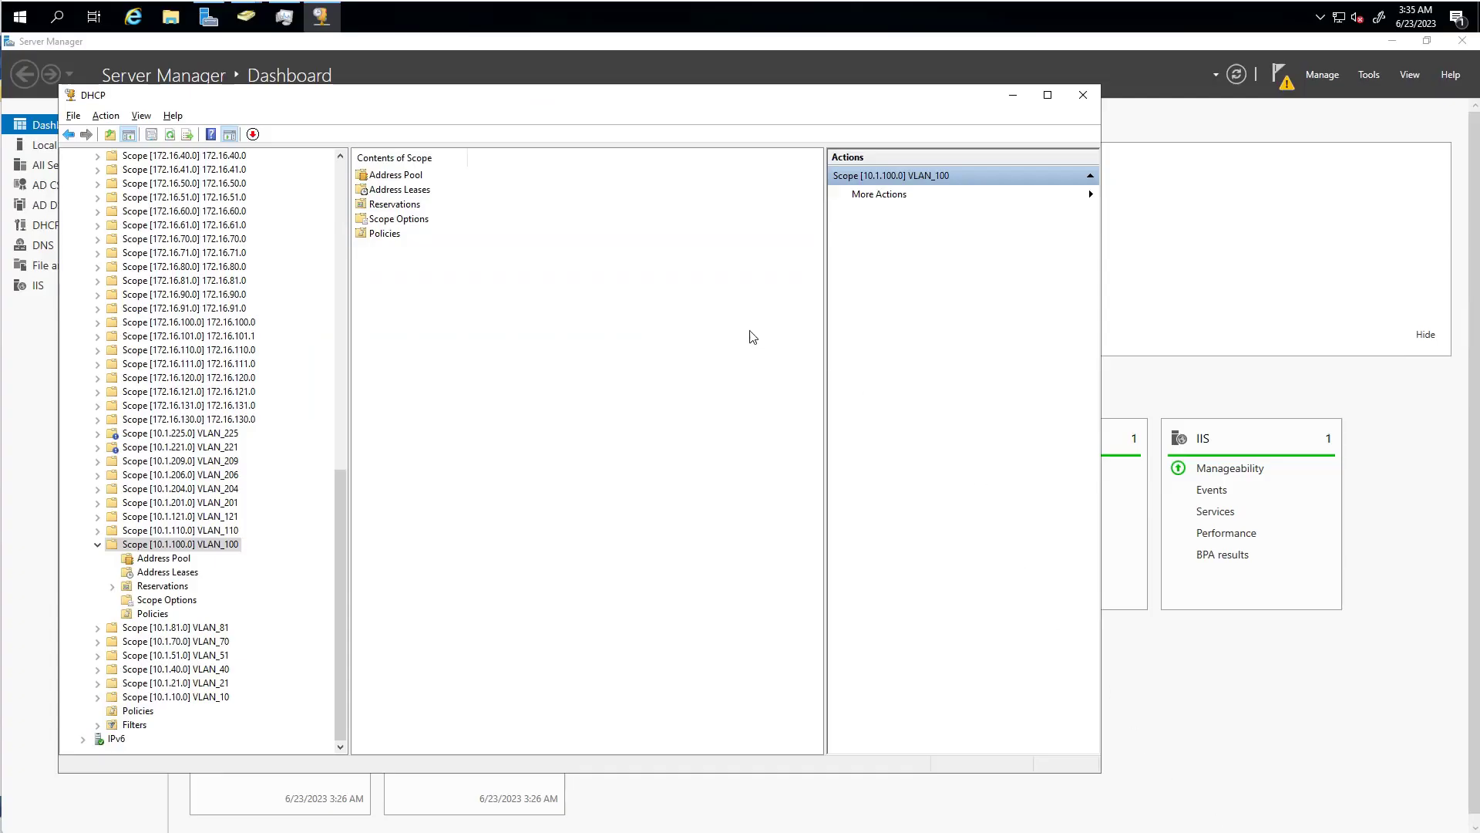
- Show the Address Pool of DHCP scope 10.1.100.0 VLAN_100
click(214, 545)
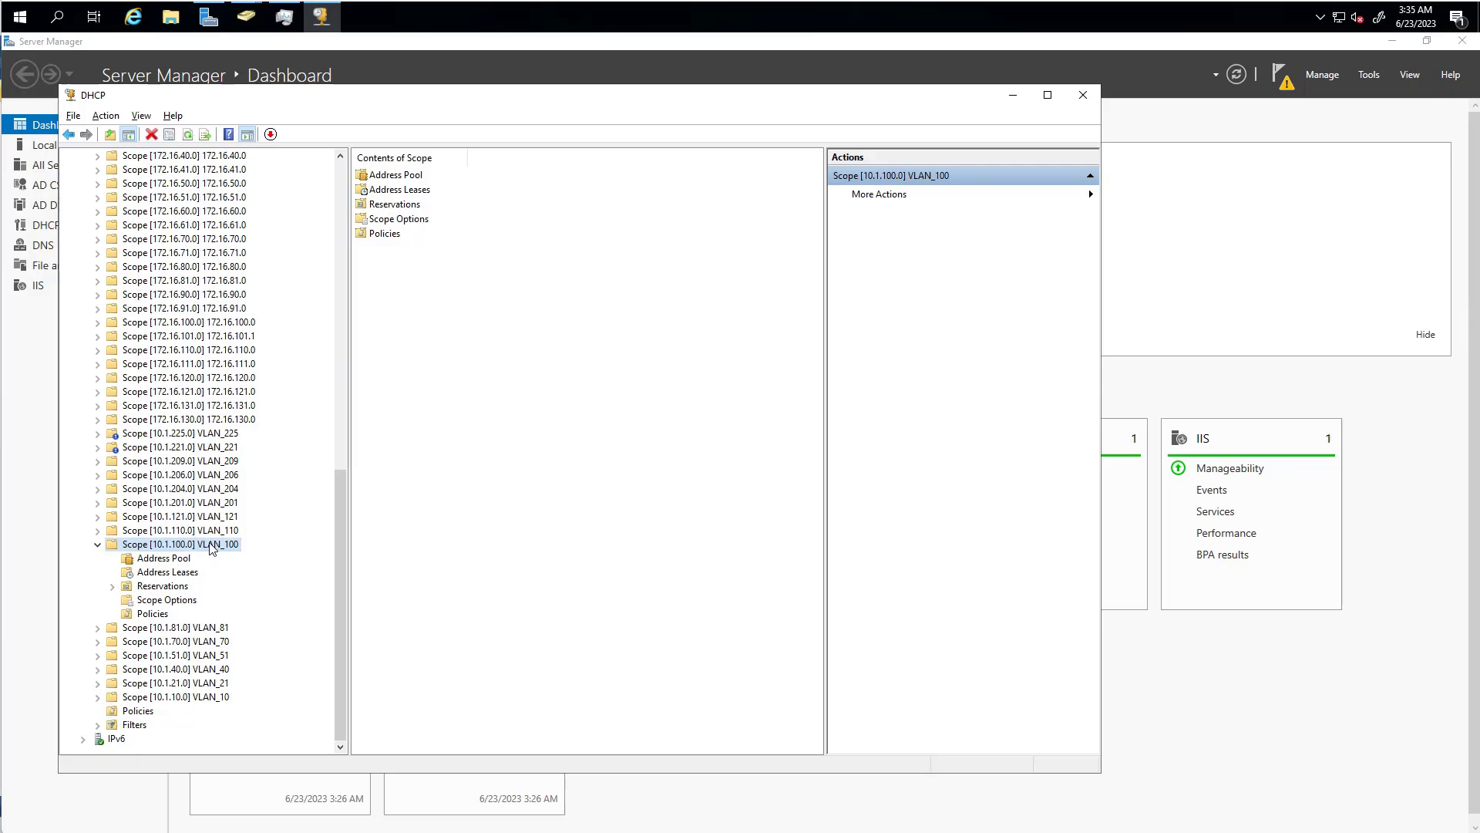
double_click(397, 175)
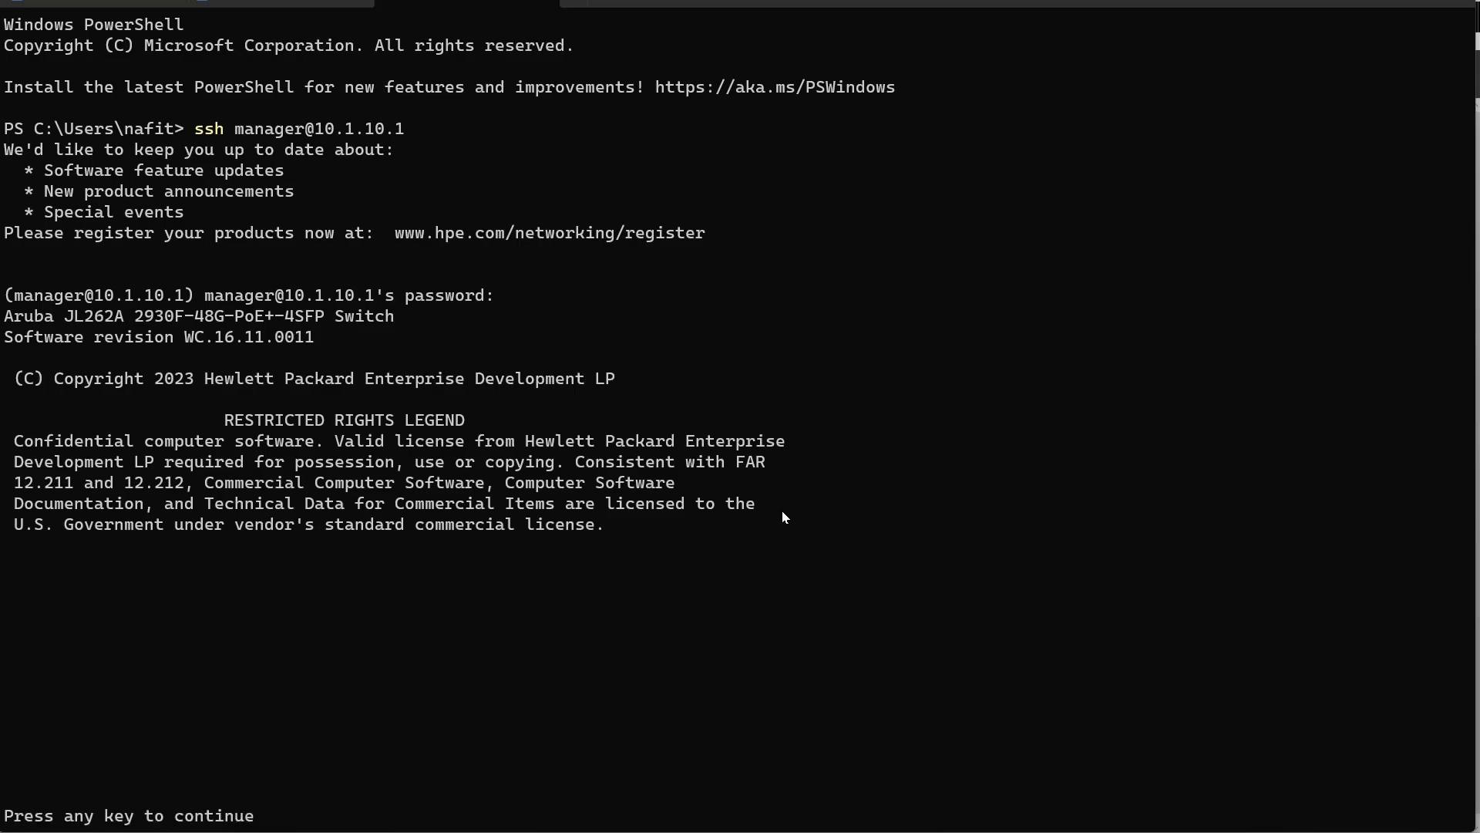
- Run 'show running-config vlan 100' on the switch
key(Return)
text(sho ru)
key(Tab)
text(vlan 100)
key(Return)
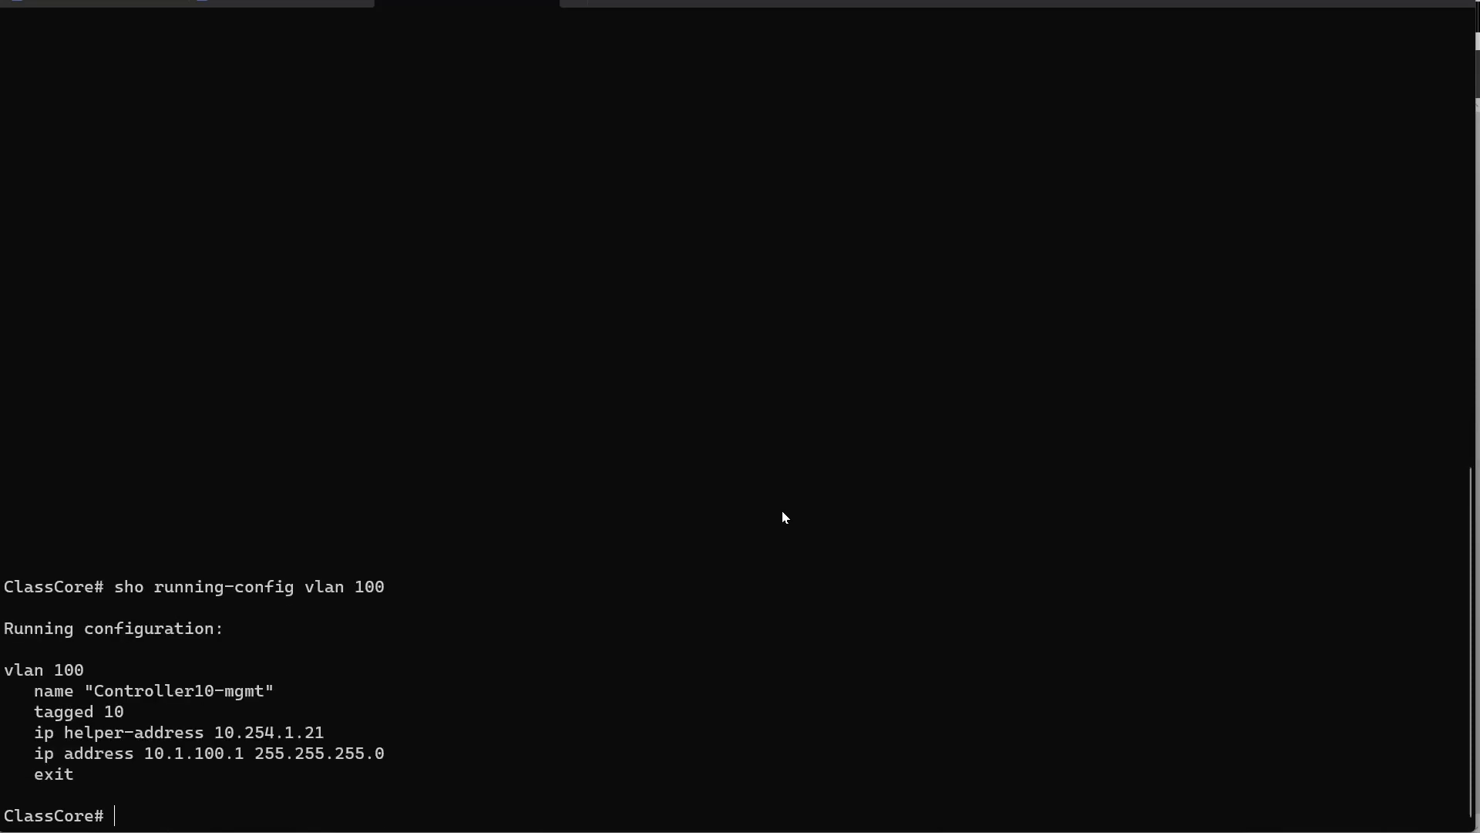
- Highlight the helper-address 10.254.1.21 and IP 10.1.100.1 255.255.255.0 lines
drag(44, 734, 322, 732)
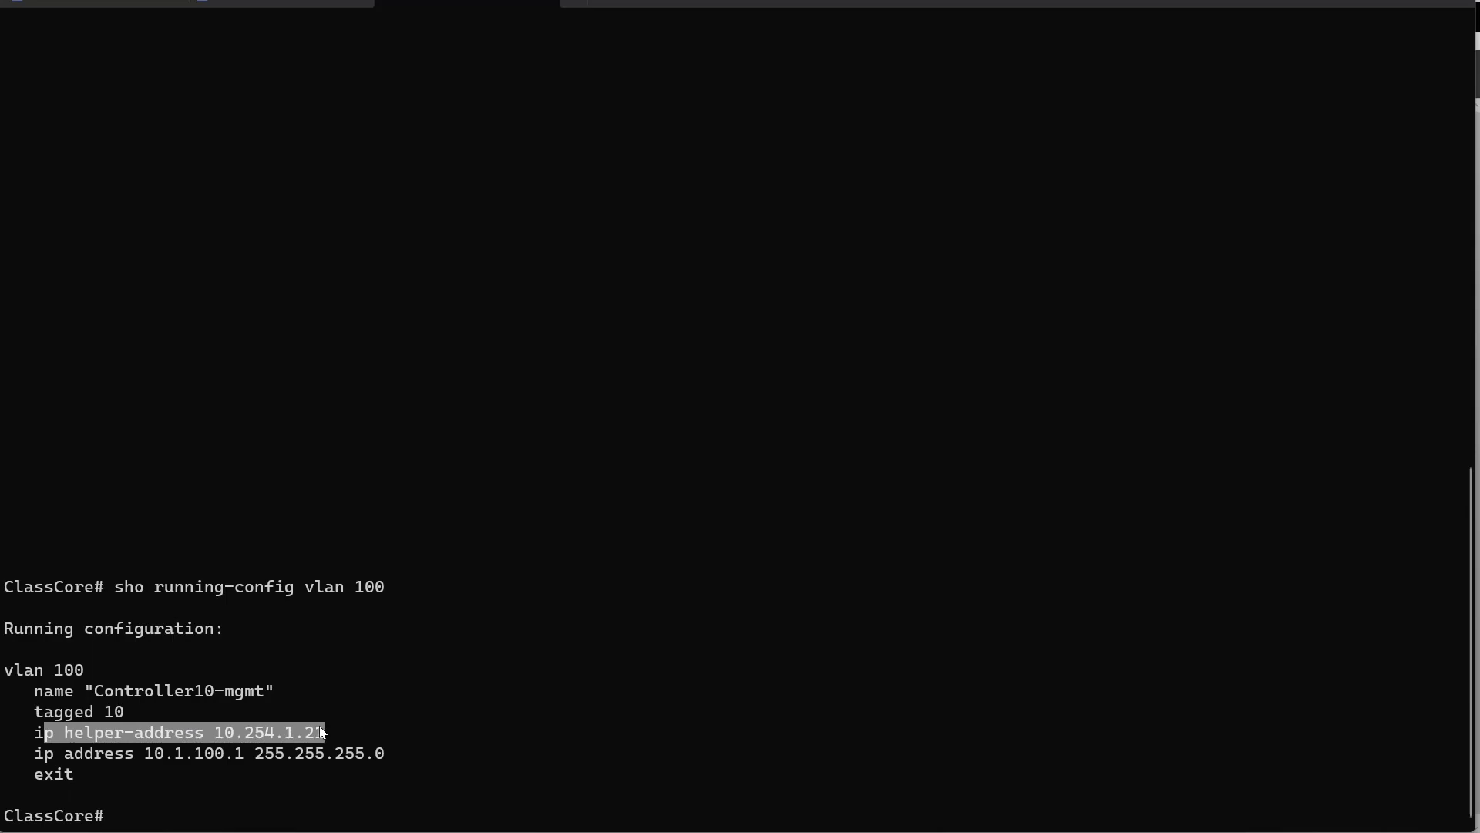
drag(45, 756, 378, 760)
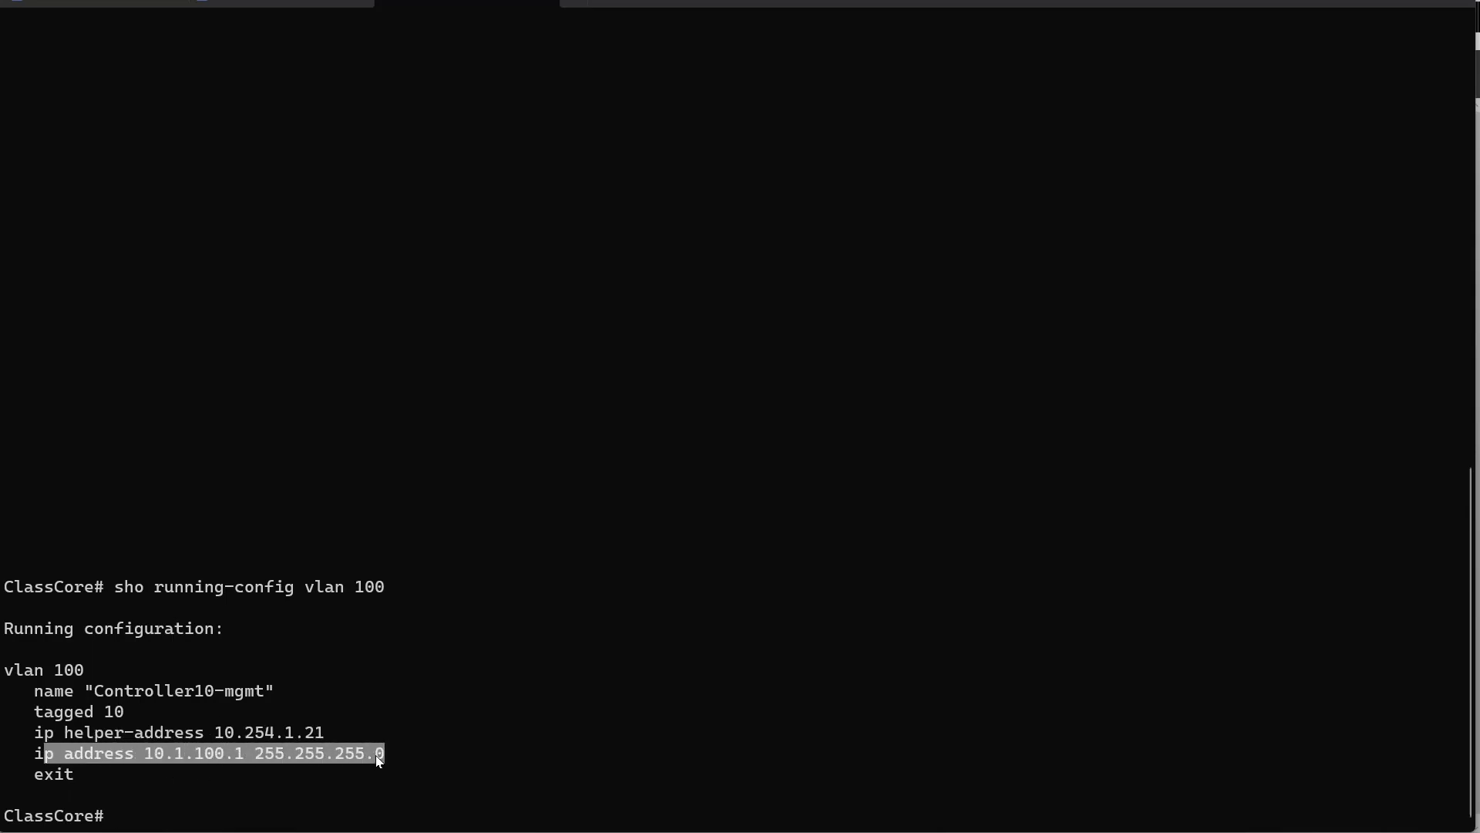
click(348, 784)
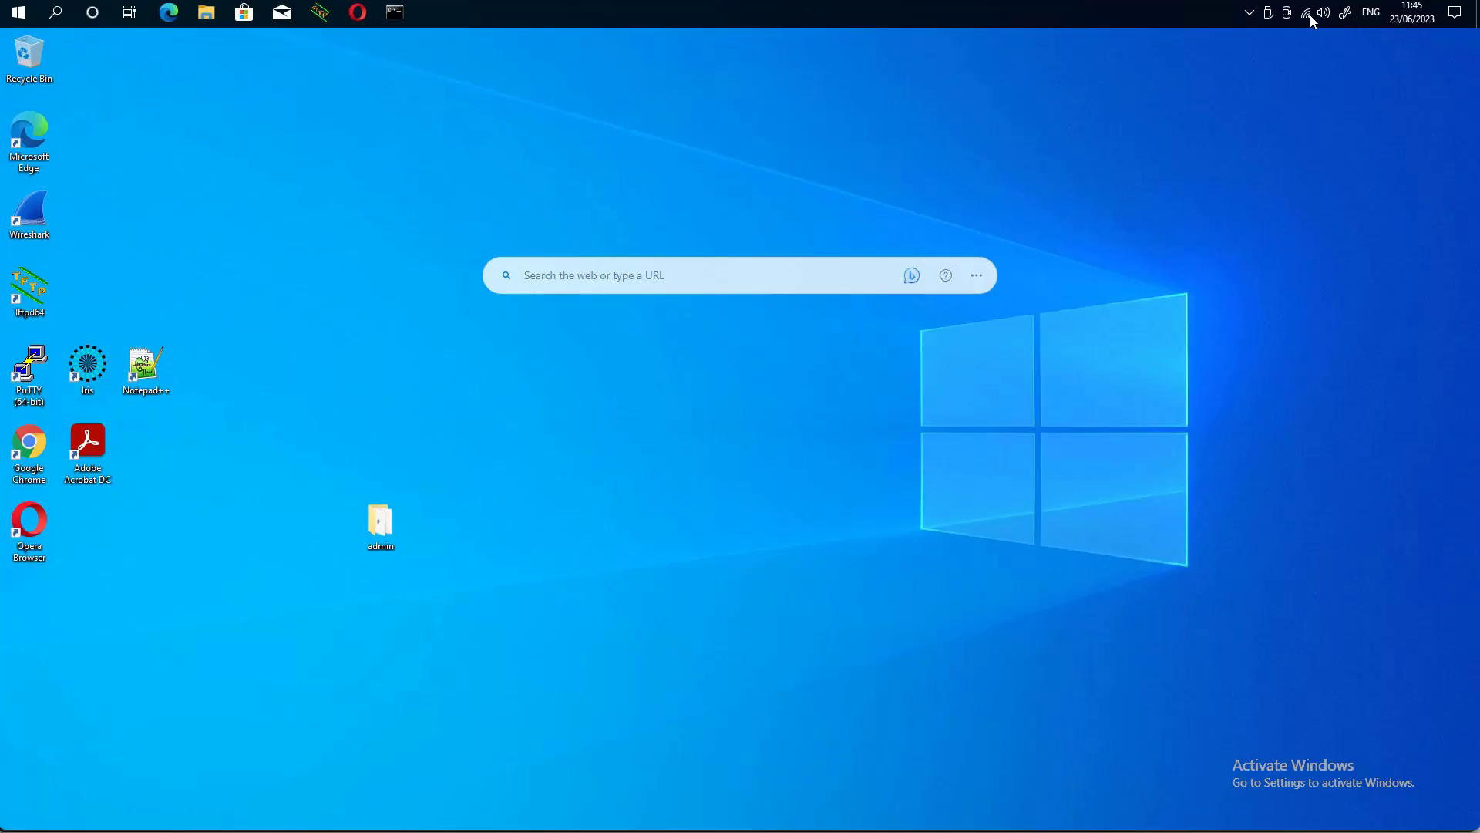
- Disconnect the PC from the guest3-cppm Wi-Fi network
click(1308, 14)
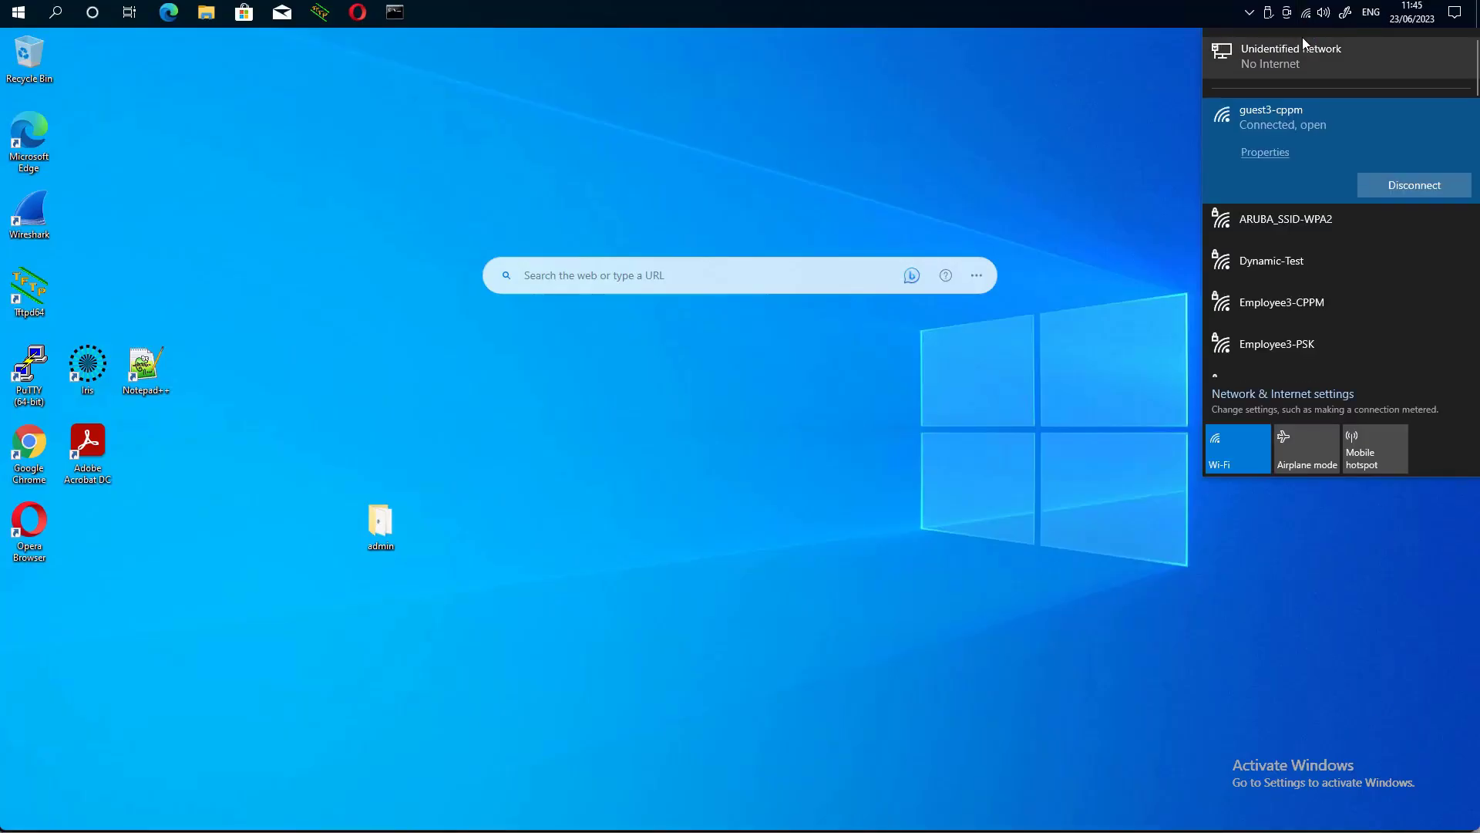
click(1415, 186)
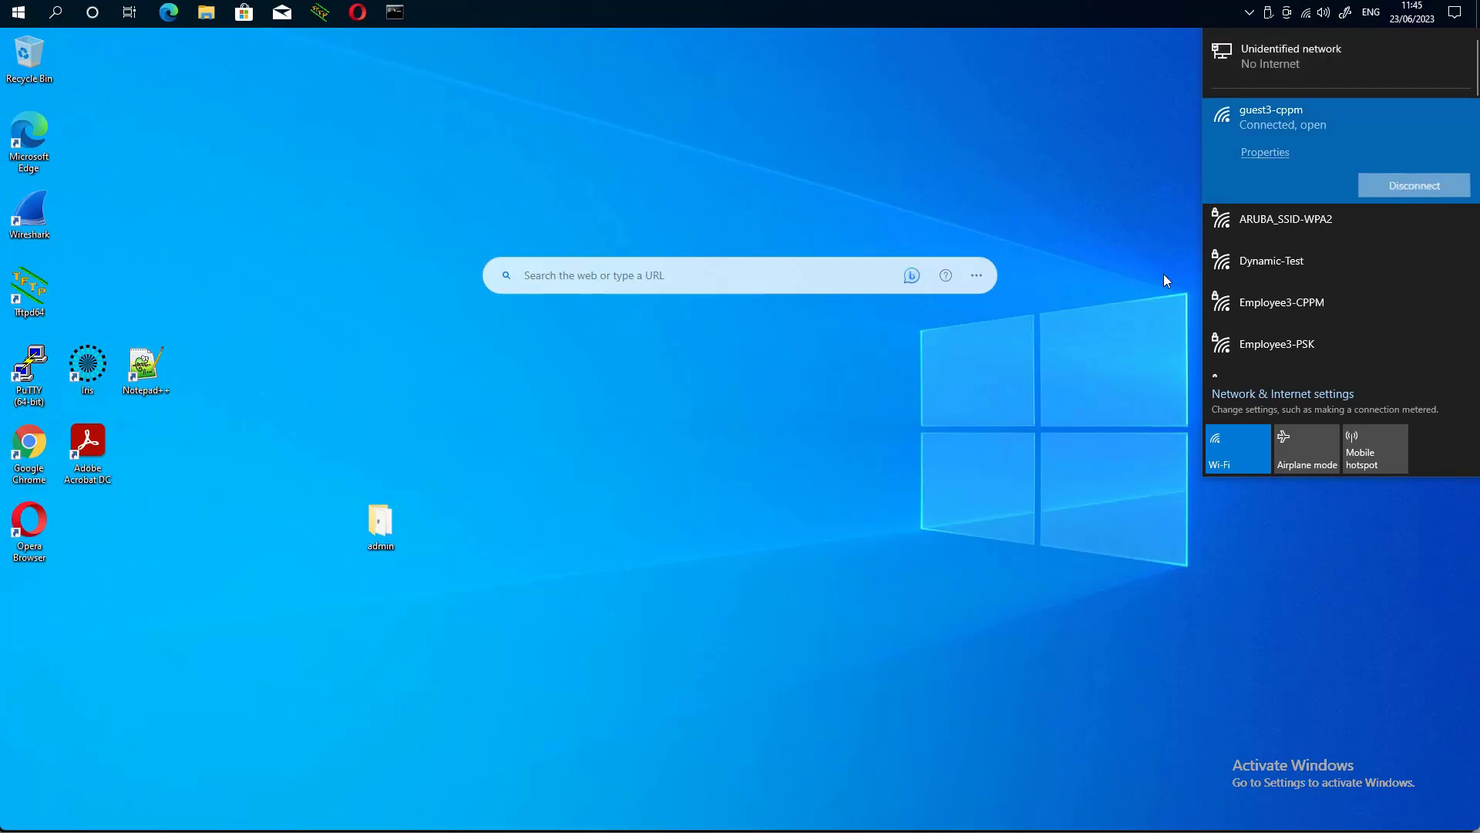
click(1114, 266)
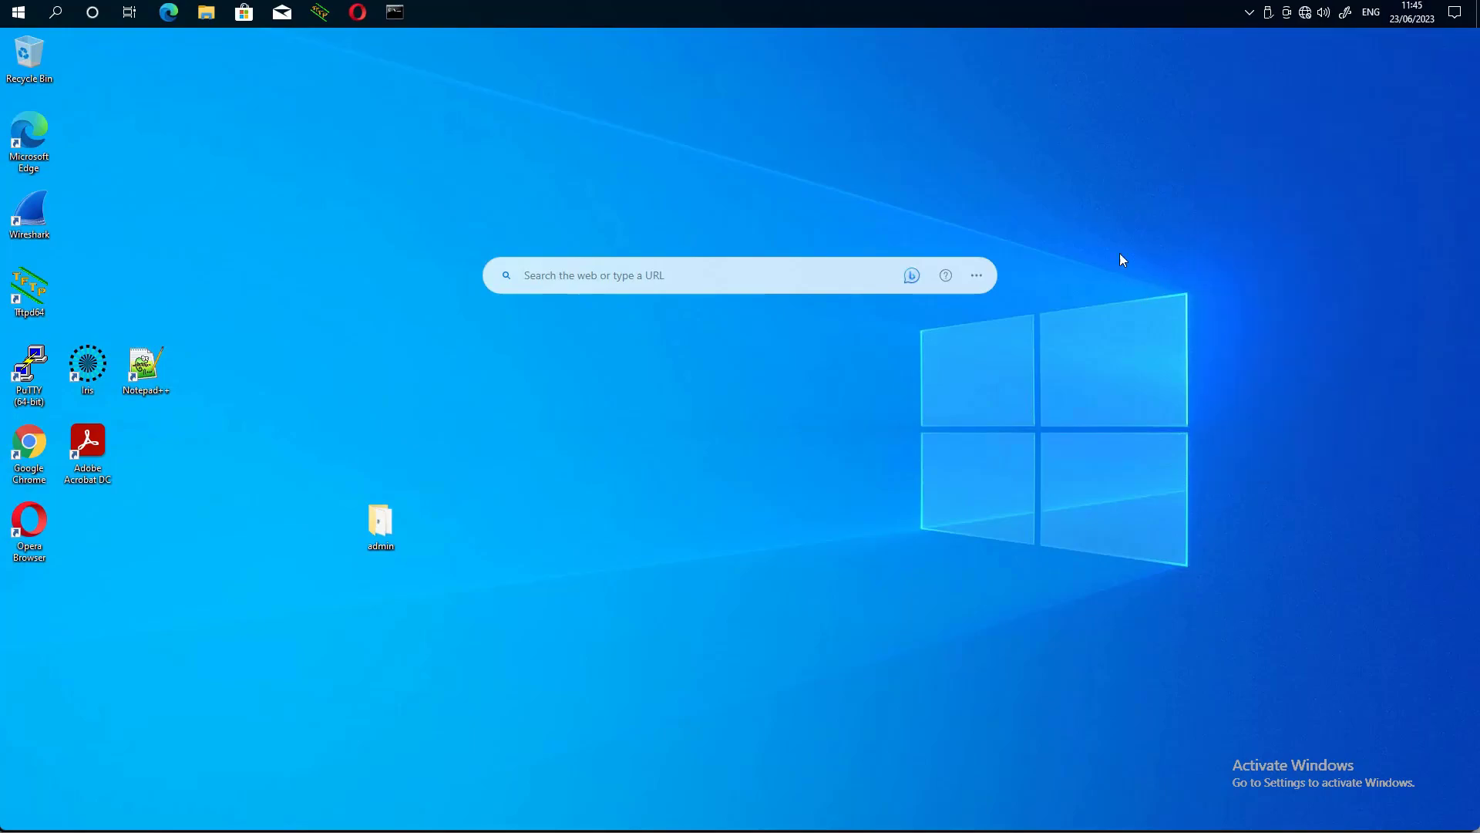
- Connect to secure-dot1x, signing in with the engineer username and its password
click(1309, 12)
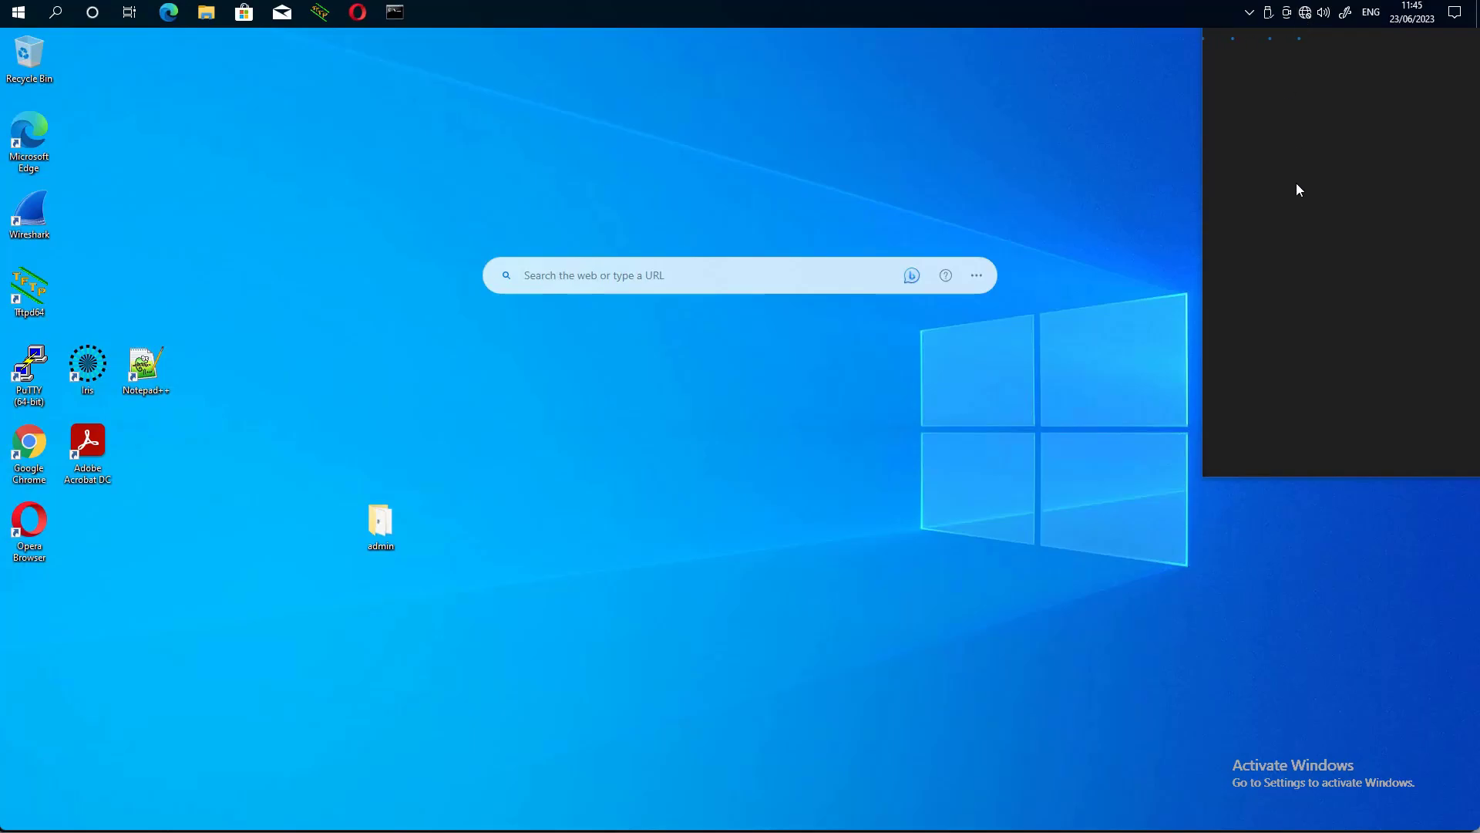
scroll(1311, 286, down, 4)
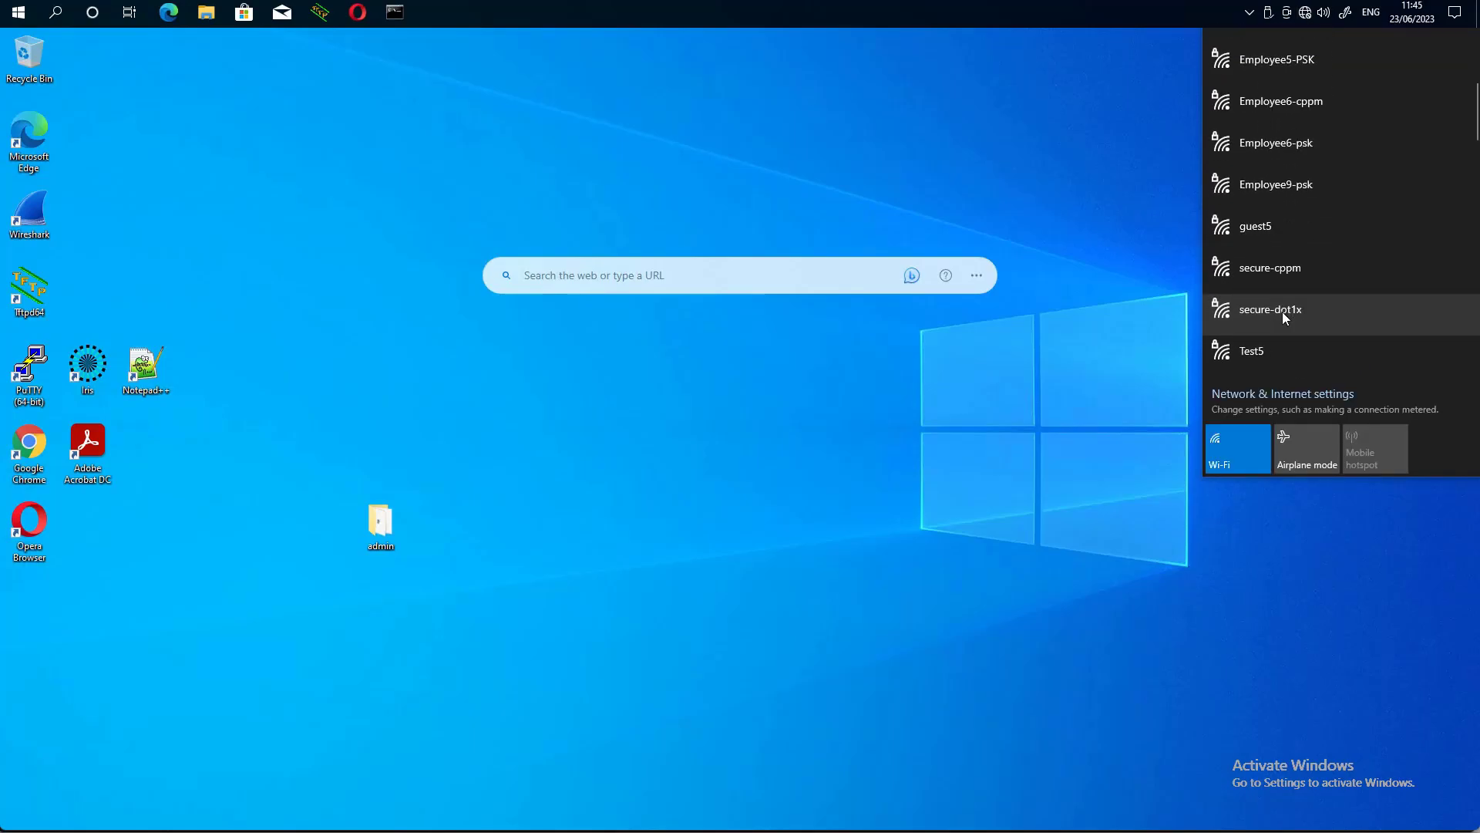
click(1292, 311)
click(1400, 362)
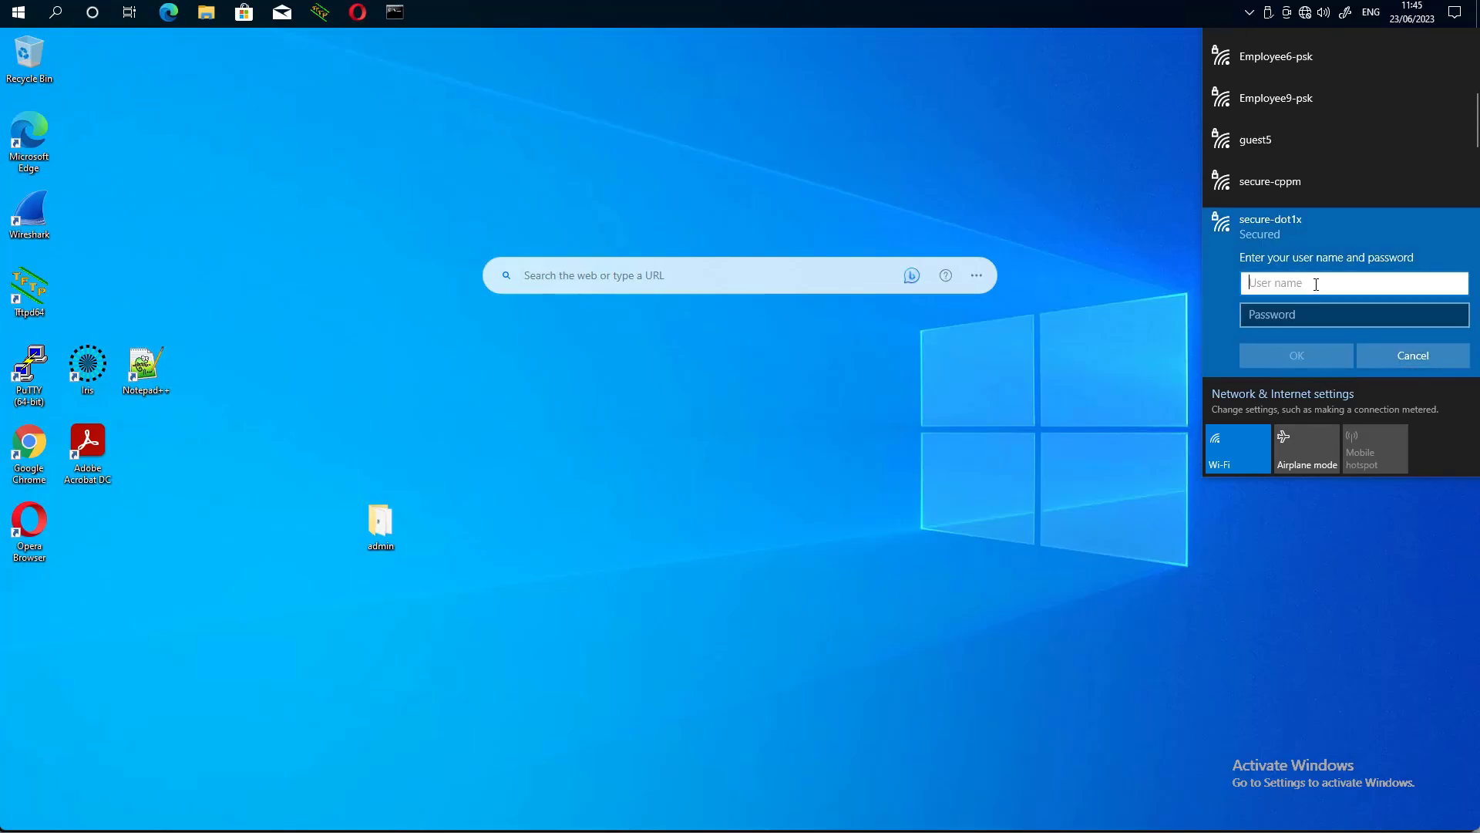
text(engin)
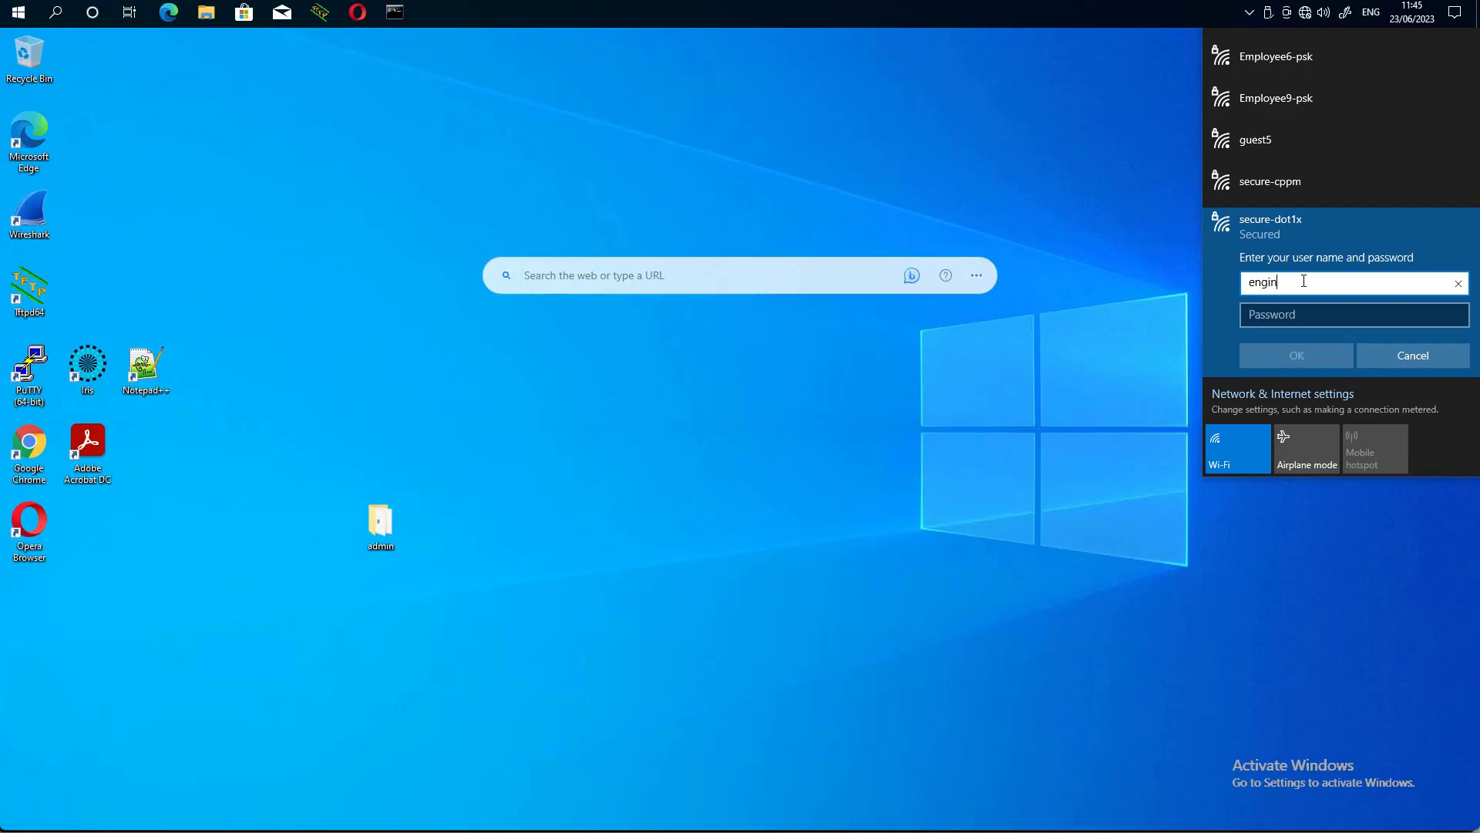
text(eer)
key(Tab)
text(*********)
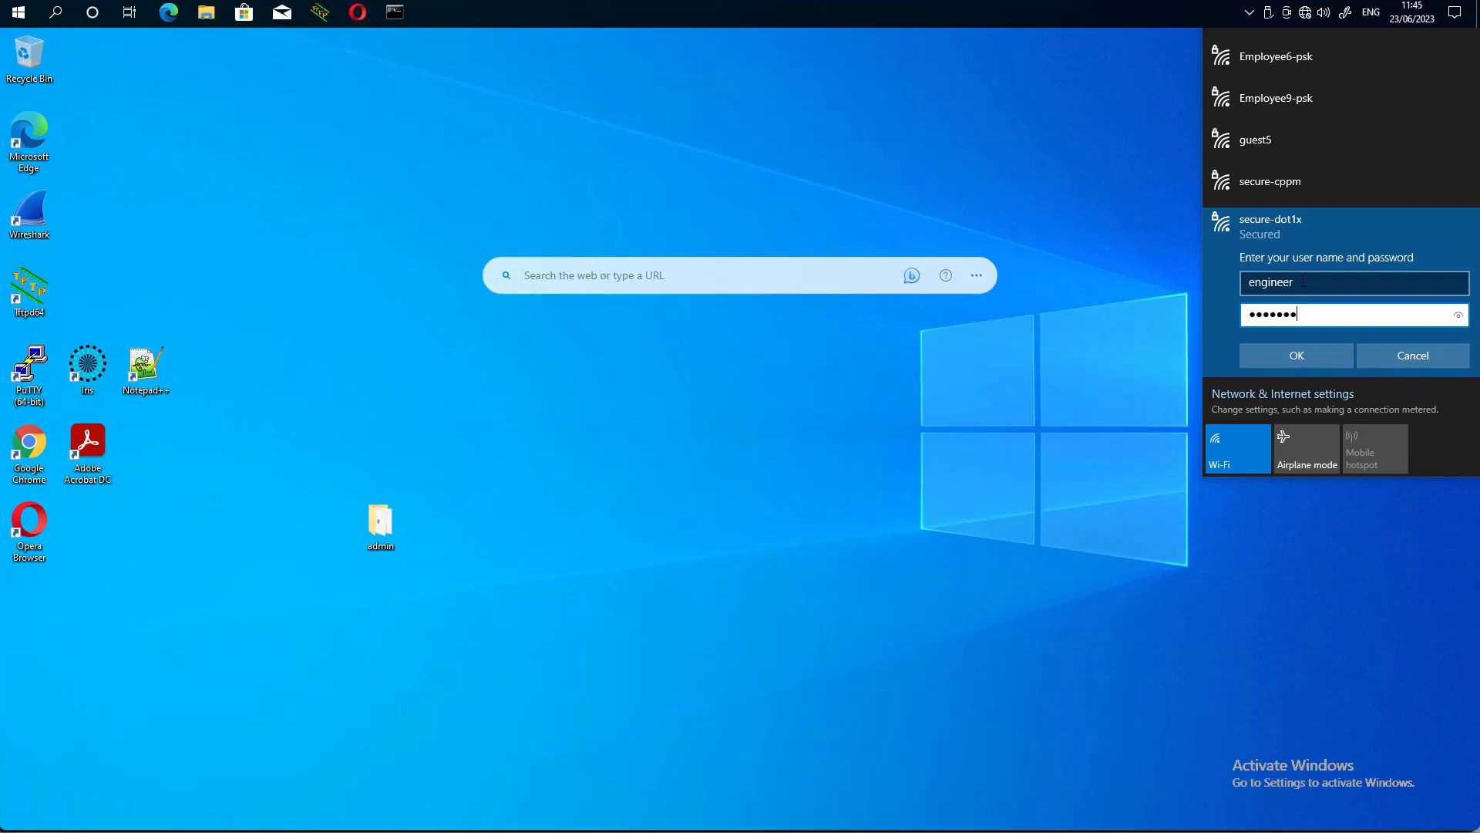
key(Return)
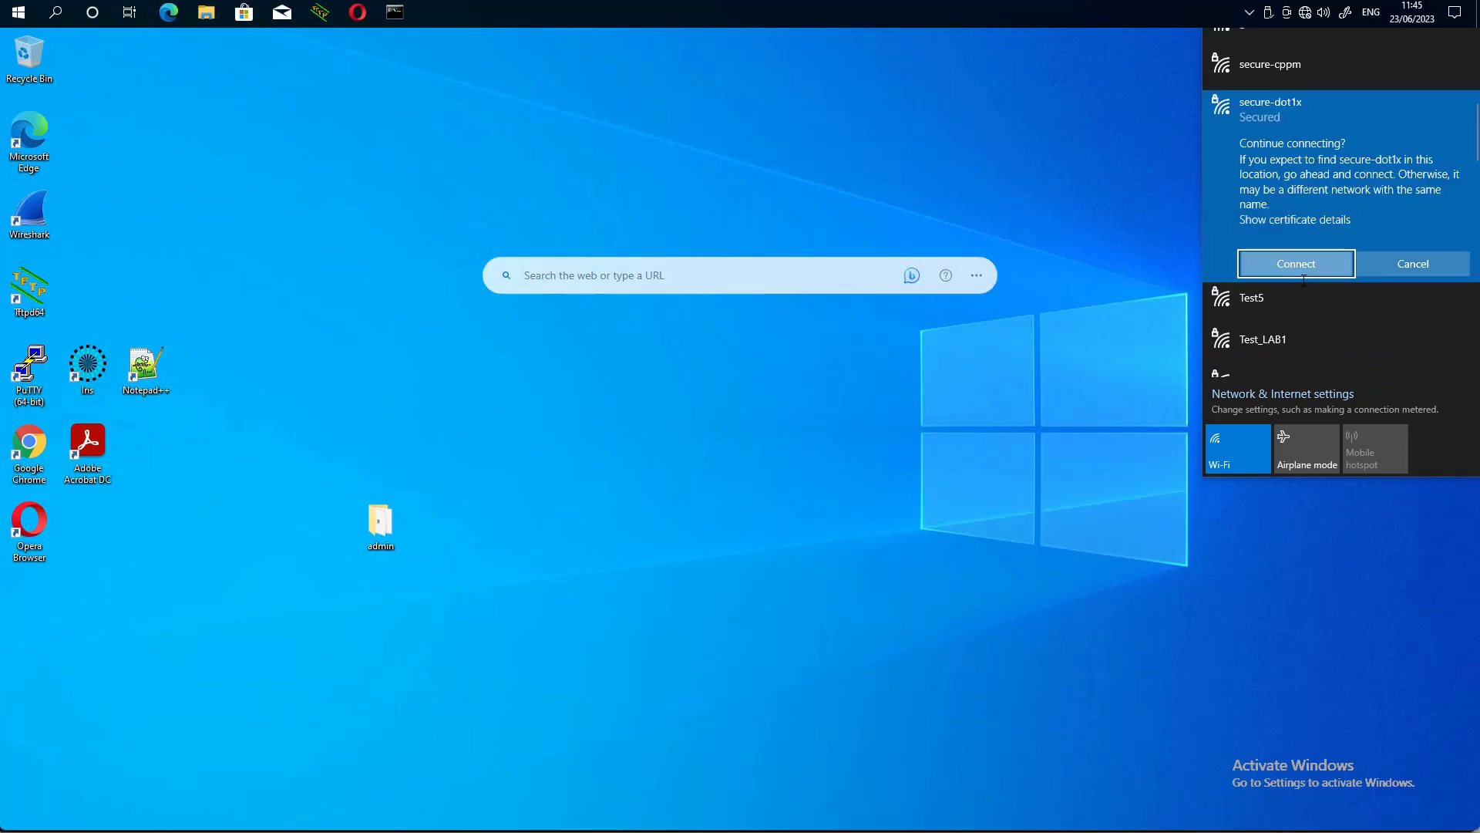
key(Return)
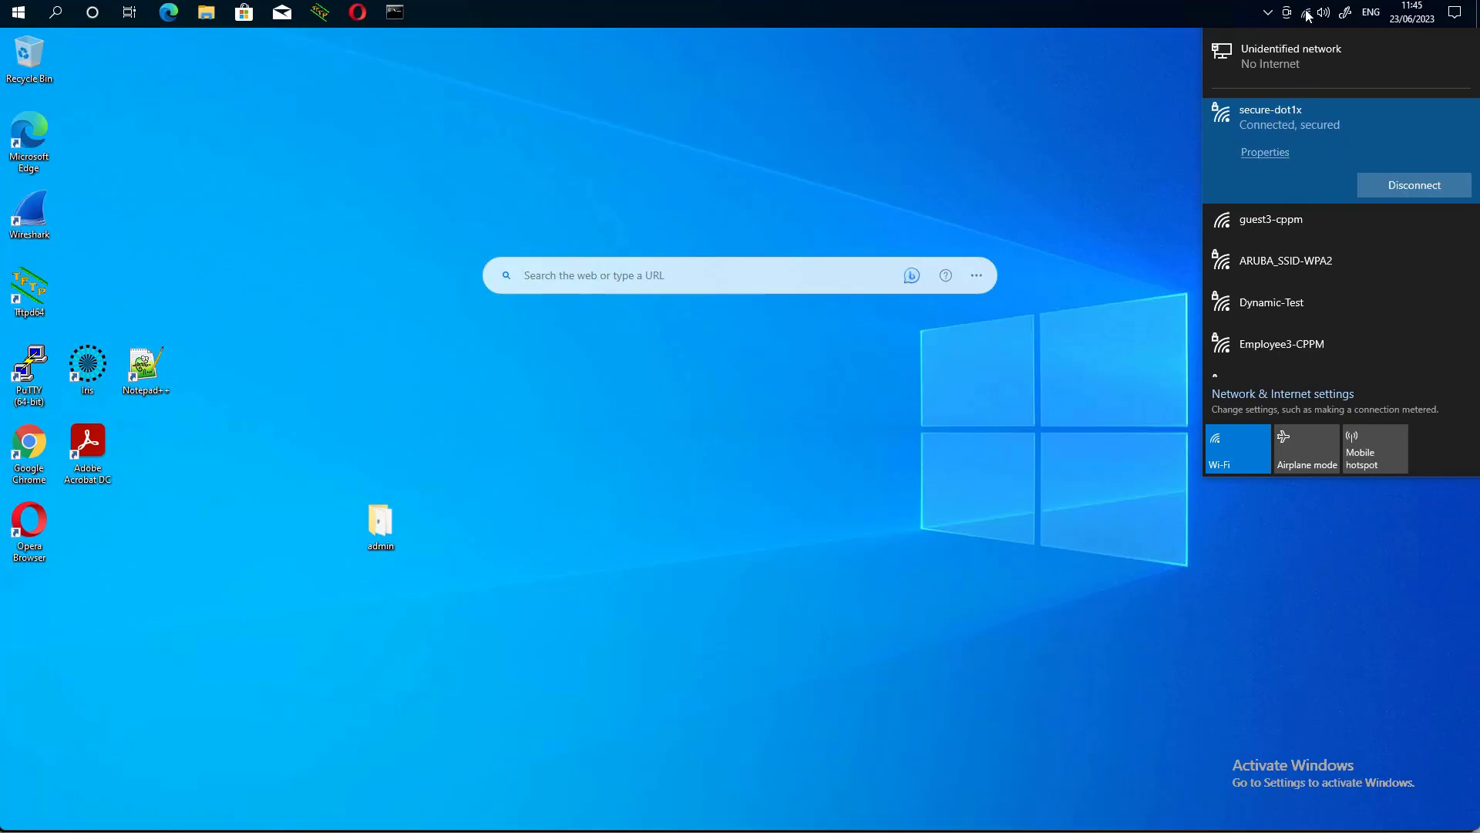
- Check the secure-dot1x connection properties for the IPv4 address 10.1.100.51
click(1265, 153)
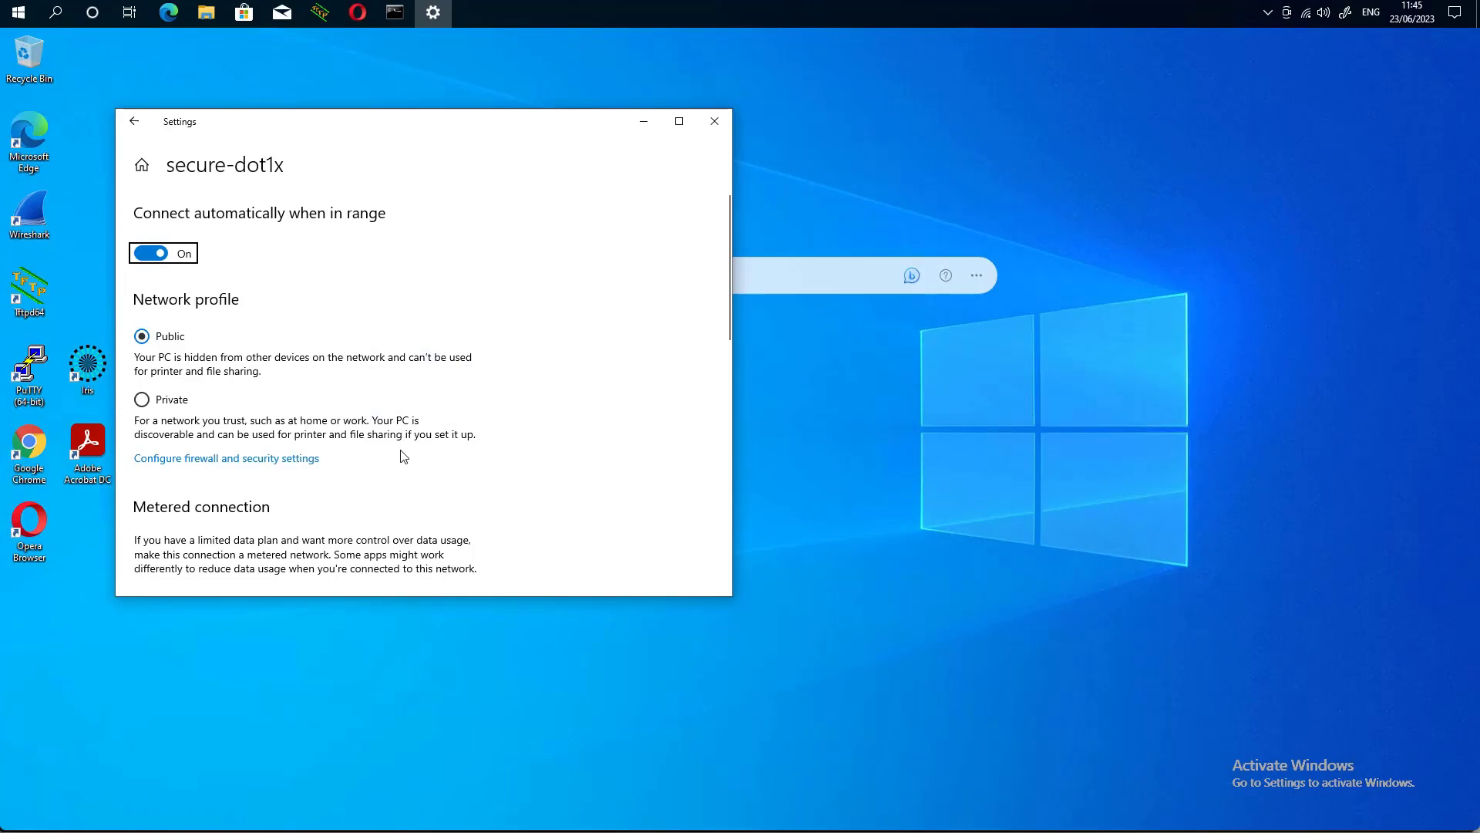
scroll(404, 457, down, 1)
scroll(407, 463, down, 10)
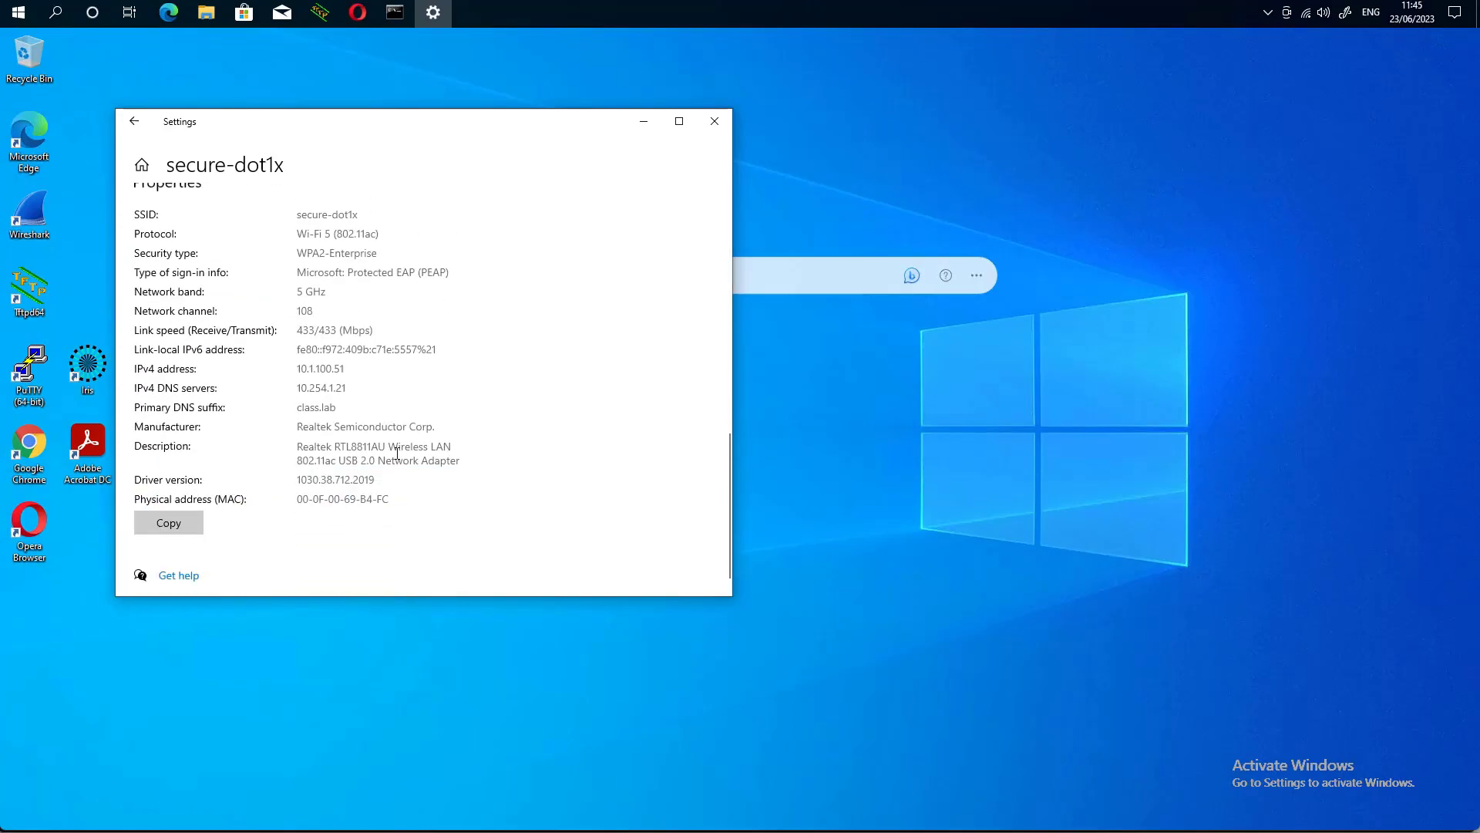
drag(344, 369, 299, 366)
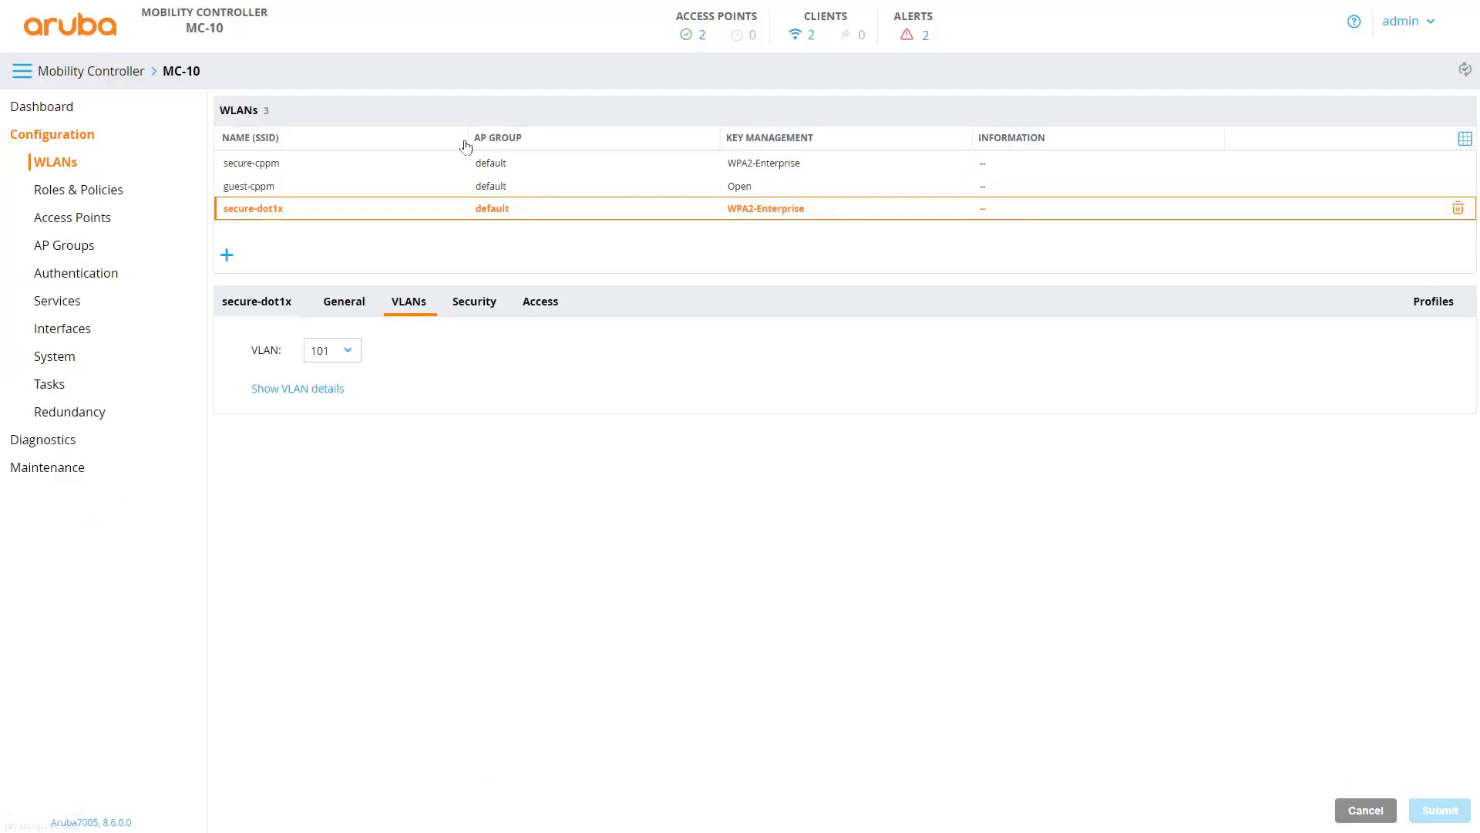
- Open the wireless client list and expand the 10.1.100.51 client's details to confirm its IP
click(811, 37)
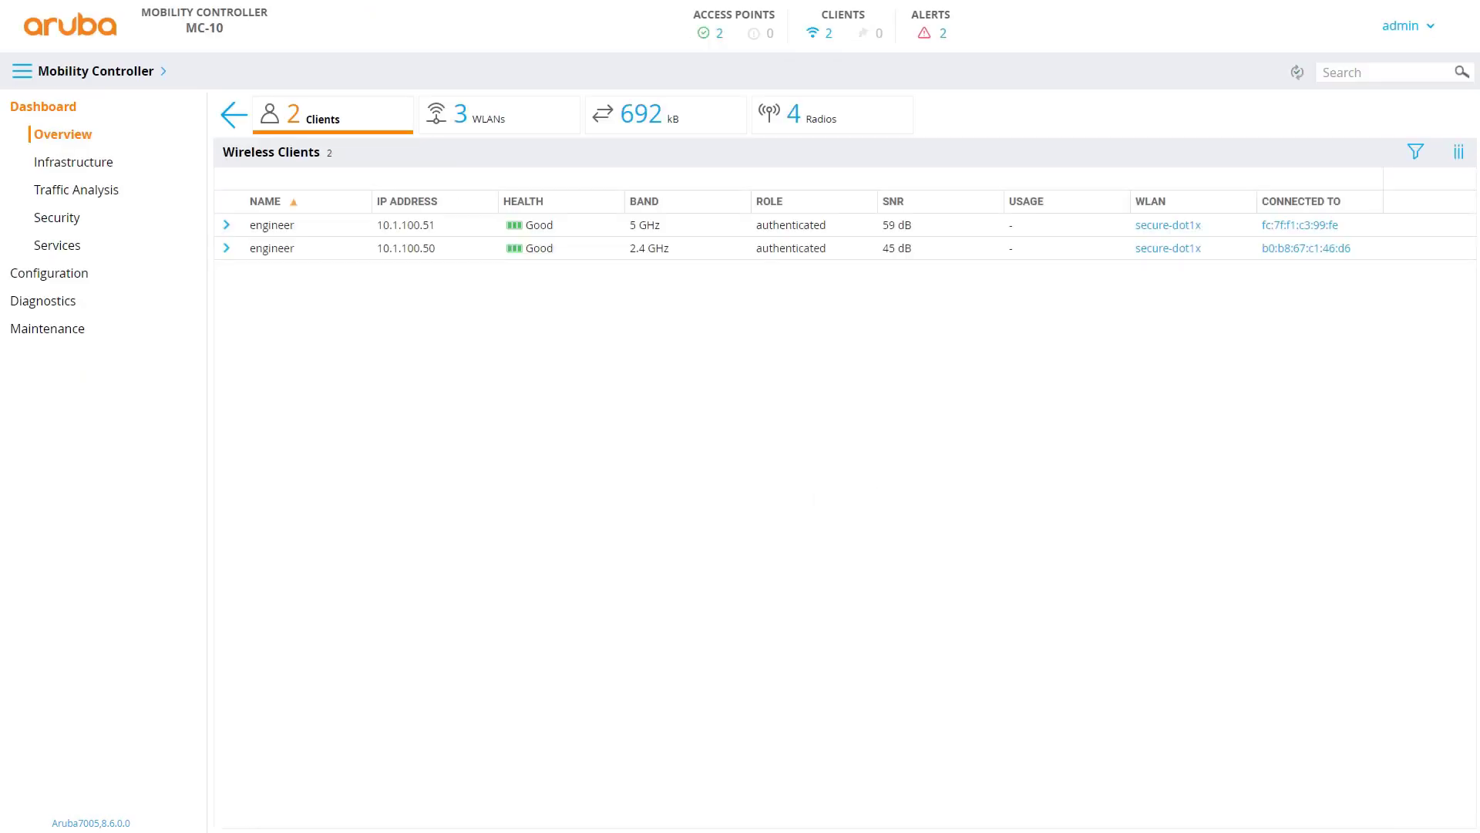
click(425, 227)
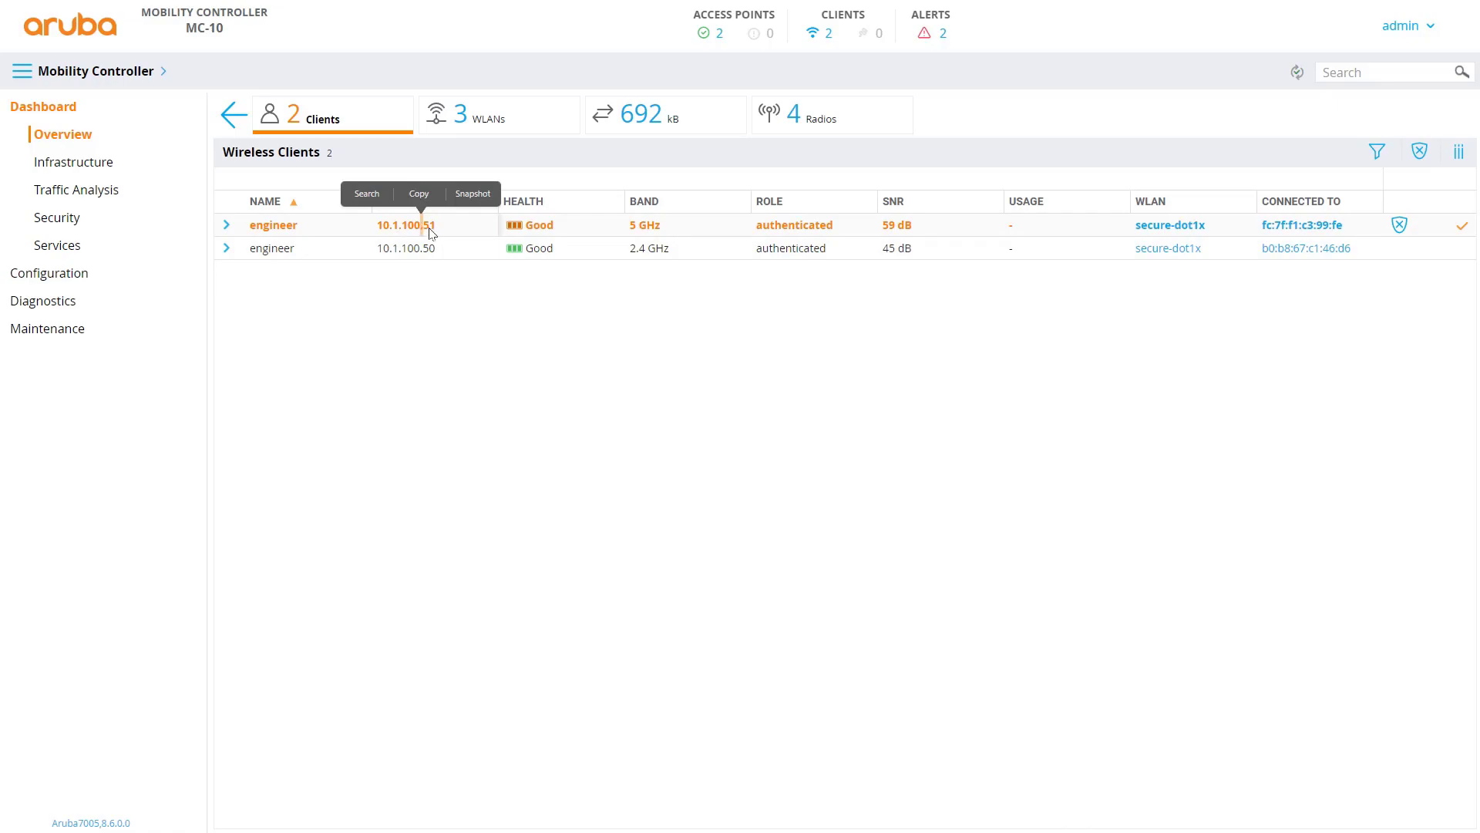
drag(436, 228, 380, 228)
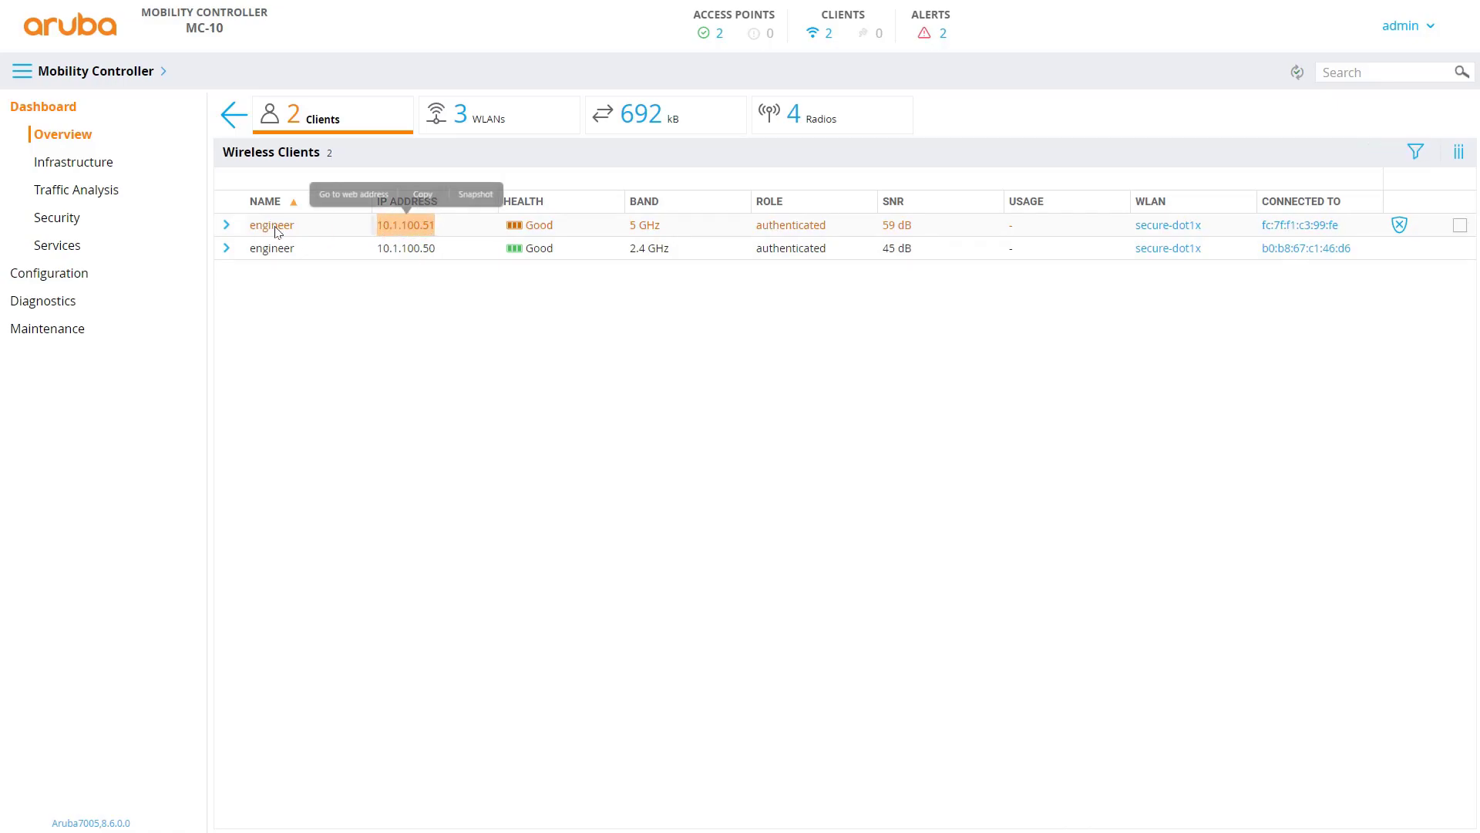
click(227, 227)
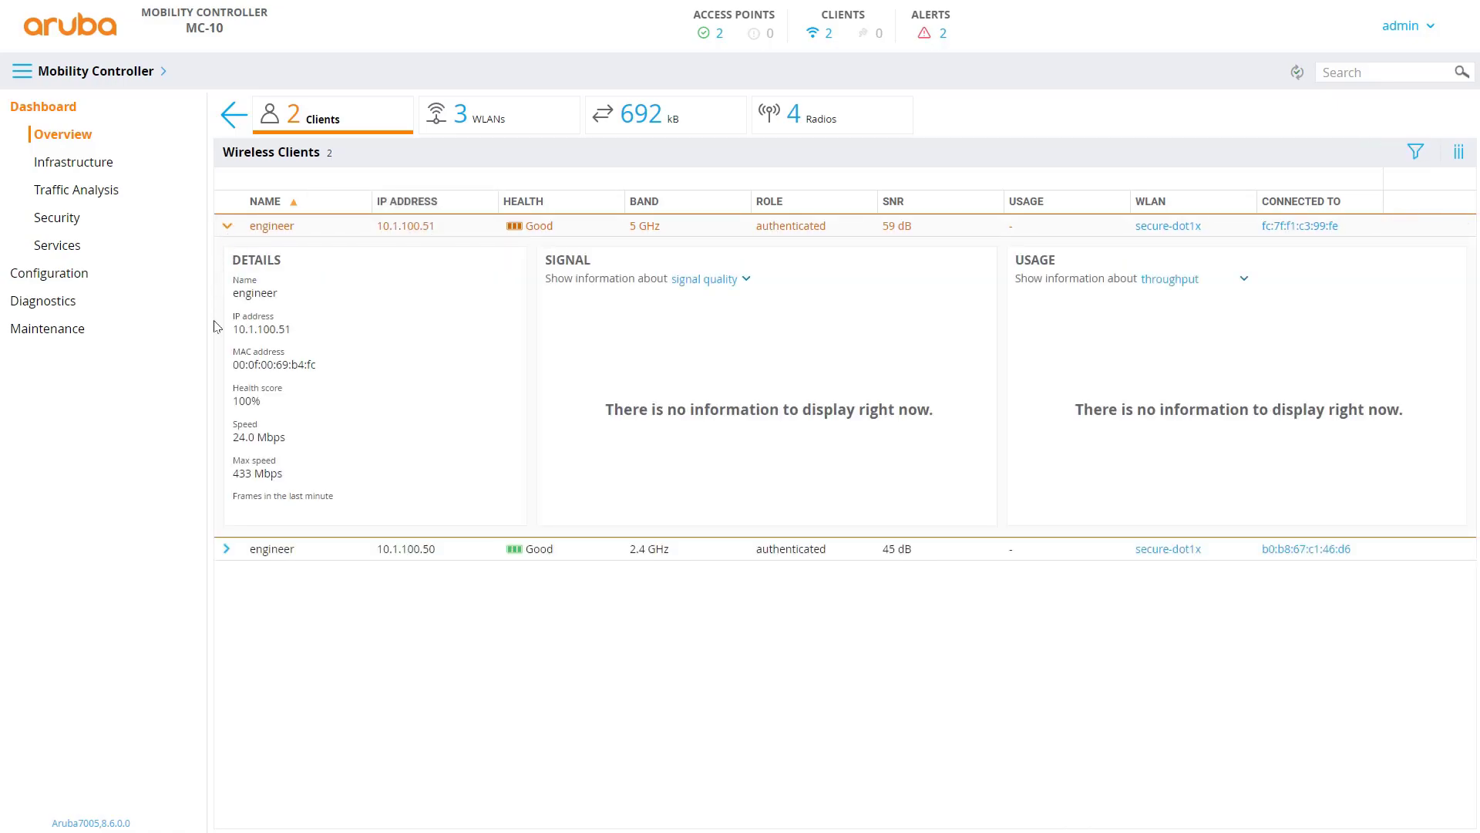
drag(292, 337, 230, 339)
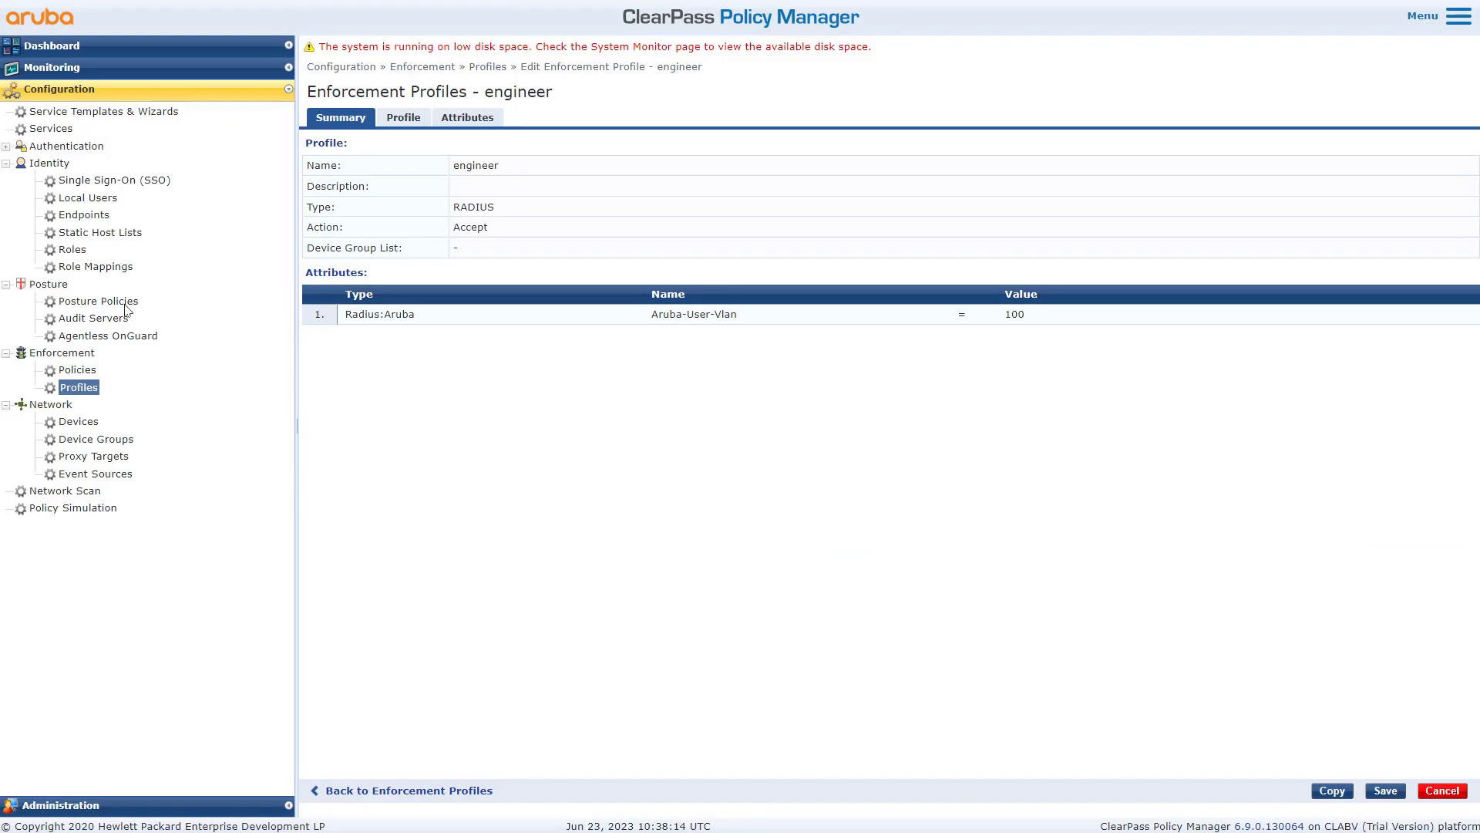
- Review the Aruba Enforcement Policy rules and copy rule 2's Aruba Contractor Profile name
click(87, 373)
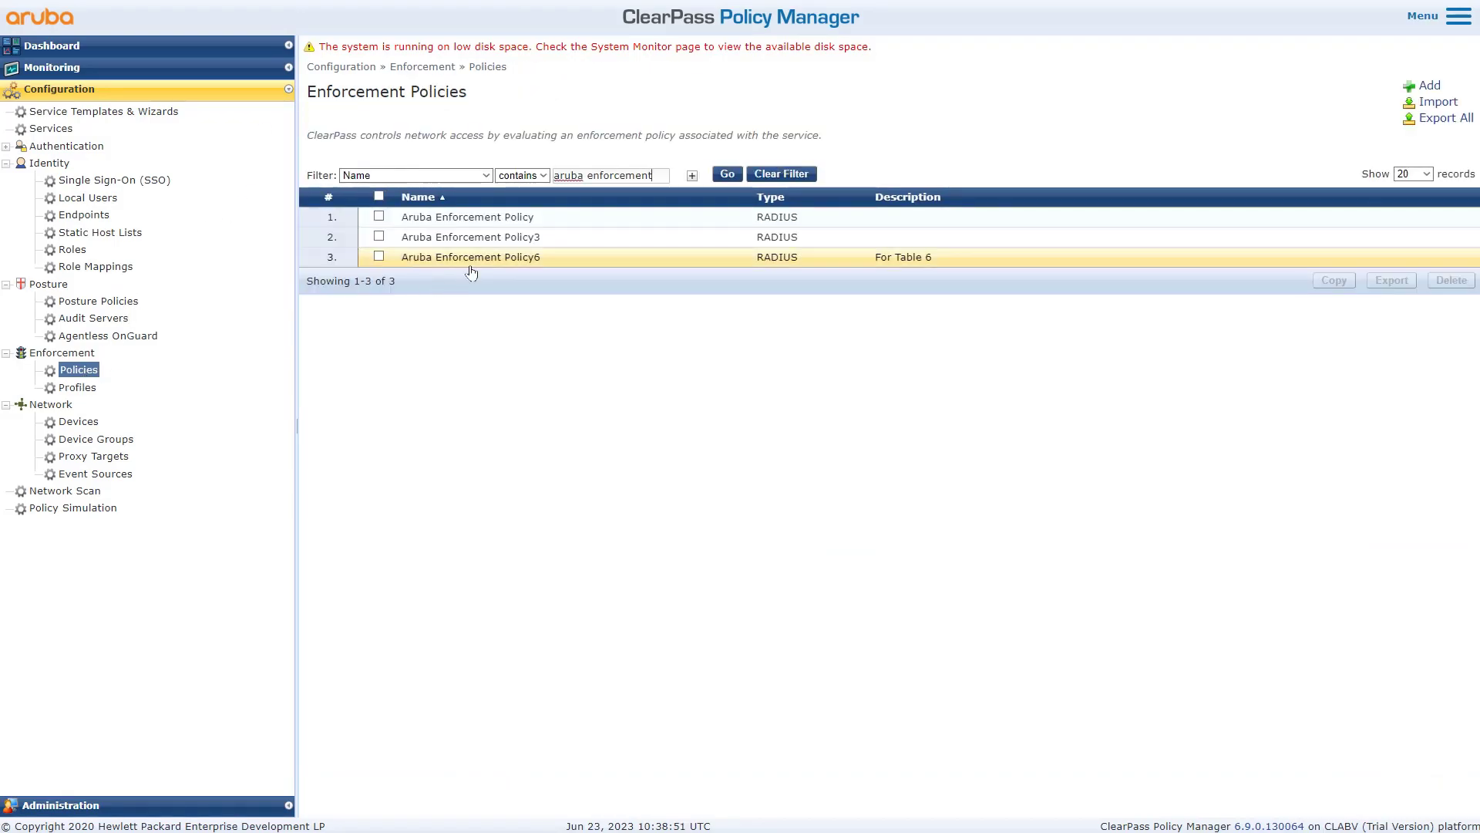
click(462, 222)
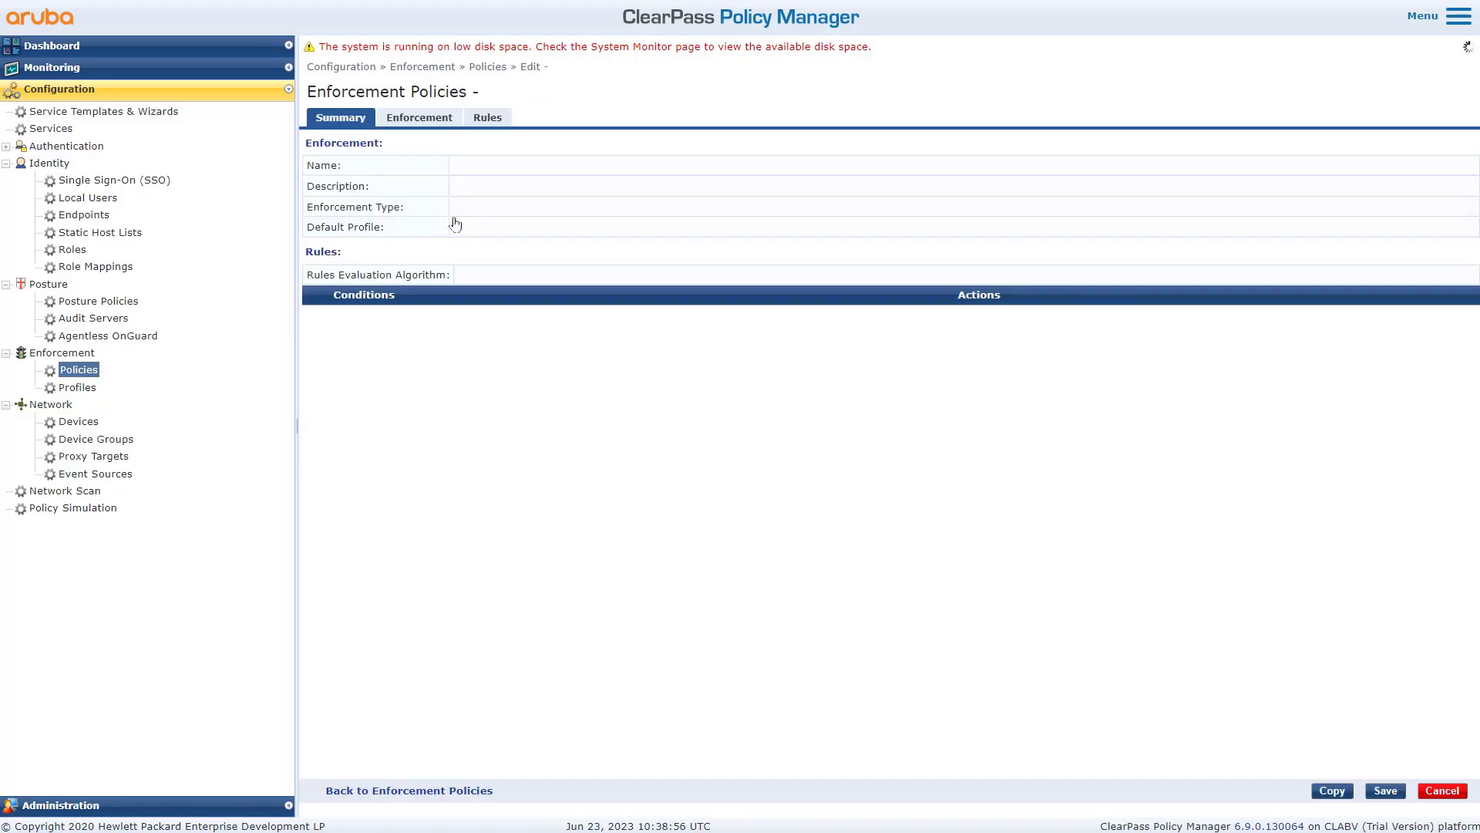
drag(507, 314, 334, 316)
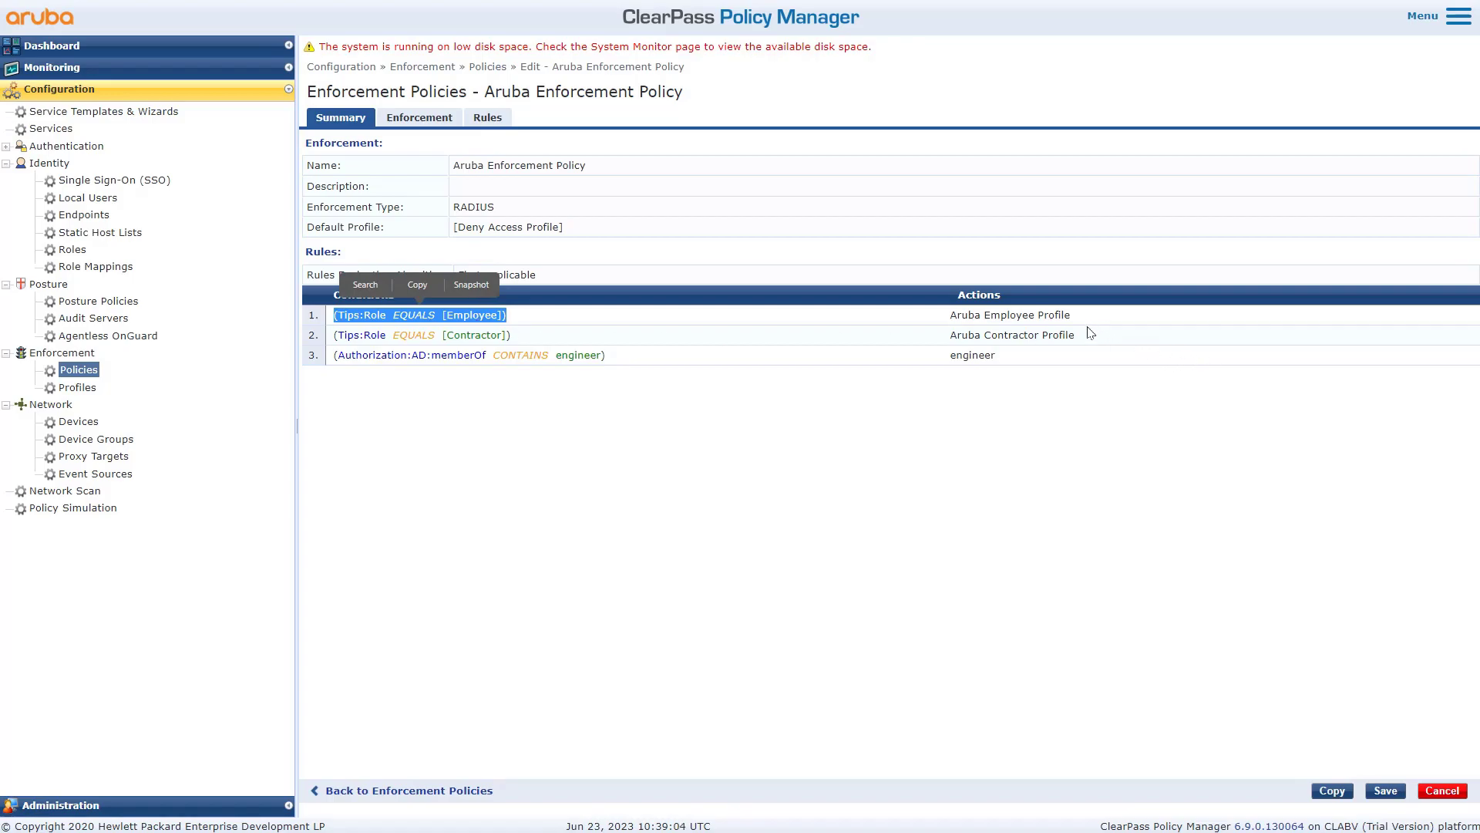
drag(1074, 316, 950, 322)
drag(509, 336, 447, 337)
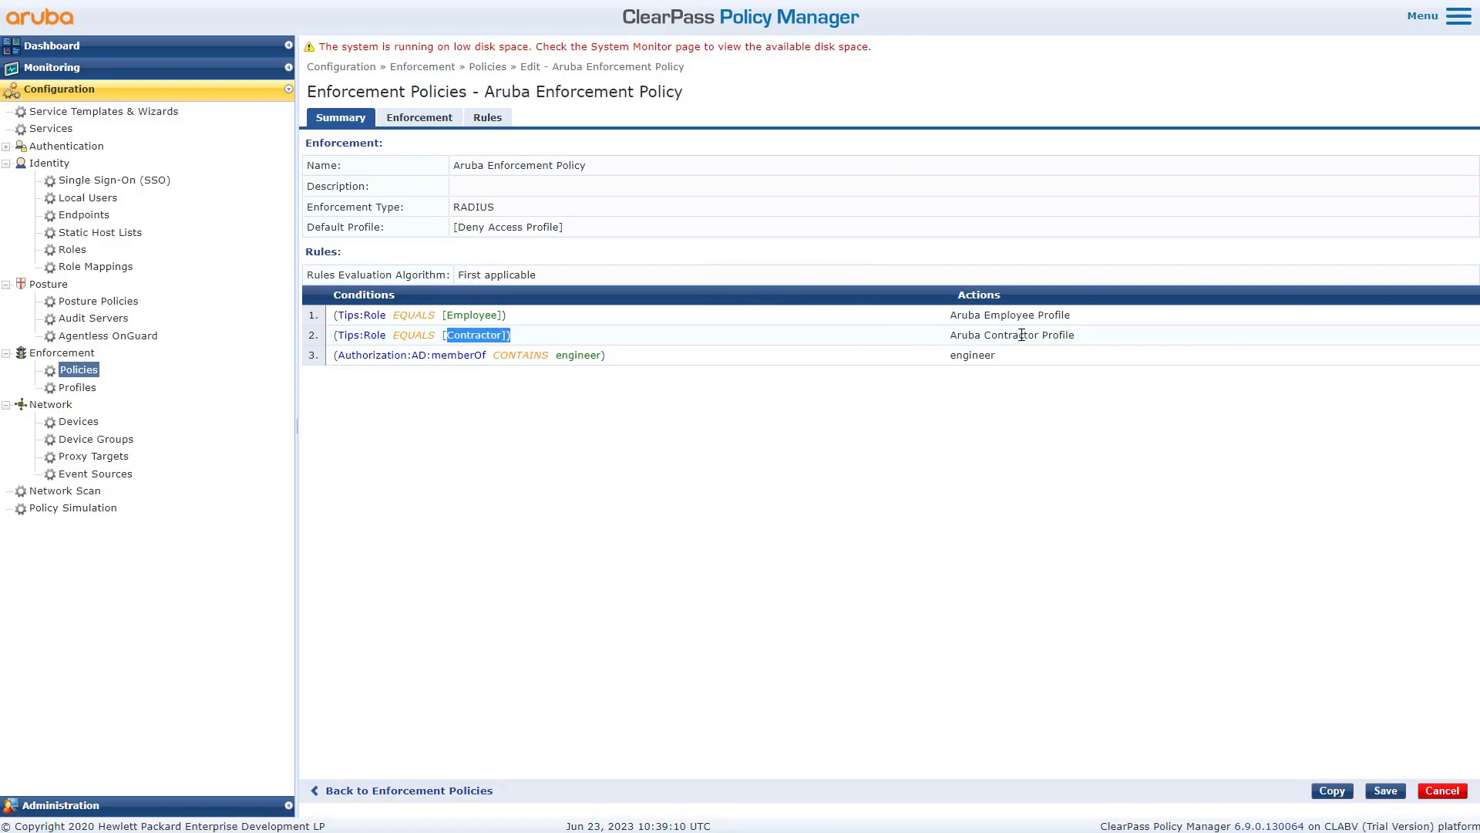
drag(1077, 337, 948, 347)
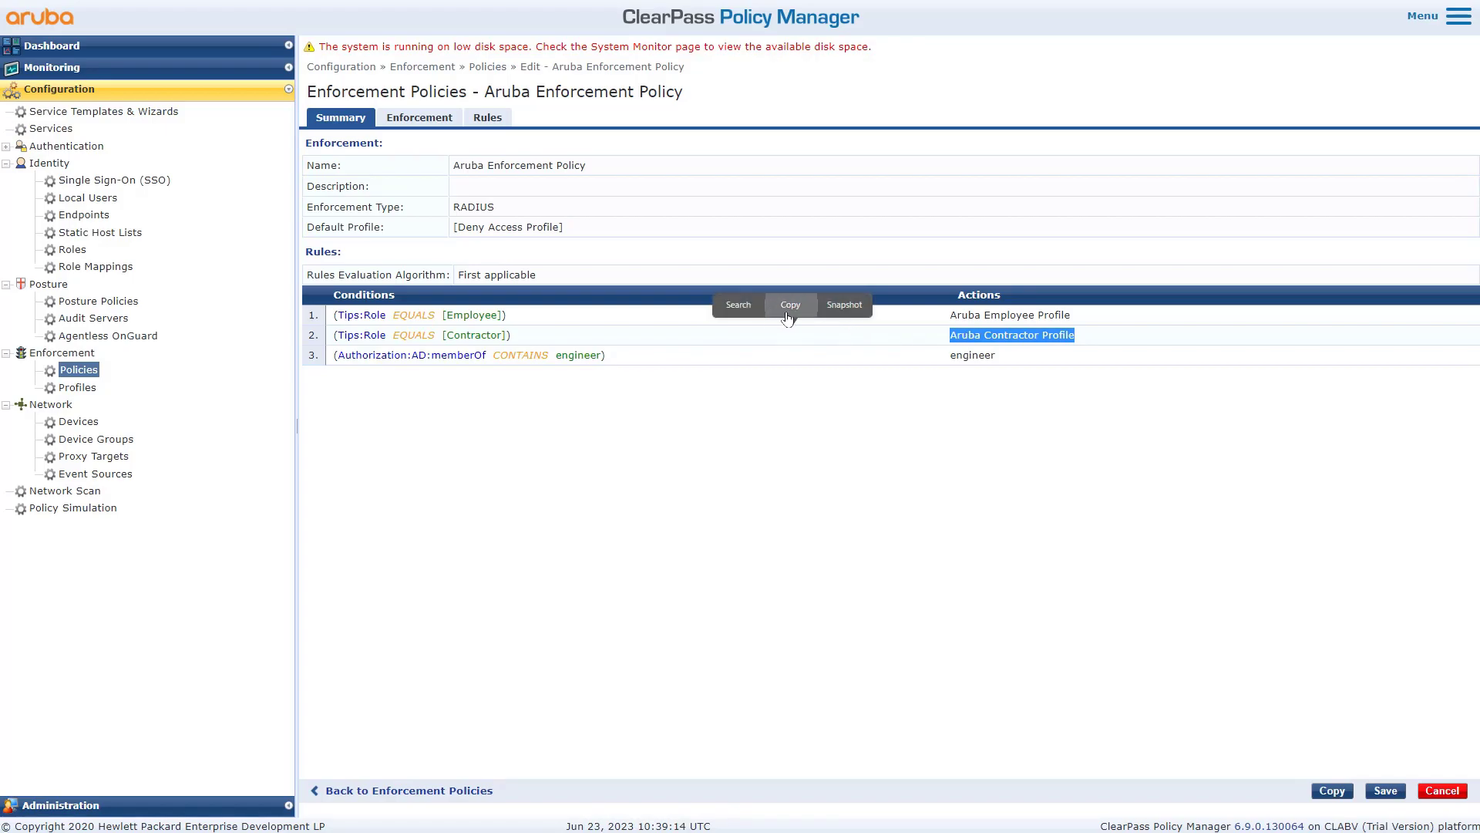
click(789, 305)
- Filter the Enforcement Profiles list by the contractor profile name, replacing the old engineer filter
click(87, 390)
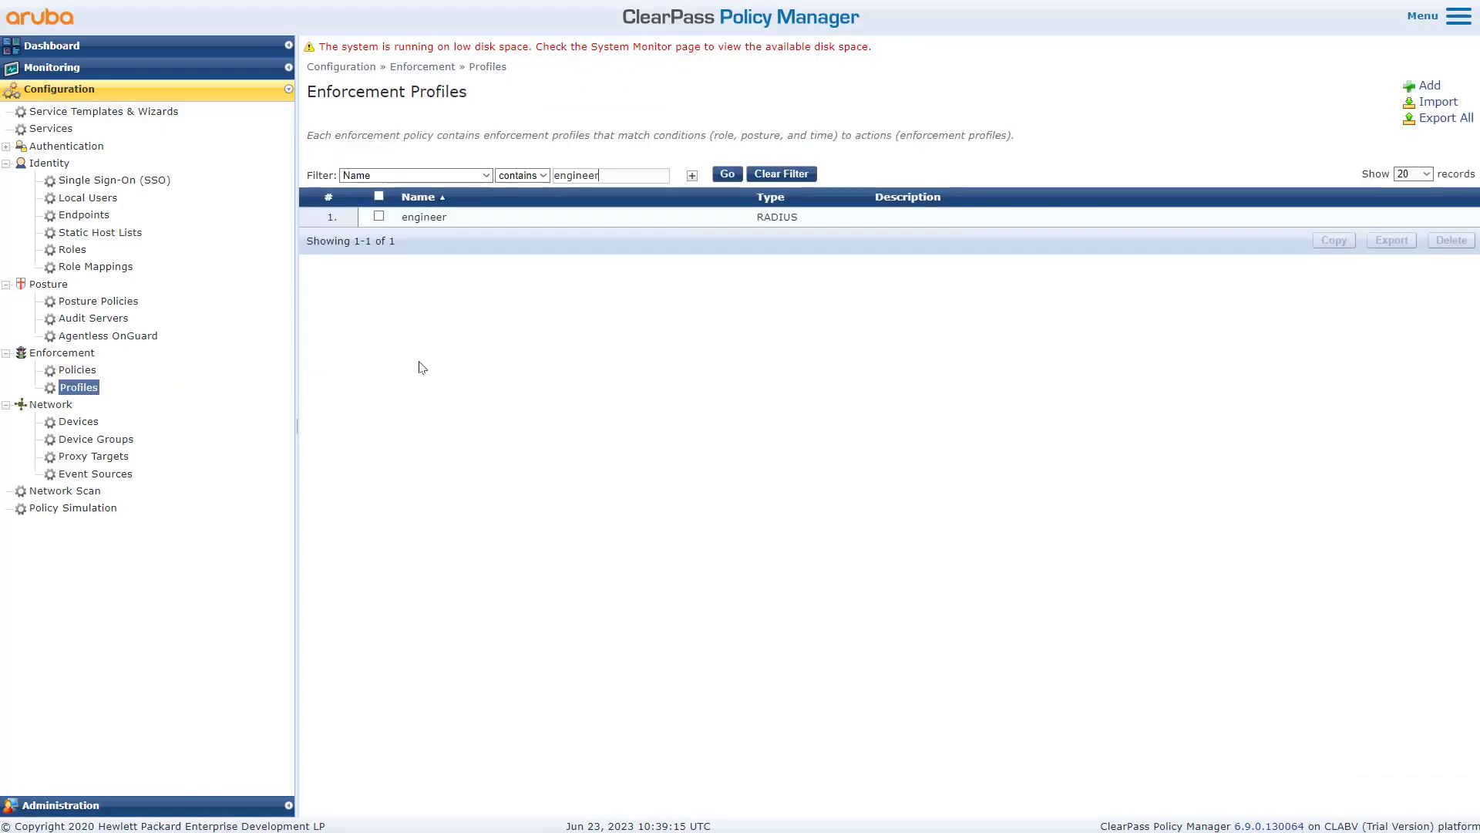
drag(665, 175, 515, 178)
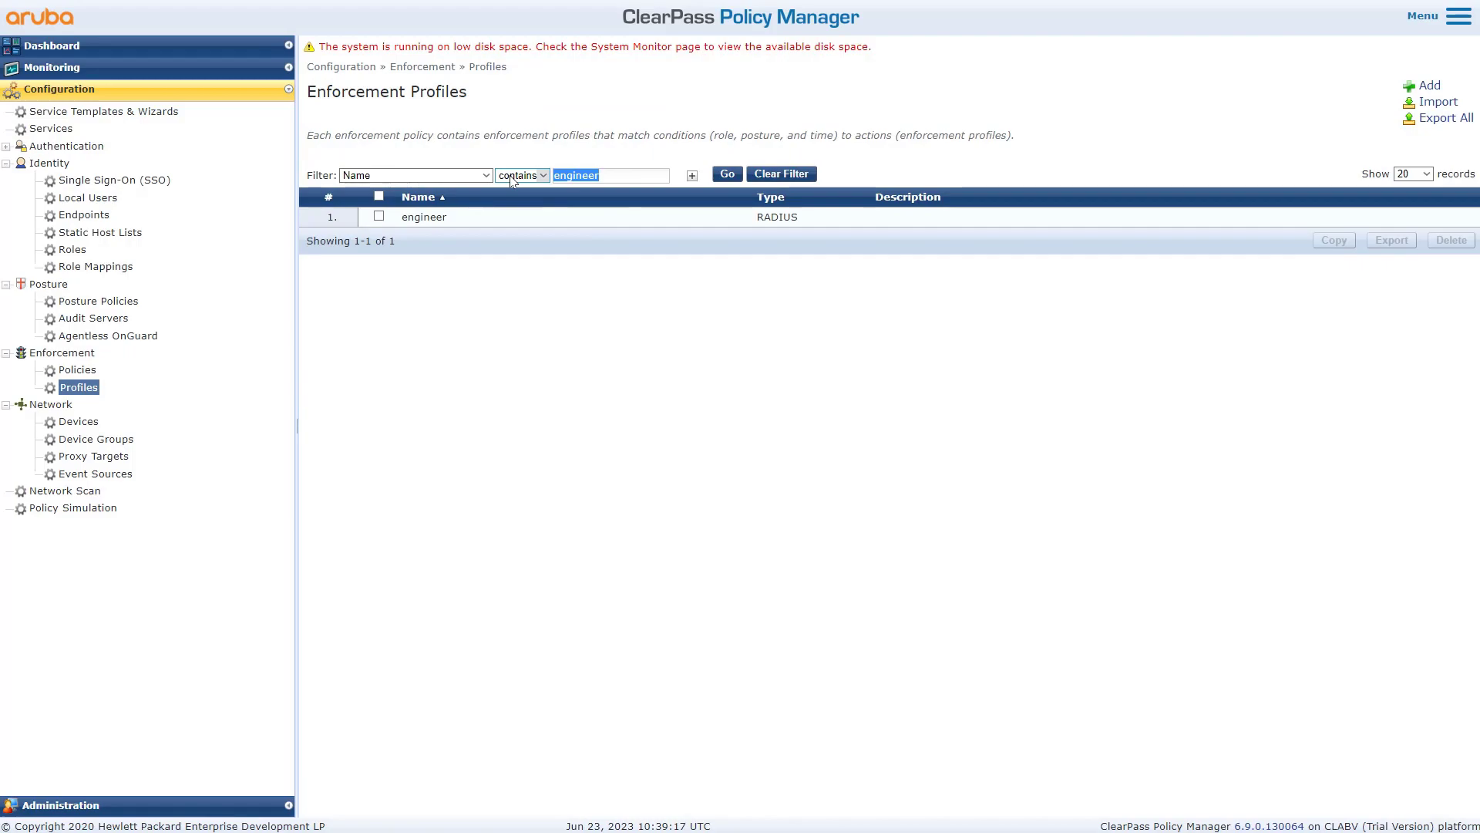
text(Aruba Contractor profile)
key(Return)
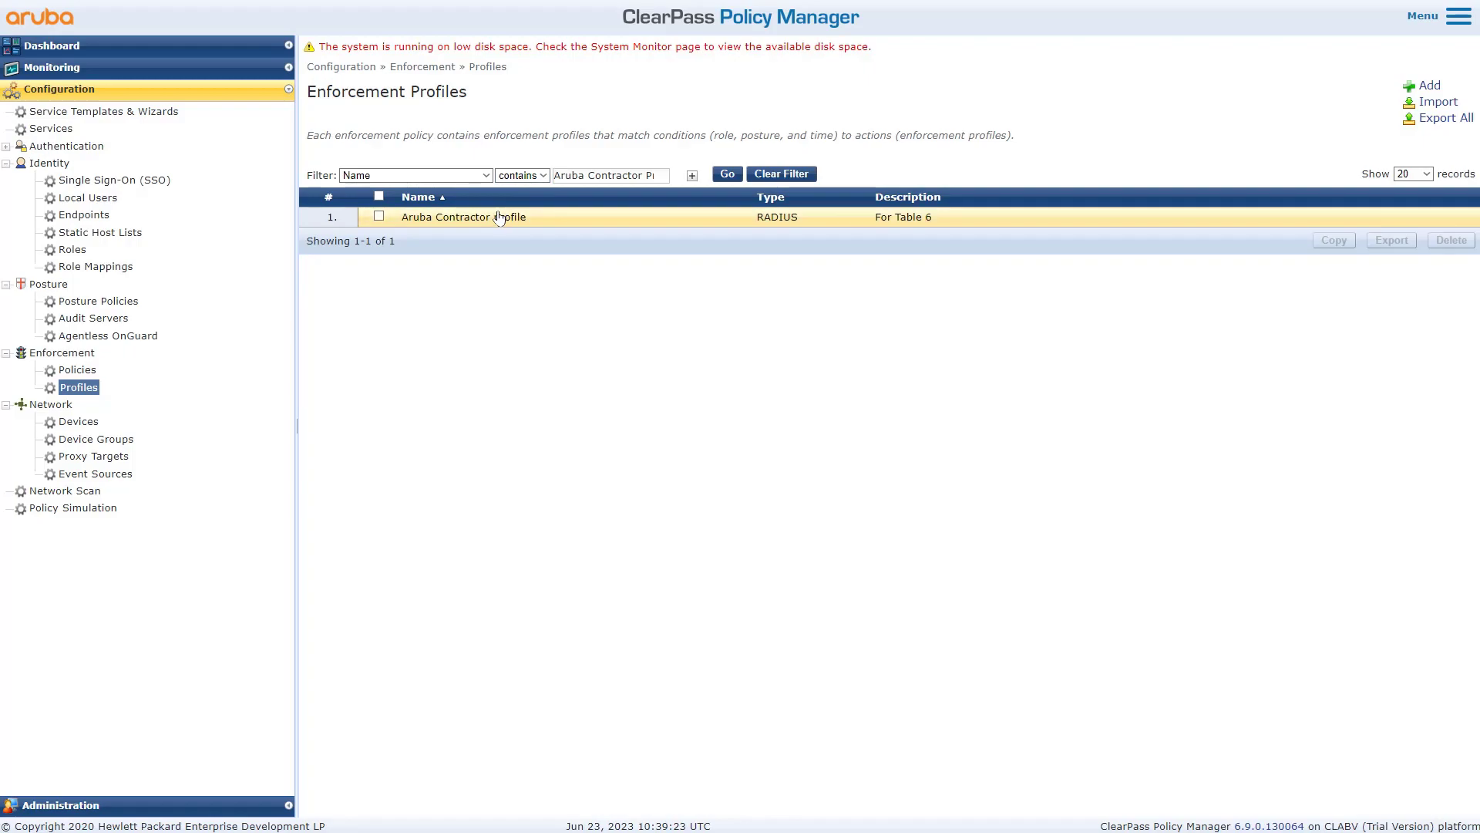
double_click(666, 176)
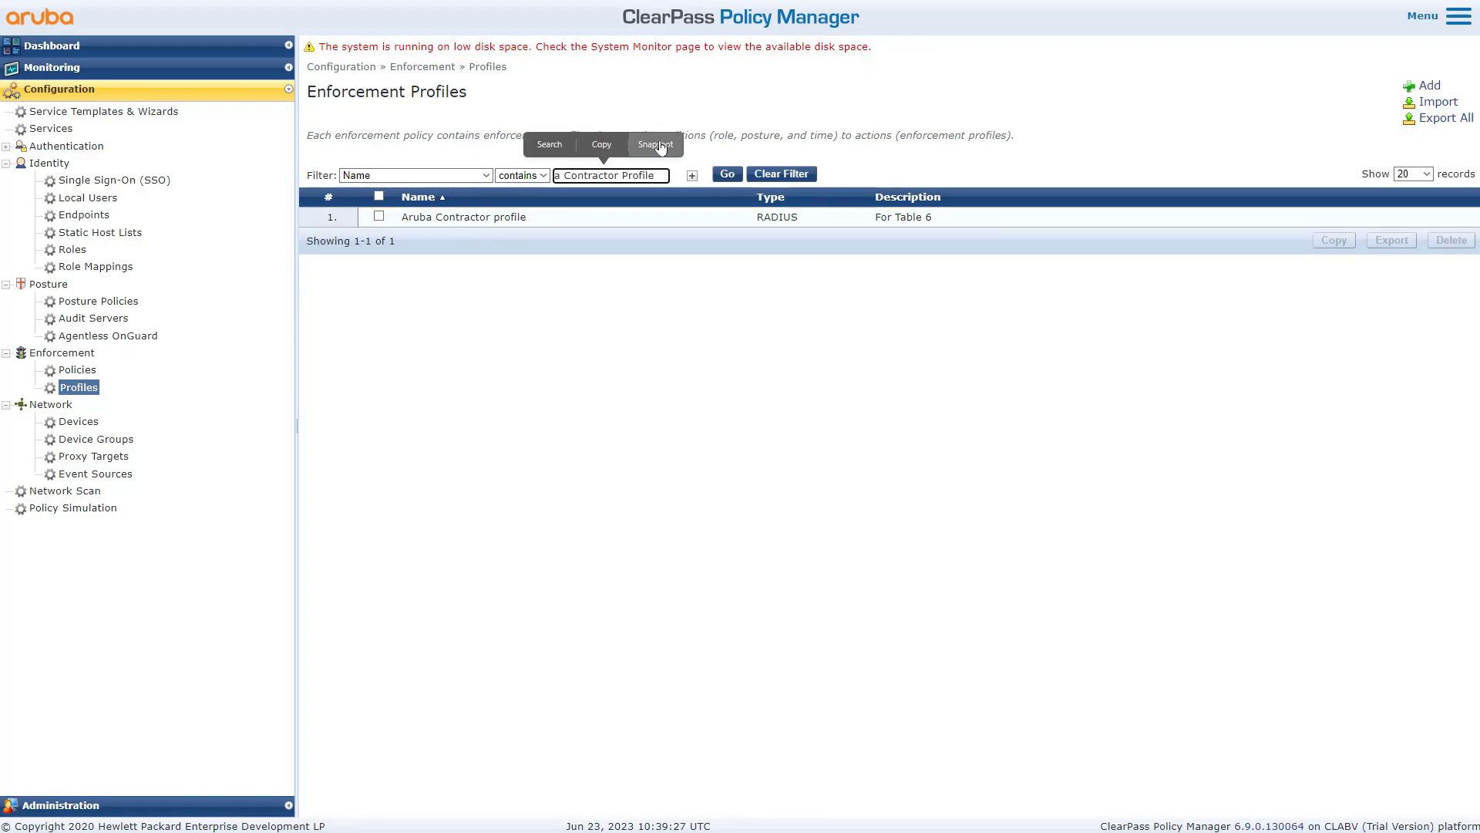
double_click(615, 177)
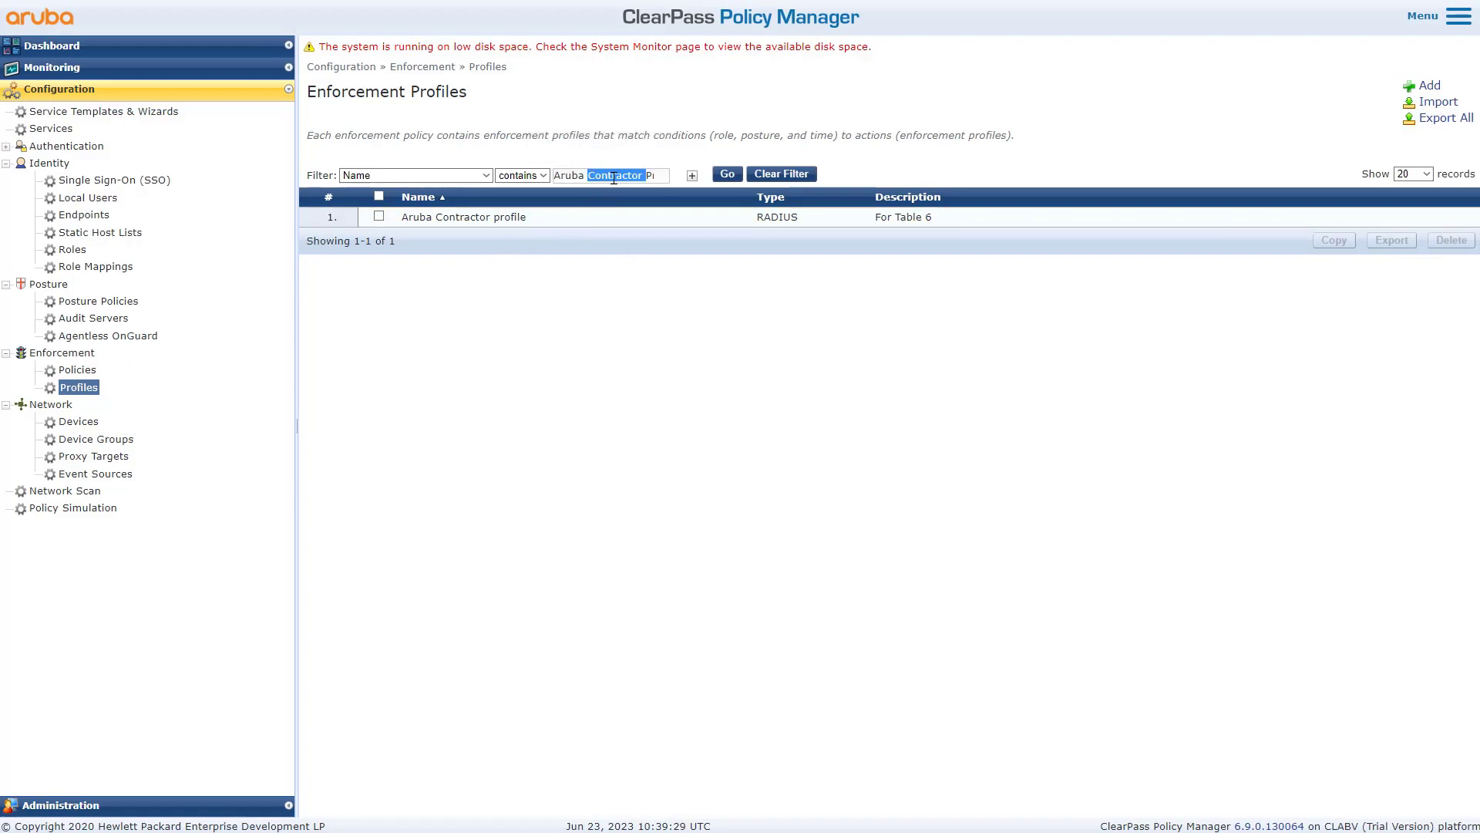
key(BackSpace)
key(BackSpace)
key(BackSpace)
key(BackSpace)
key(BackSpace)
key(BackSpace)
key(BackSpace)
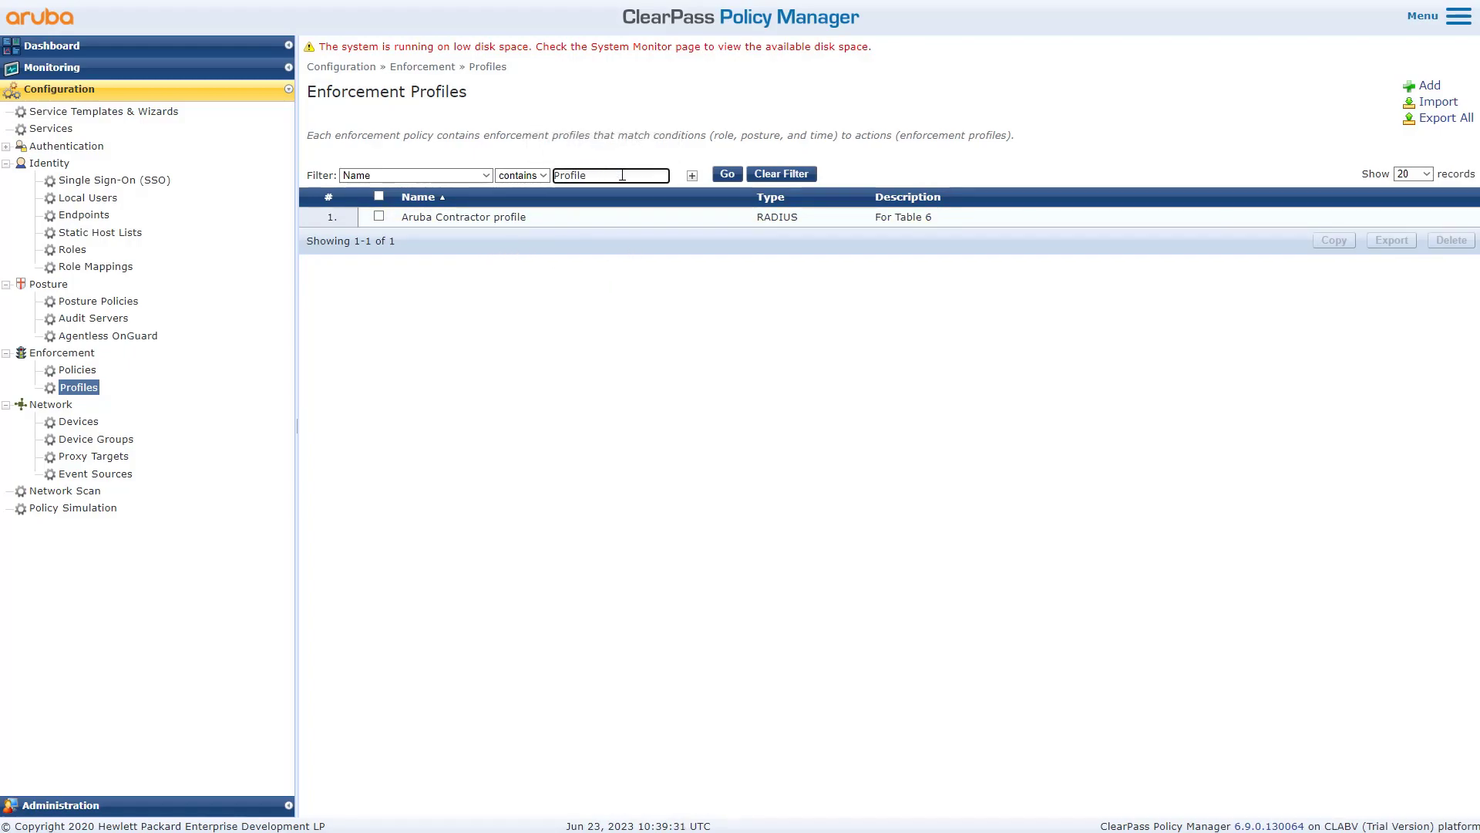
key(BackSpace)
key(BackSpace)
key(BackSpace)
key(BackSpace)
key(BackSpace)
key(BackSpace)
- Open the Aruba Contractor profile and review its Aruba-User-Role contractor attribute
click(512, 219)
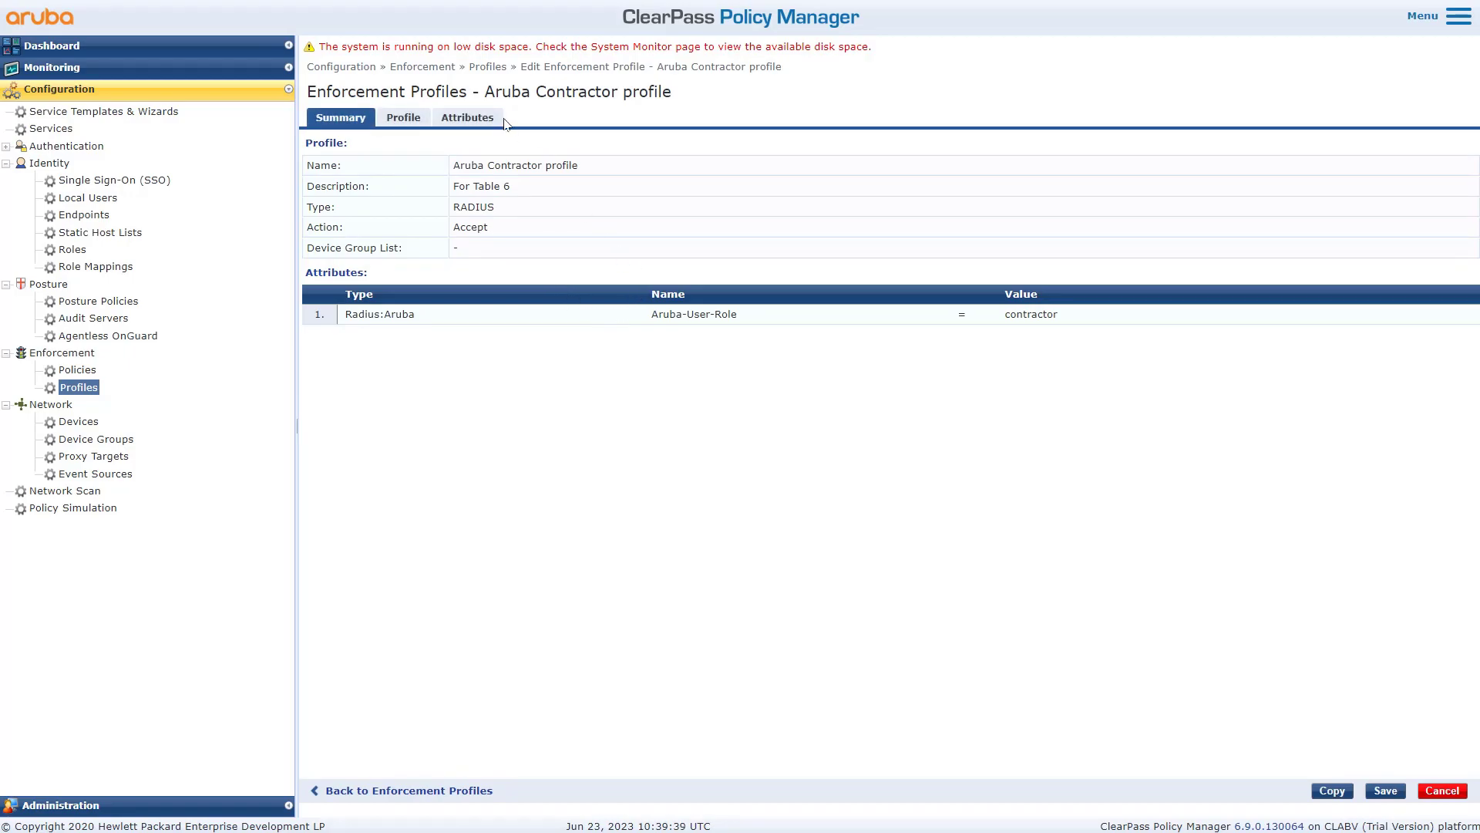
drag(741, 320, 653, 316)
drag(893, 346, 688, 360)
click(679, 358)
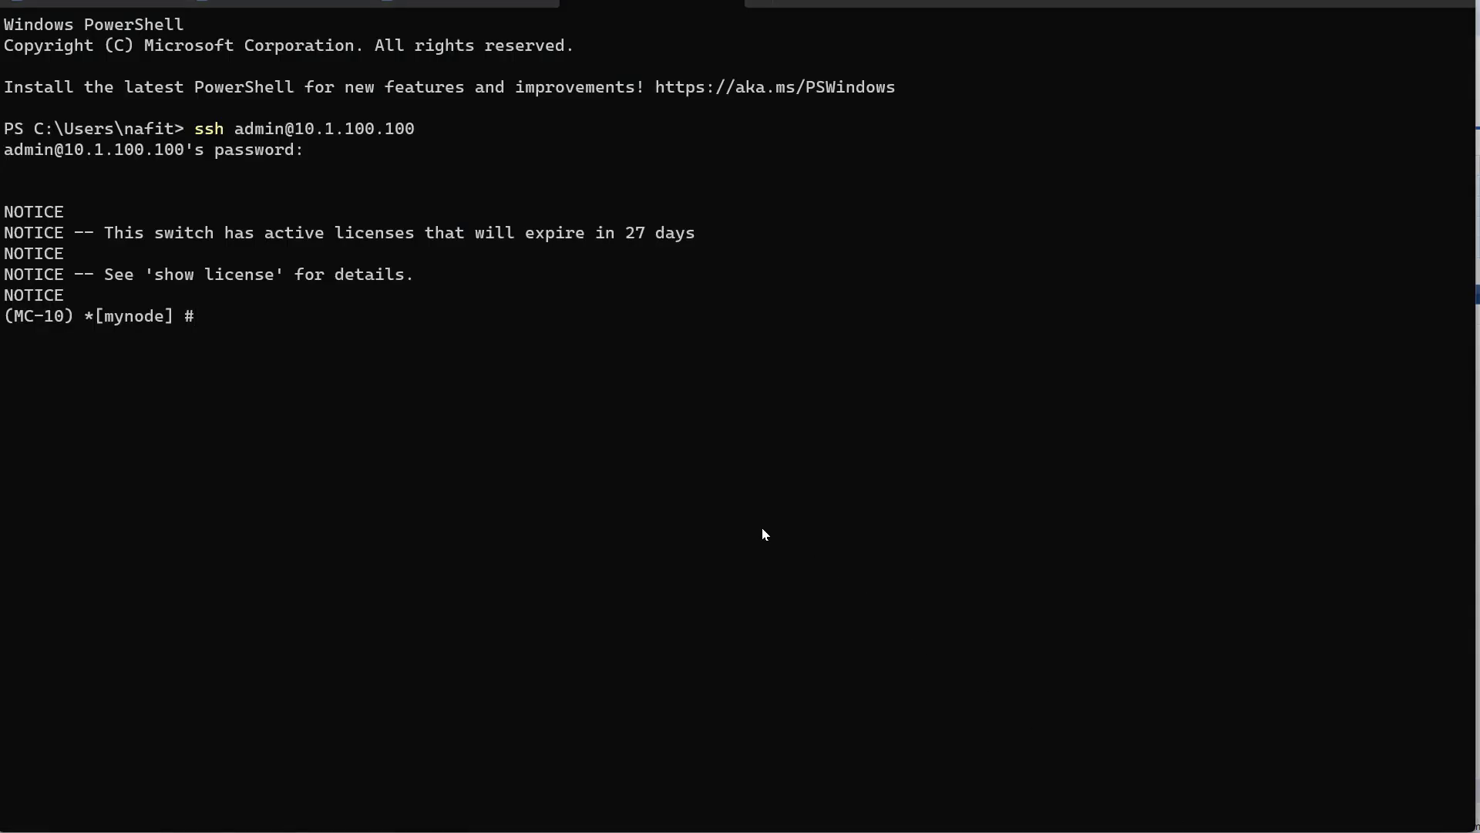
- Run show user on the controller and review clients 10.1.100.51 and 10.1.100.50 in tunnel mode
text(show user)
key(Return)
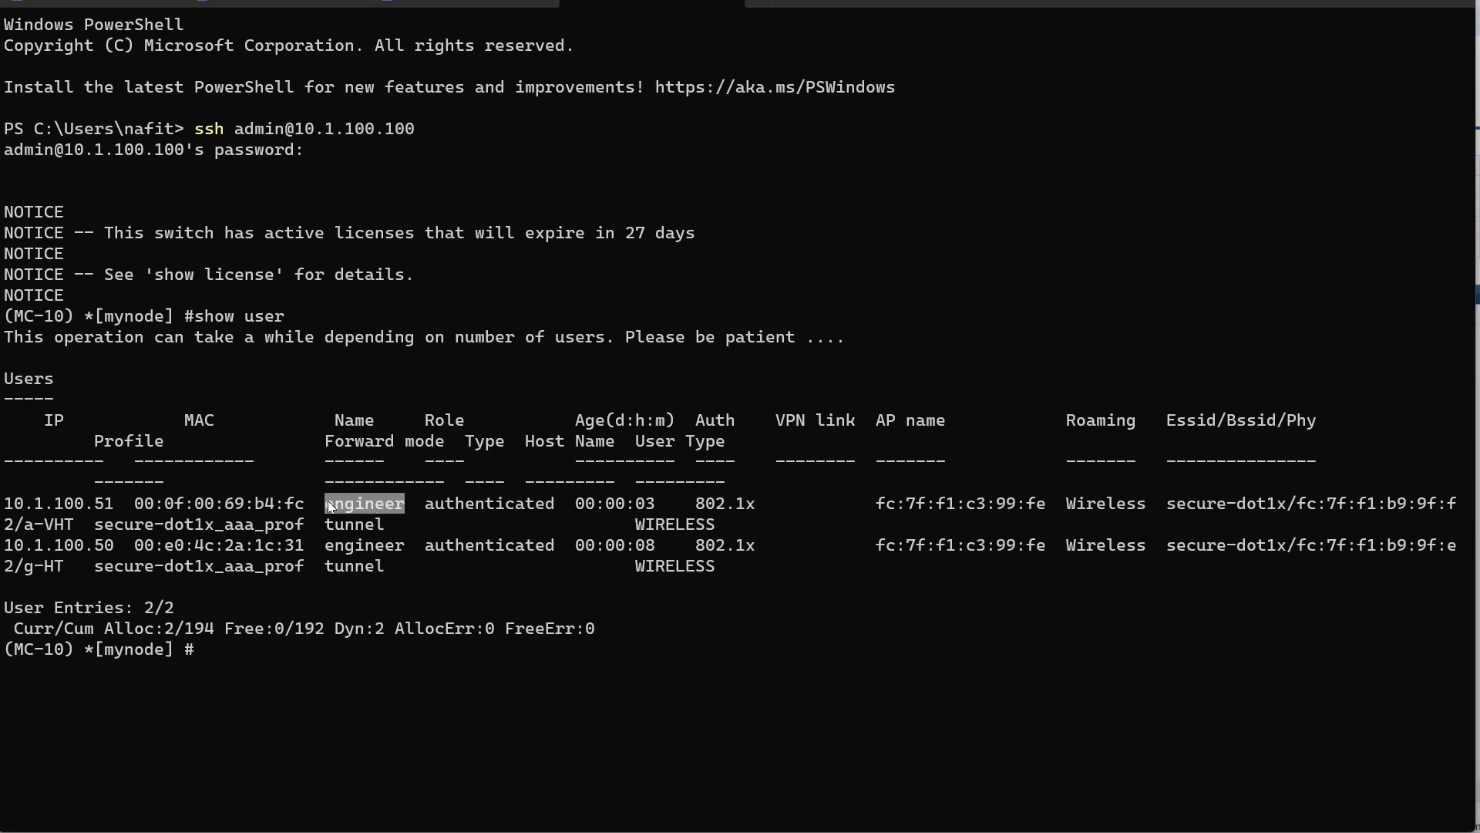
drag(393, 529, 340, 529)
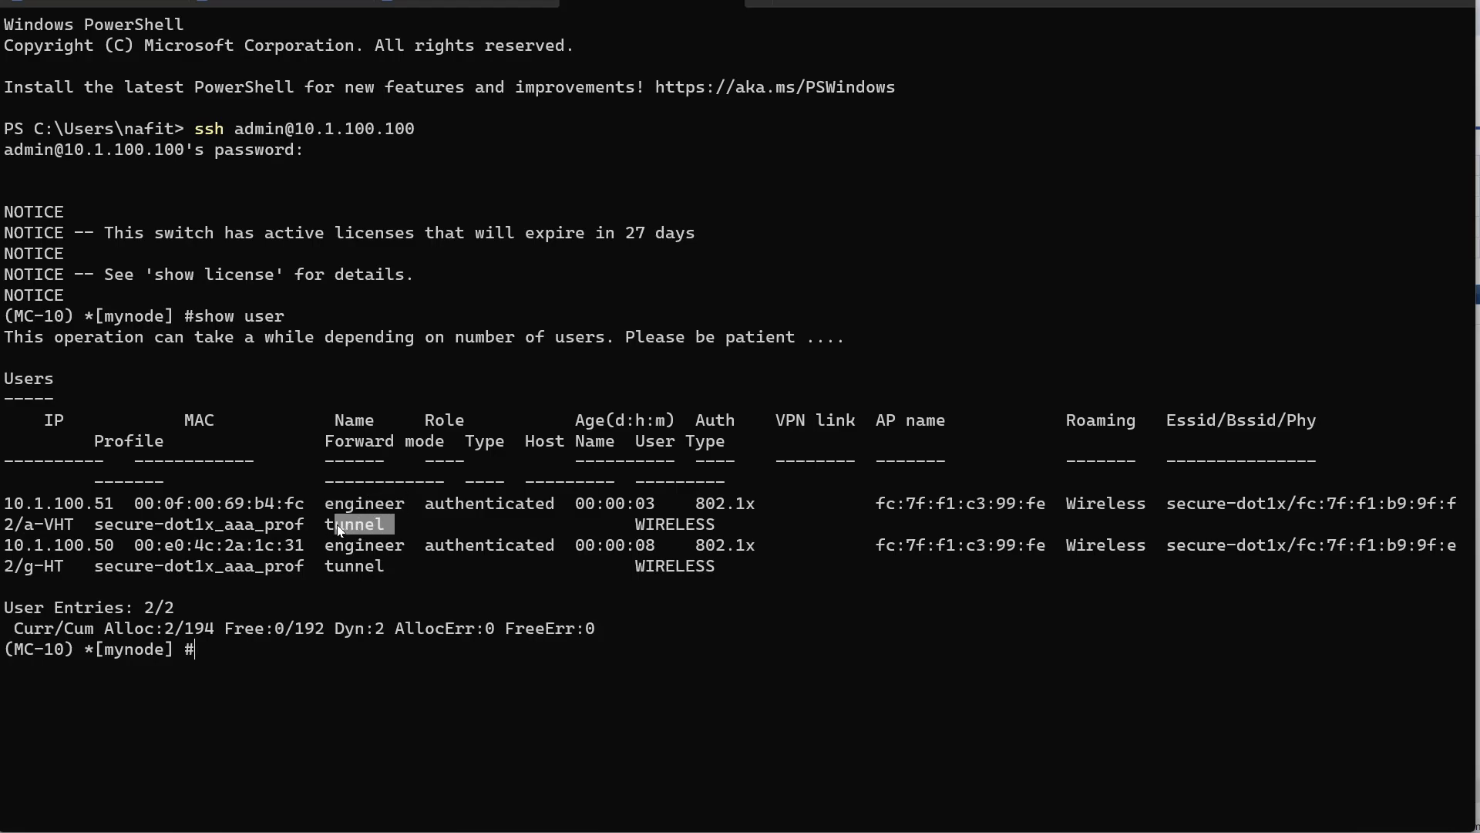
drag(122, 504, 4, 509)
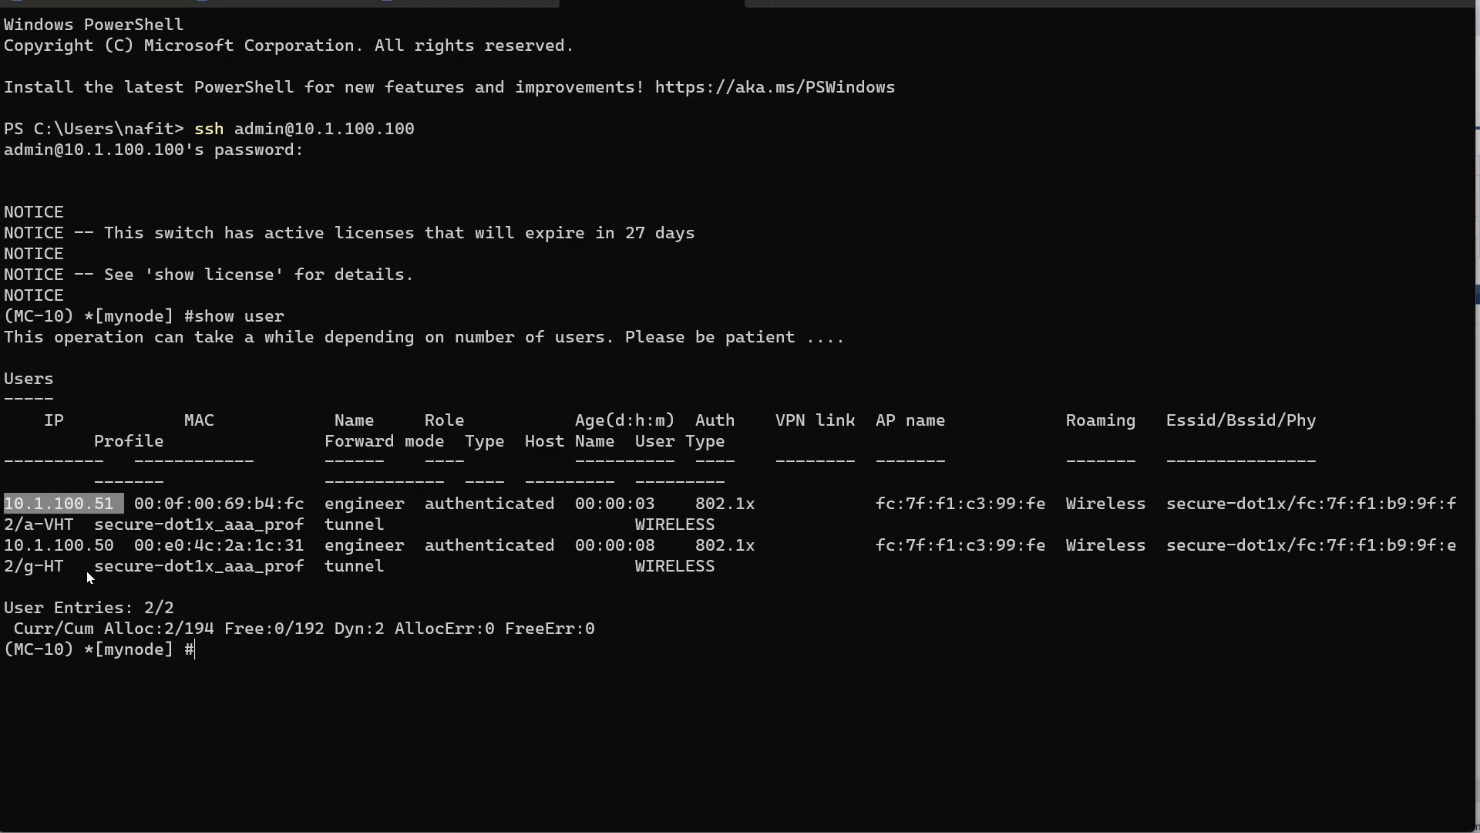
drag(117, 554, 14, 550)
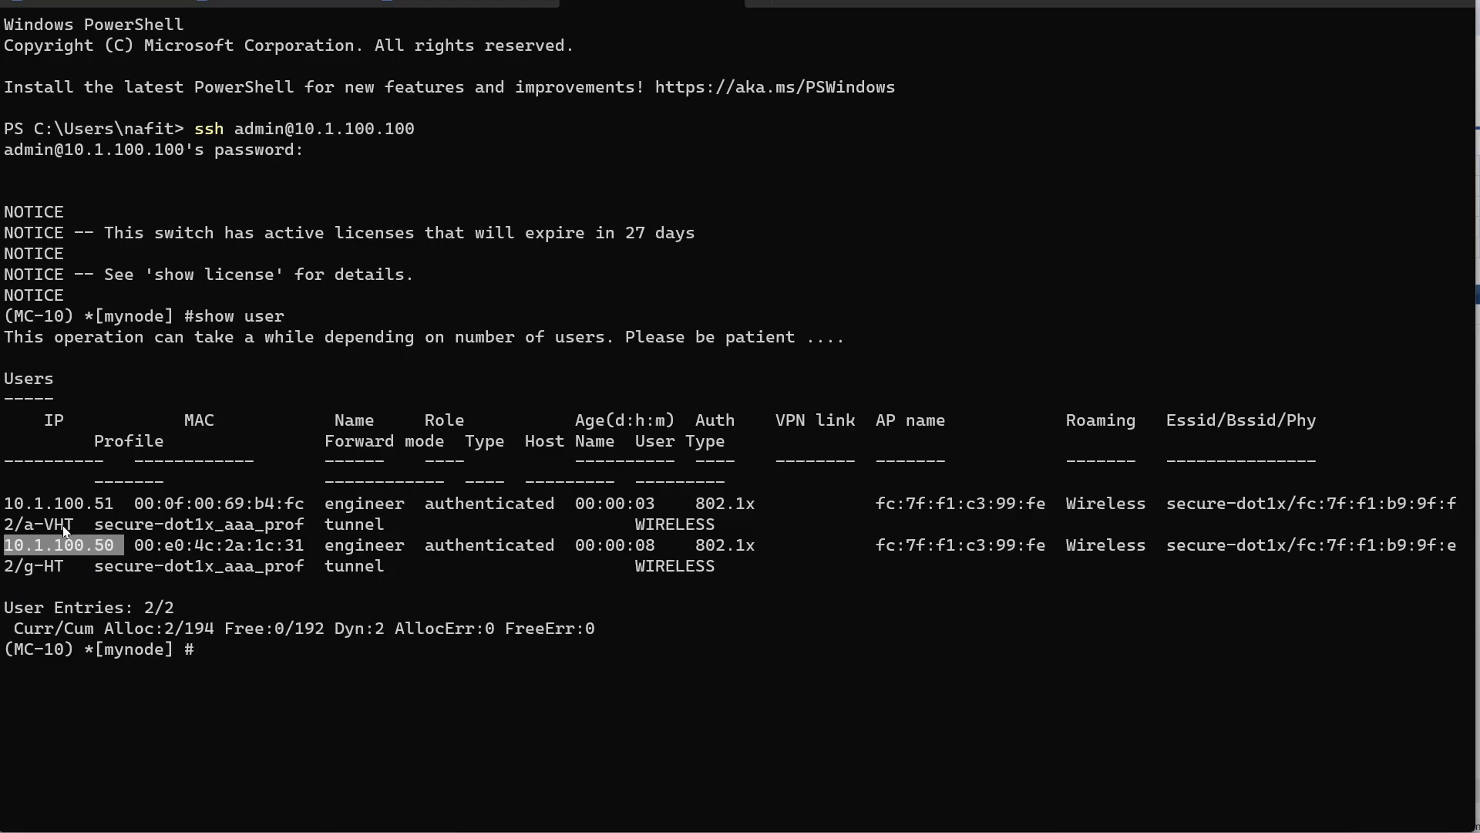
click(293, 700)
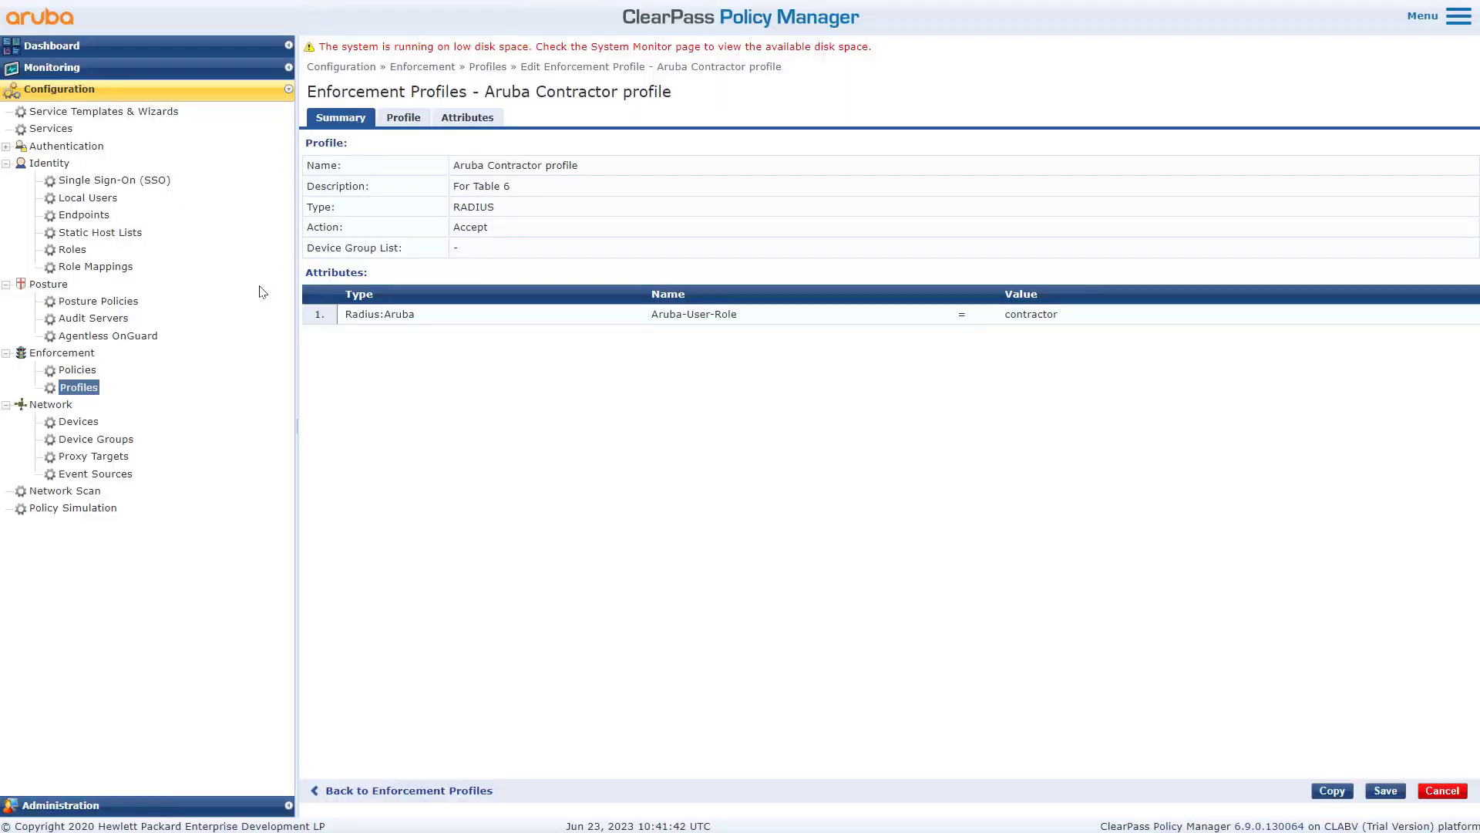
- Confirm local user test1 still has the [Employee] role without saving, then return to Enforcement Policies
click(85, 198)
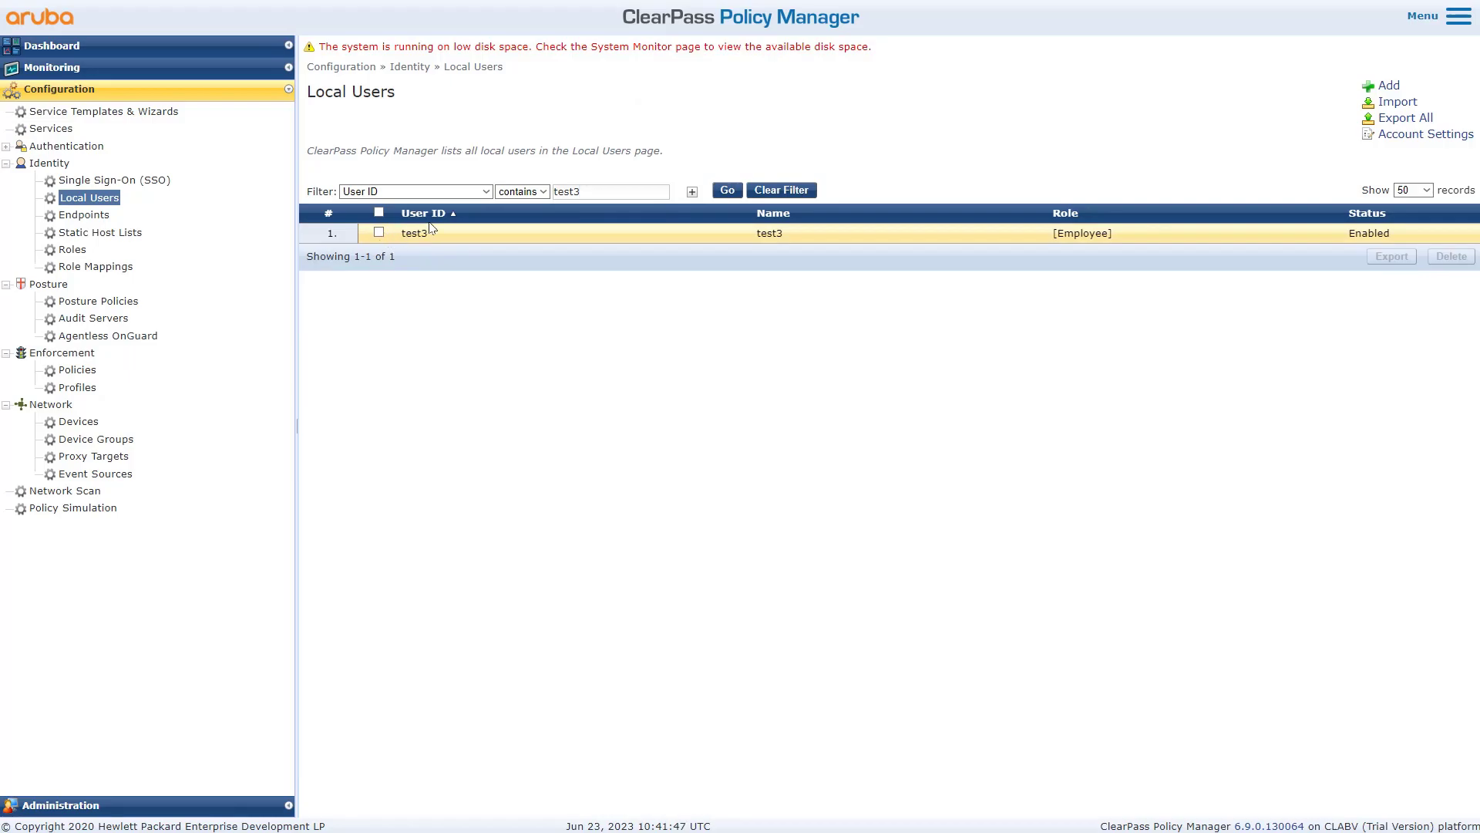
click(781, 189)
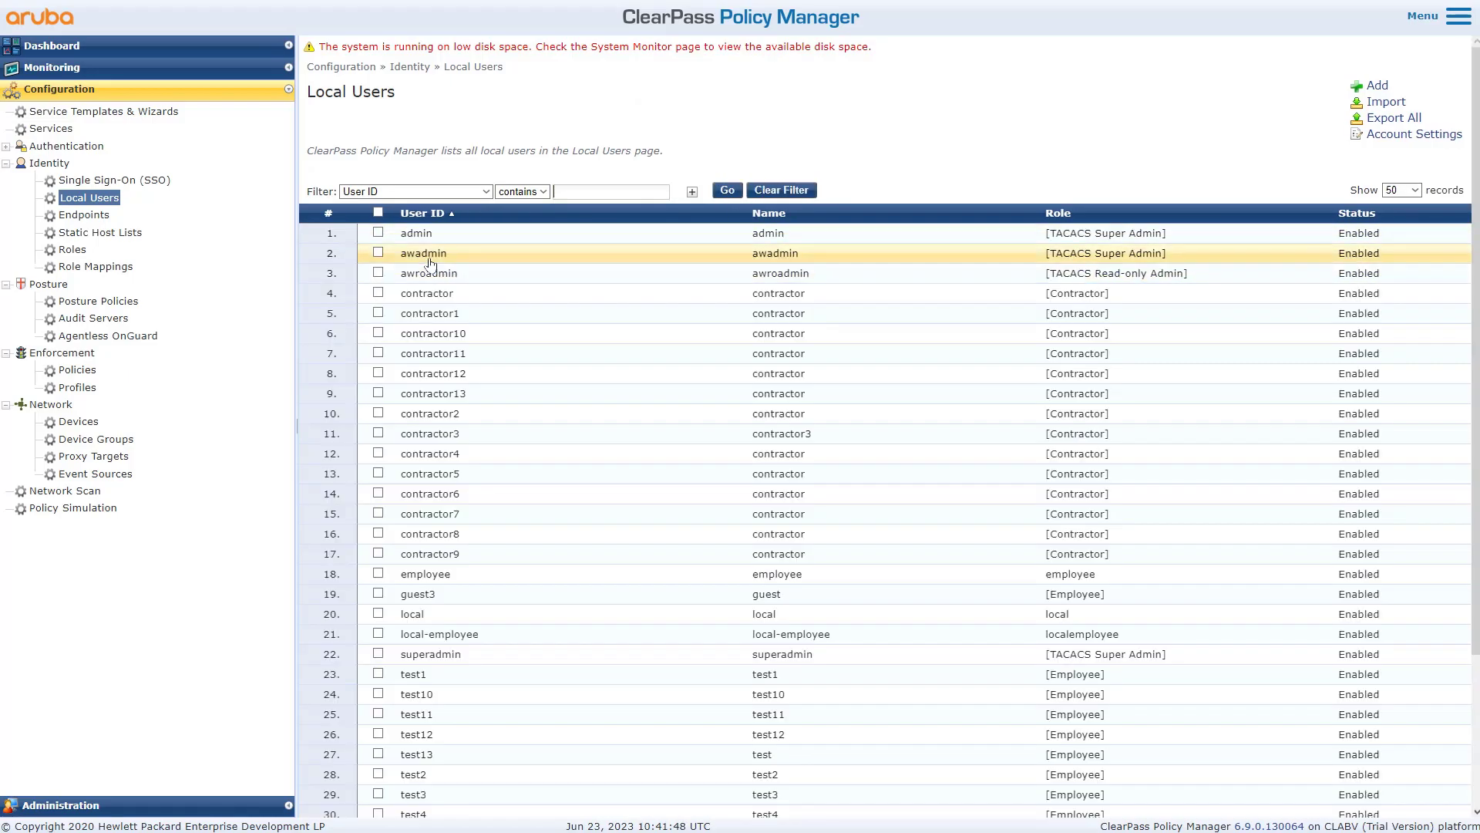
click(445, 675)
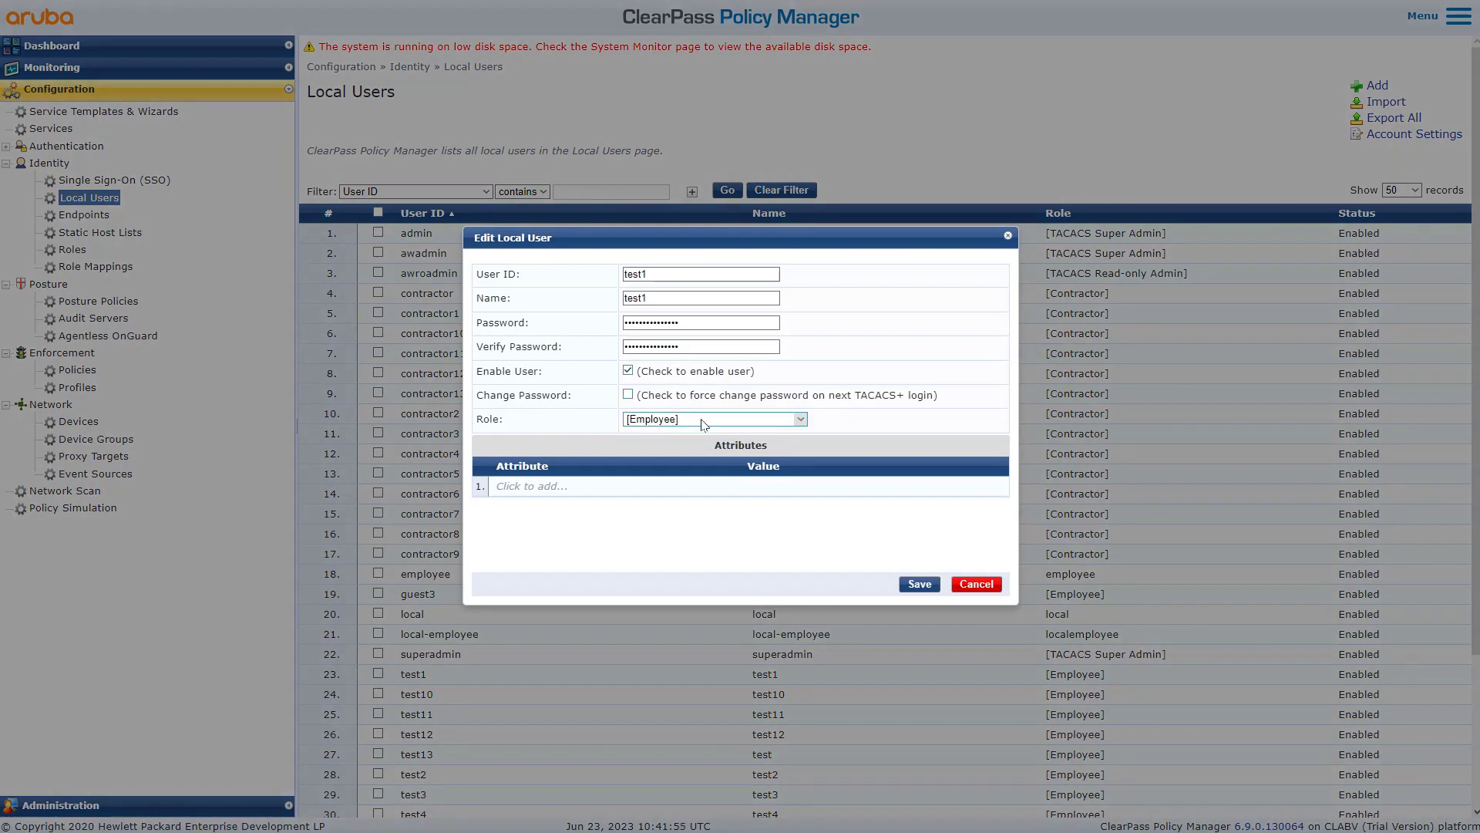
click(805, 429)
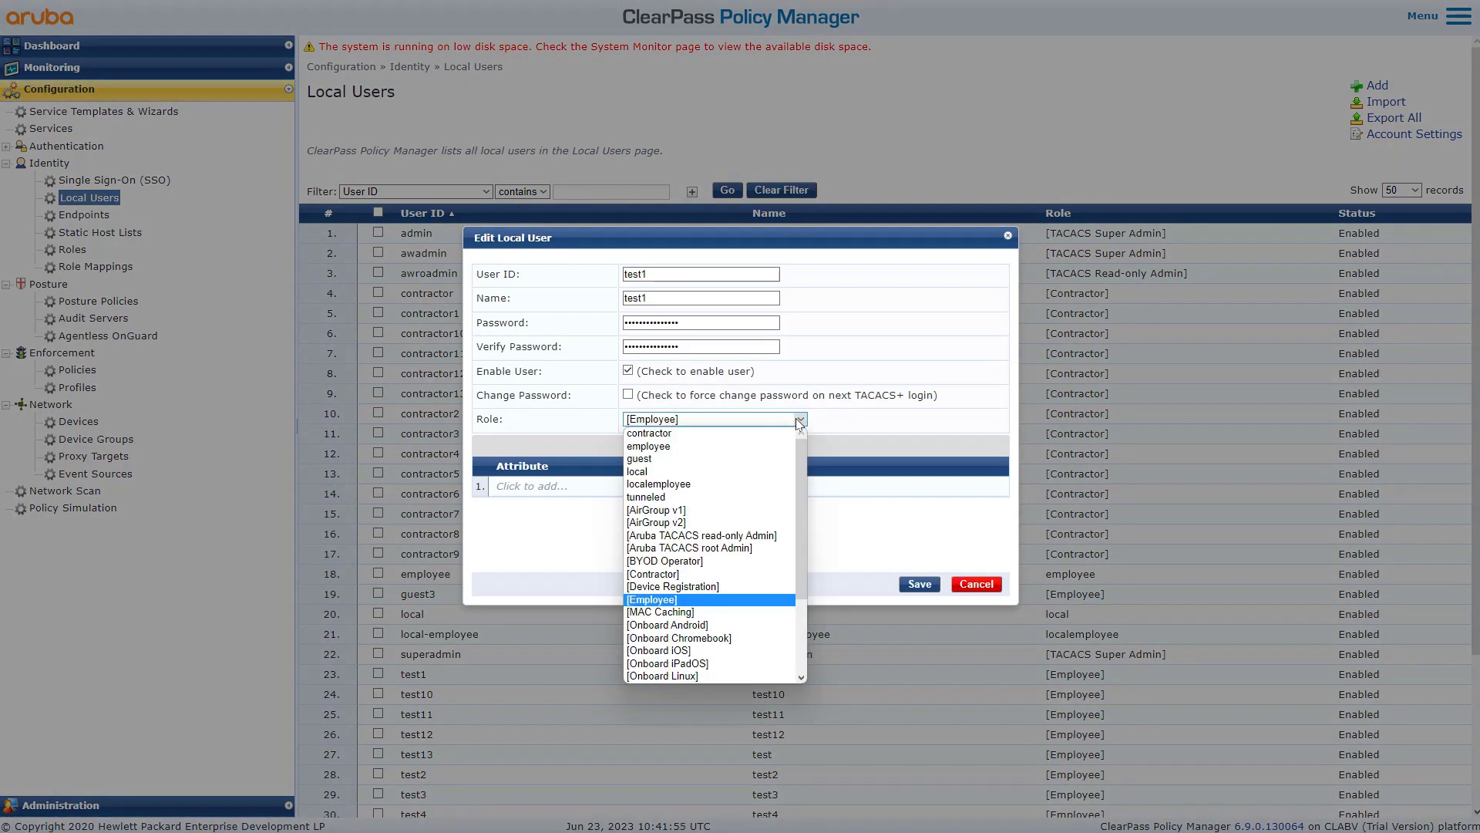
click(688, 596)
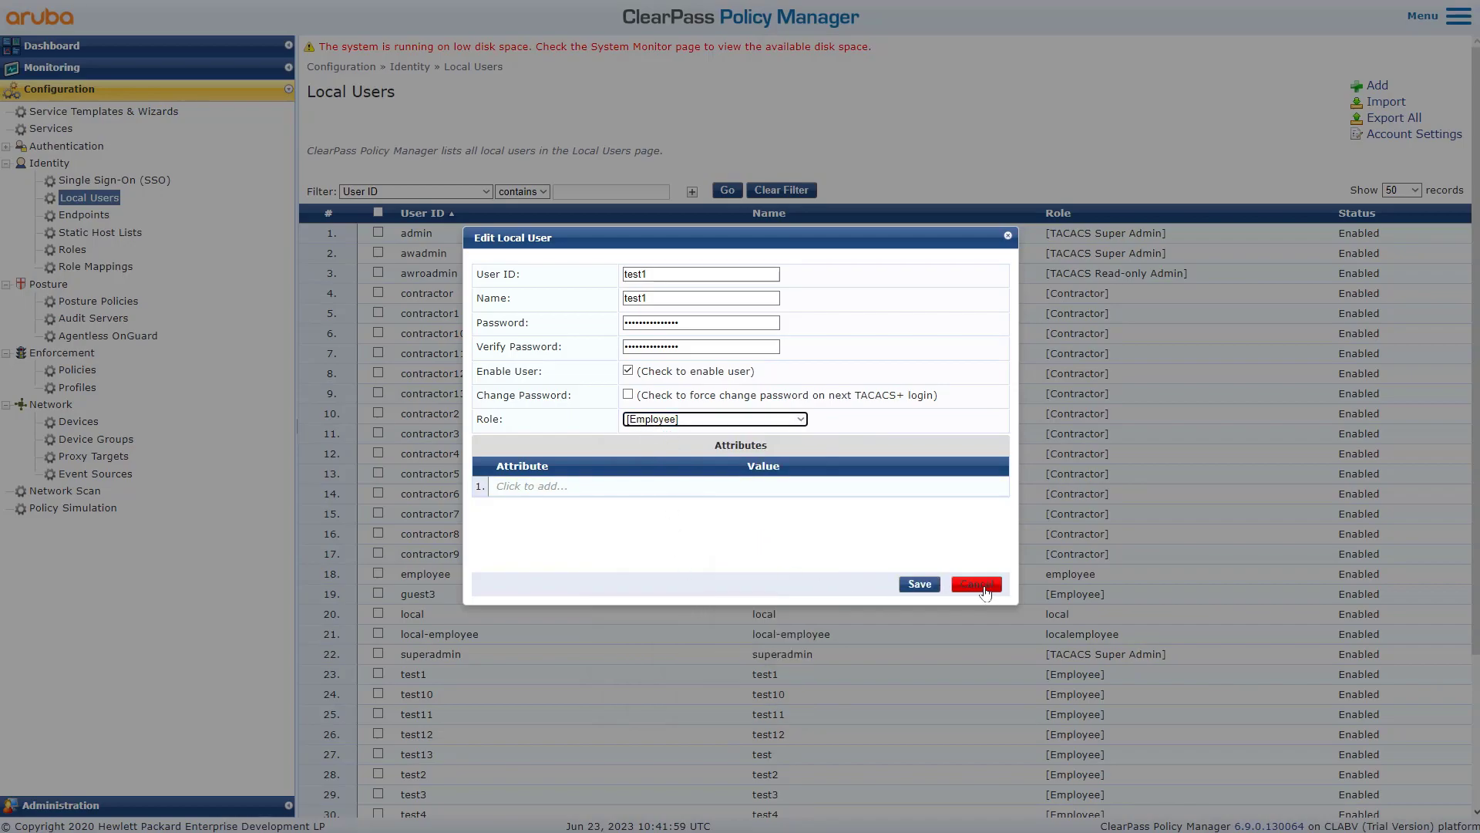
click(976, 586)
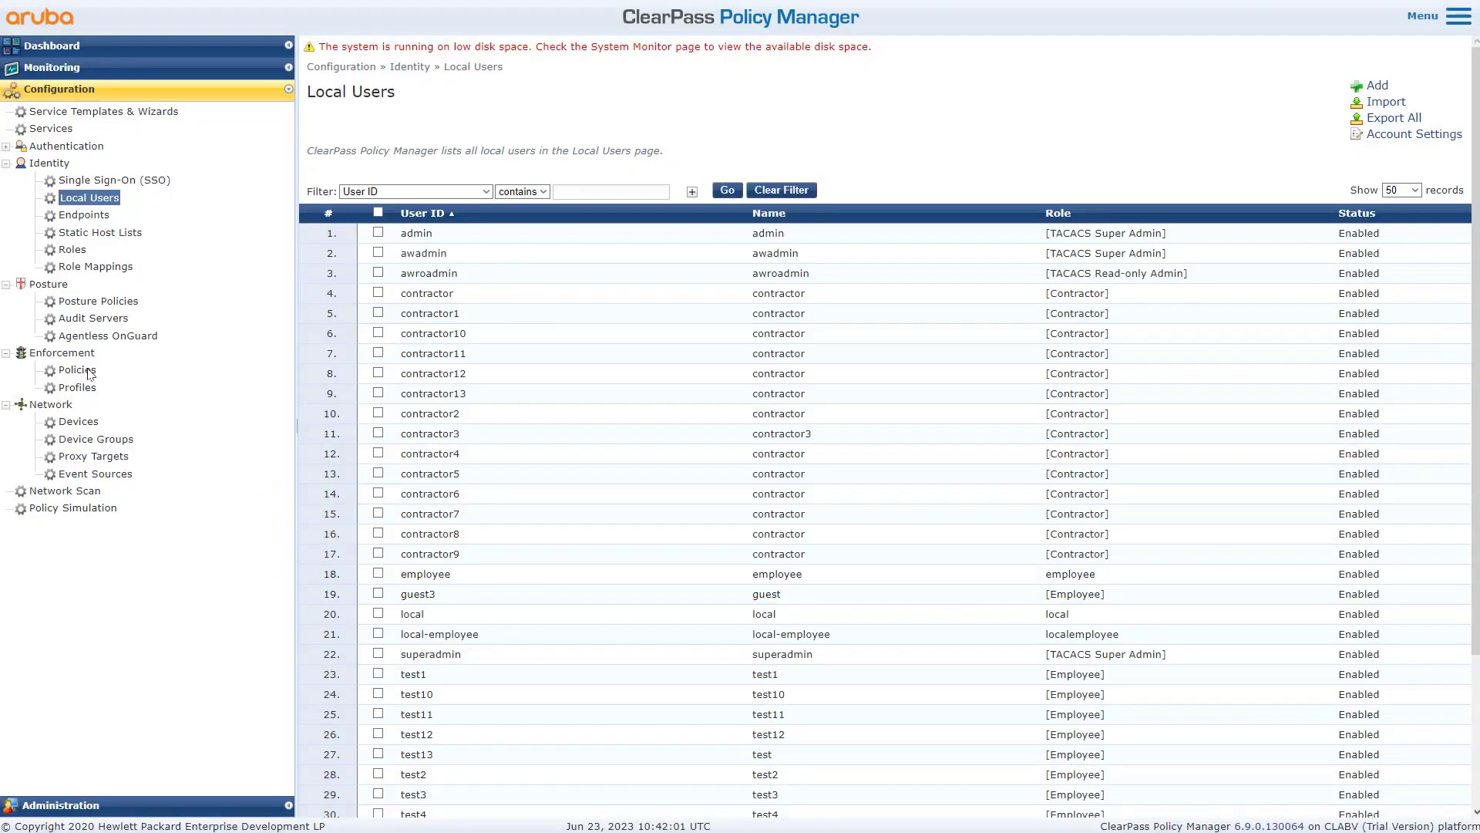
click(87, 372)
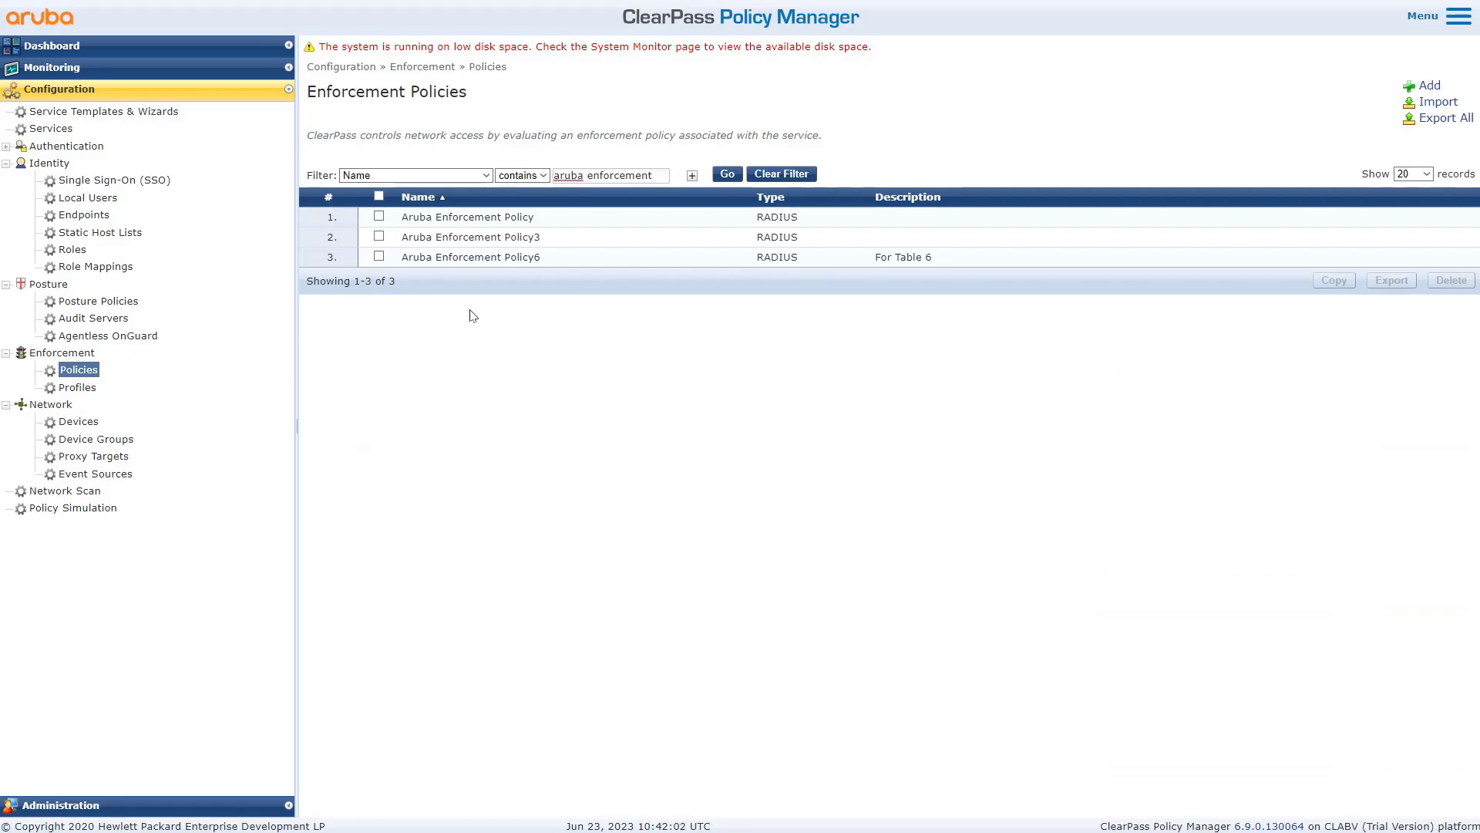
- Open the Aruba Enforcement Policy and copy rule 1's Employee profile name
click(481, 223)
drag(528, 319, 339, 330)
drag(1078, 317, 951, 328)
key(ctrl+c)
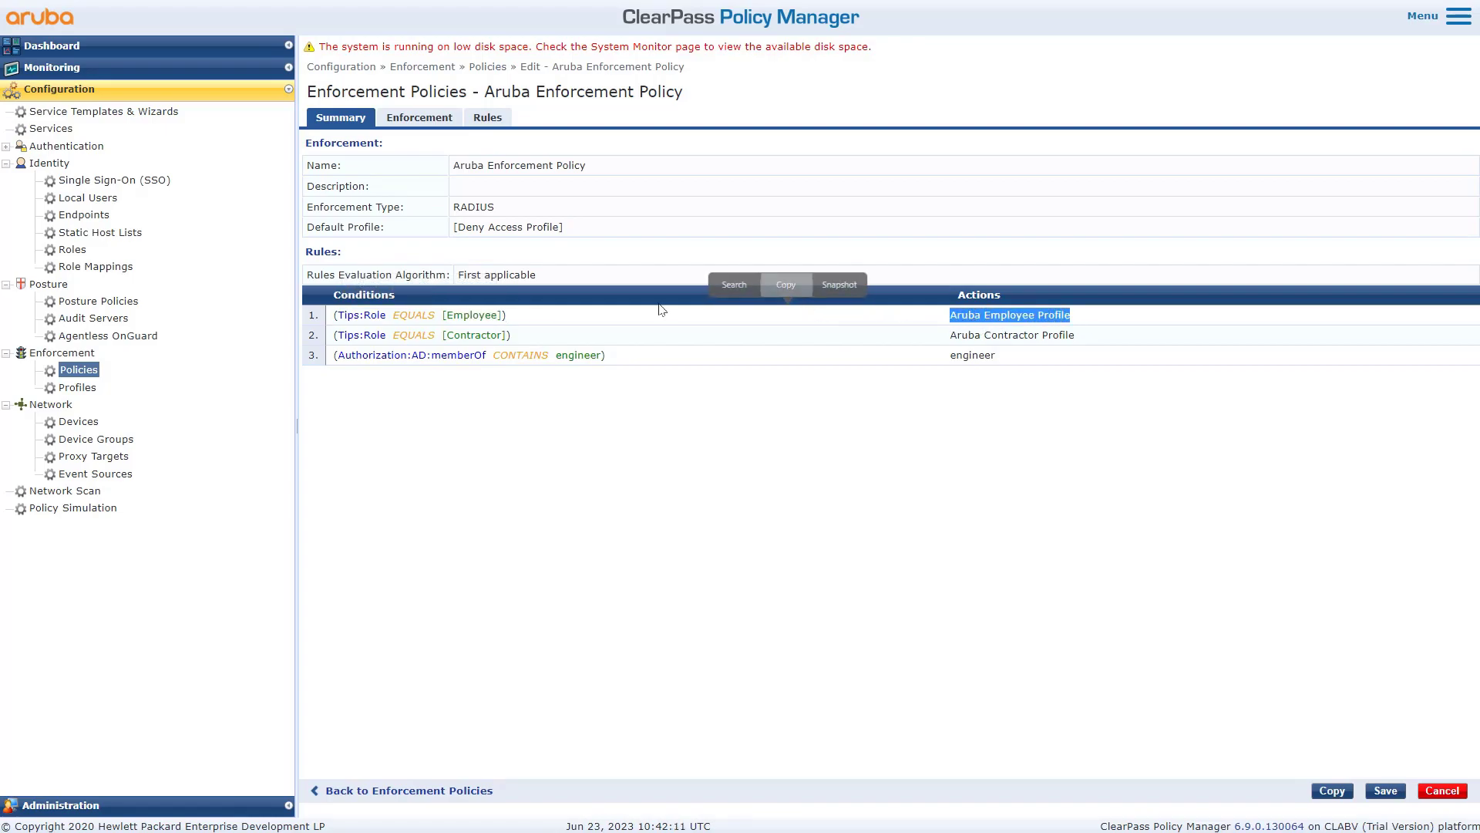
- Filter Enforcement Profiles by that name and open Aruba Employee Profile, checking Aruba-User-Role authenticated
click(74, 391)
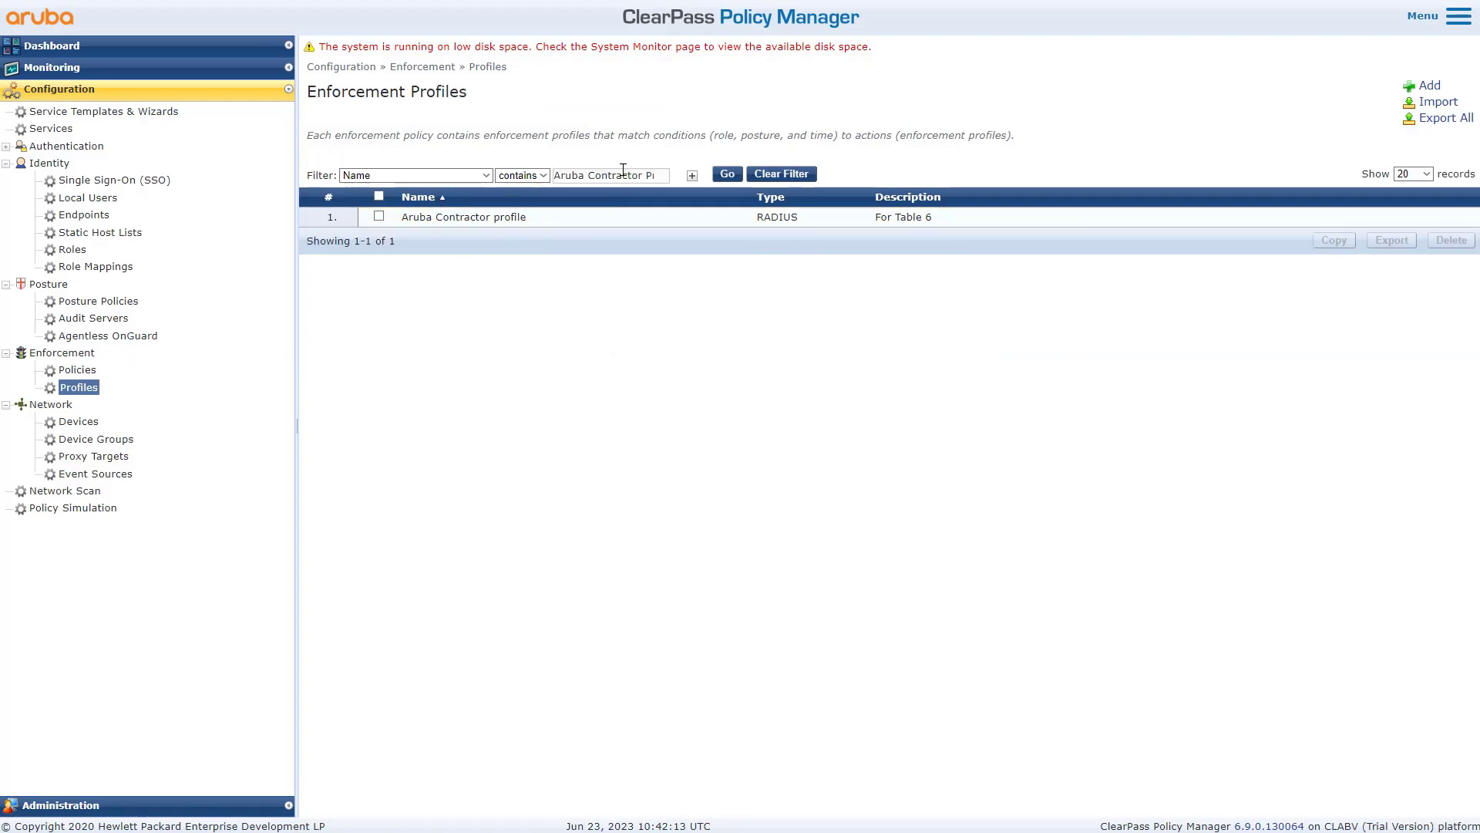
click(781, 174)
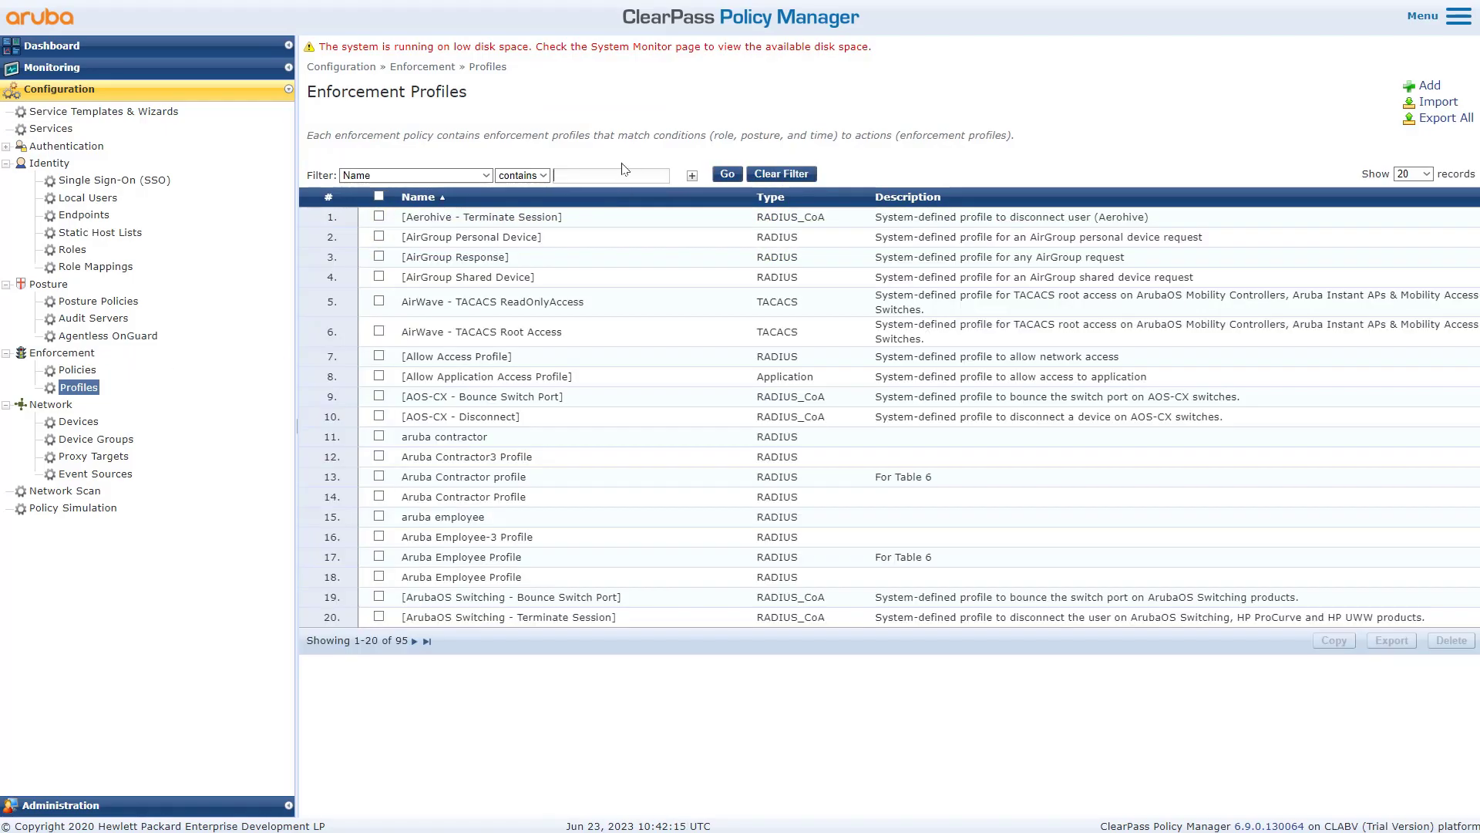
key(ctrl+v)
key(Return)
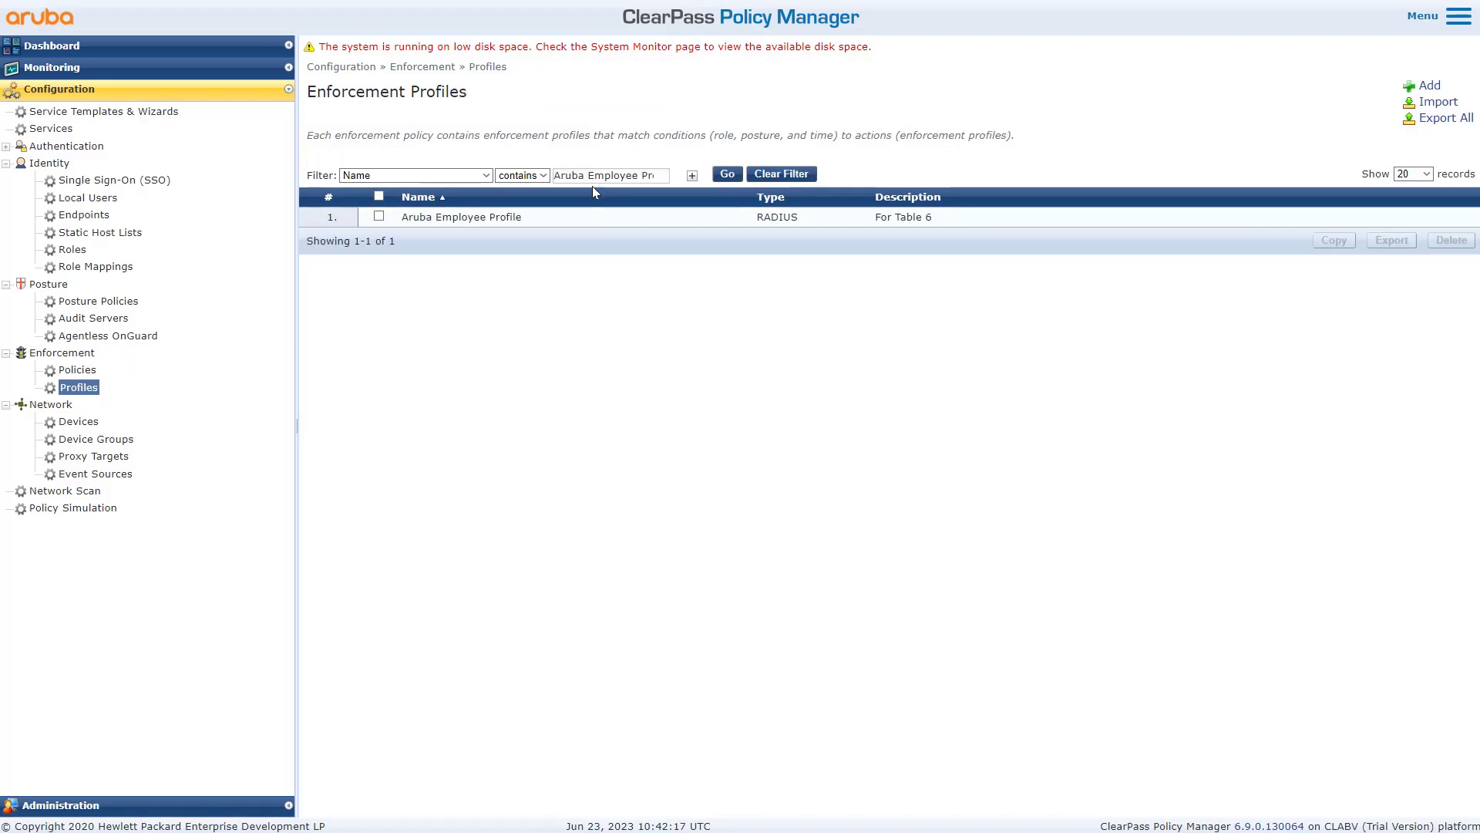
click(487, 220)
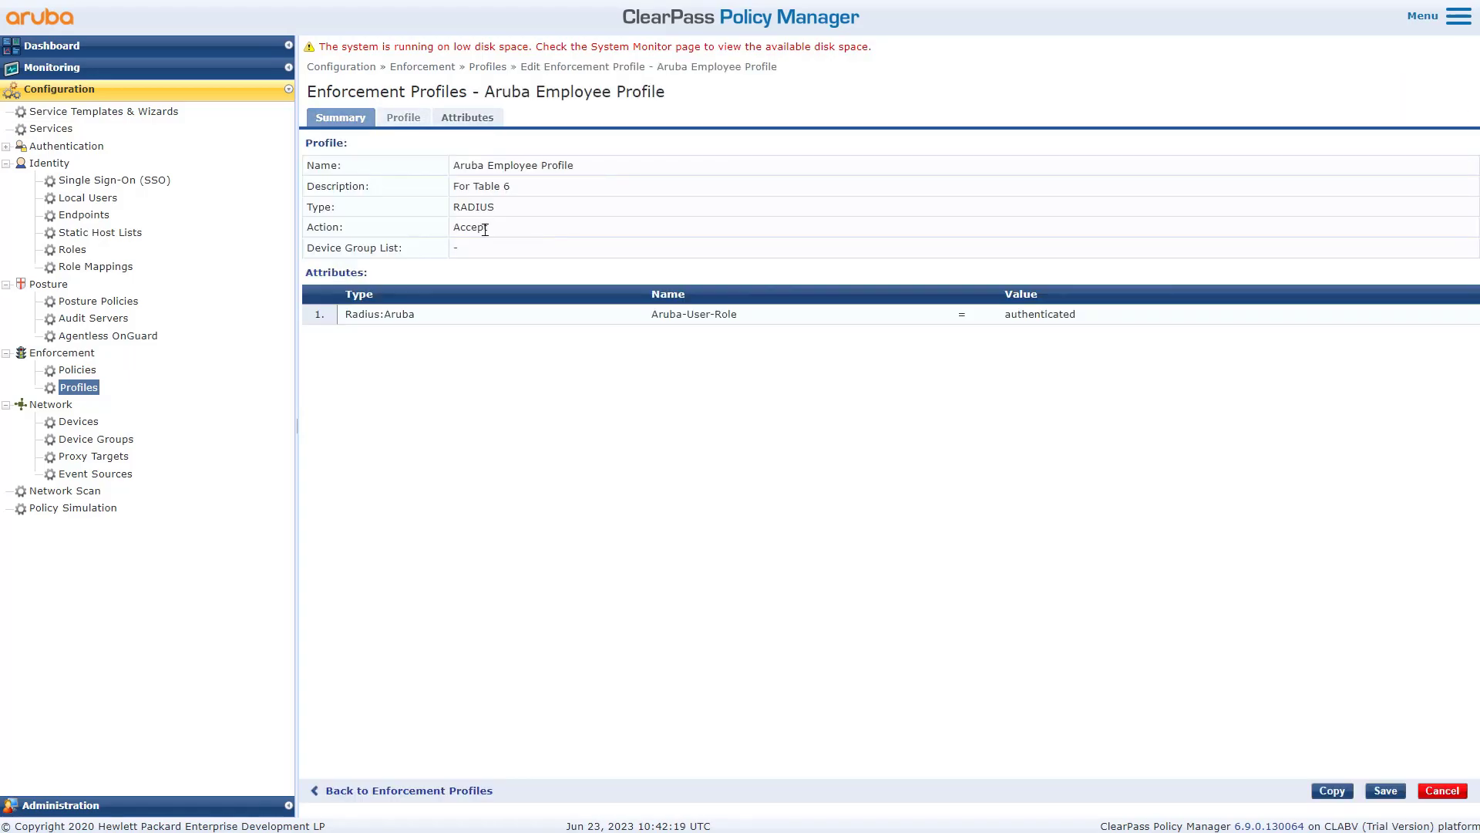
drag(739, 330, 657, 318)
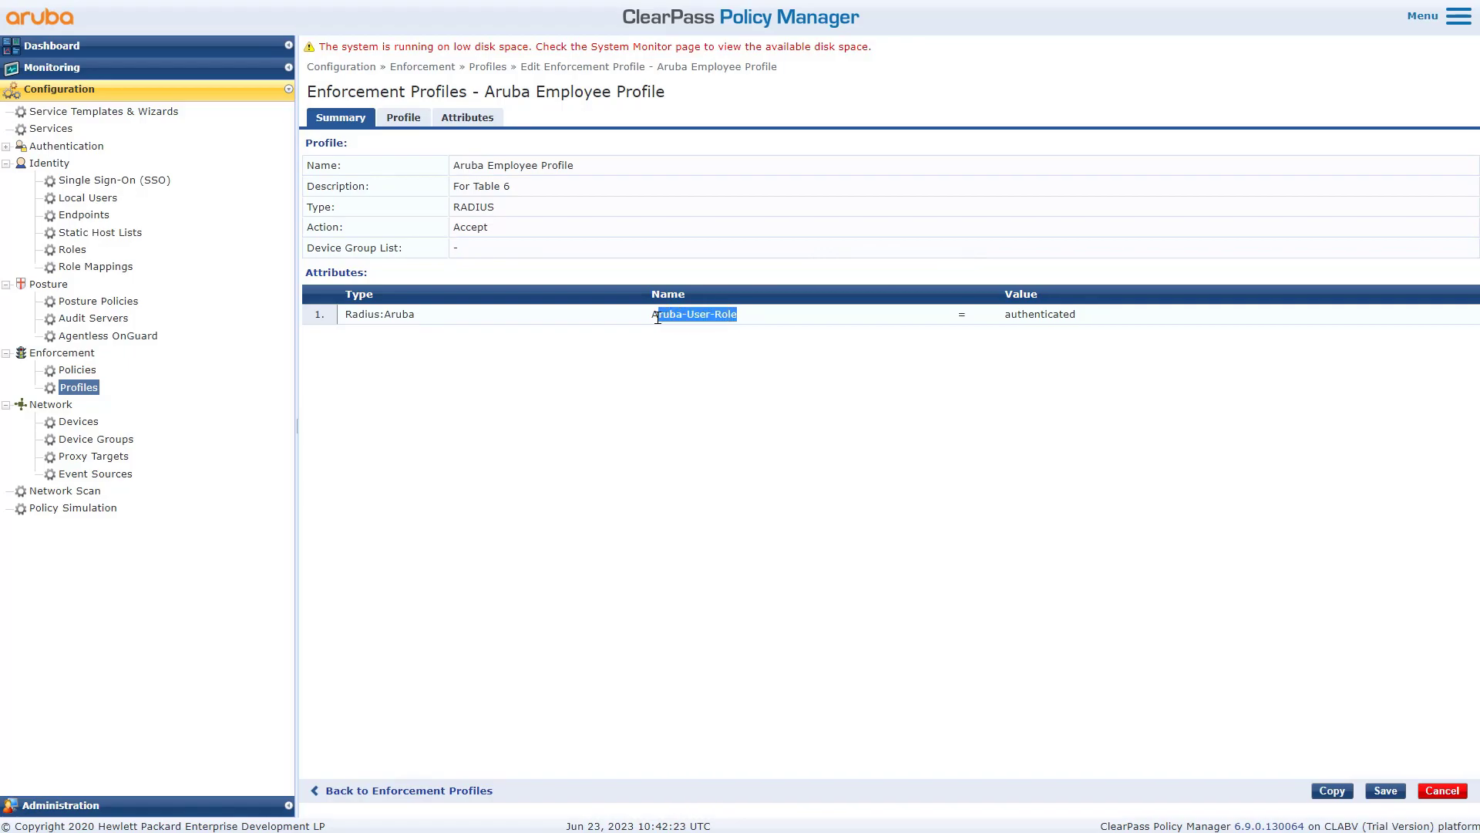
drag(1079, 318, 1012, 319)
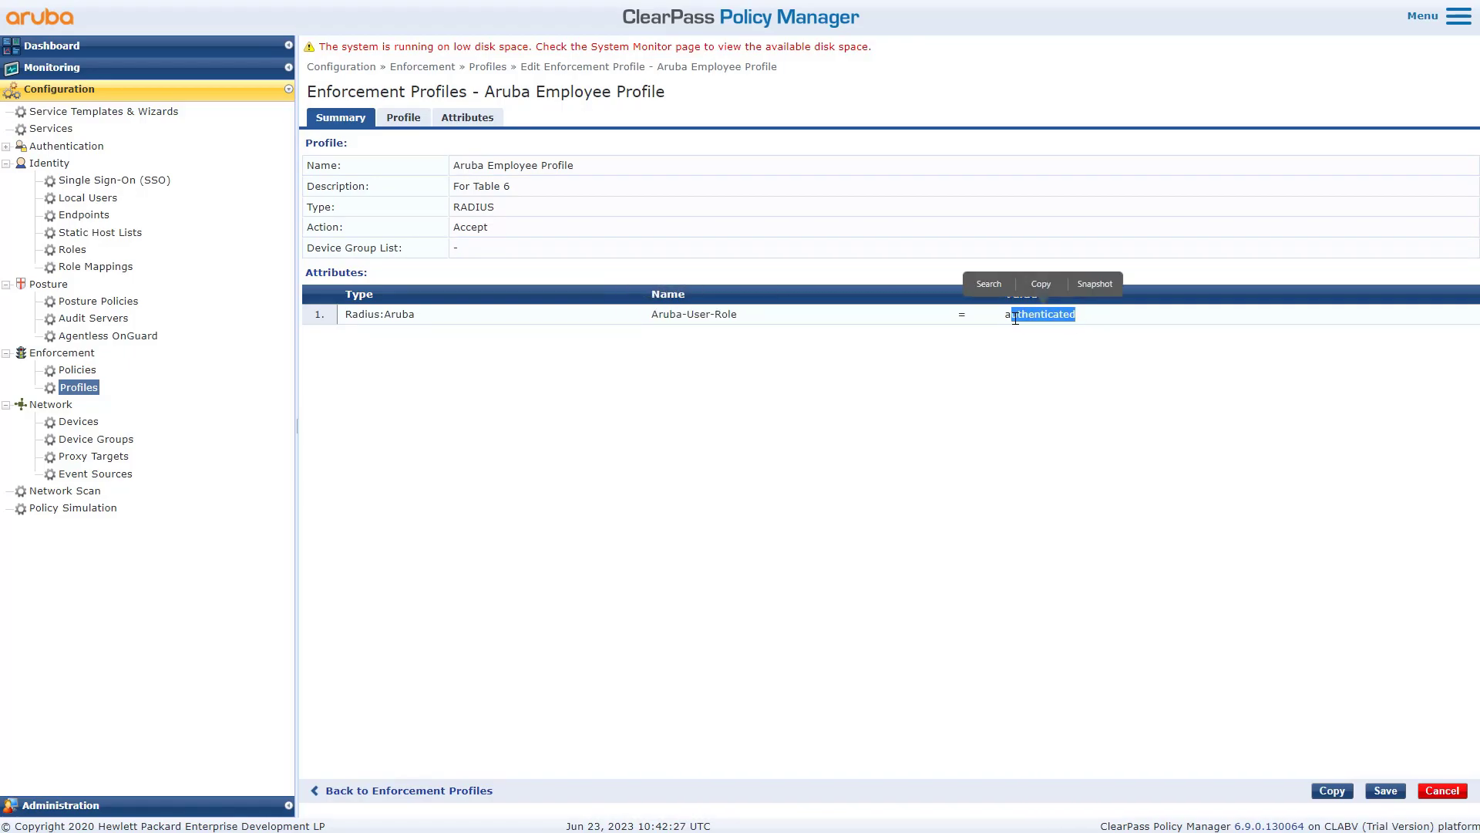
click(884, 419)
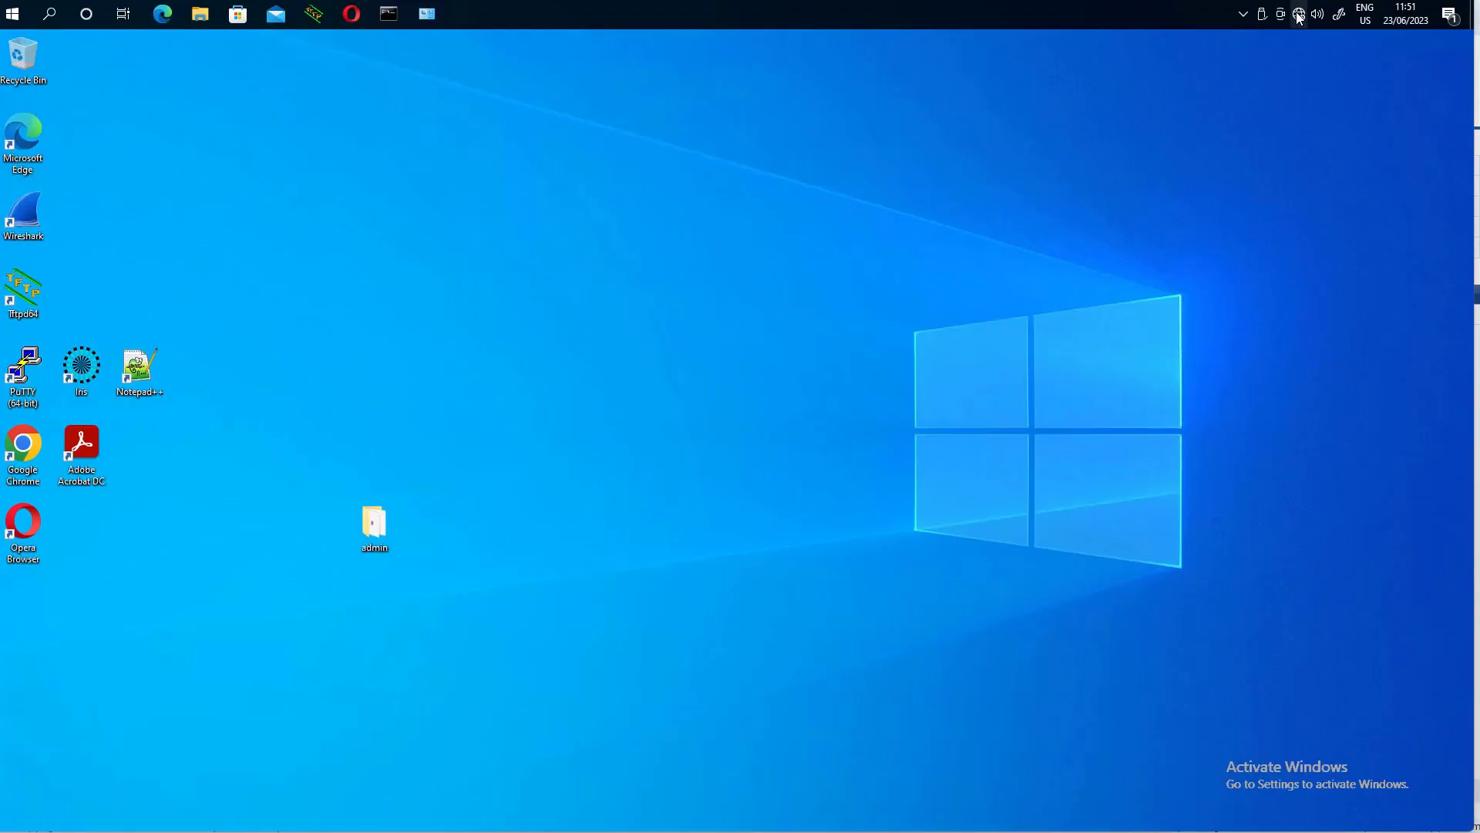
- Connect to secure-dot1x as user test1 with its password and accept the prompt
click(1300, 17)
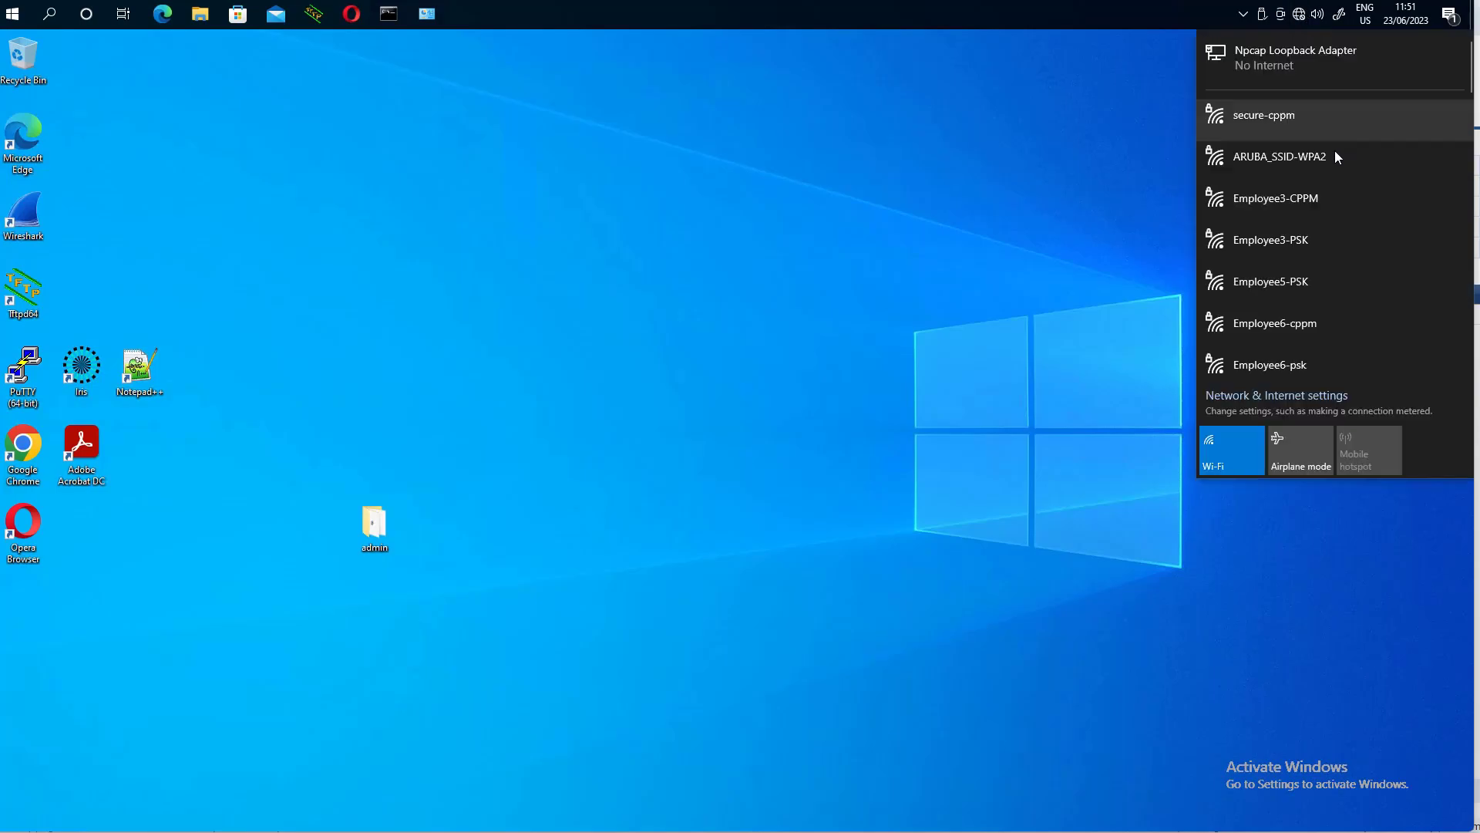
scroll(1295, 260, down, 5)
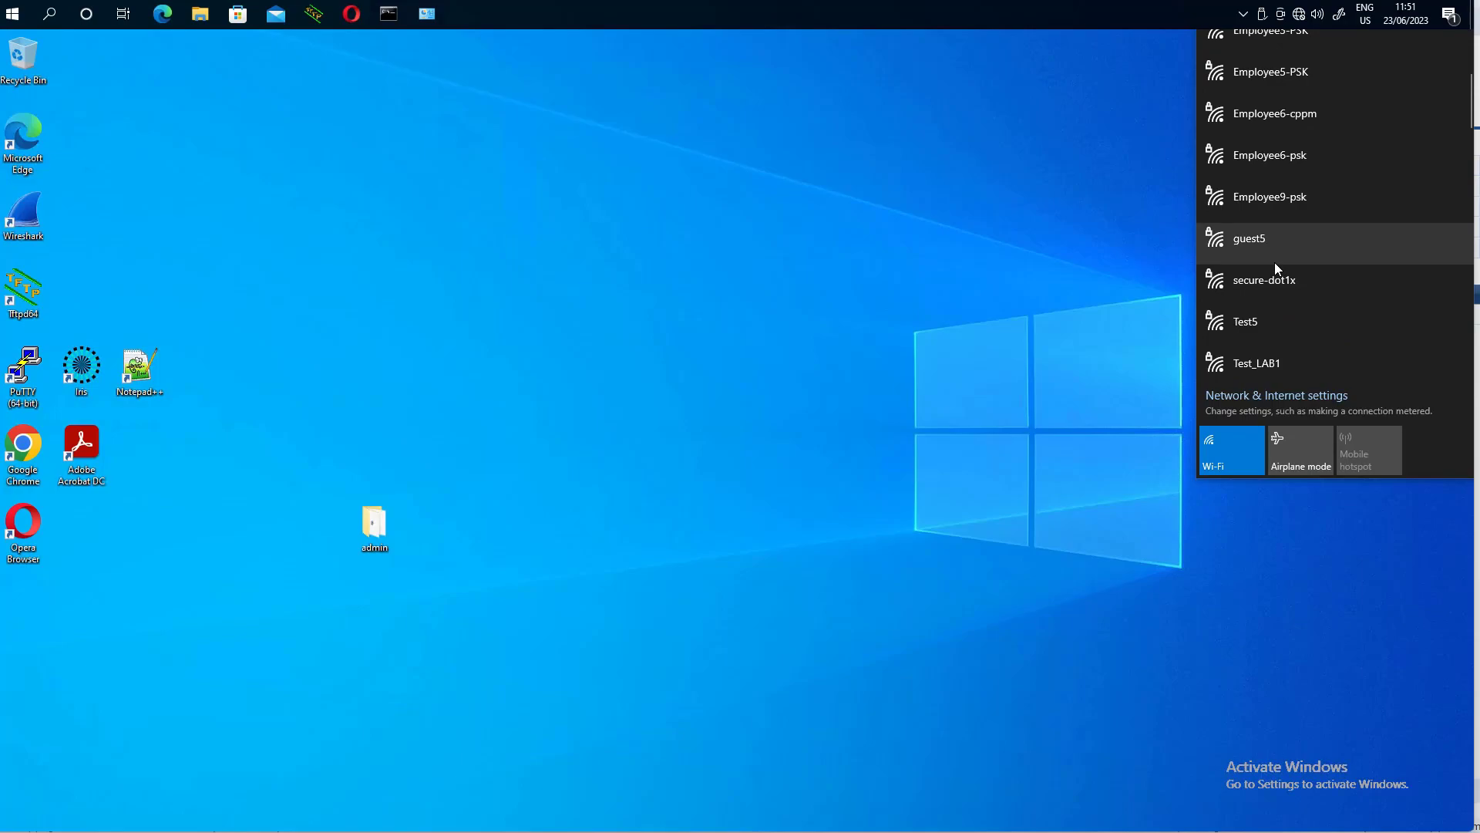
click(1276, 279)
click(1414, 348)
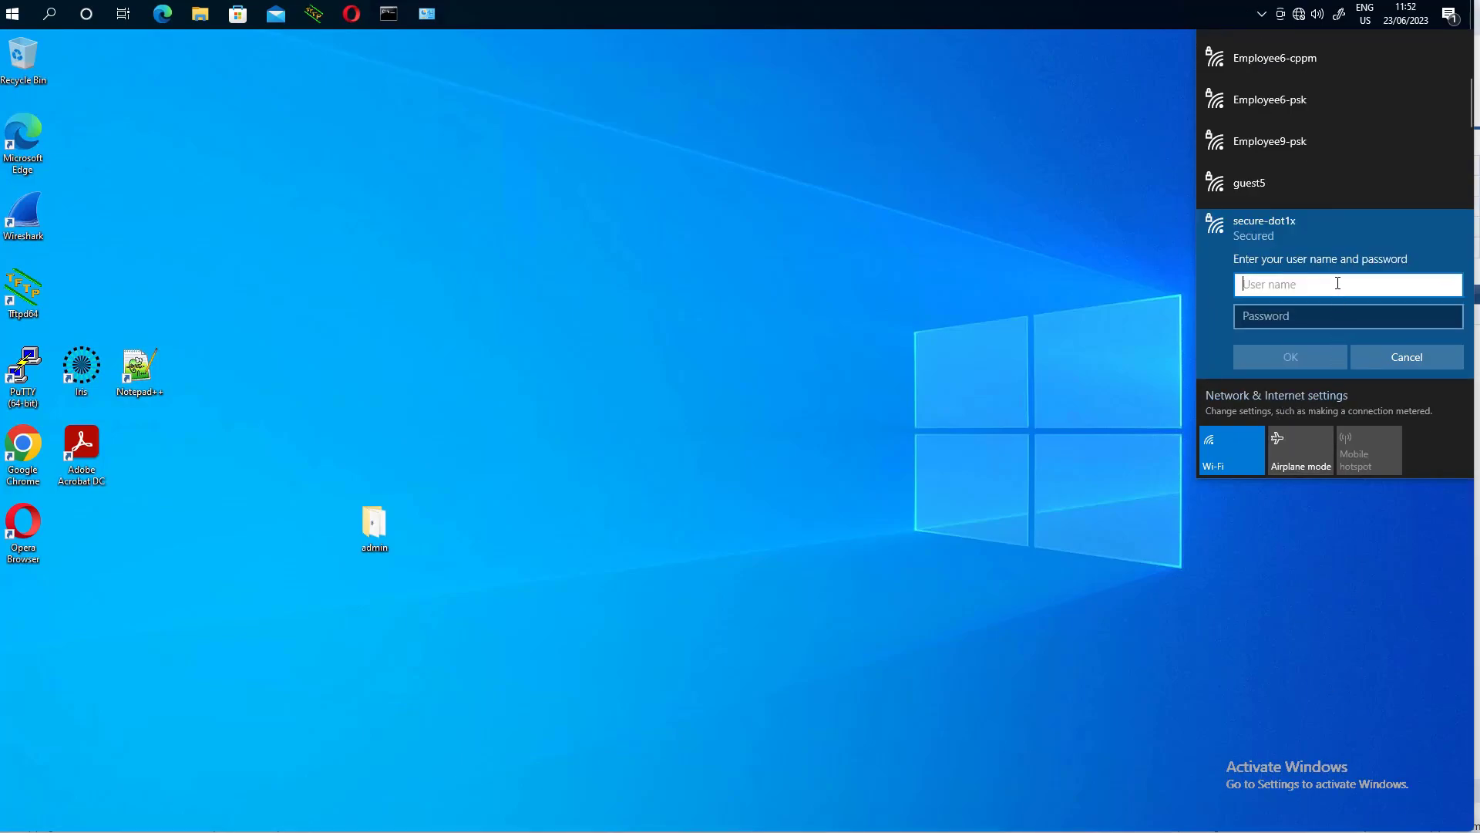
text(test1)
key(Tab)
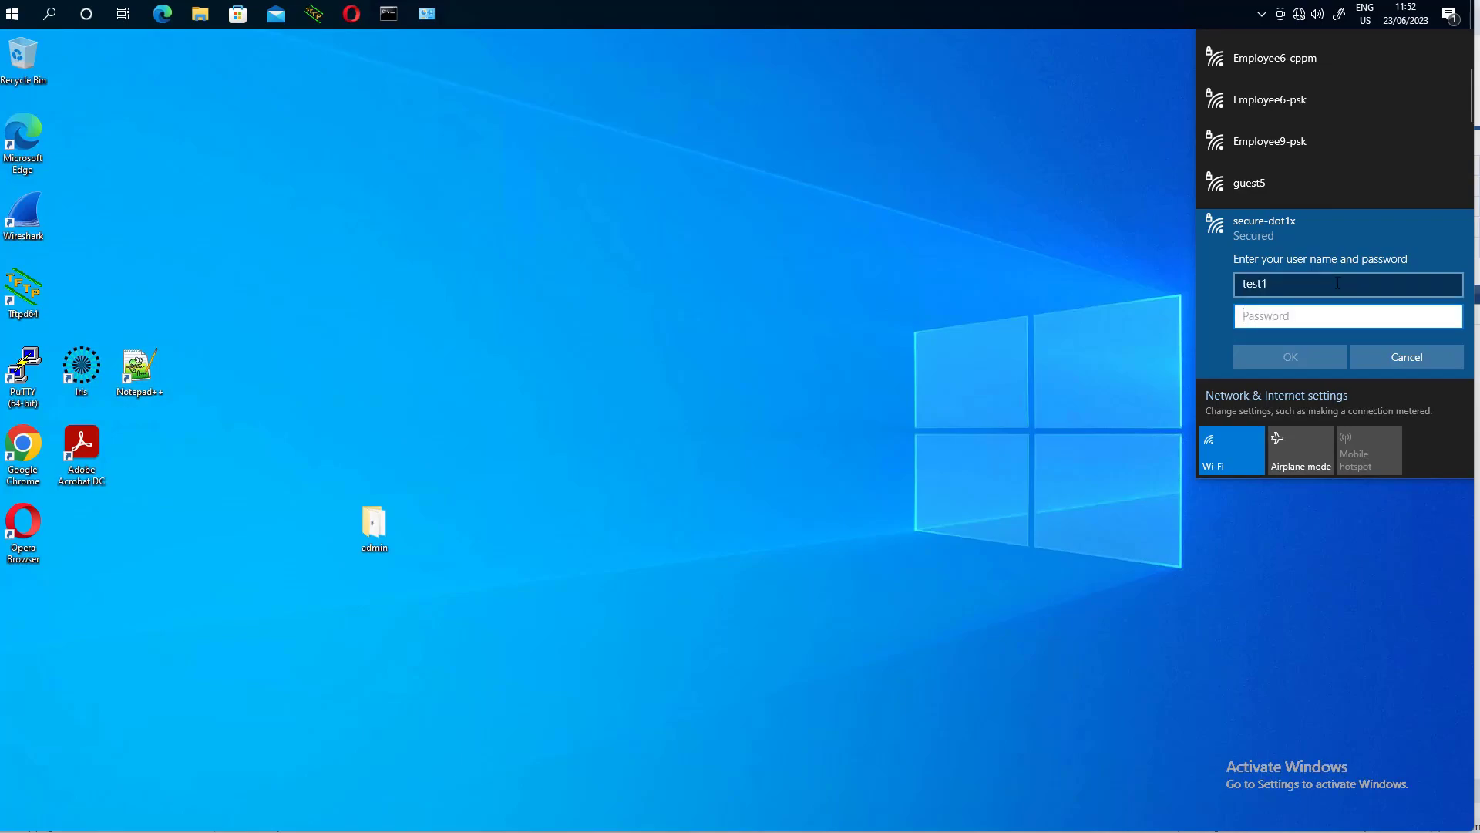
text(•••••)
key(Return)
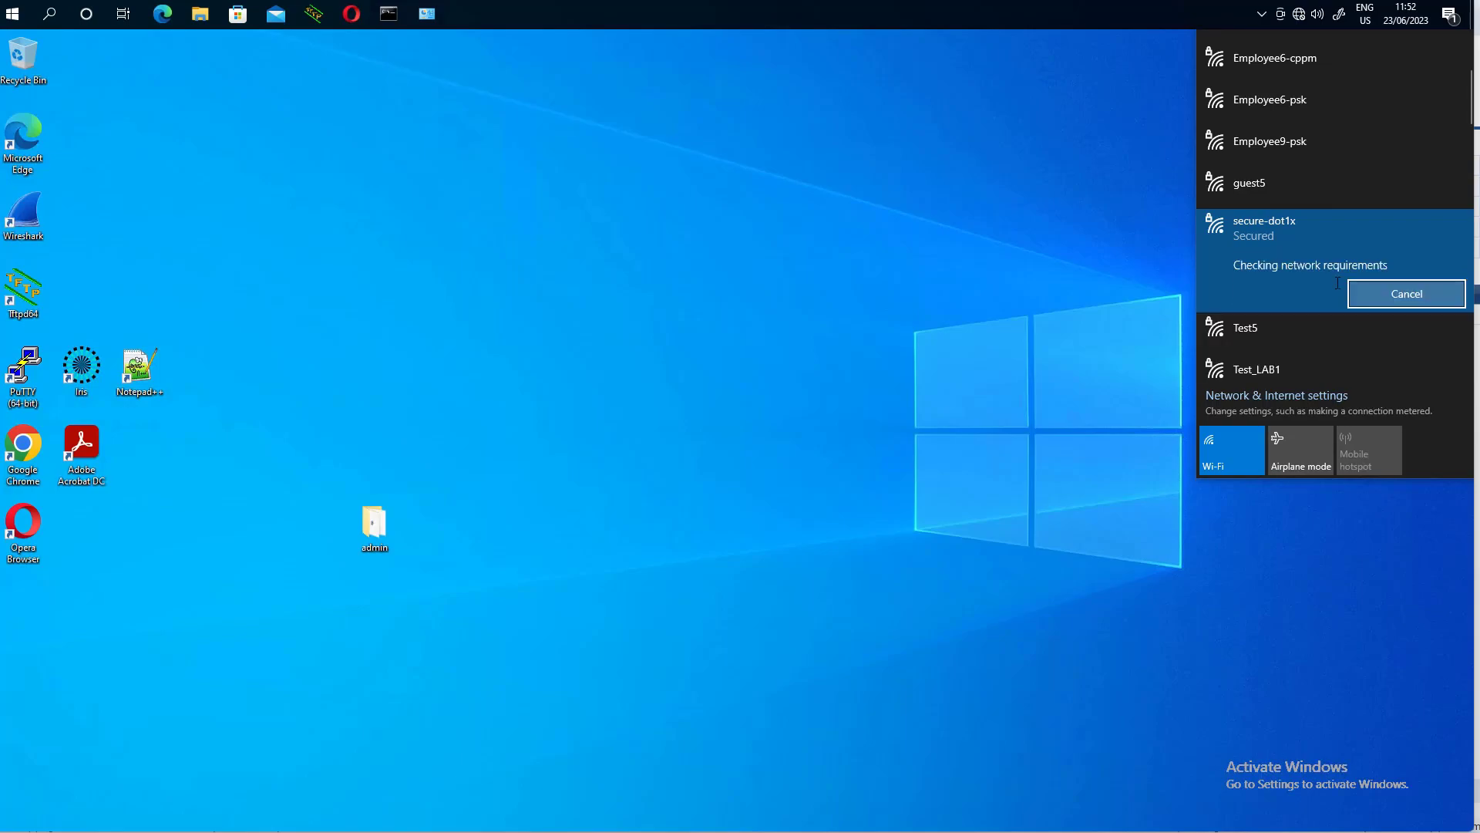
click(1291, 267)
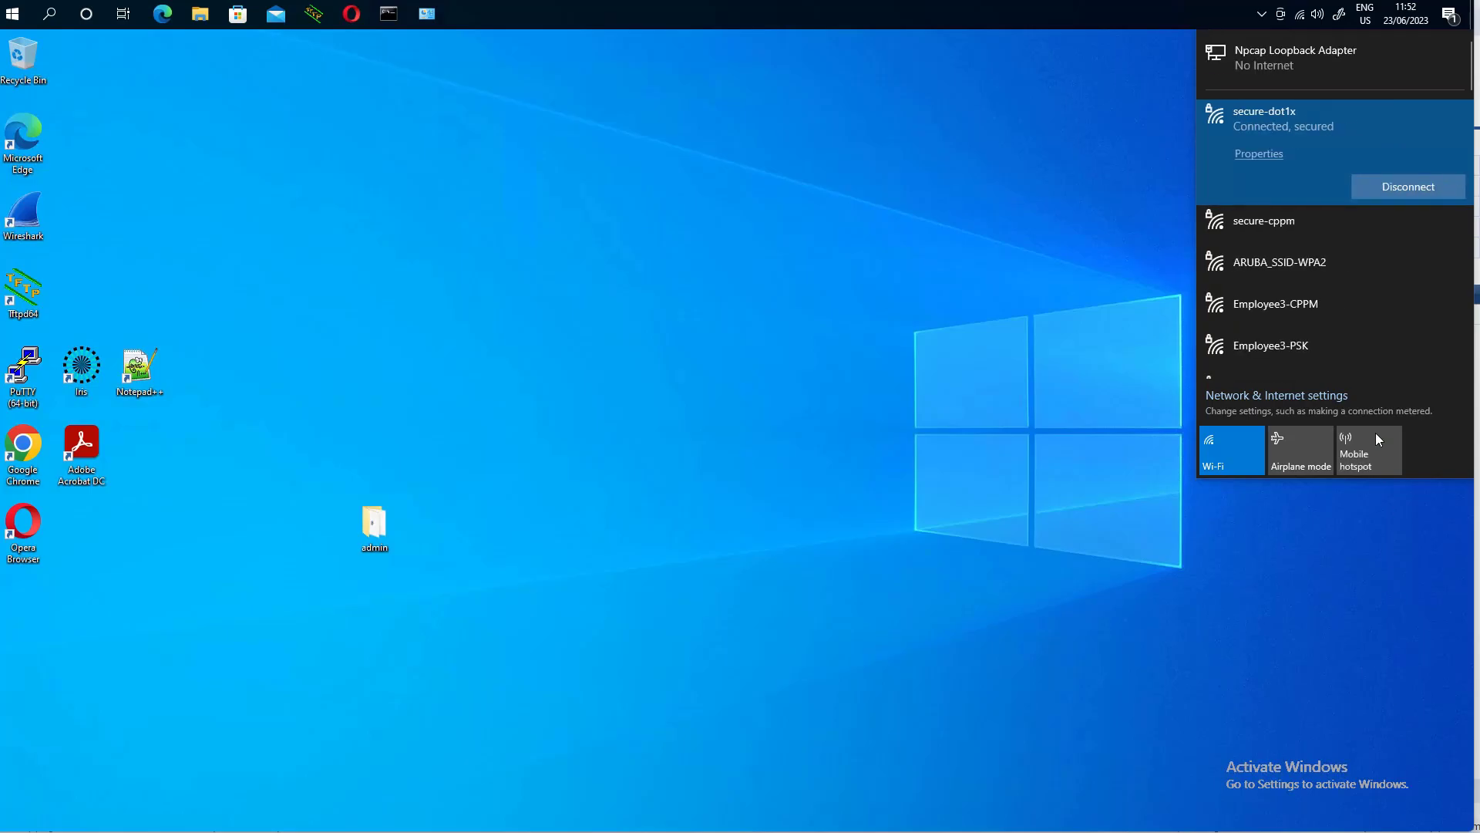
- Check the connection properties for the IPv4 address 10.1.101.50
click(1259, 154)
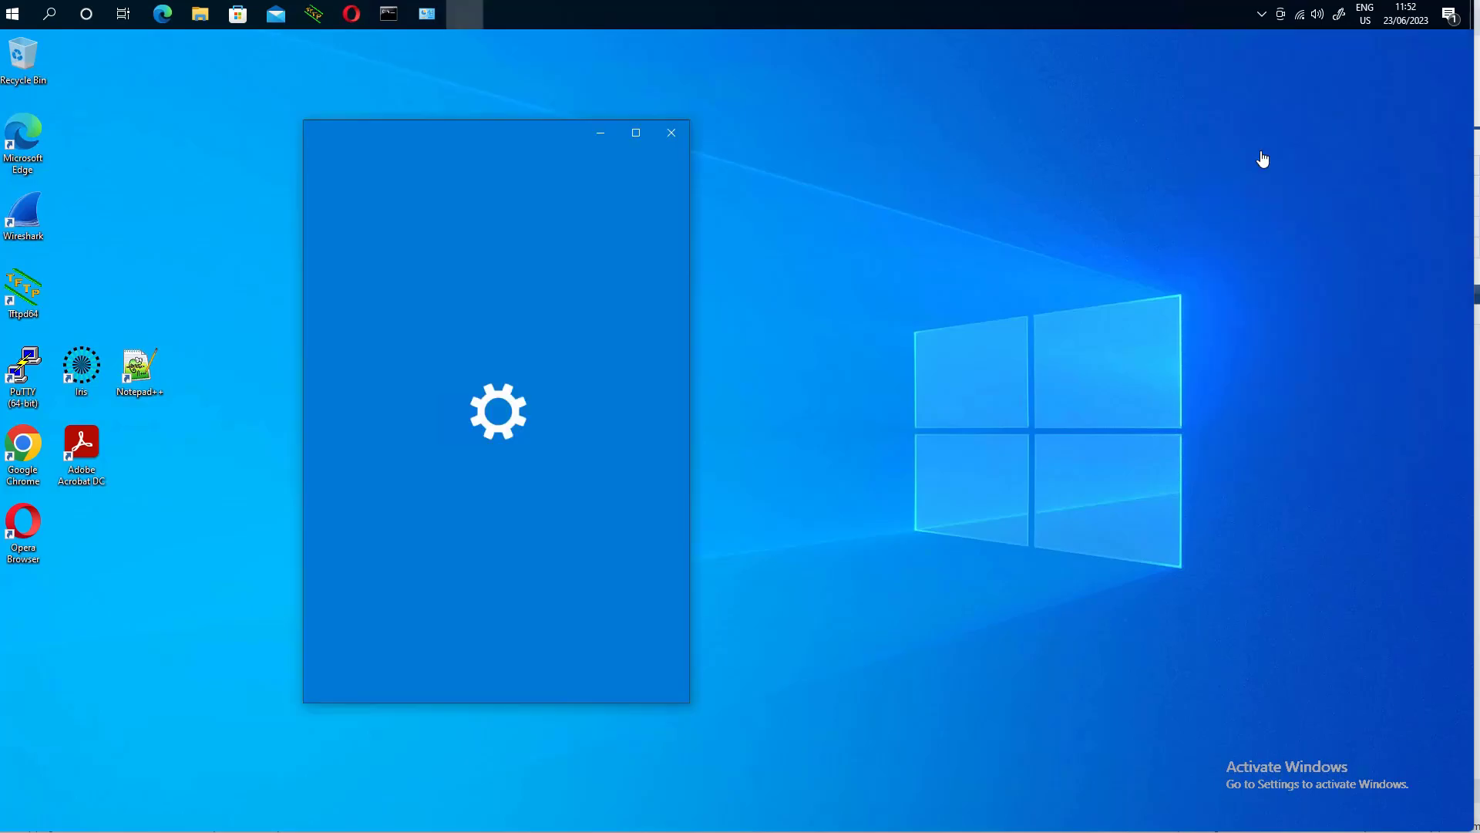
scroll(519, 404, down, 10)
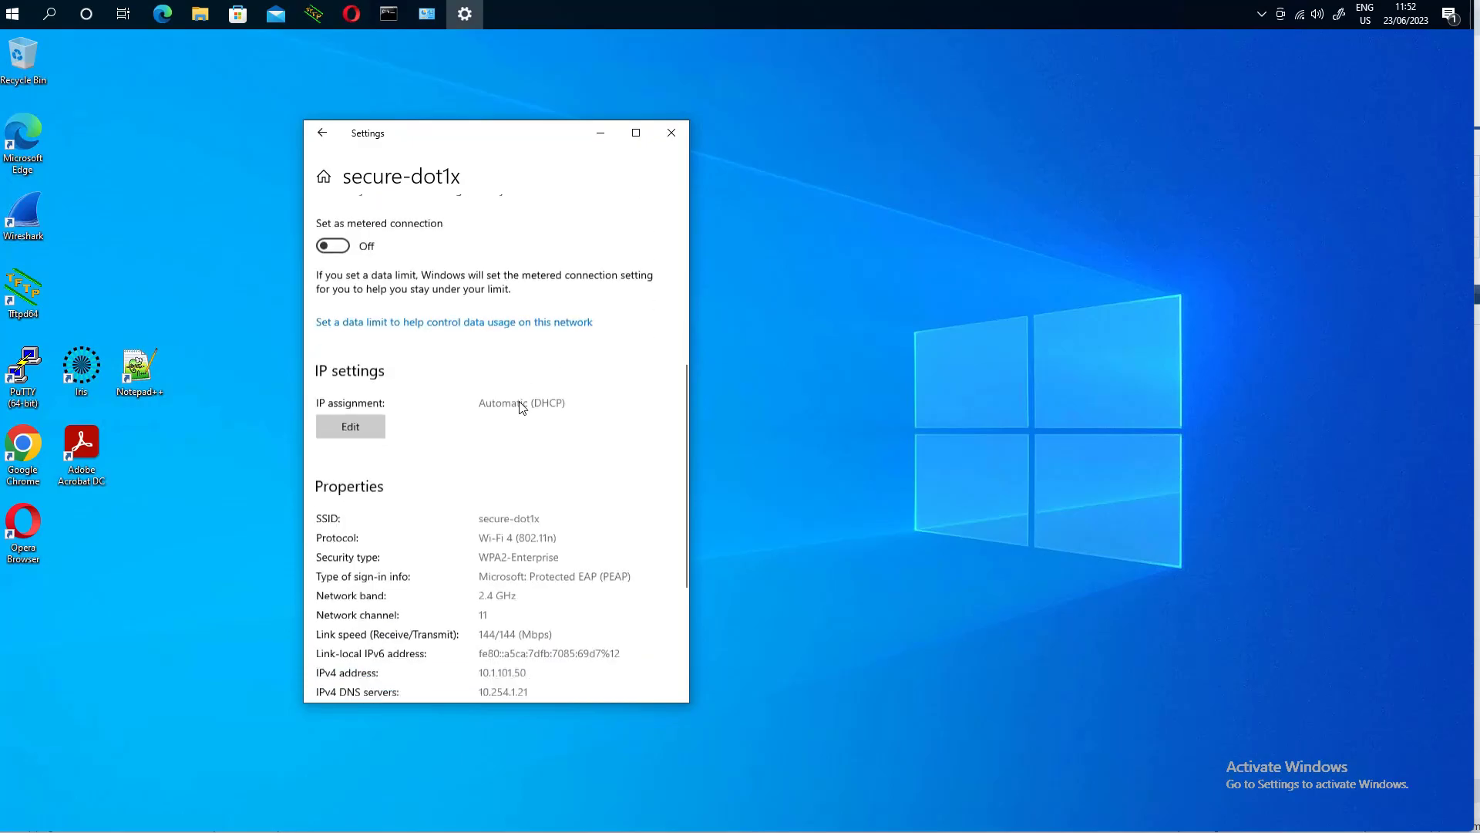
drag(529, 468, 476, 467)
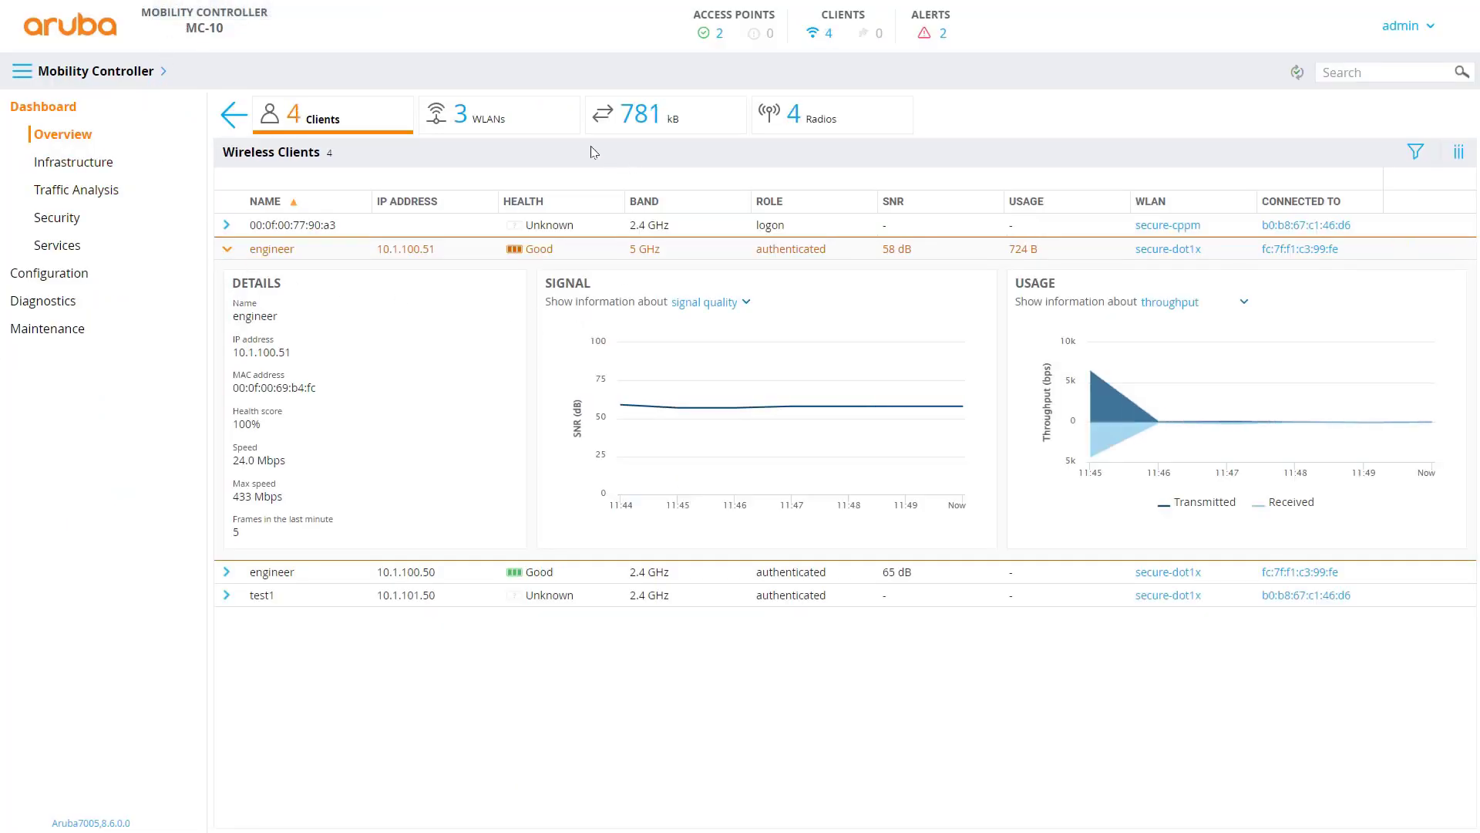
- Expand the test client in the Clients list and confirm its IP 10.1.101.50
click(472, 124)
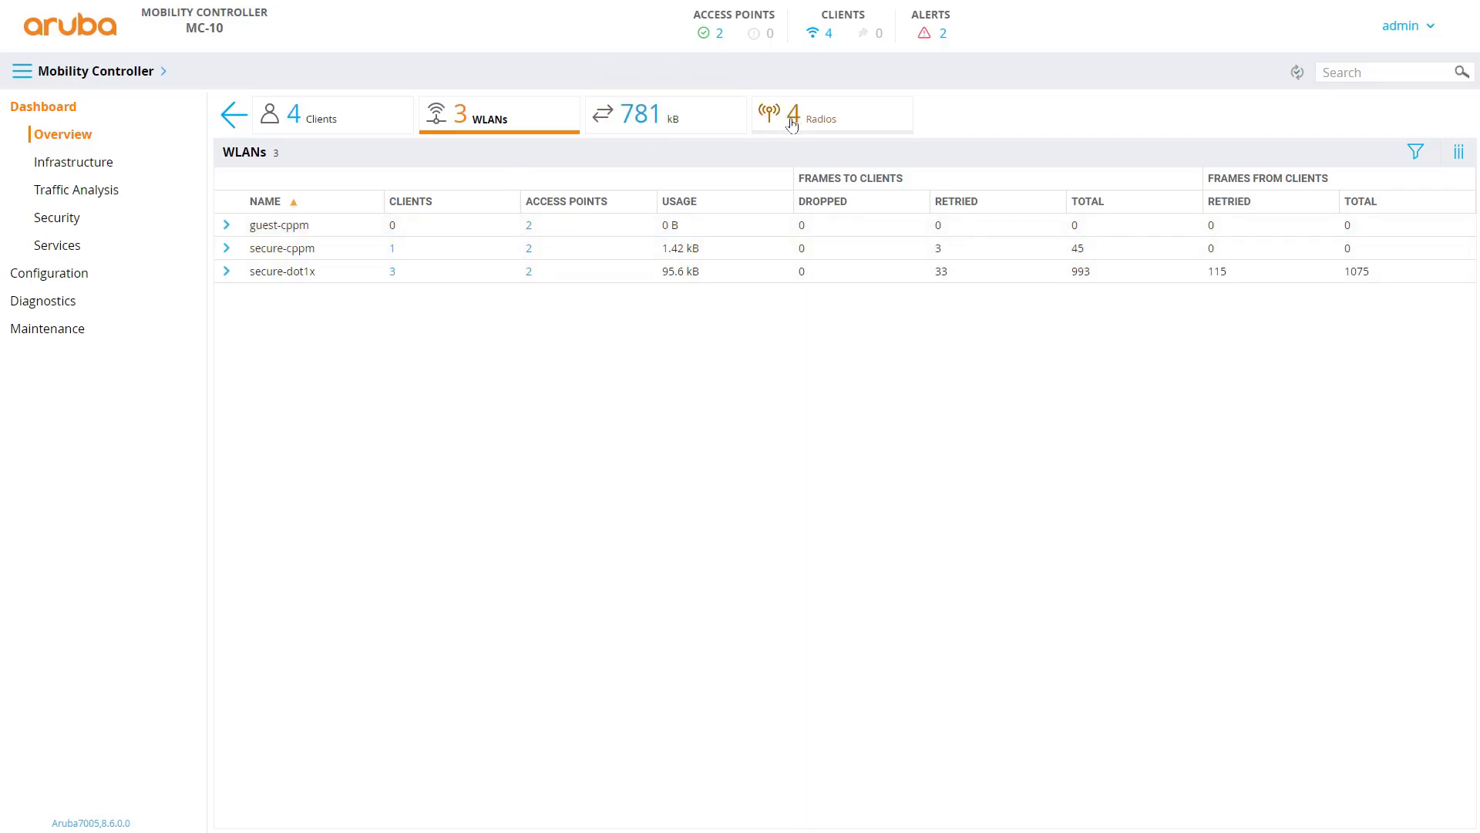
click(305, 120)
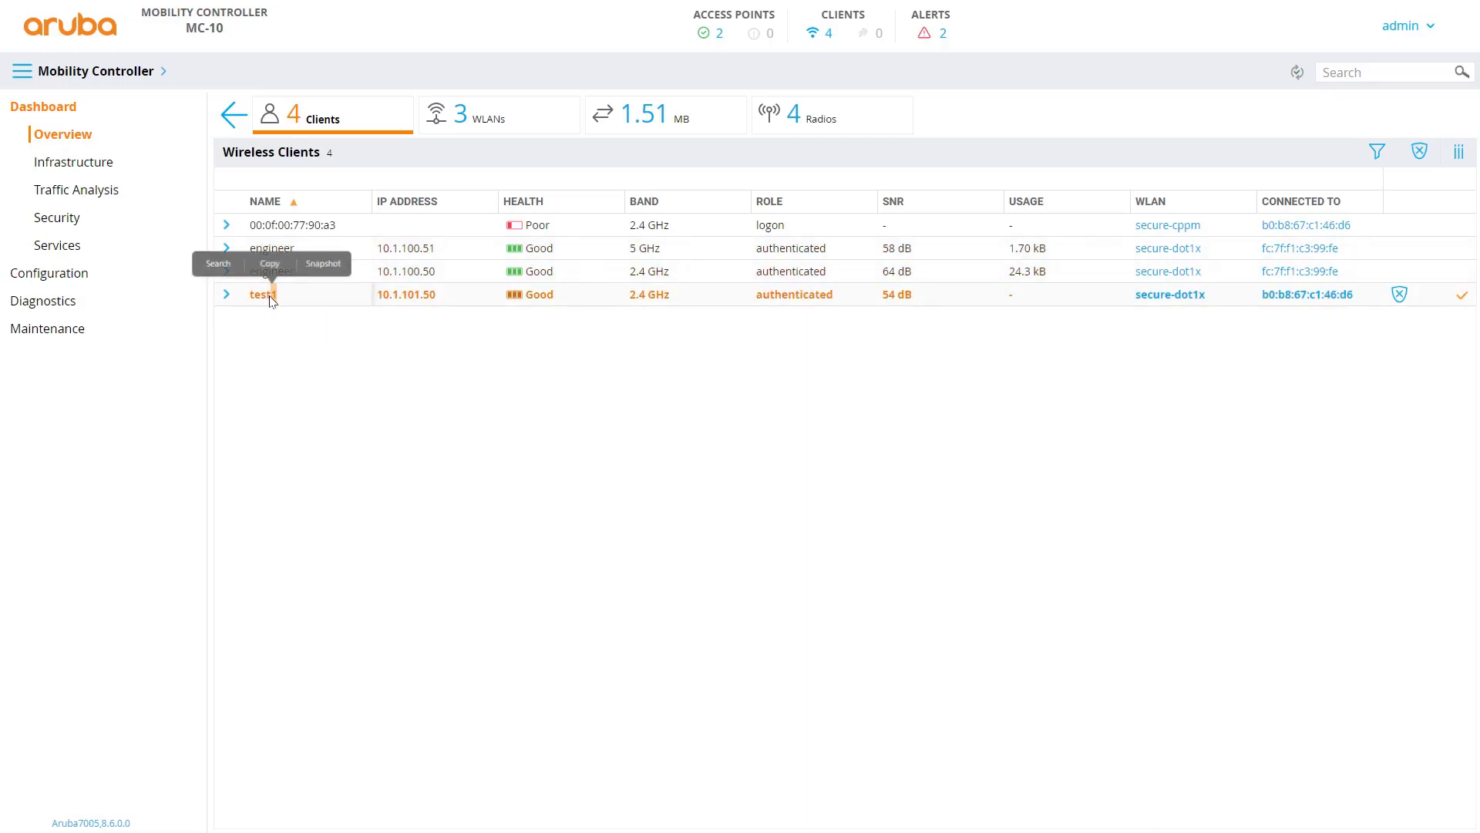
click(226, 297)
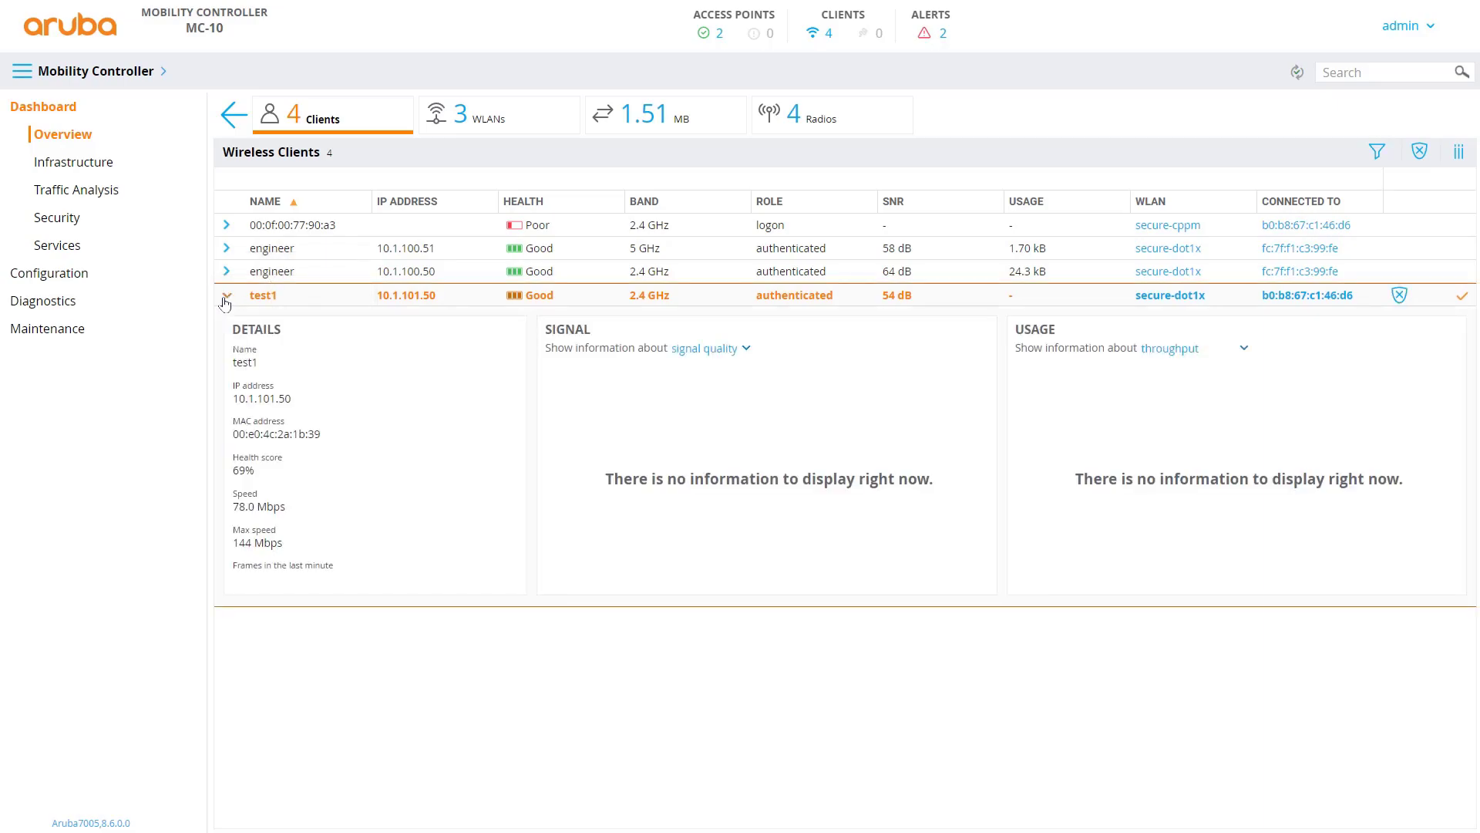
drag(294, 401, 234, 401)
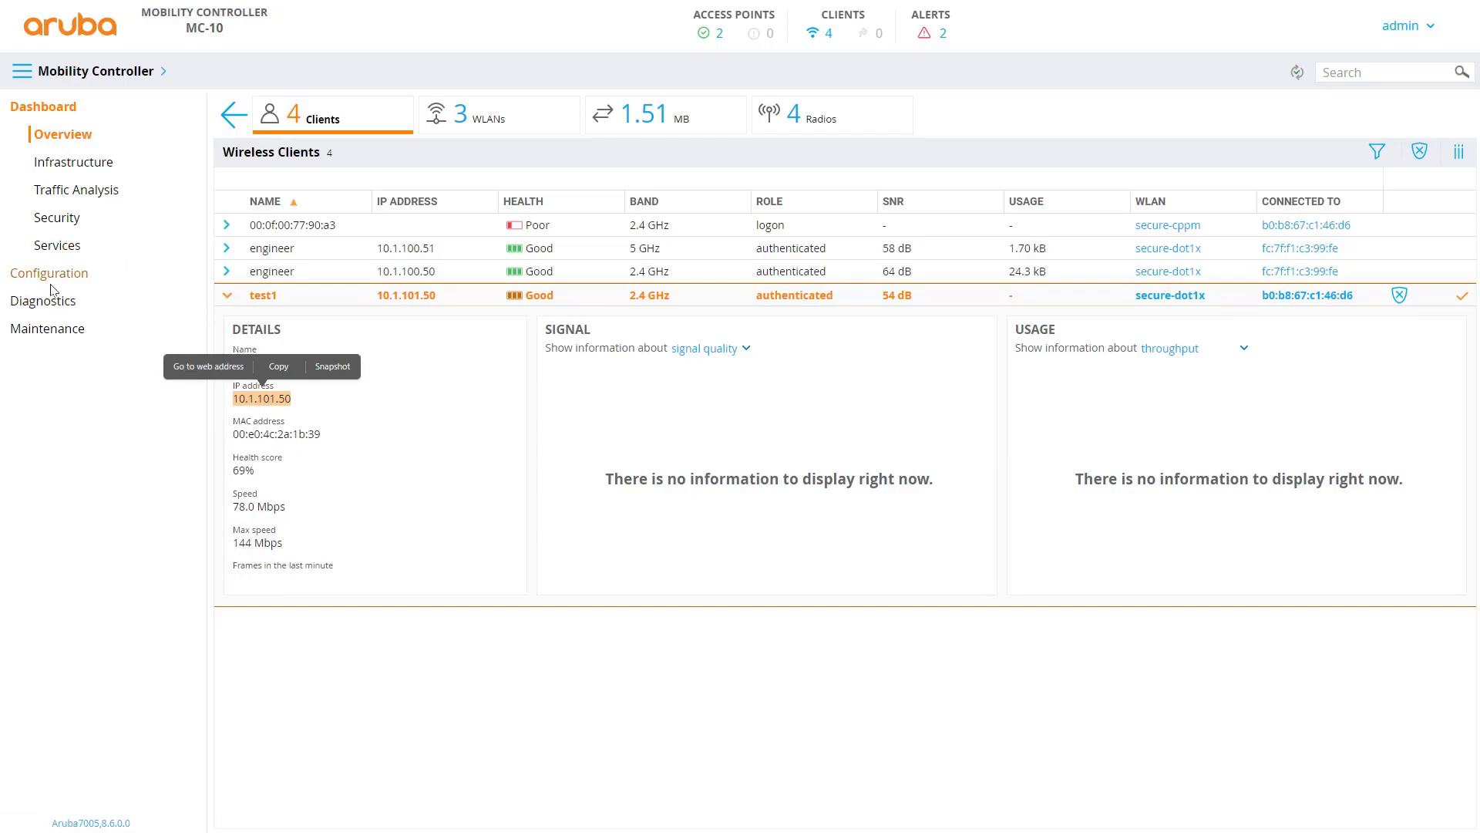
- List the clients connected to secure-dot1x from the WLANs overview, then go to Configuration
click(472, 121)
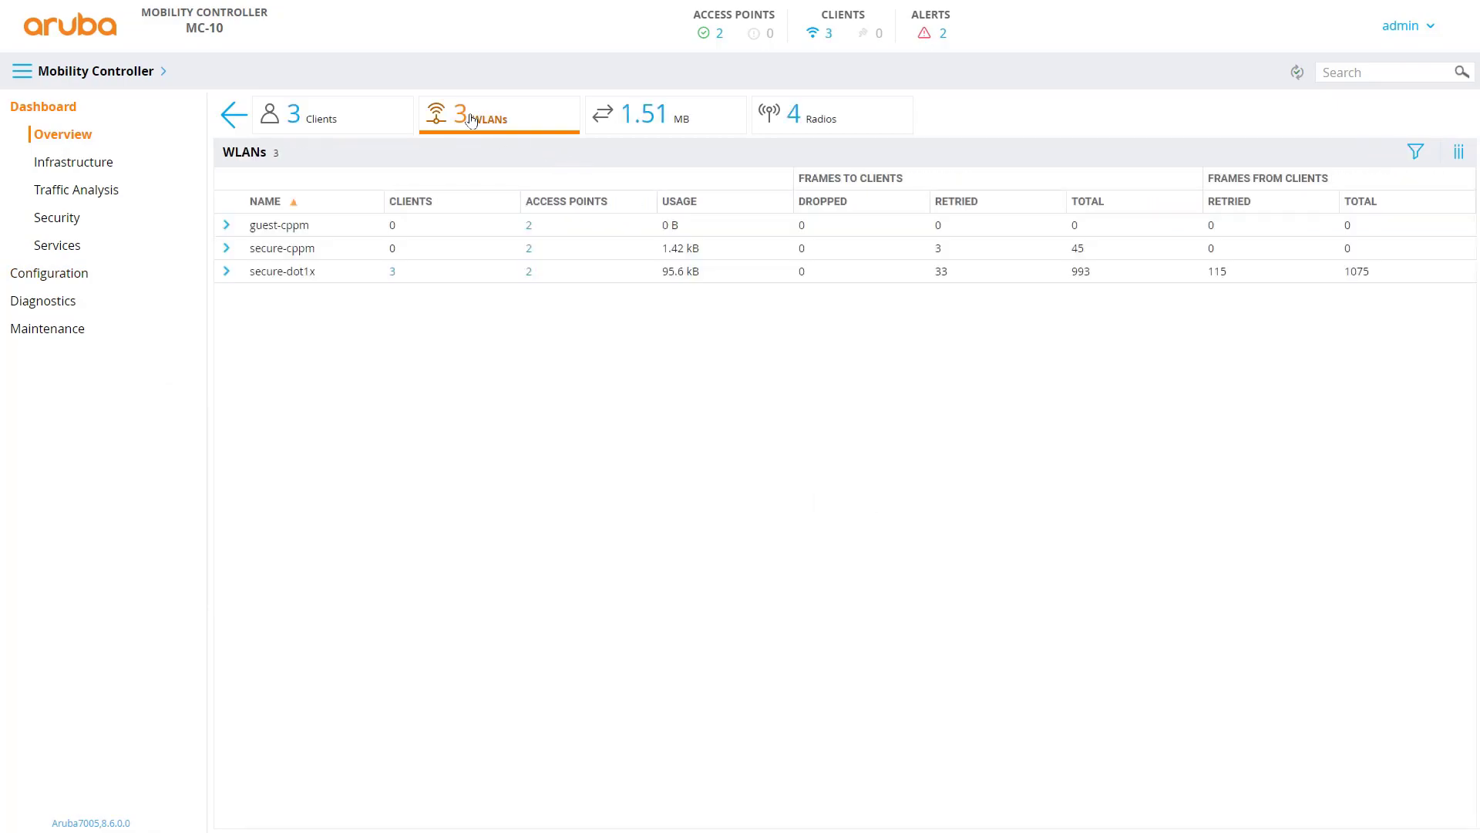
click(226, 272)
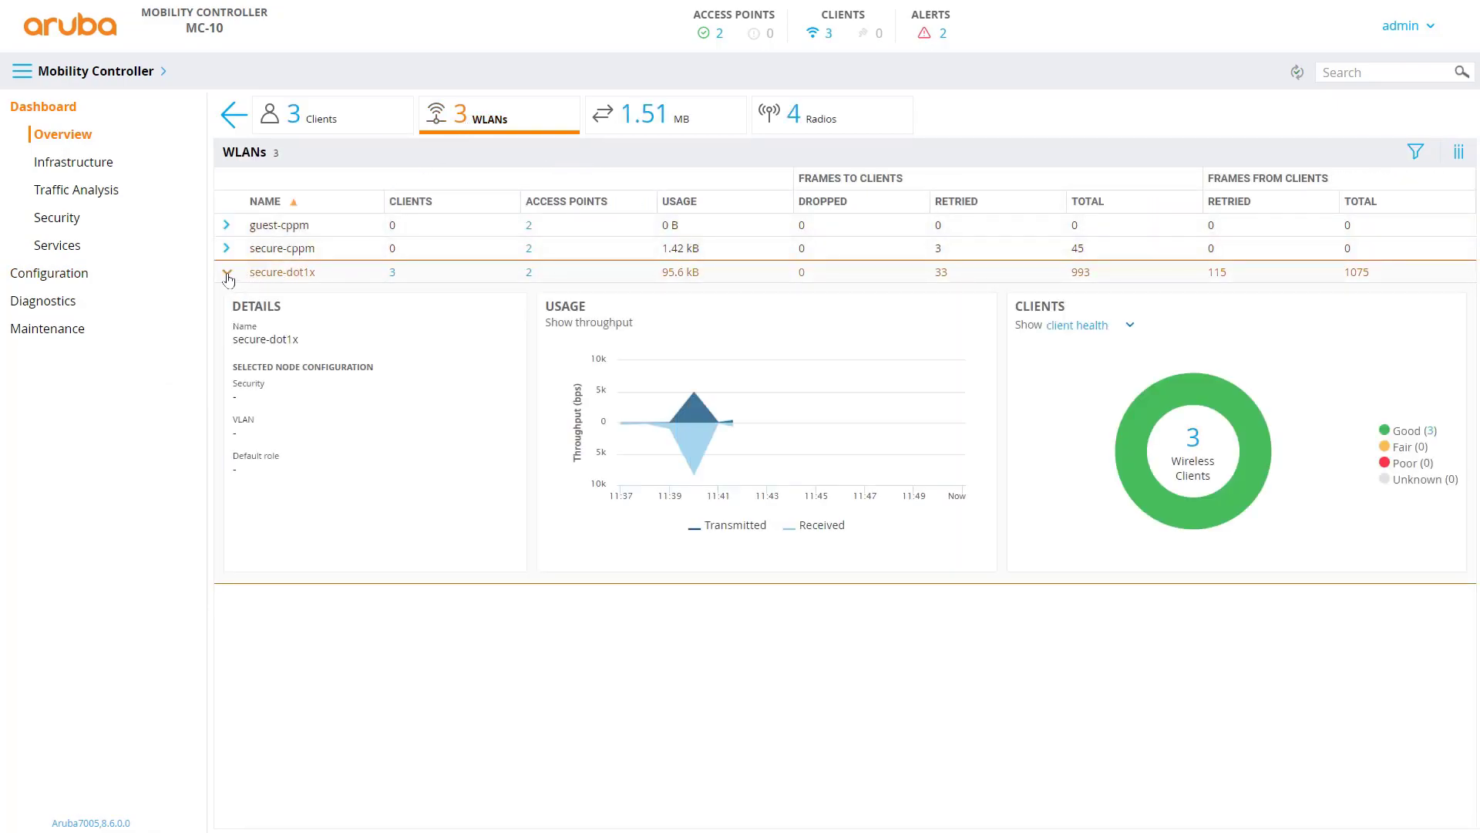
click(394, 274)
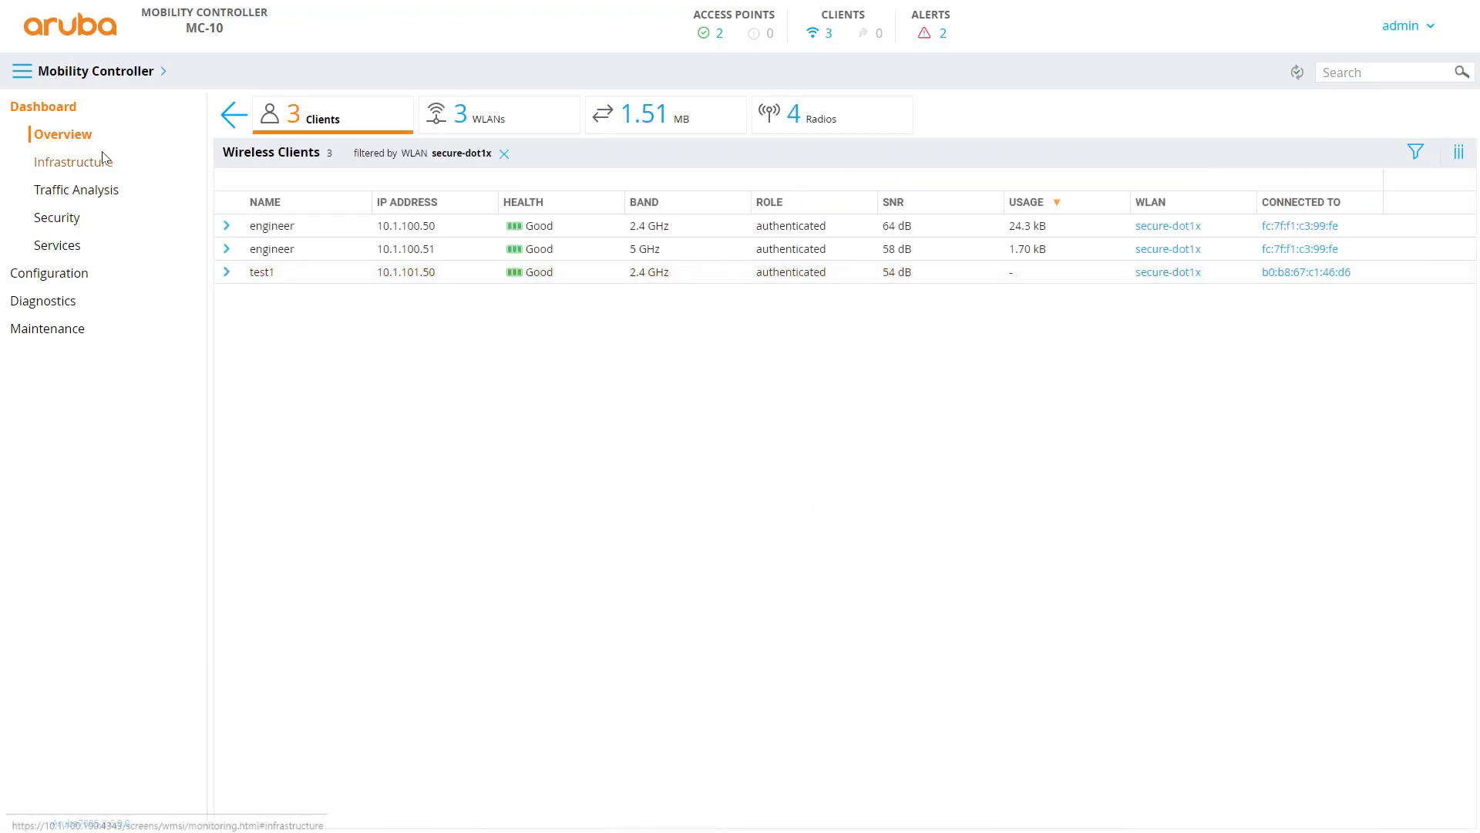
click(46, 284)
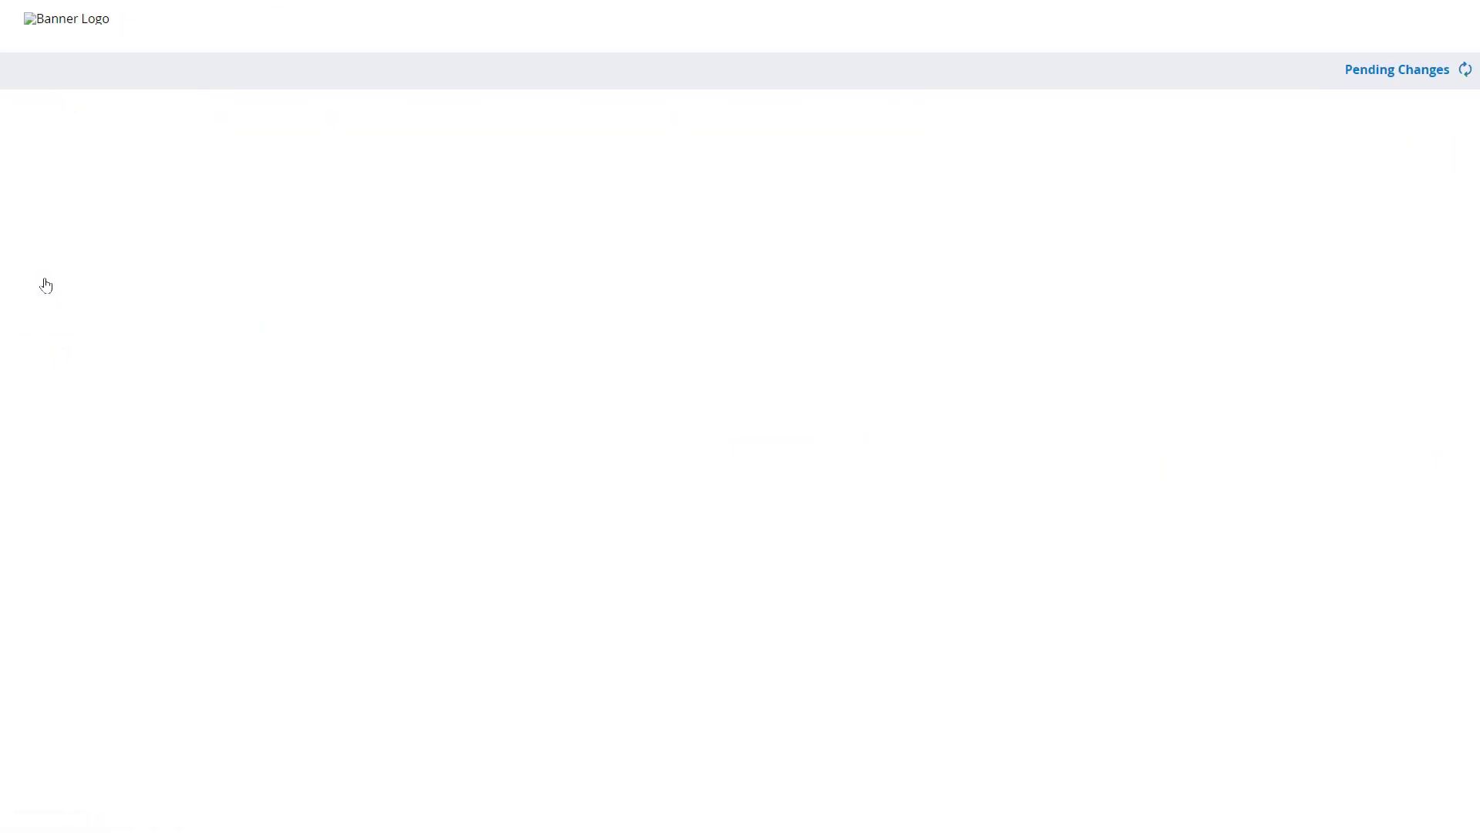
click(46, 189)
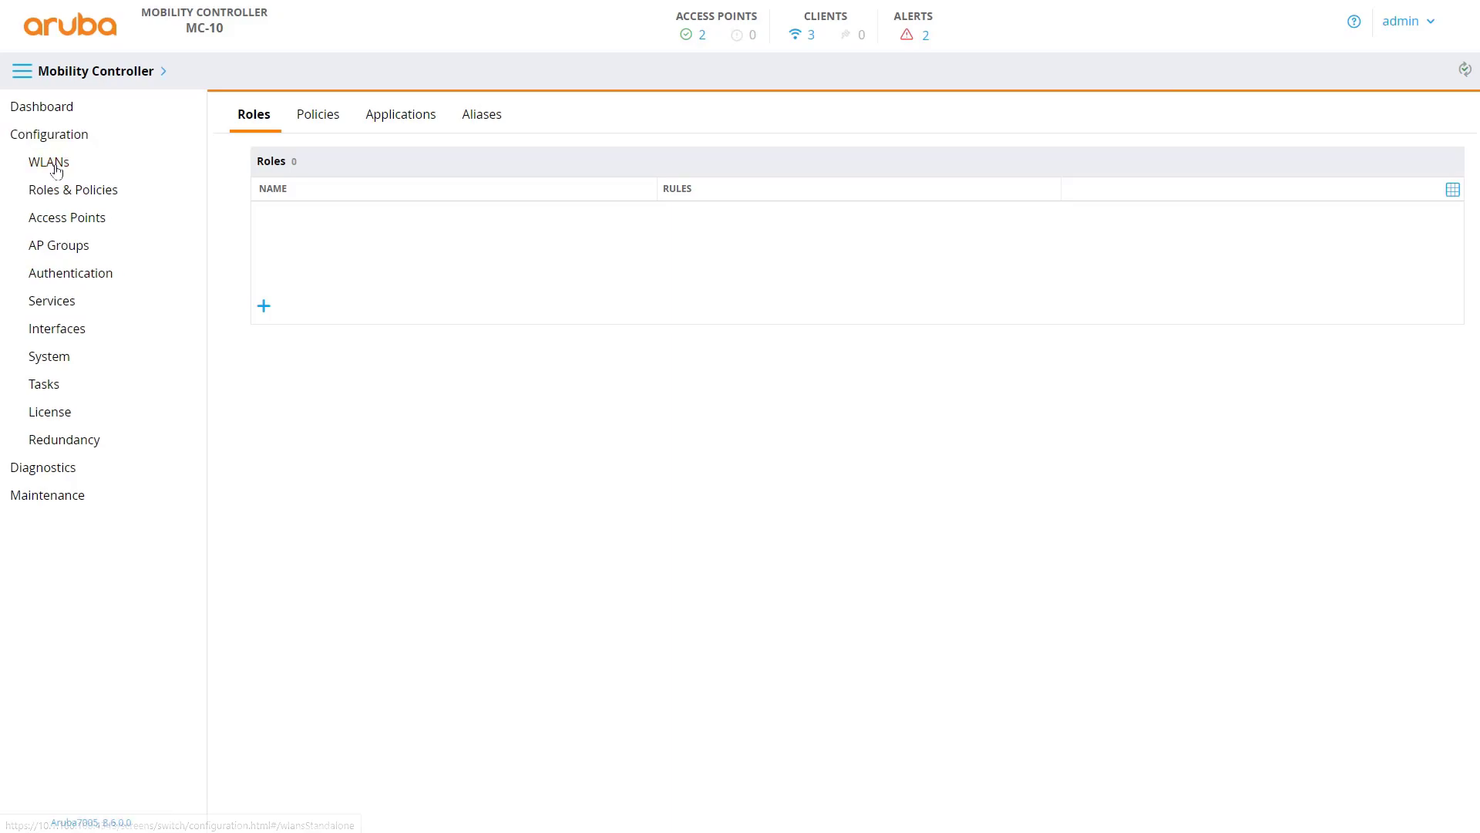
- Open the secure-dot1x WLAN under Configuration > WLANs and view its VLAN 101 setting
click(48, 162)
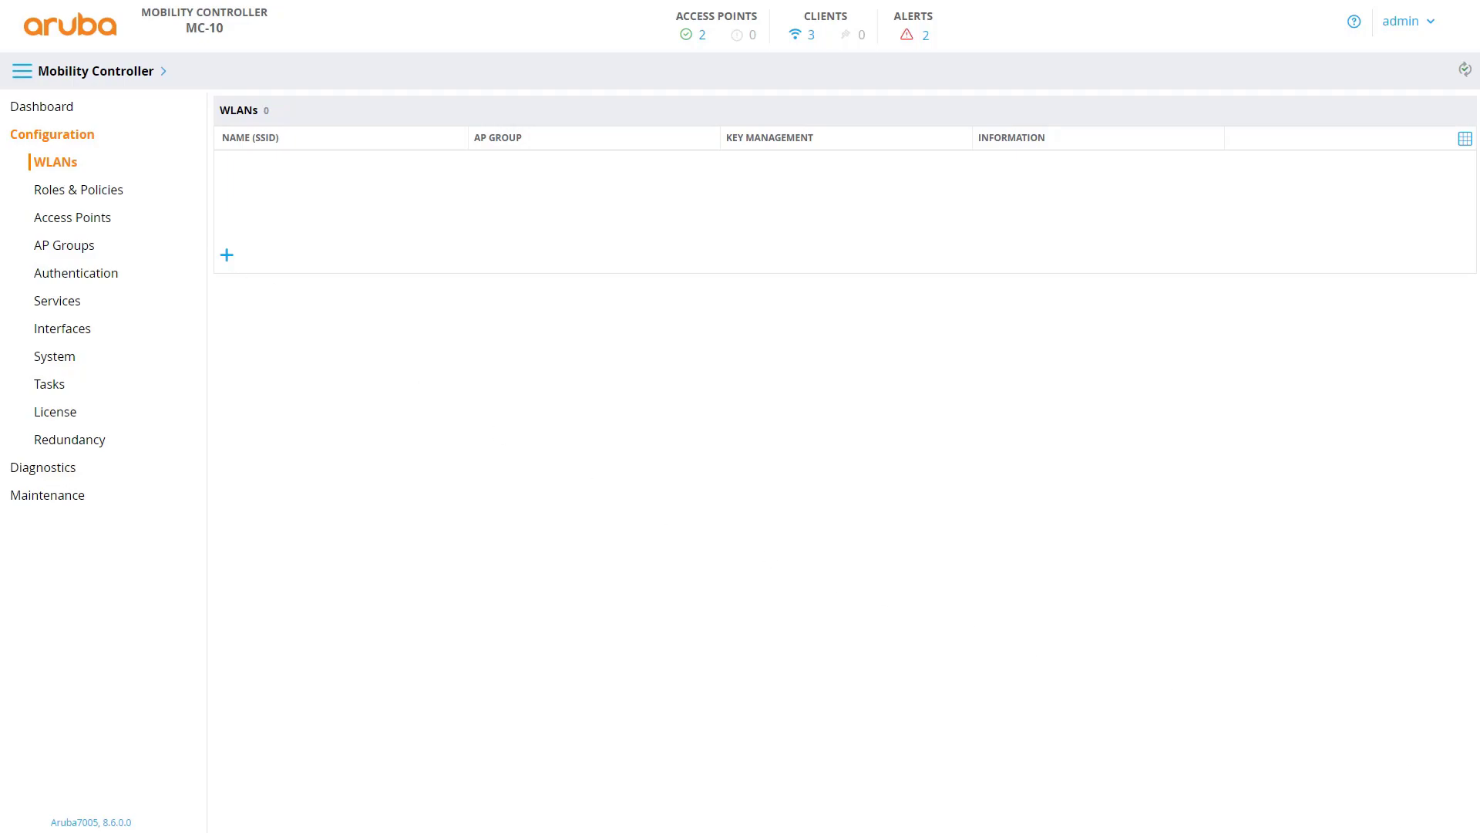
click(251, 212)
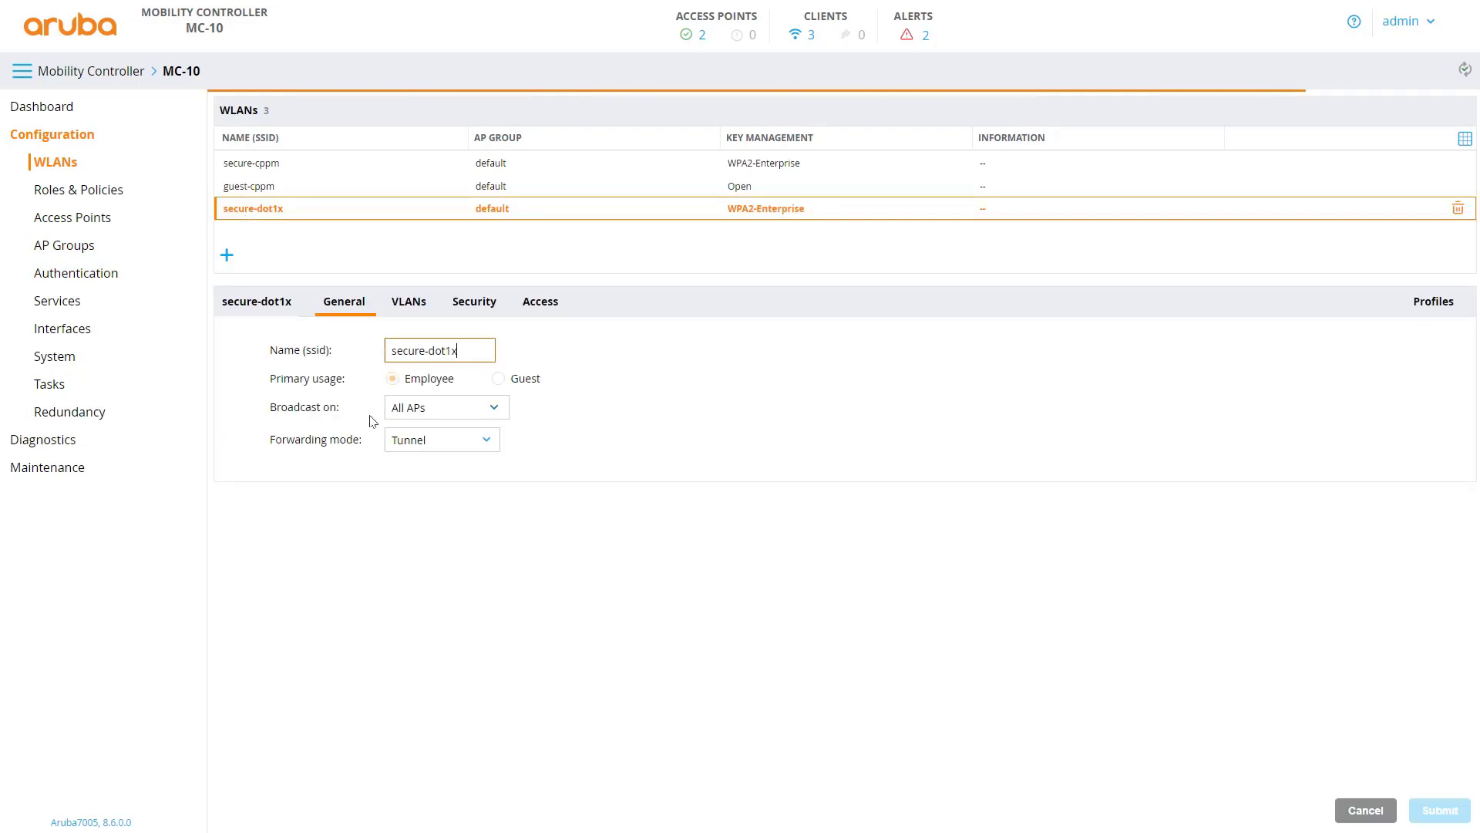
click(418, 307)
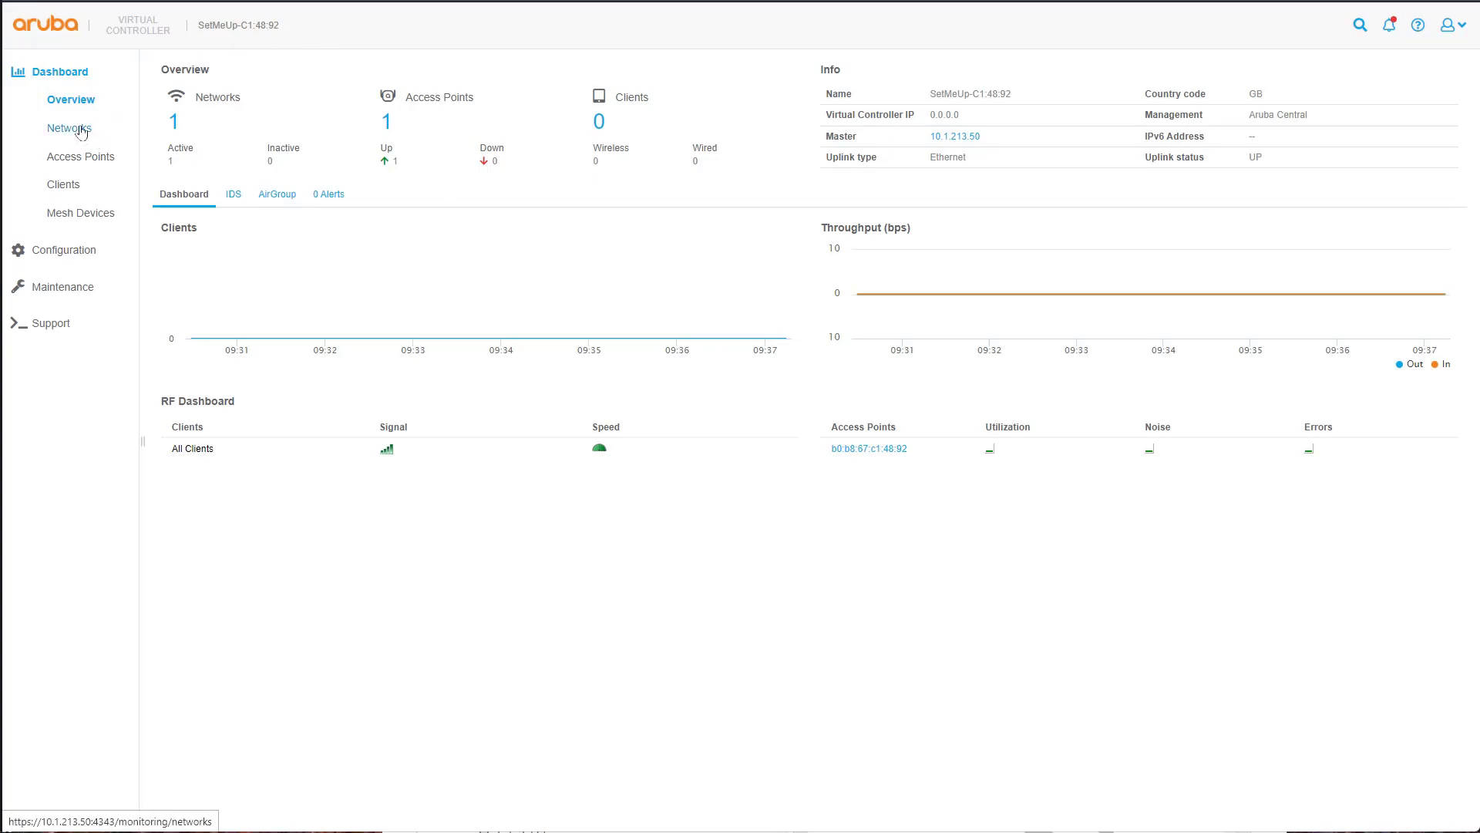
- Check the Networks dashboard, then view configured networks SetMeUp, wired-SetMeUp and default_wired_port_profile
click(81, 130)
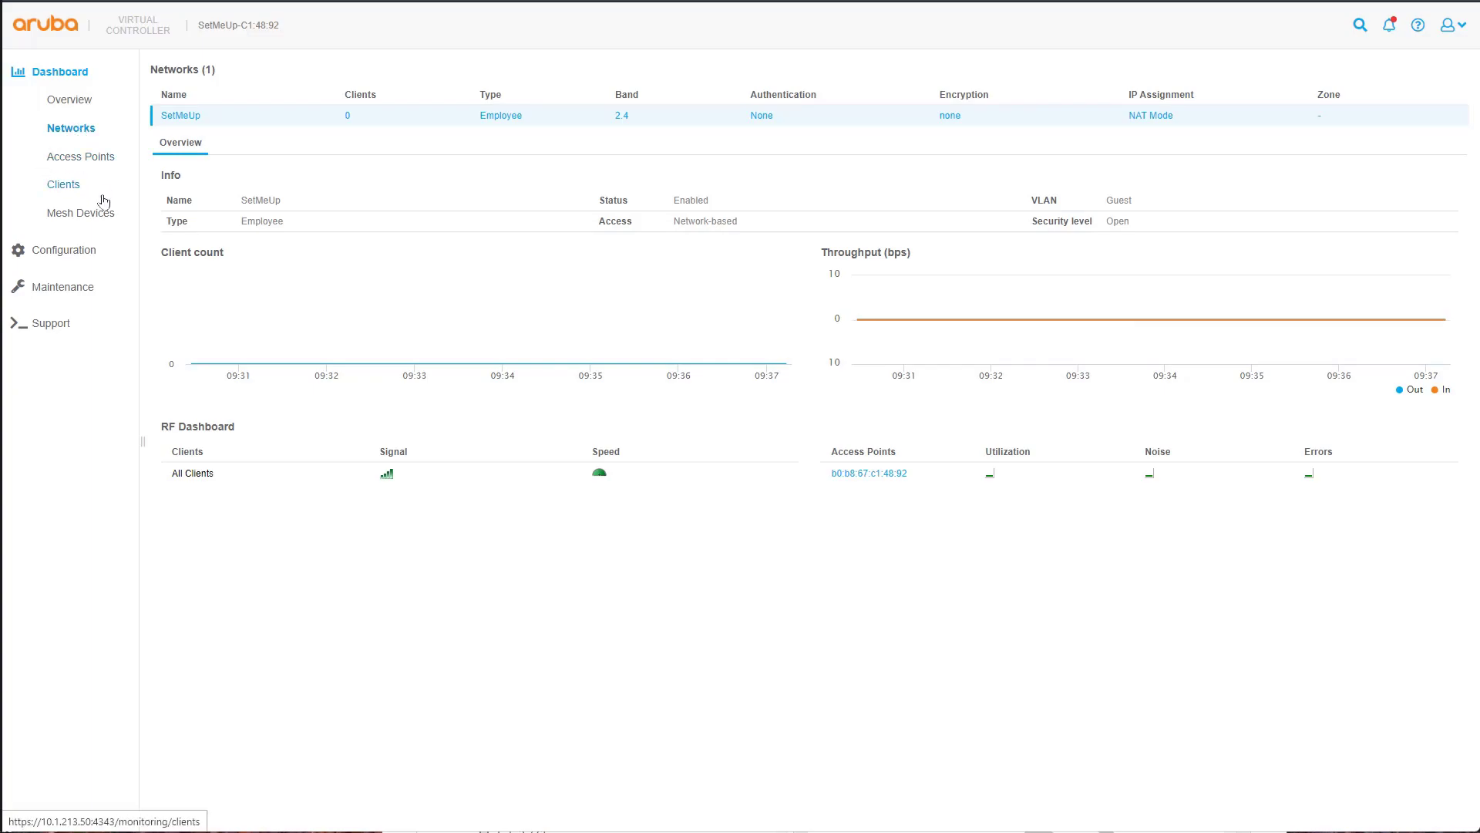
click(85, 250)
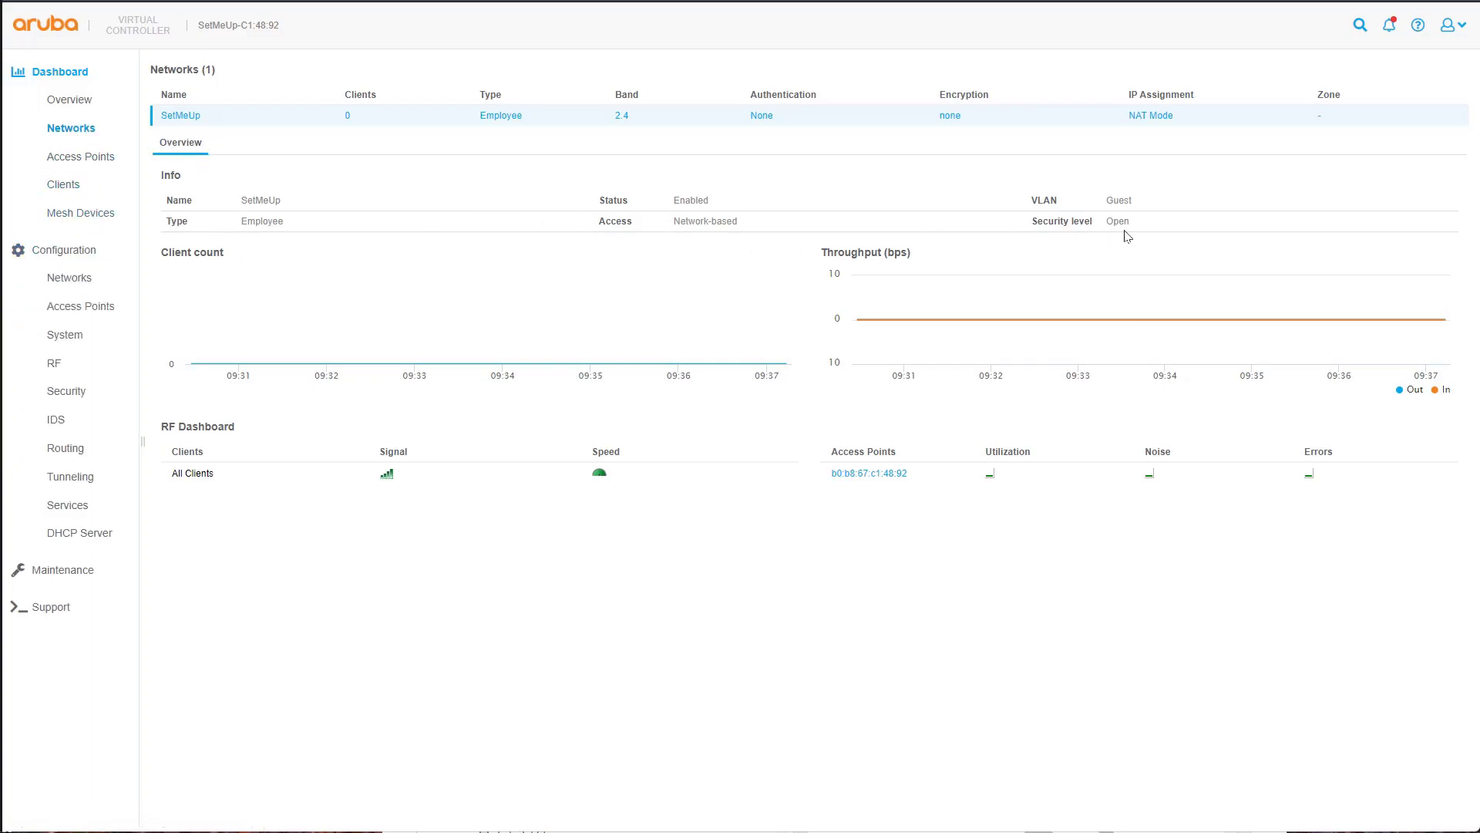
mouse_move(475, 295)
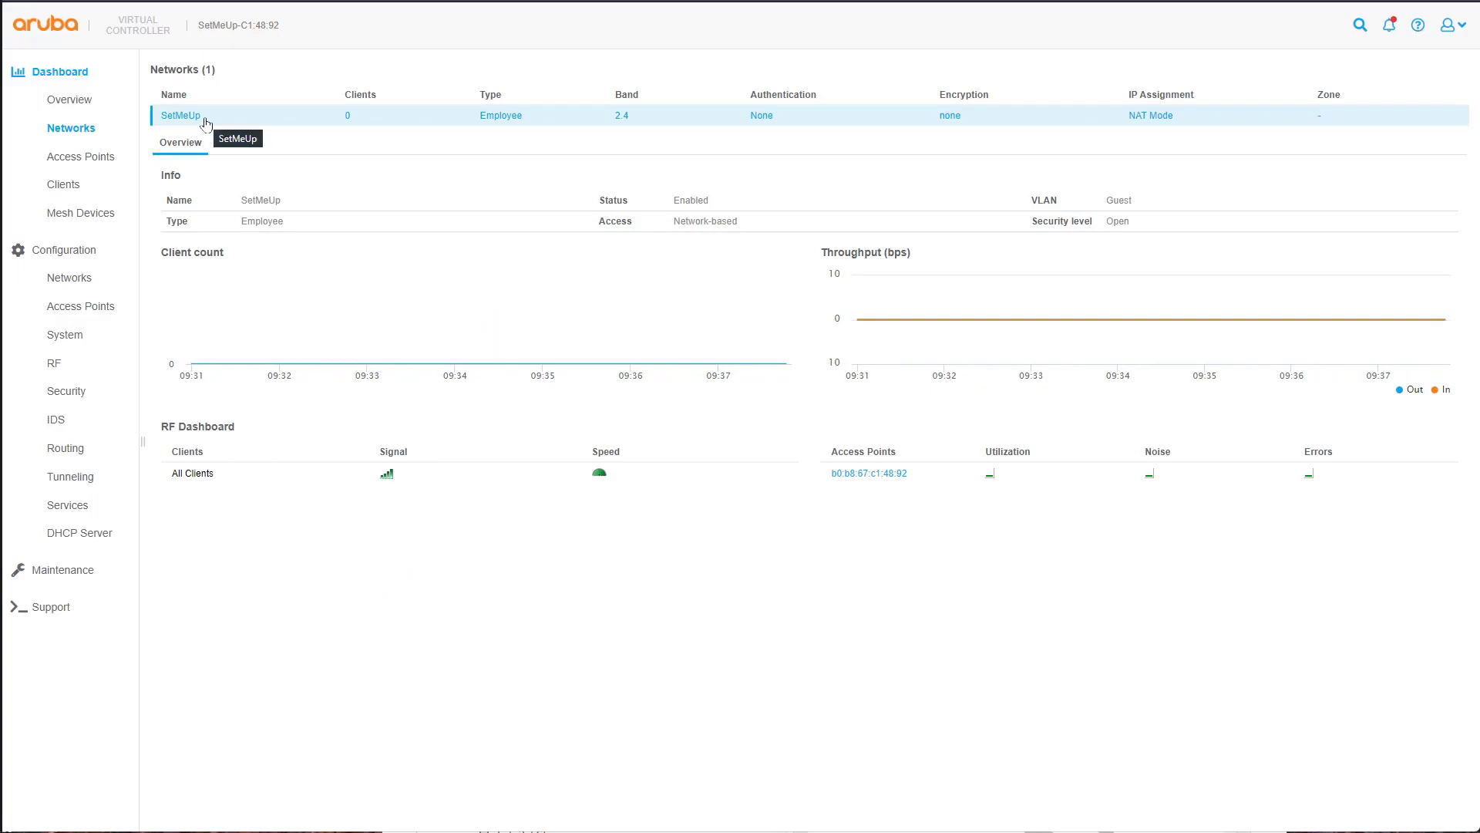
click(74, 287)
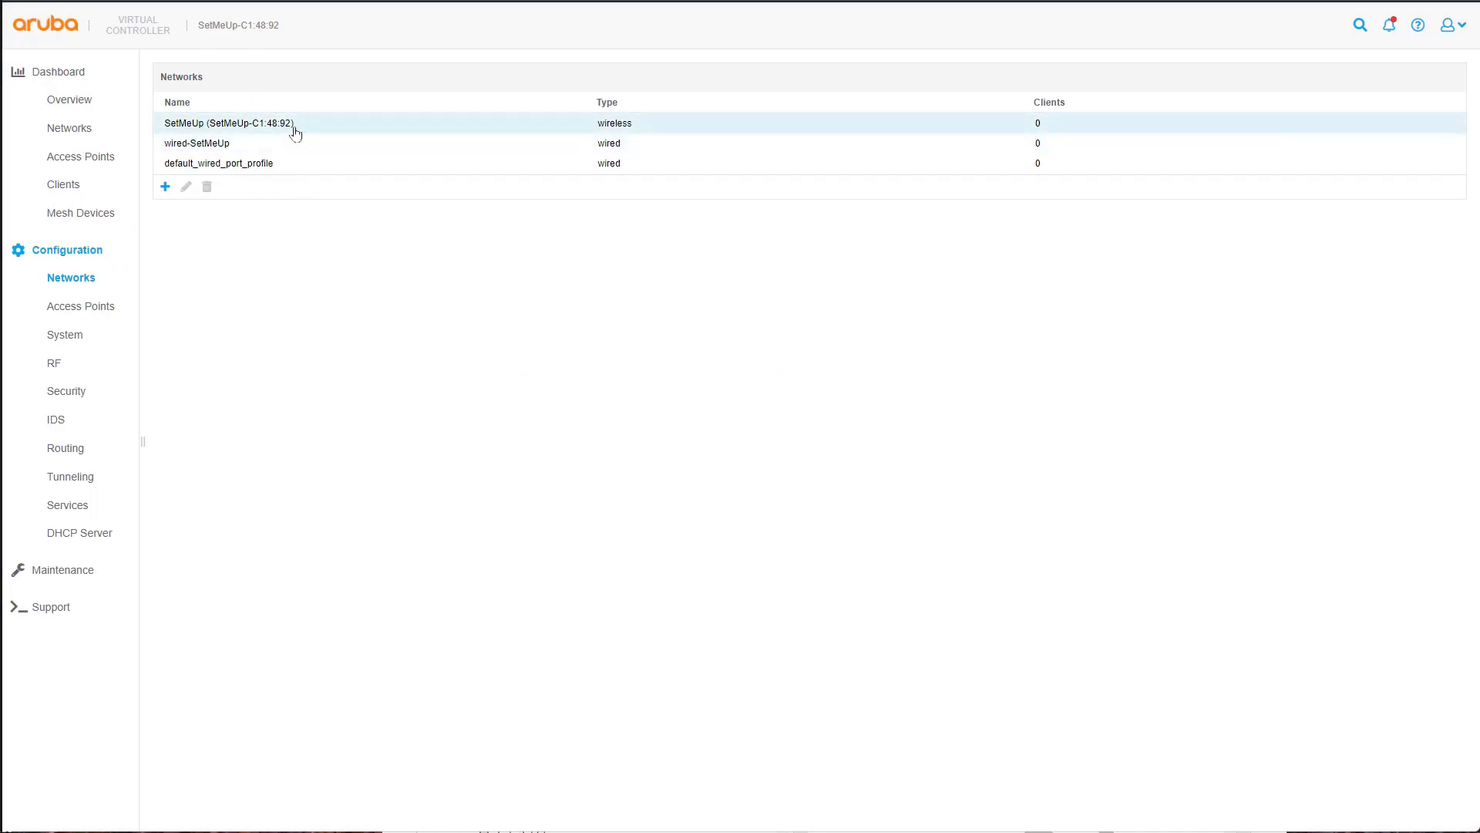
drag(292, 125, 164, 138)
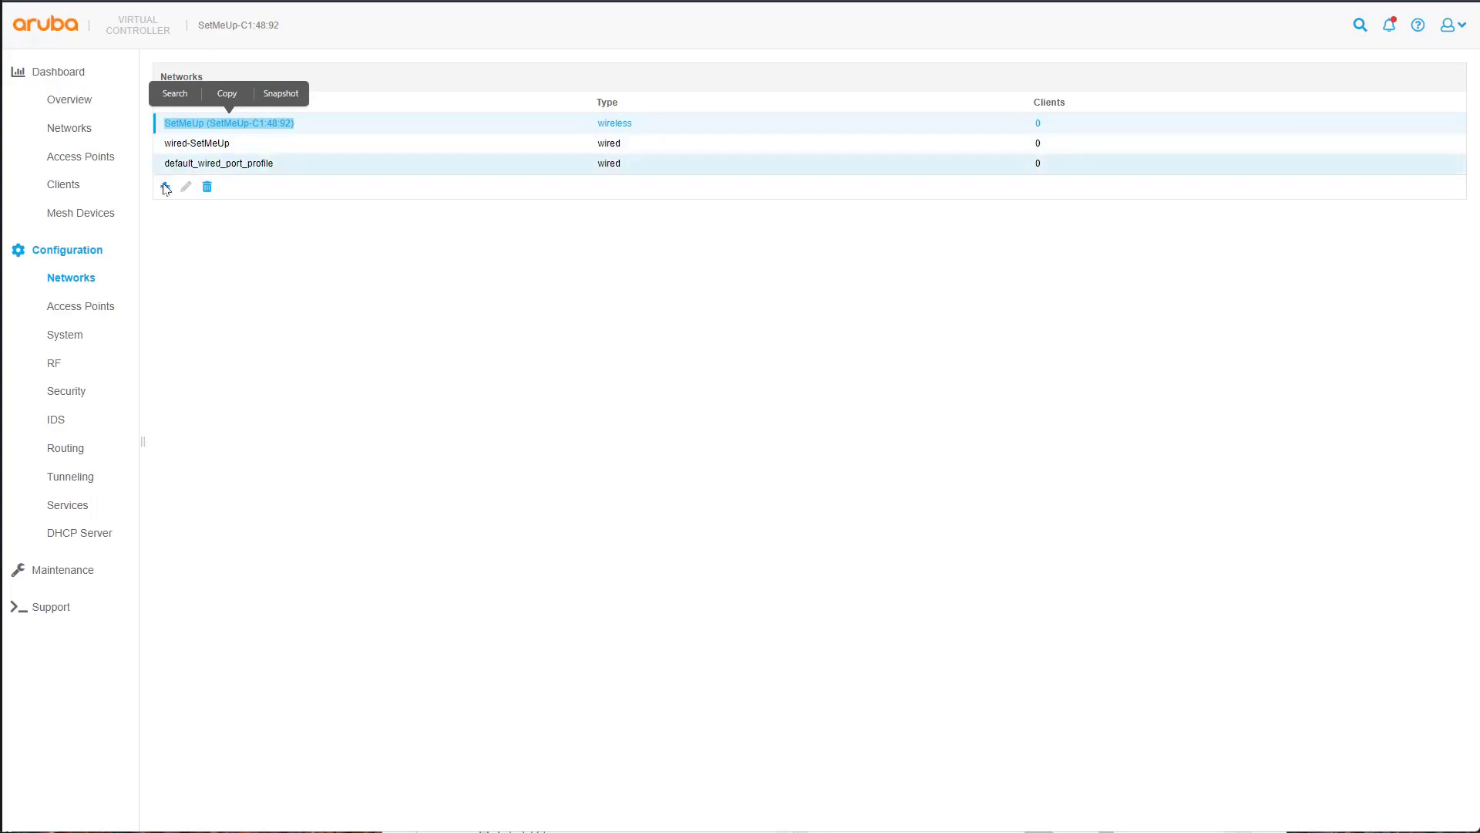
- Start a new wireless network named 'employee-IAP-Dot1x'
click(165, 189)
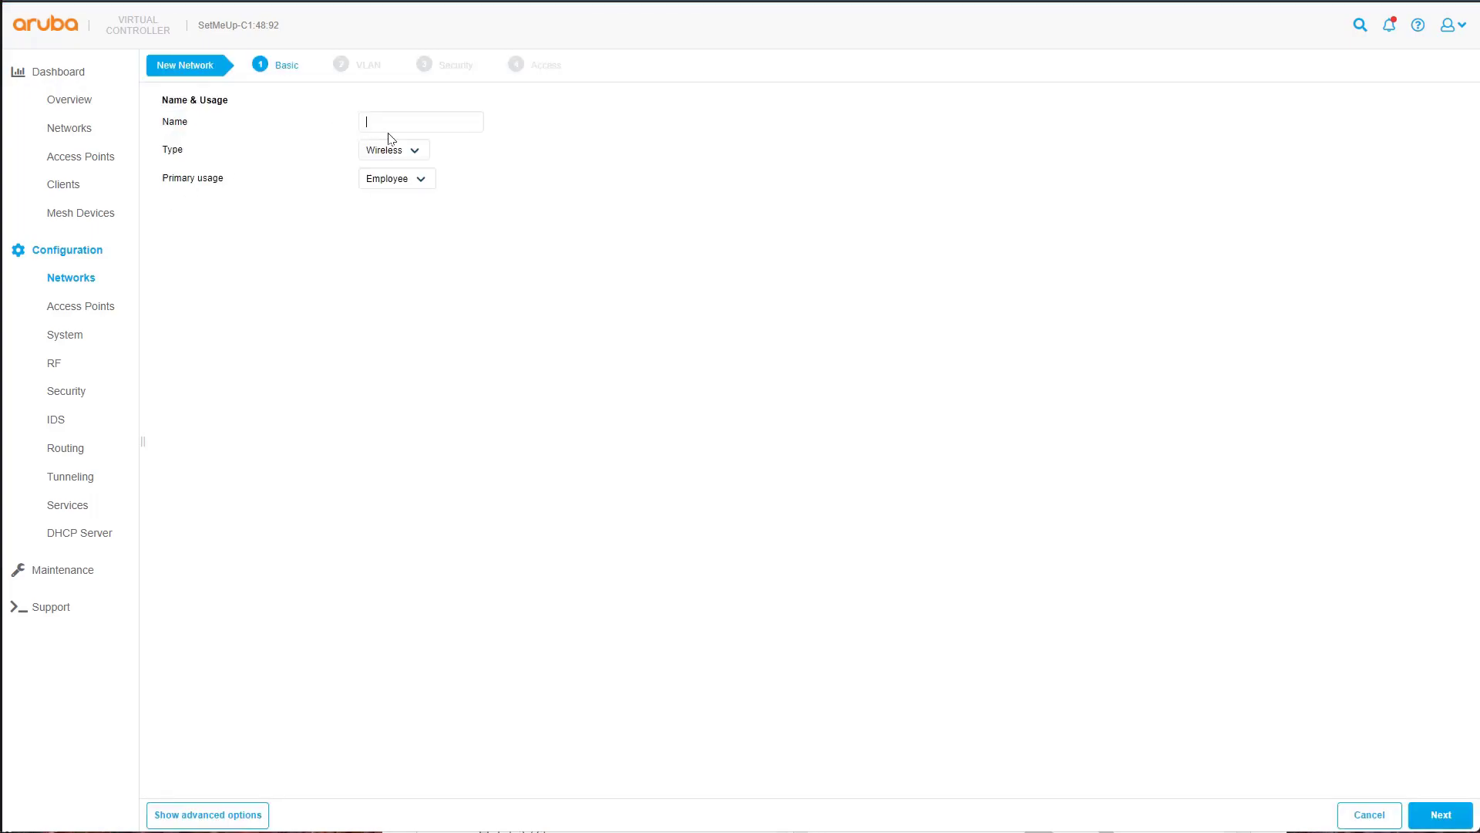
text(employee-IAP-Dot1xz)
click(1439, 819)
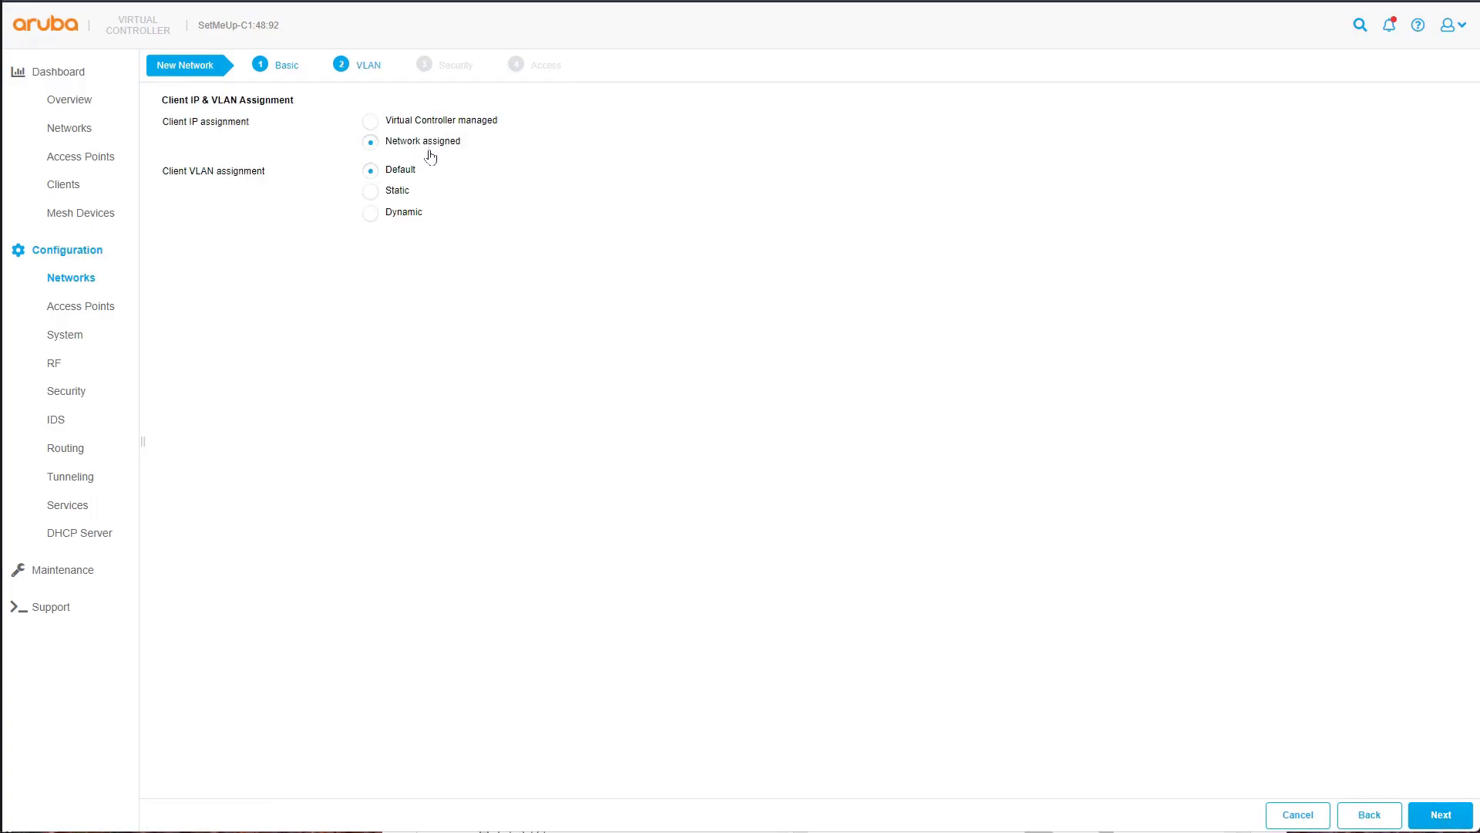
- Assign the network static VLAN 131 and set the security level to Enterprise
click(397, 193)
text(3)
text(131)
click(1443, 819)
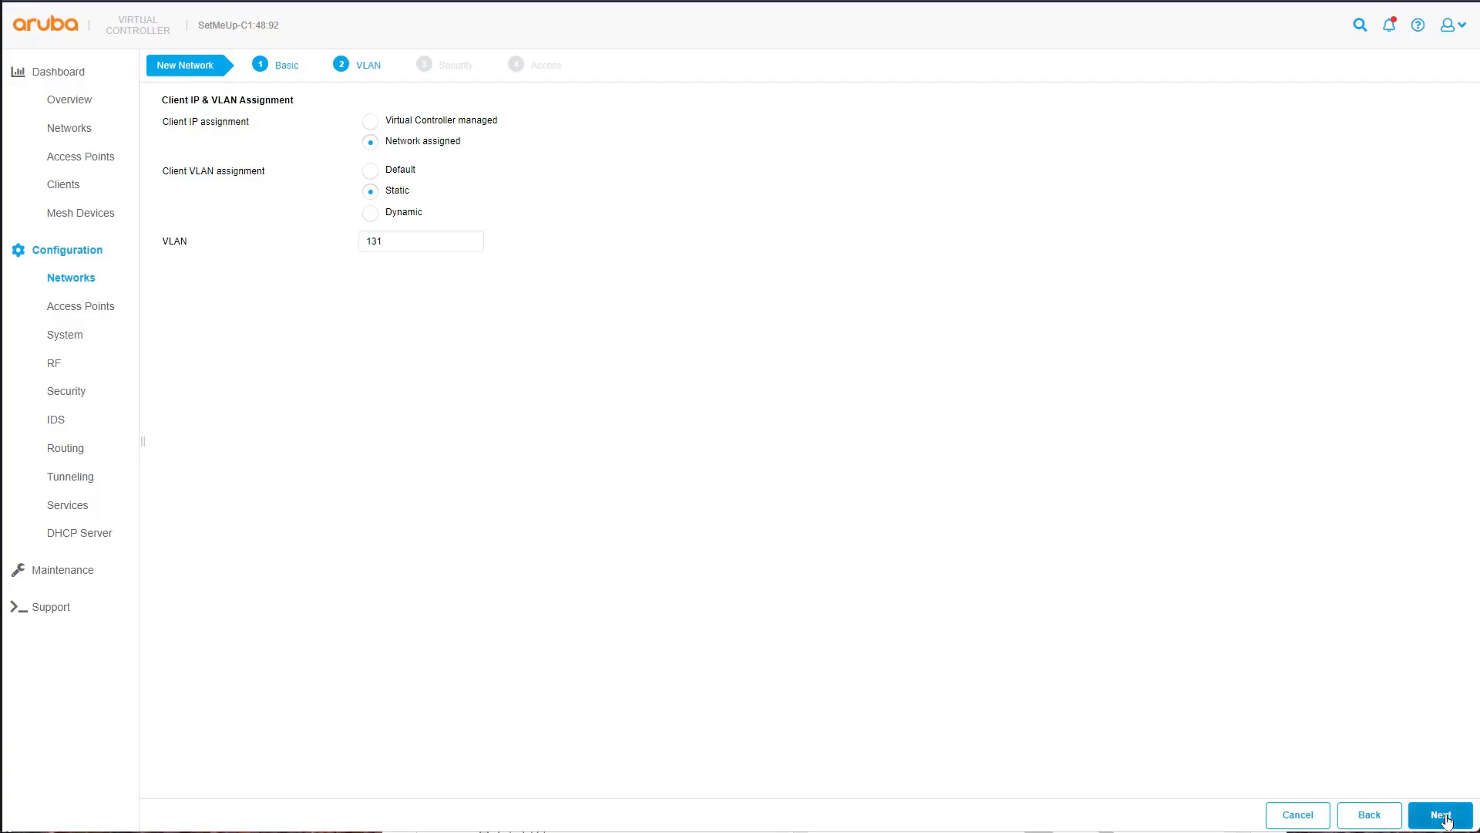
click(329, 123)
click(325, 140)
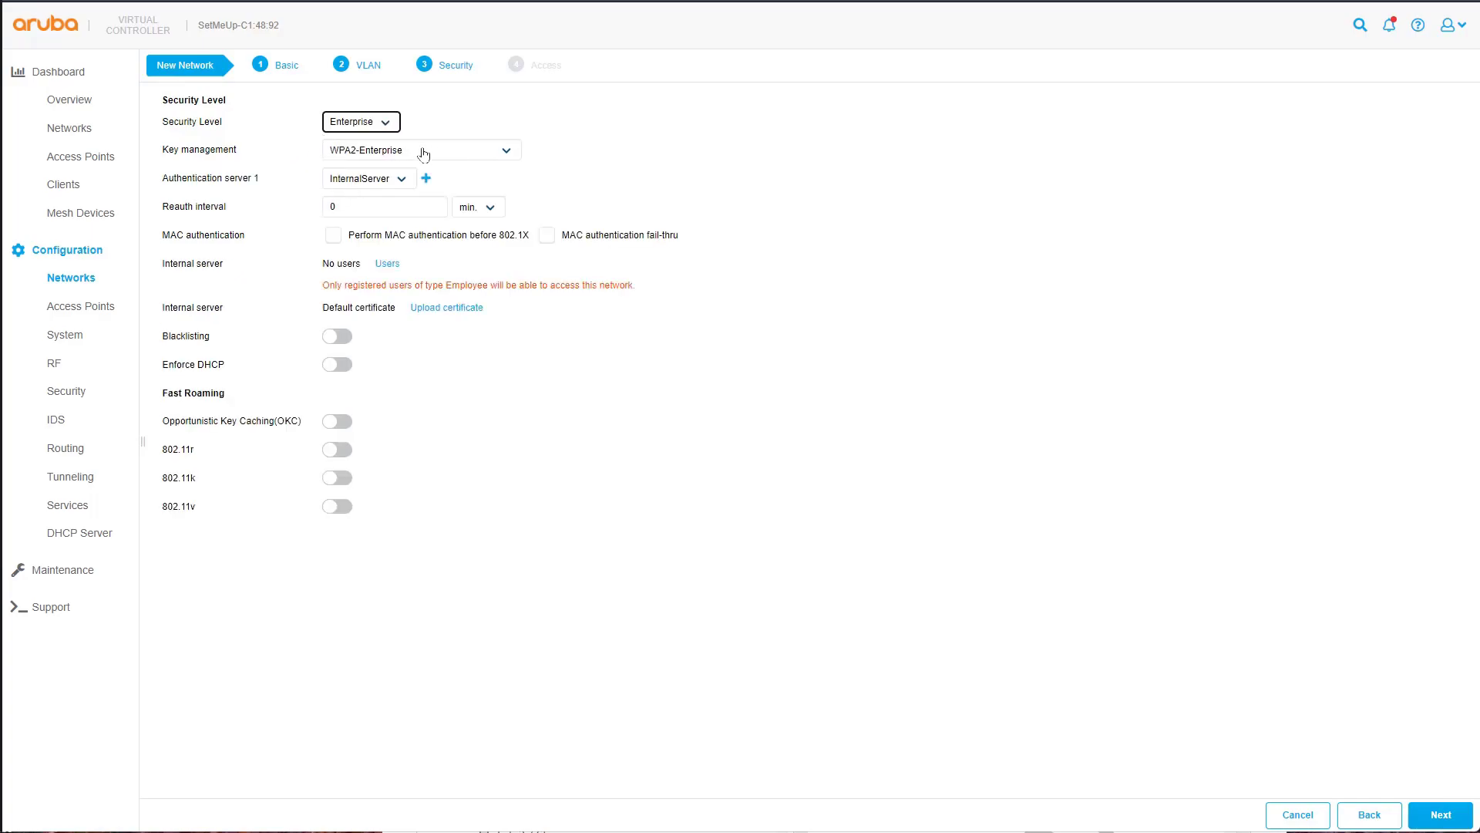
- Define a new authentication server 'ClearPass' at 10.254.1.234 with the RADIUS shared key
click(394, 180)
click(394, 182)
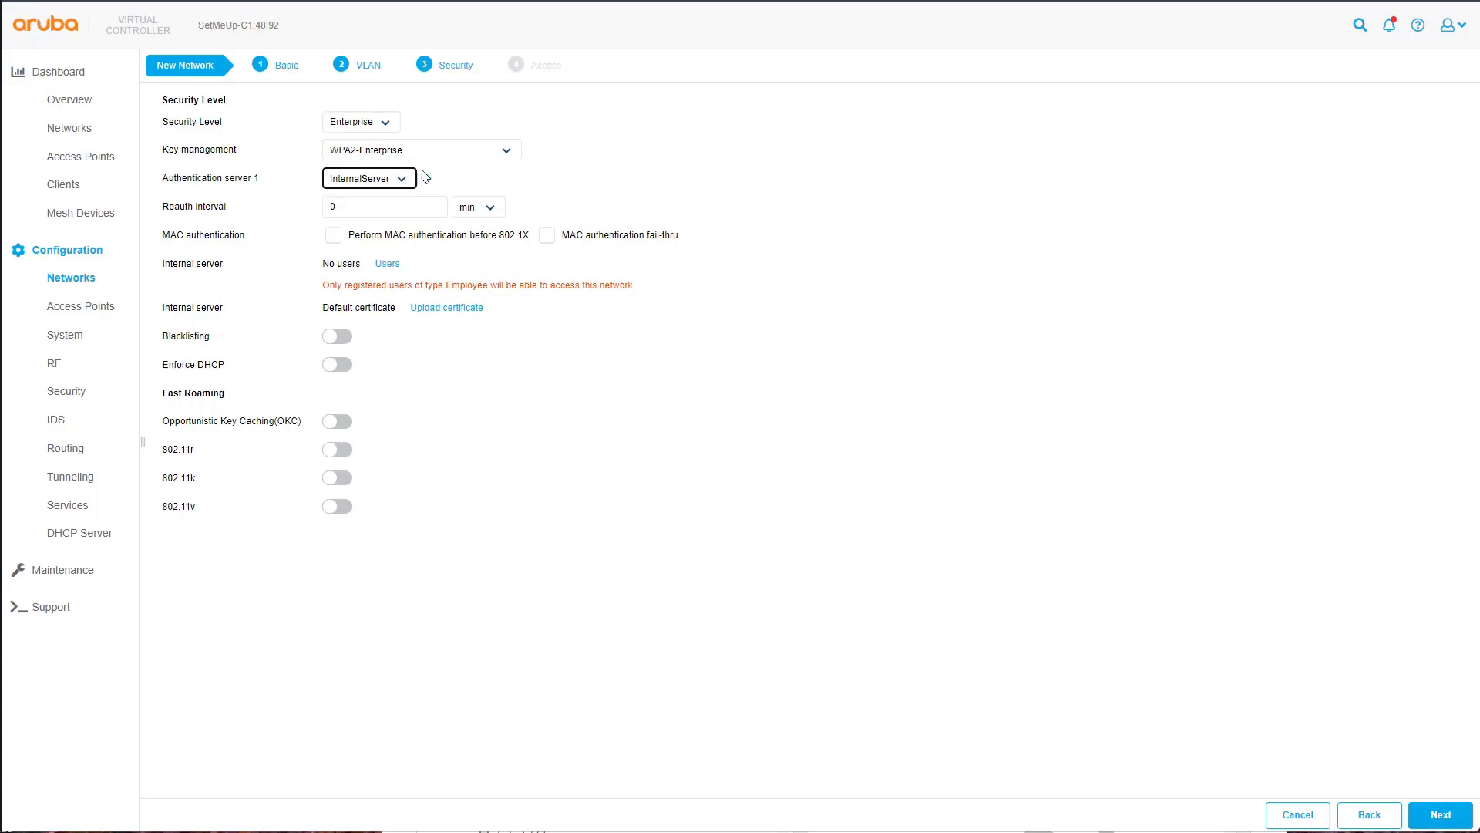
click(426, 179)
click(683, 162)
text(C)
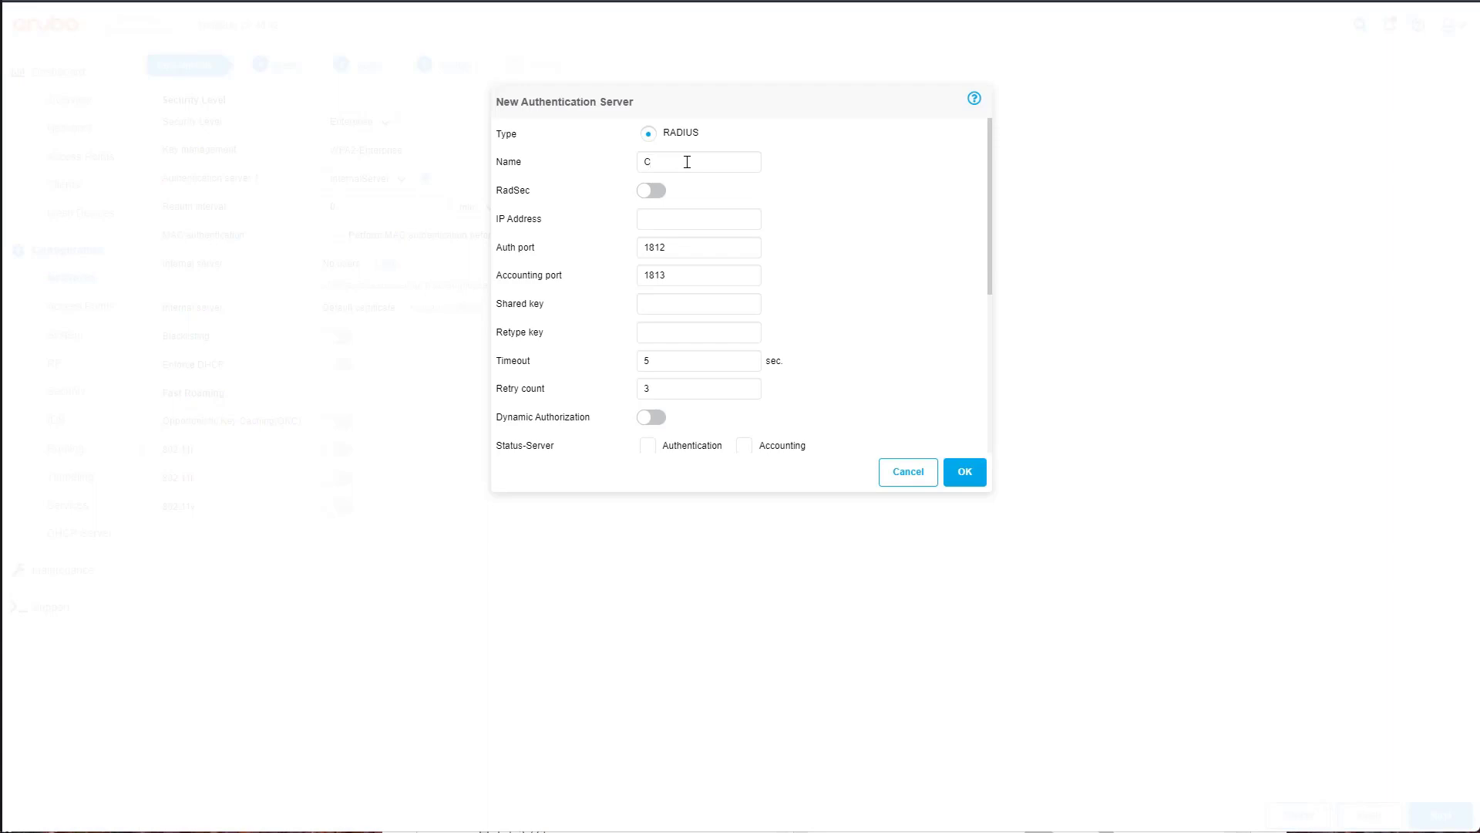
text(learPass)
key(Tab)
click(728, 217)
text(10.254.1.234)
click(692, 299)
text(••••••••••••••••)
- Enable dynamic authorization and Status-Server checks for authentication and accounting on ClearPass
scroll(733, 419, down, 2)
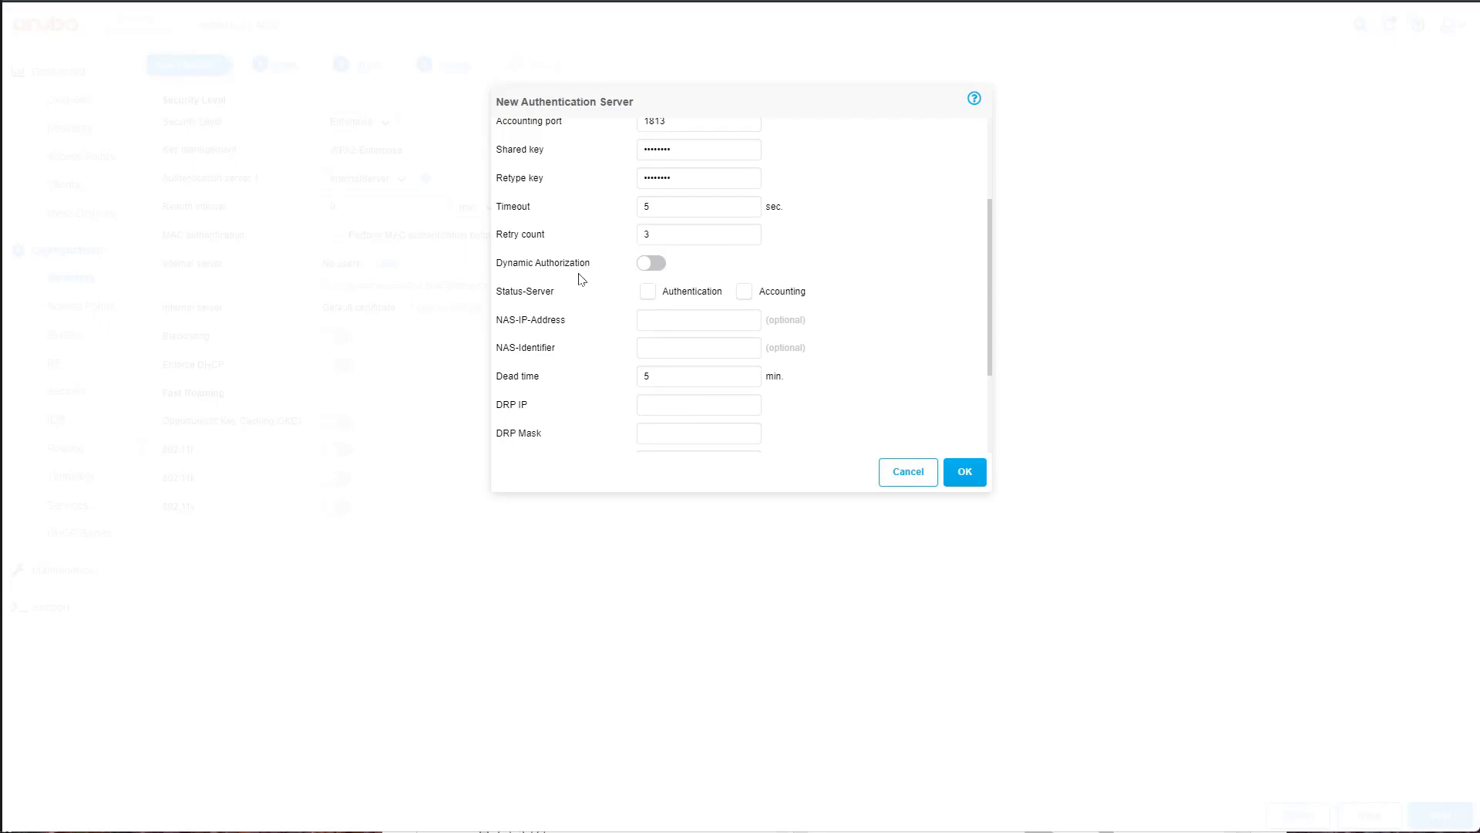
click(655, 265)
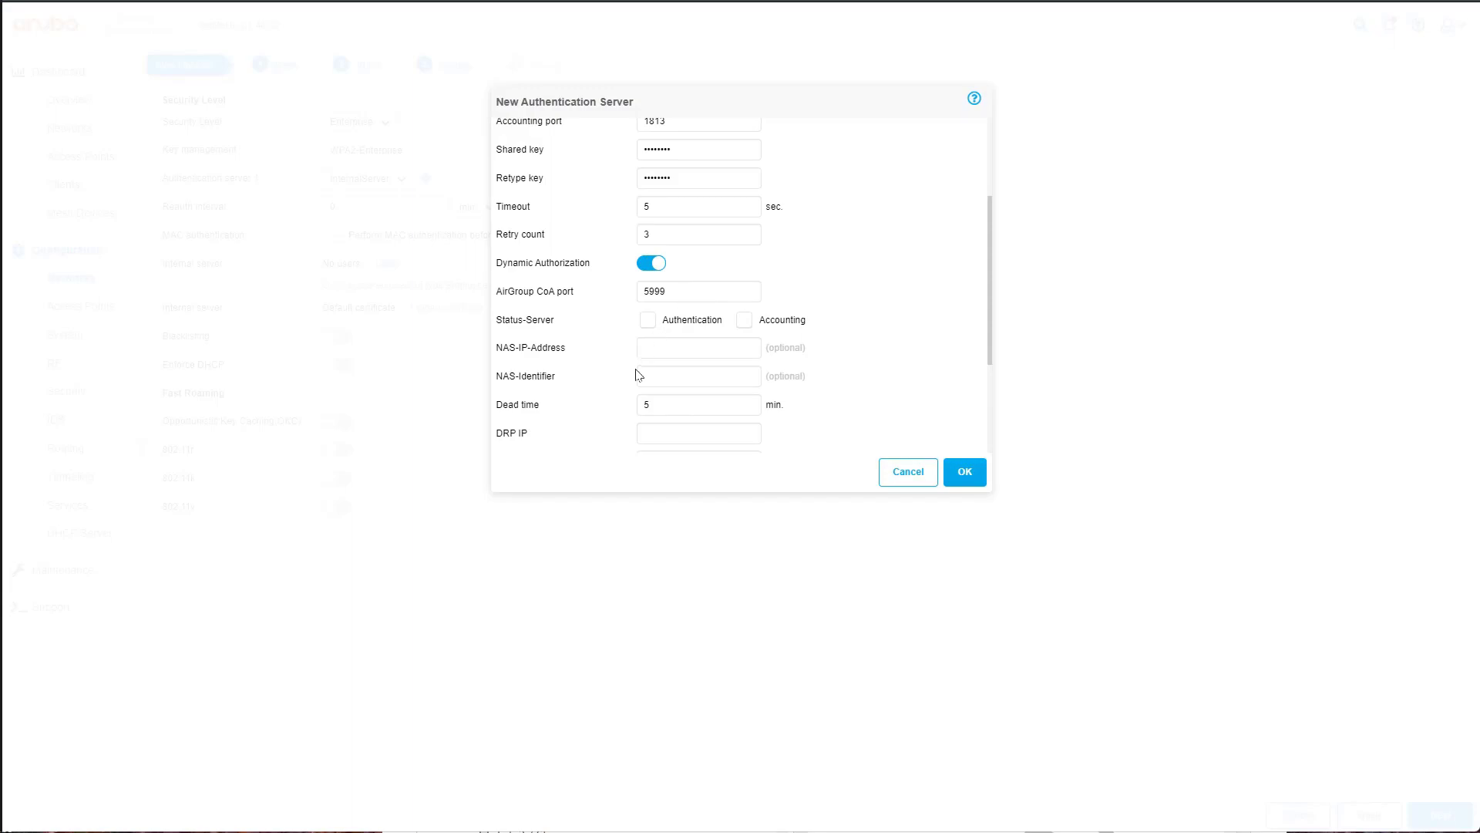
click(647, 322)
click(745, 321)
drag(496, 350, 514, 352)
click(556, 360)
scroll(847, 248, up, 3)
scroll(848, 250, down, 5)
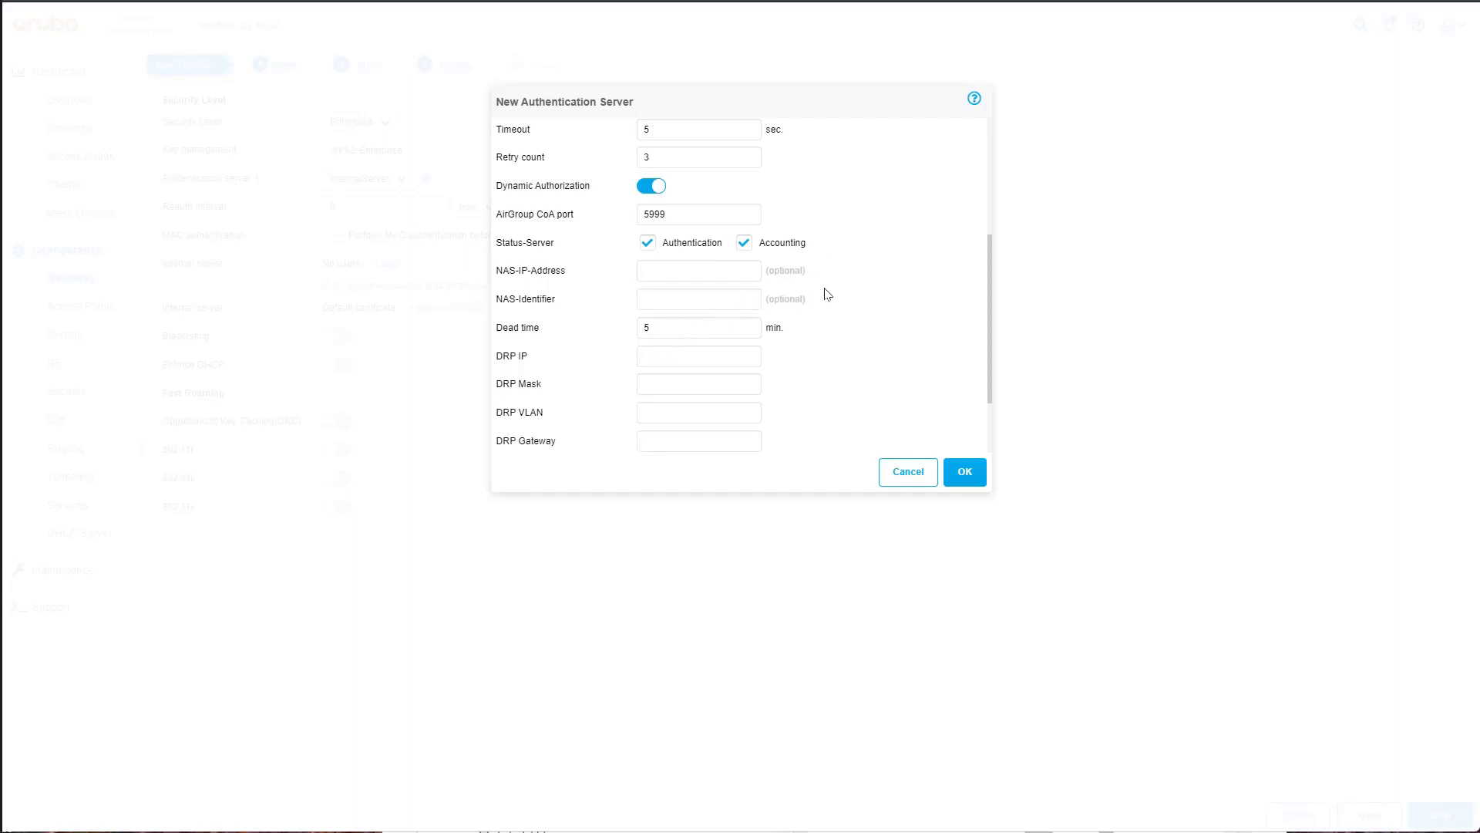
- Save the ClearPass server and select it as Authentication server 1
click(964, 472)
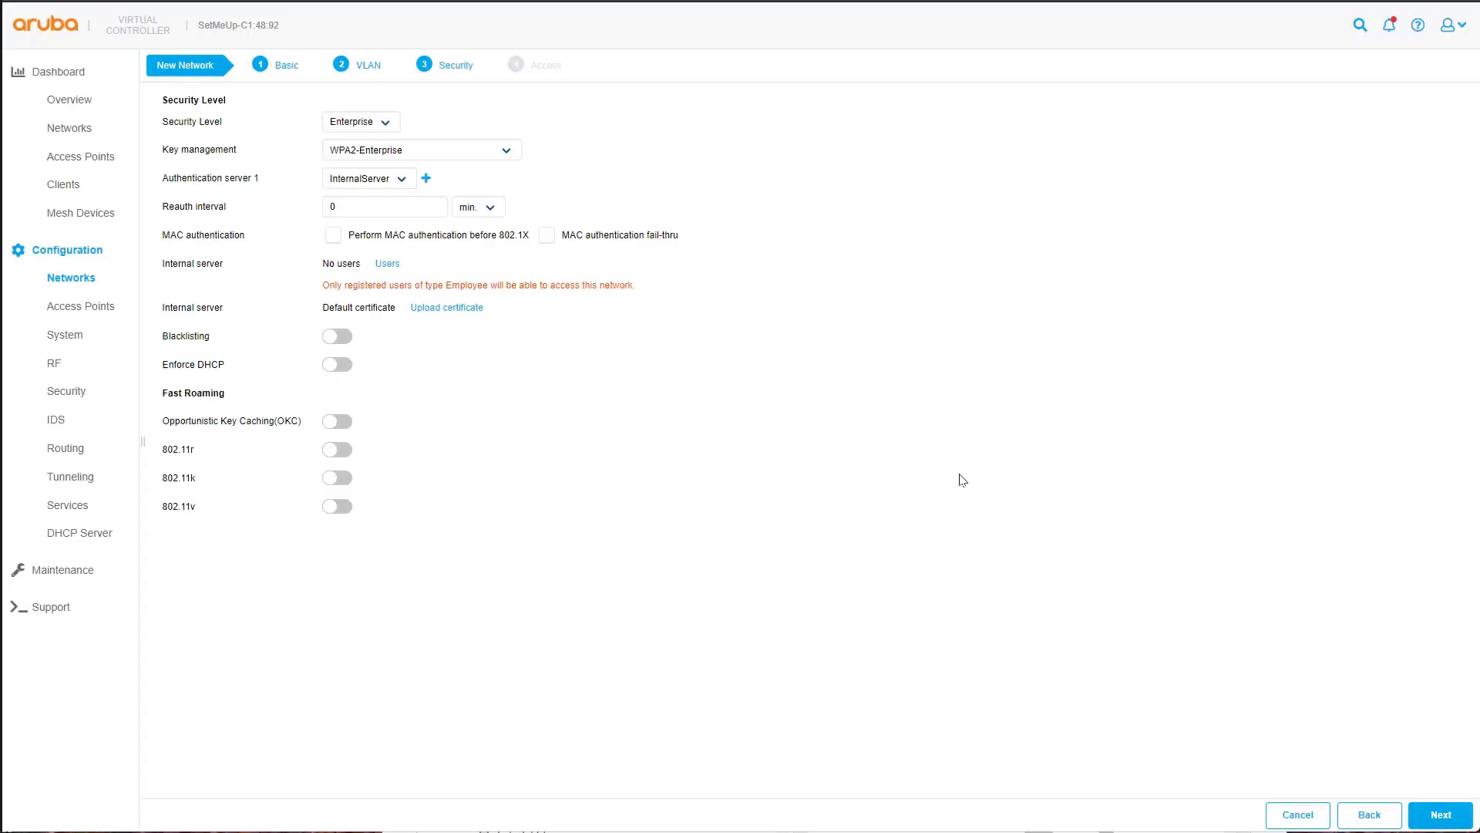
click(405, 182)
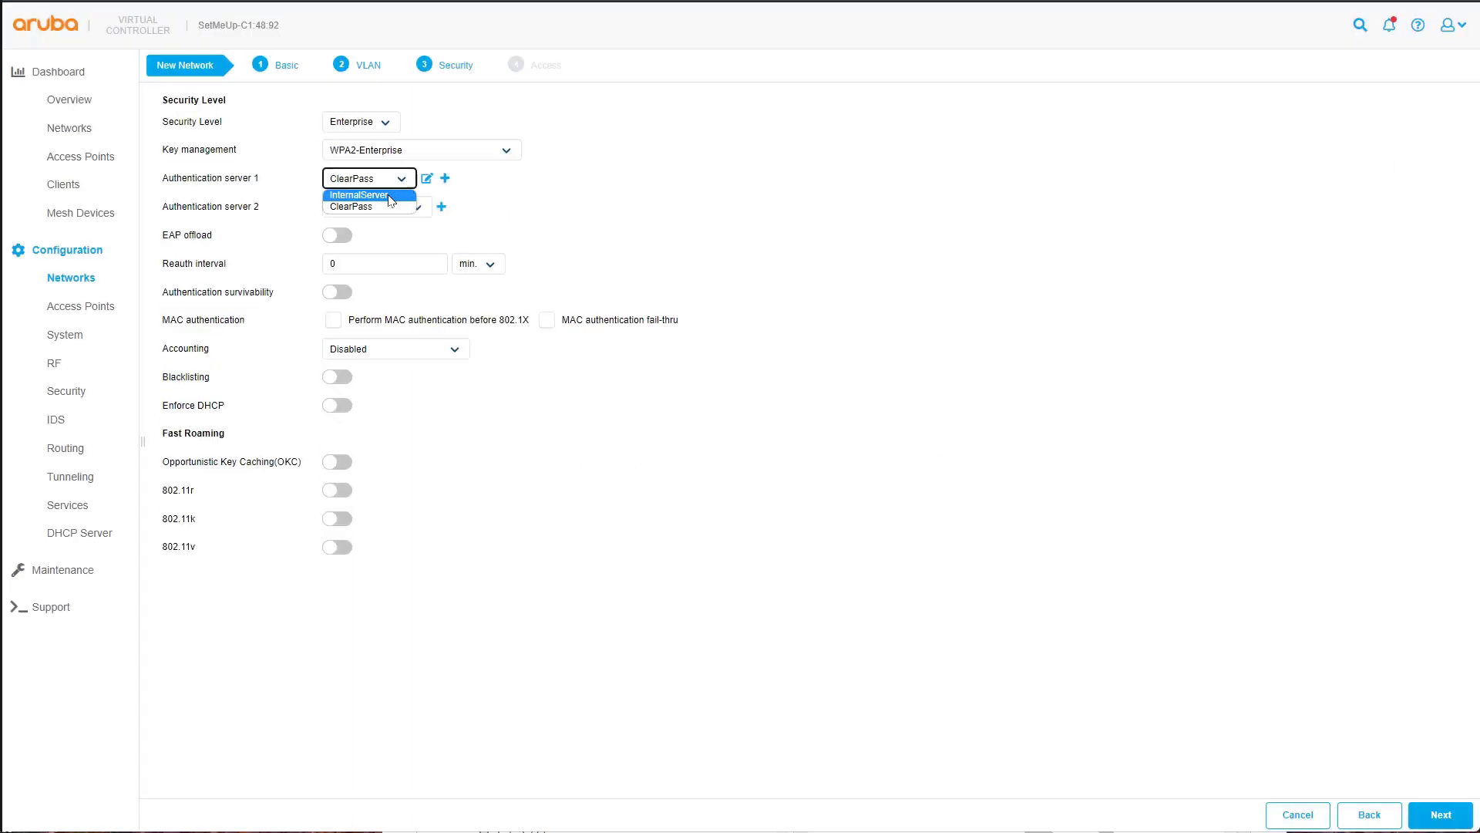
click(378, 203)
- Set Accounting to use authentication servers and finish creating the network
click(1446, 818)
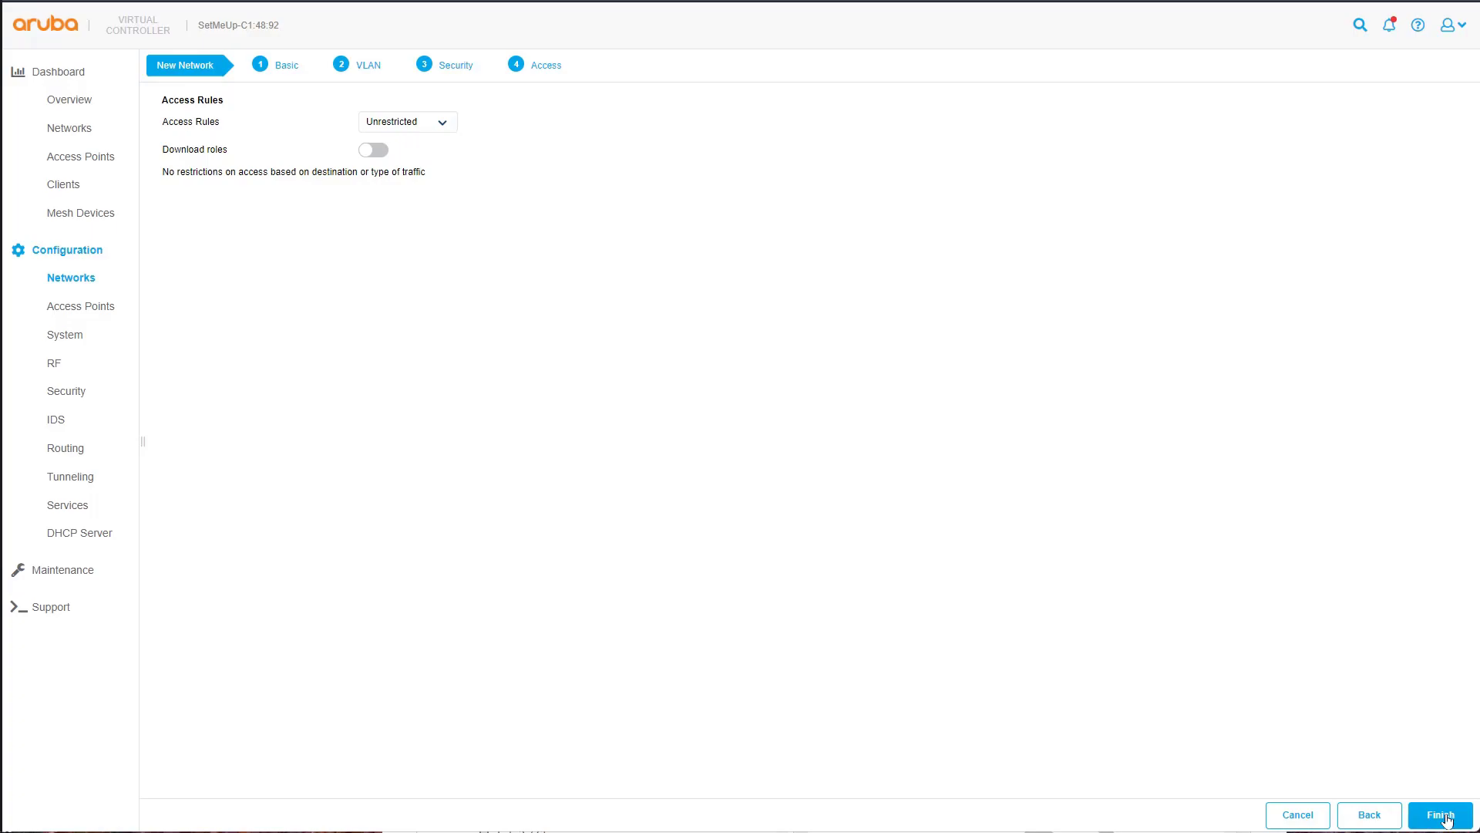
click(1376, 819)
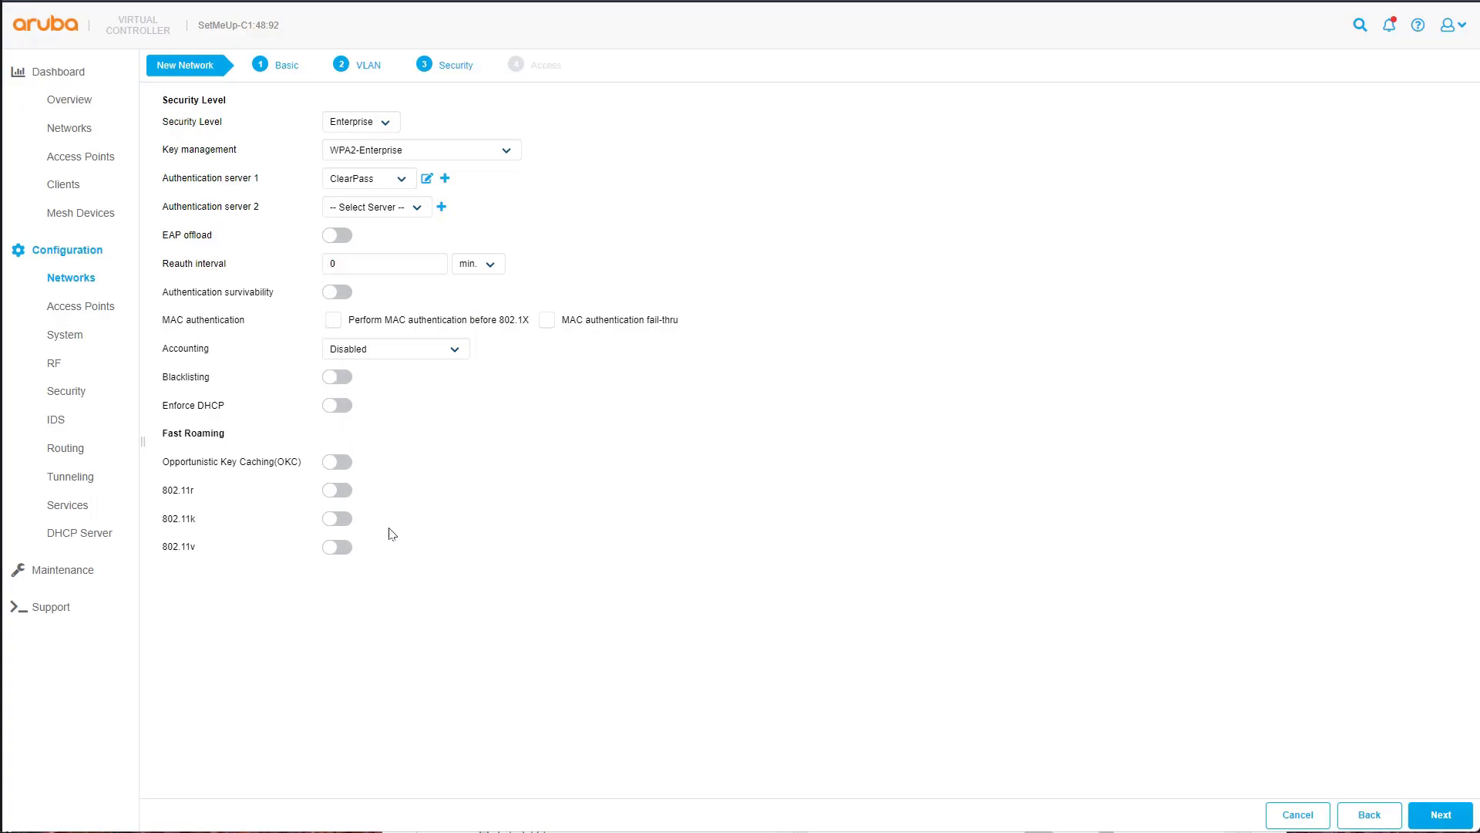
click(426, 354)
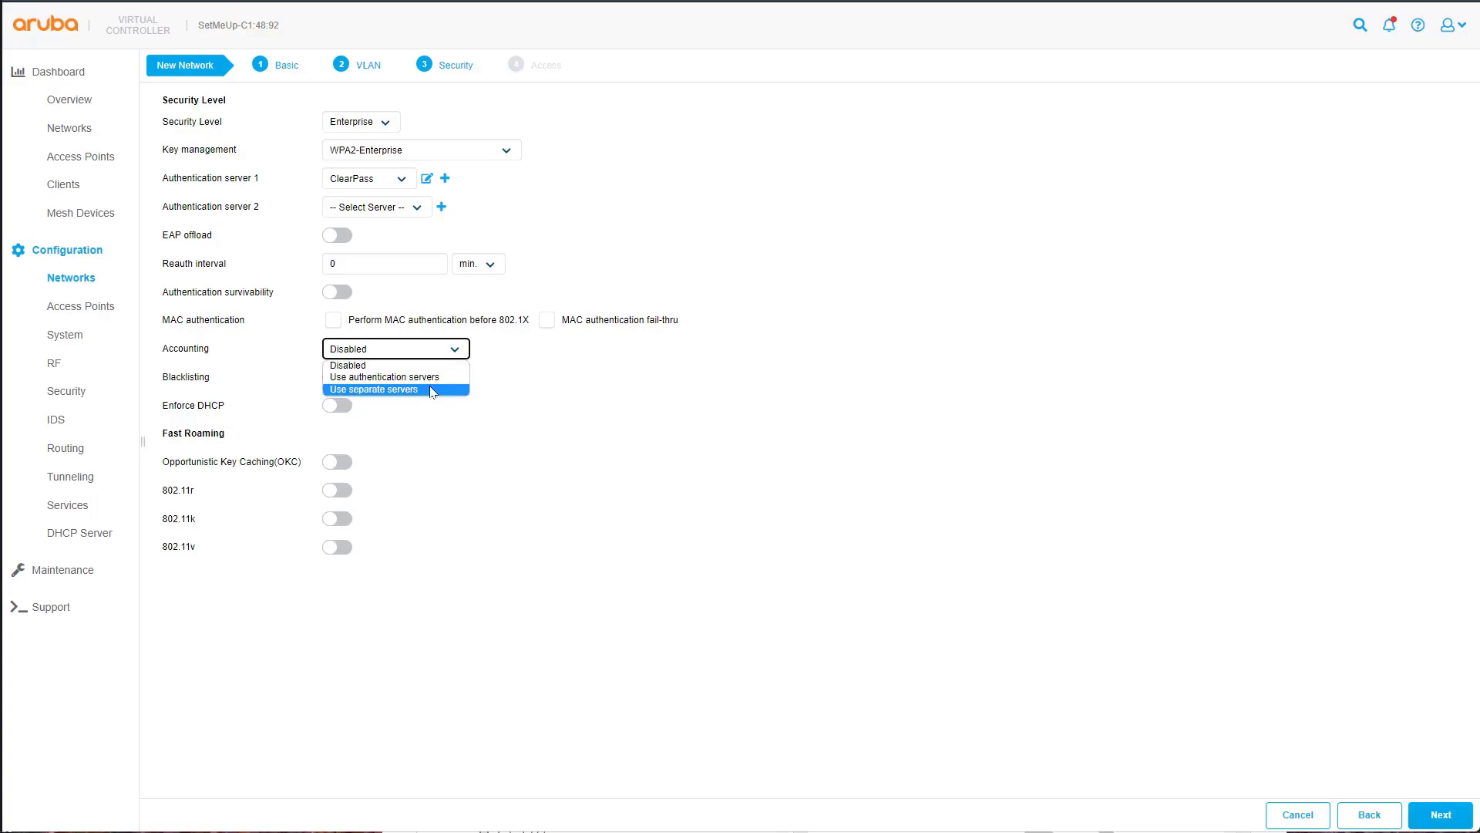
click(422, 377)
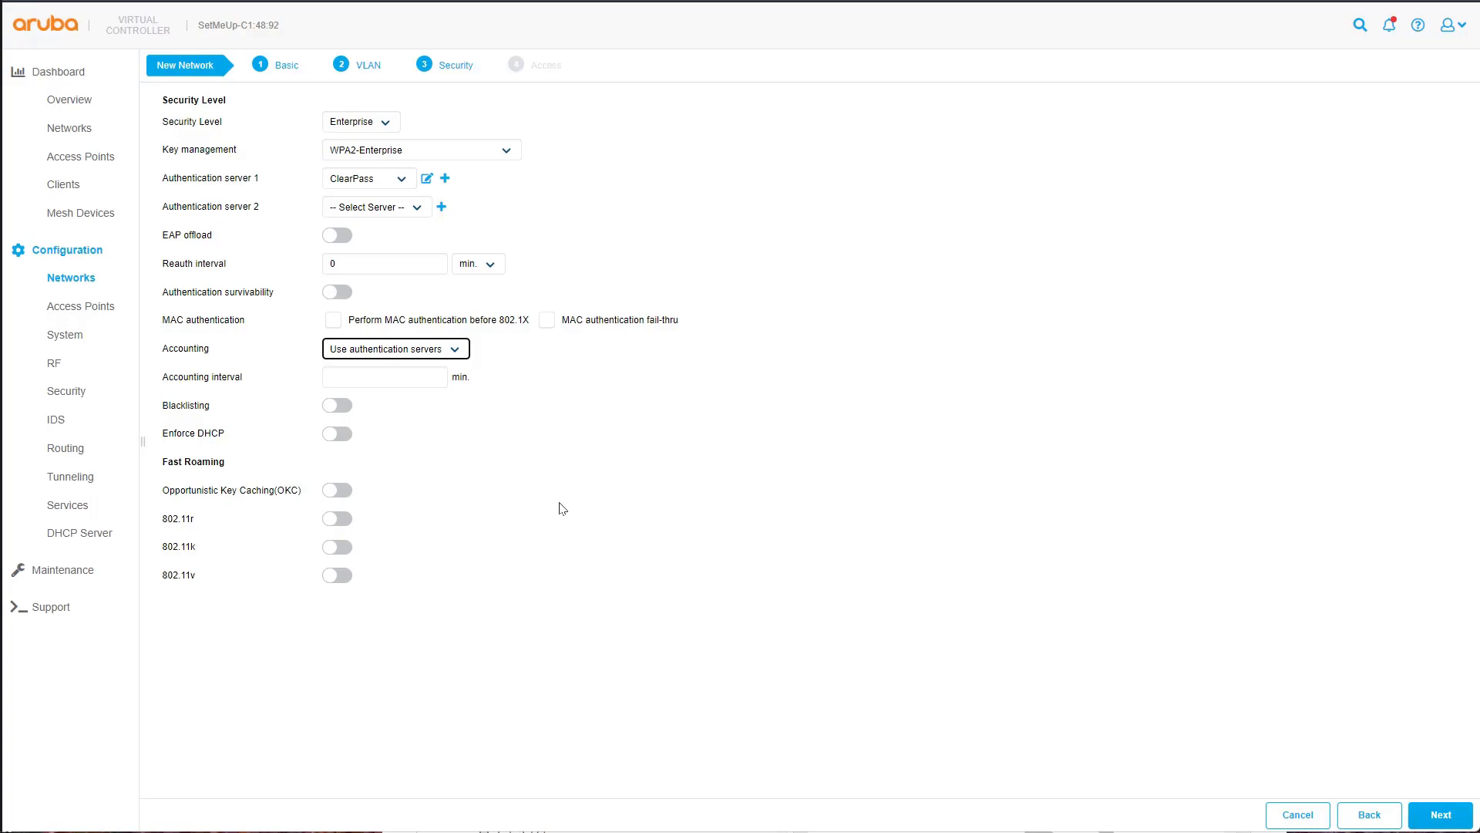
click(1453, 818)
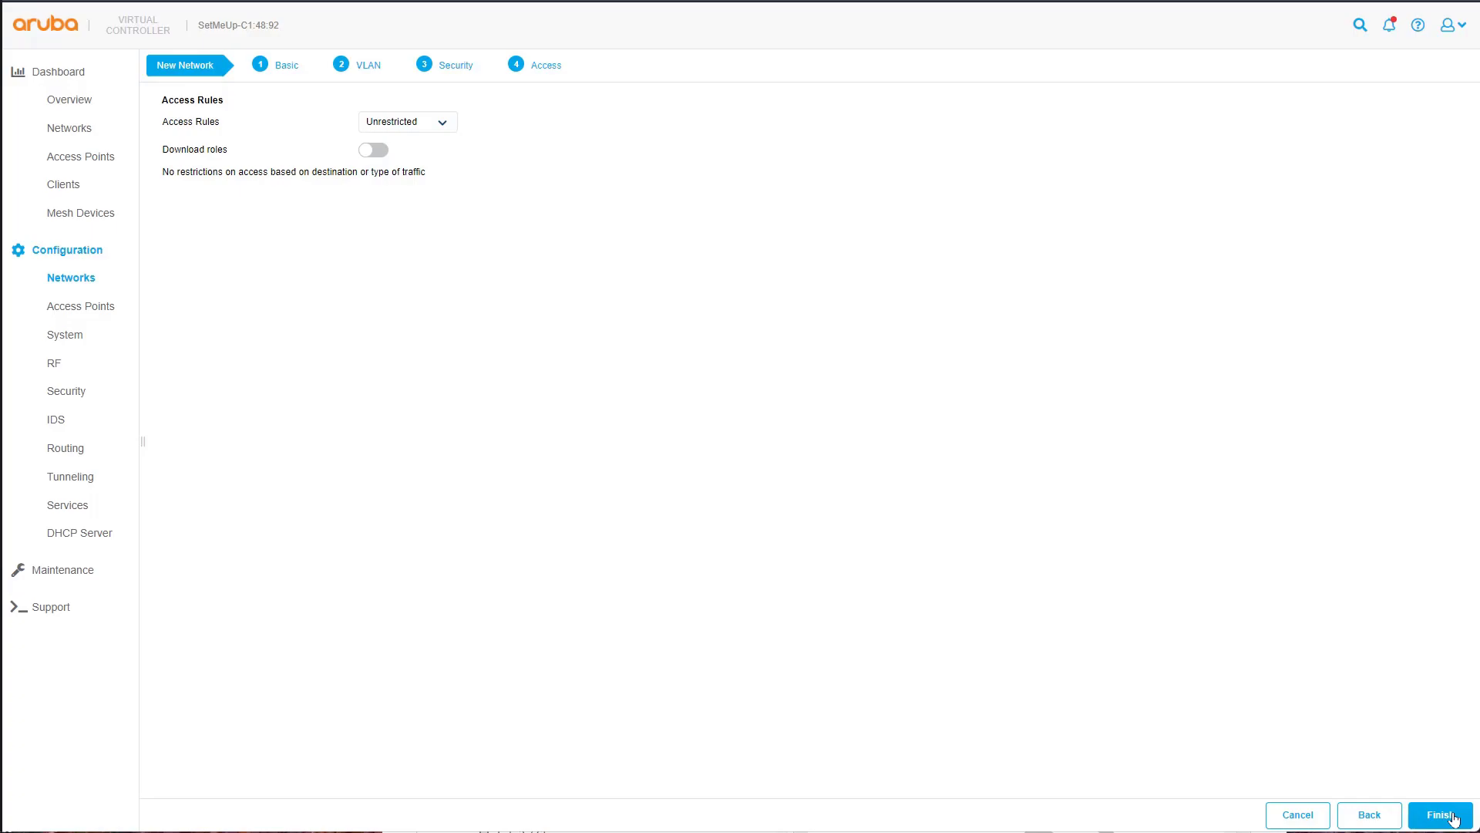
click(1428, 817)
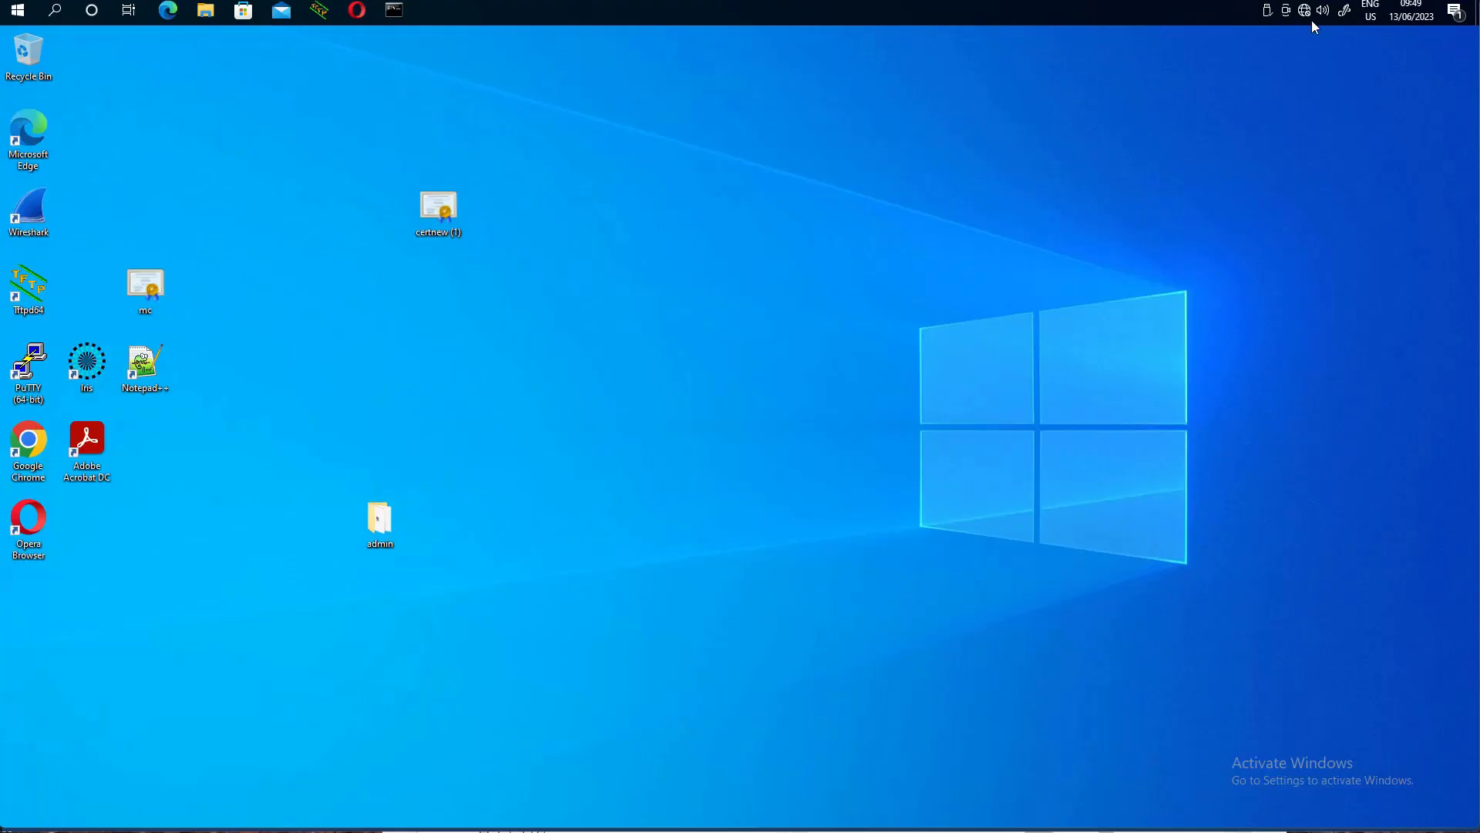
- Join employee-IAP-Dot1x with the test user's credentials, accept the certificate, and view its properties
click(1310, 19)
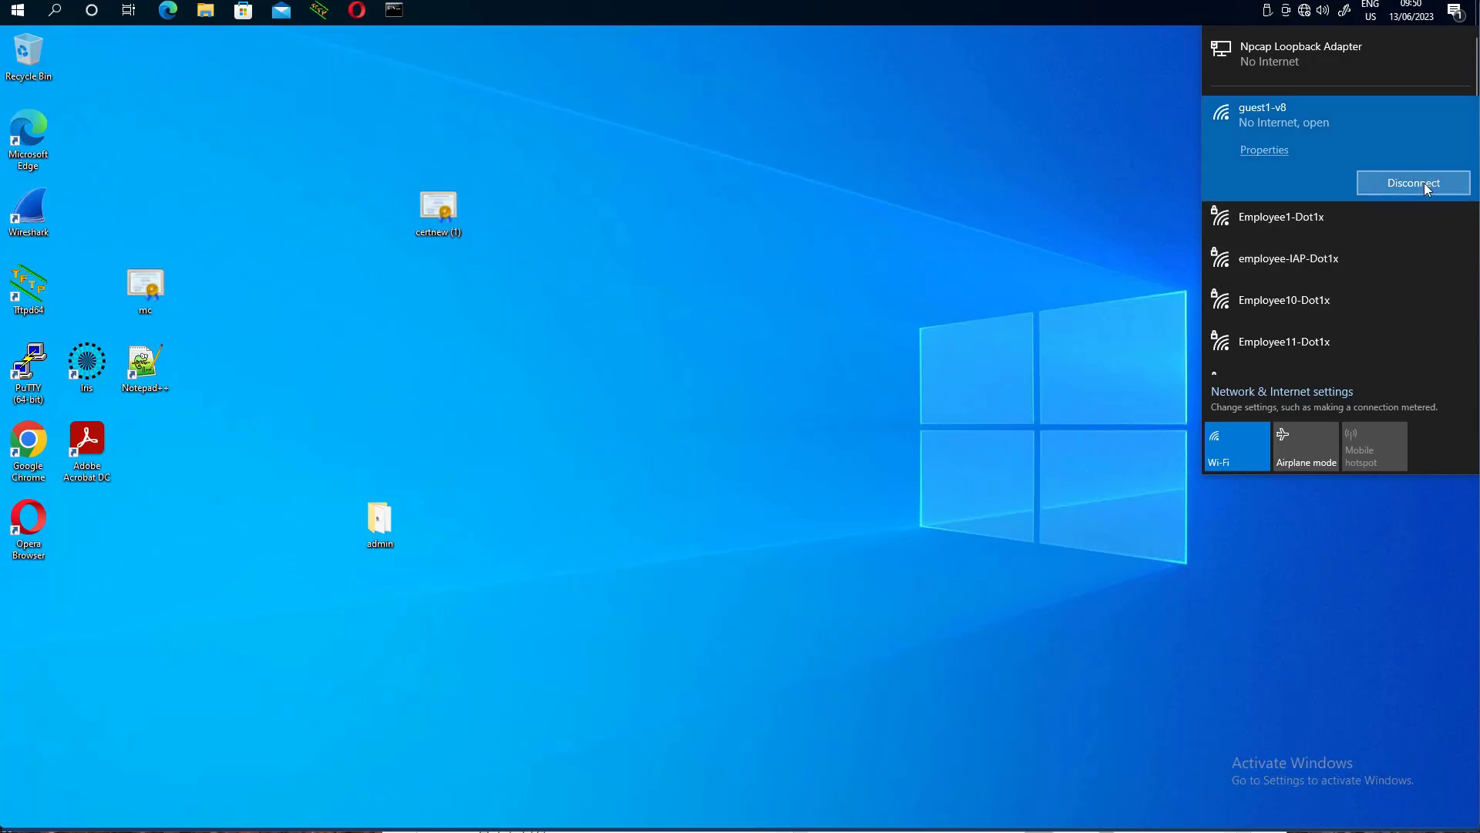
click(1311, 267)
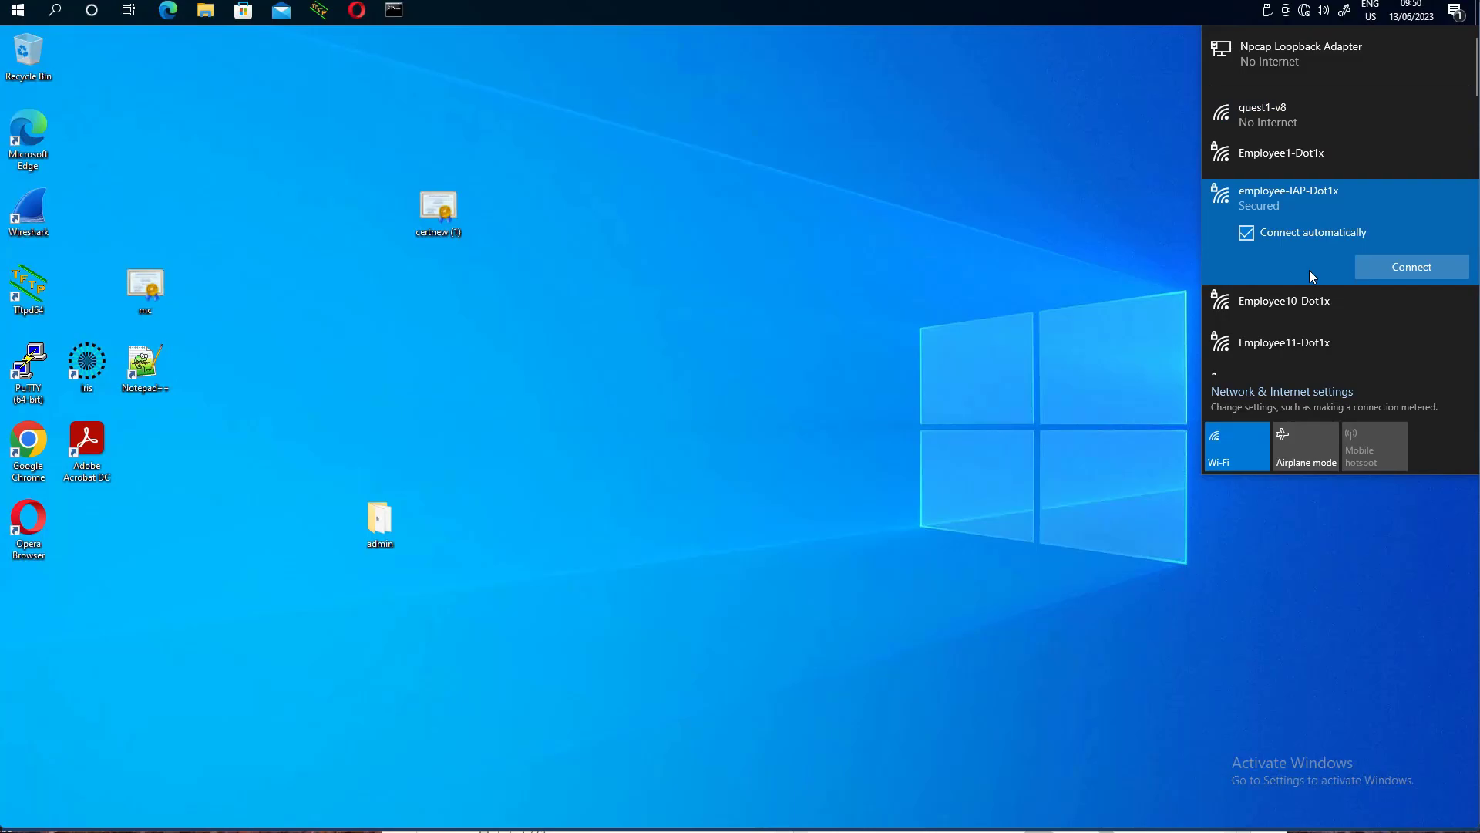
click(1426, 264)
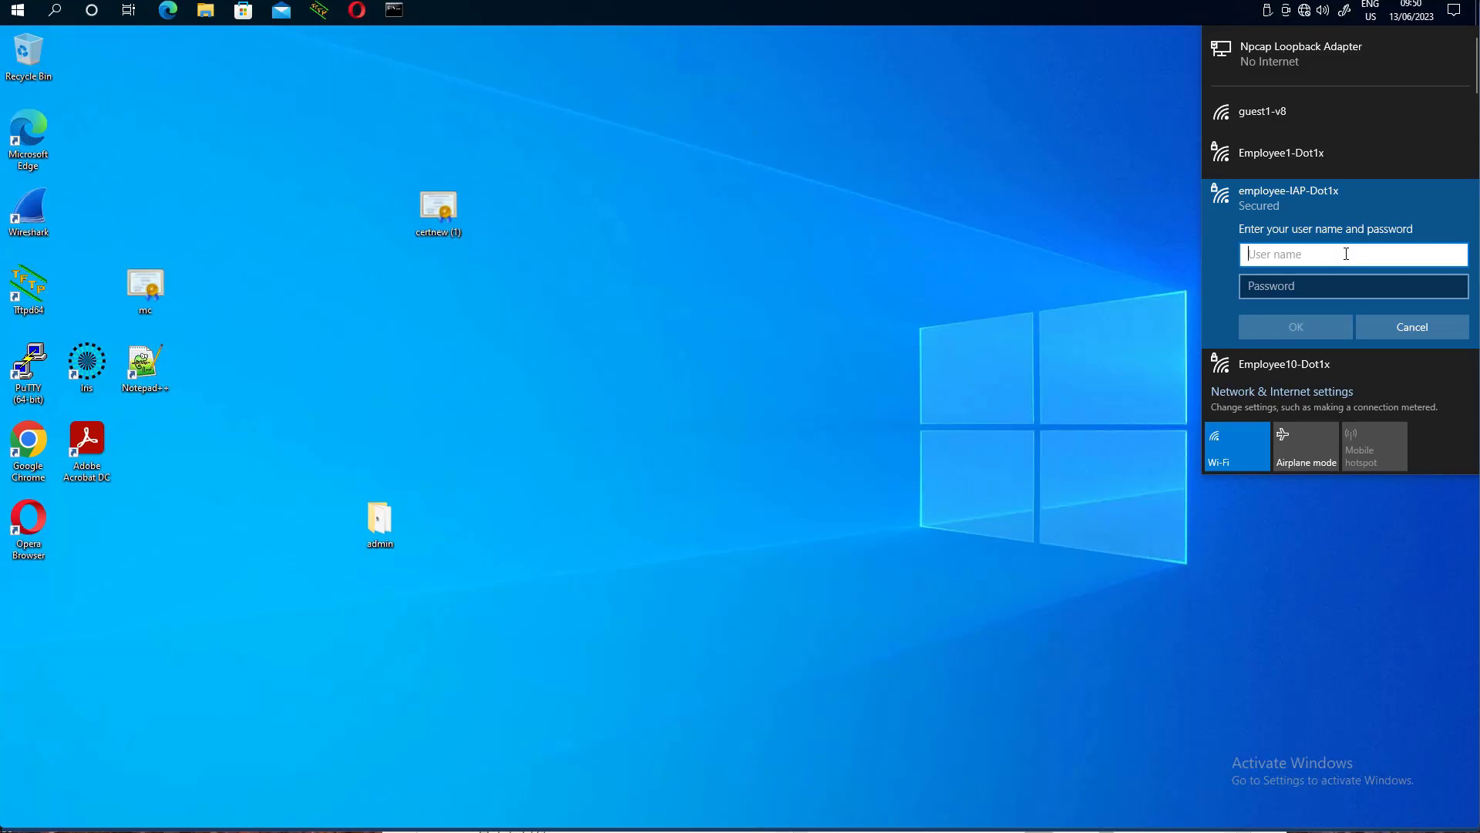
text(test1)
key(Tab)
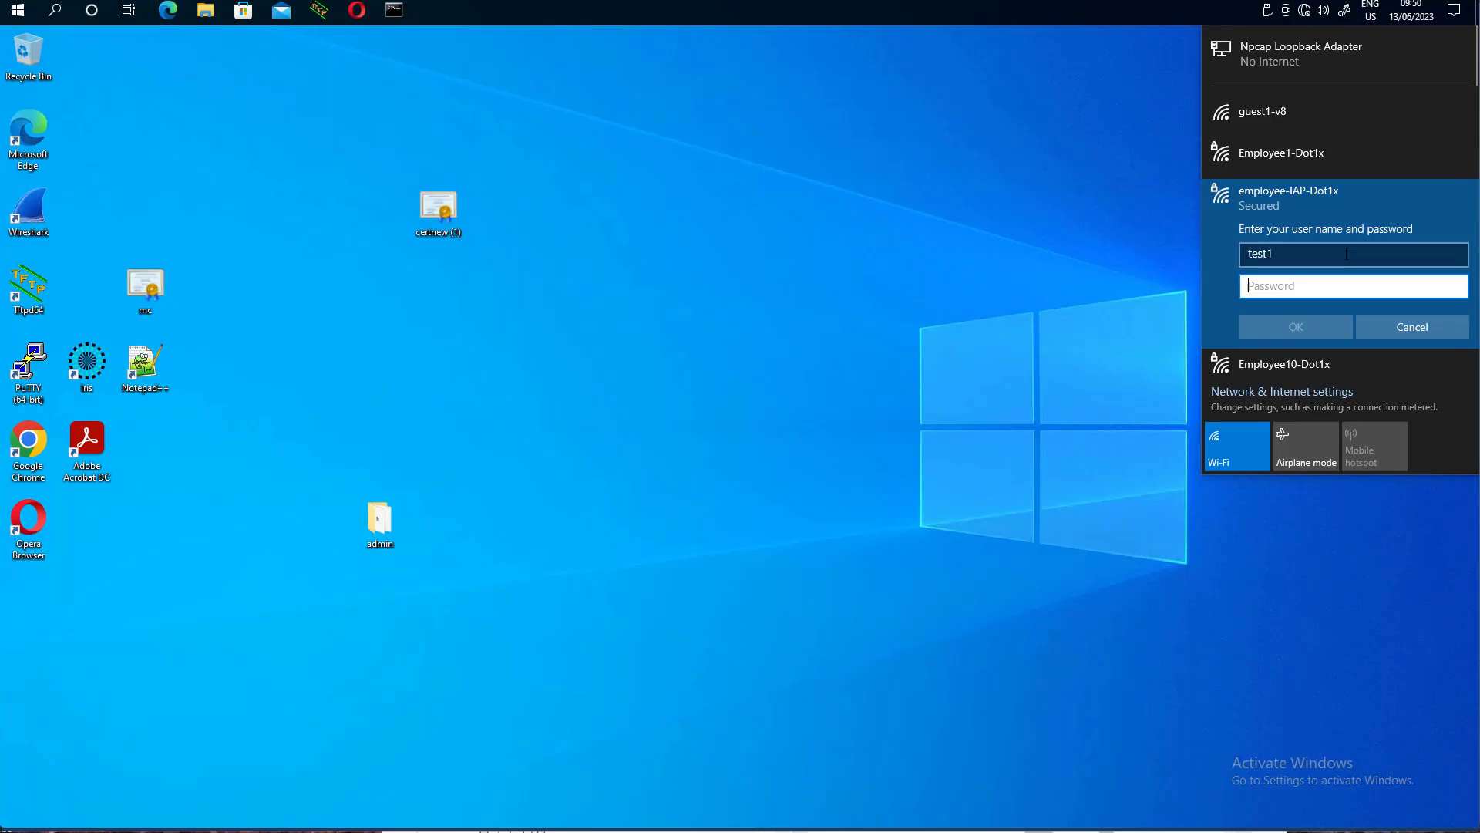
text(test1)
key(Return)
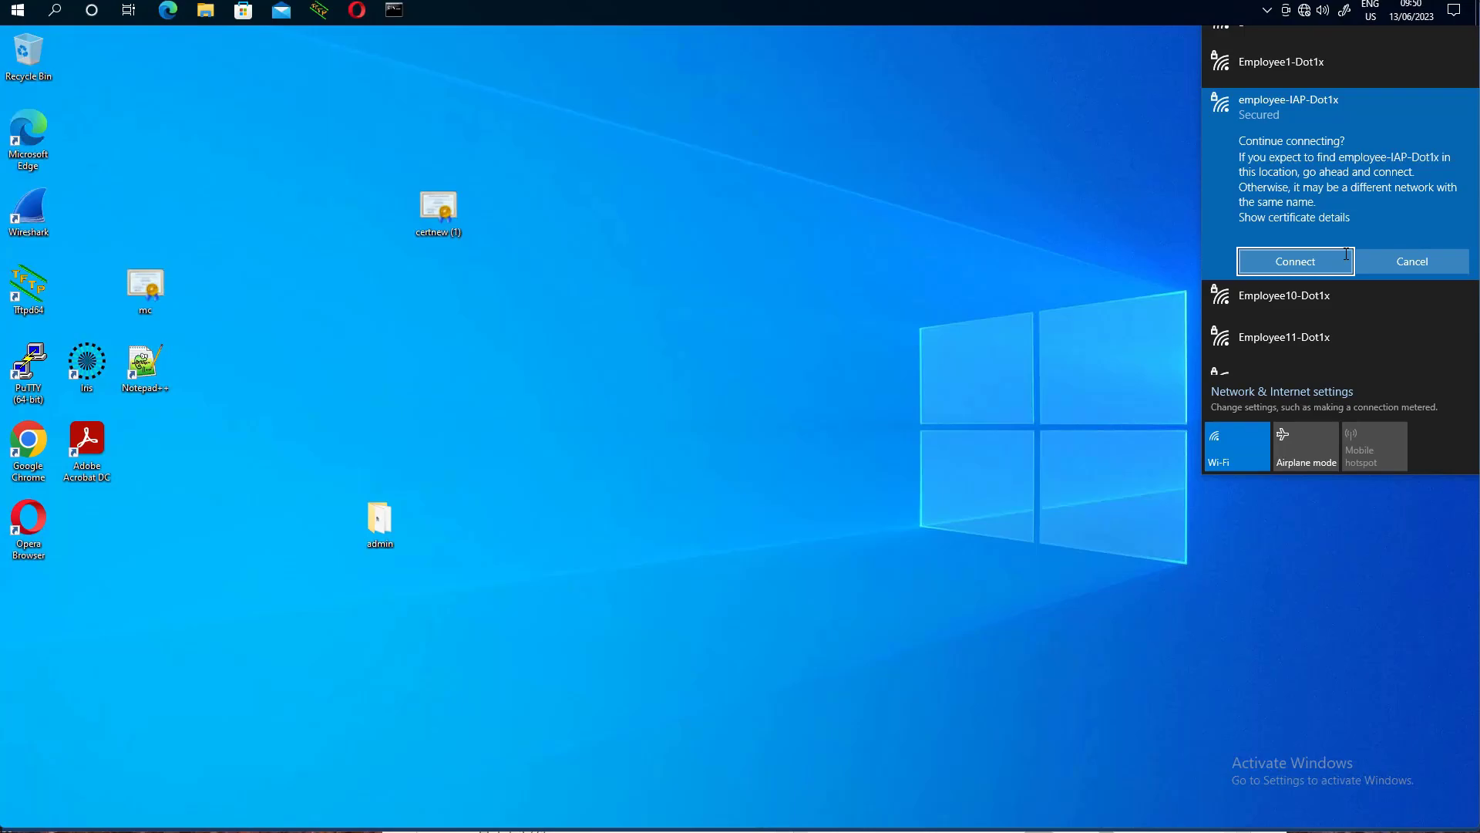
click(1286, 262)
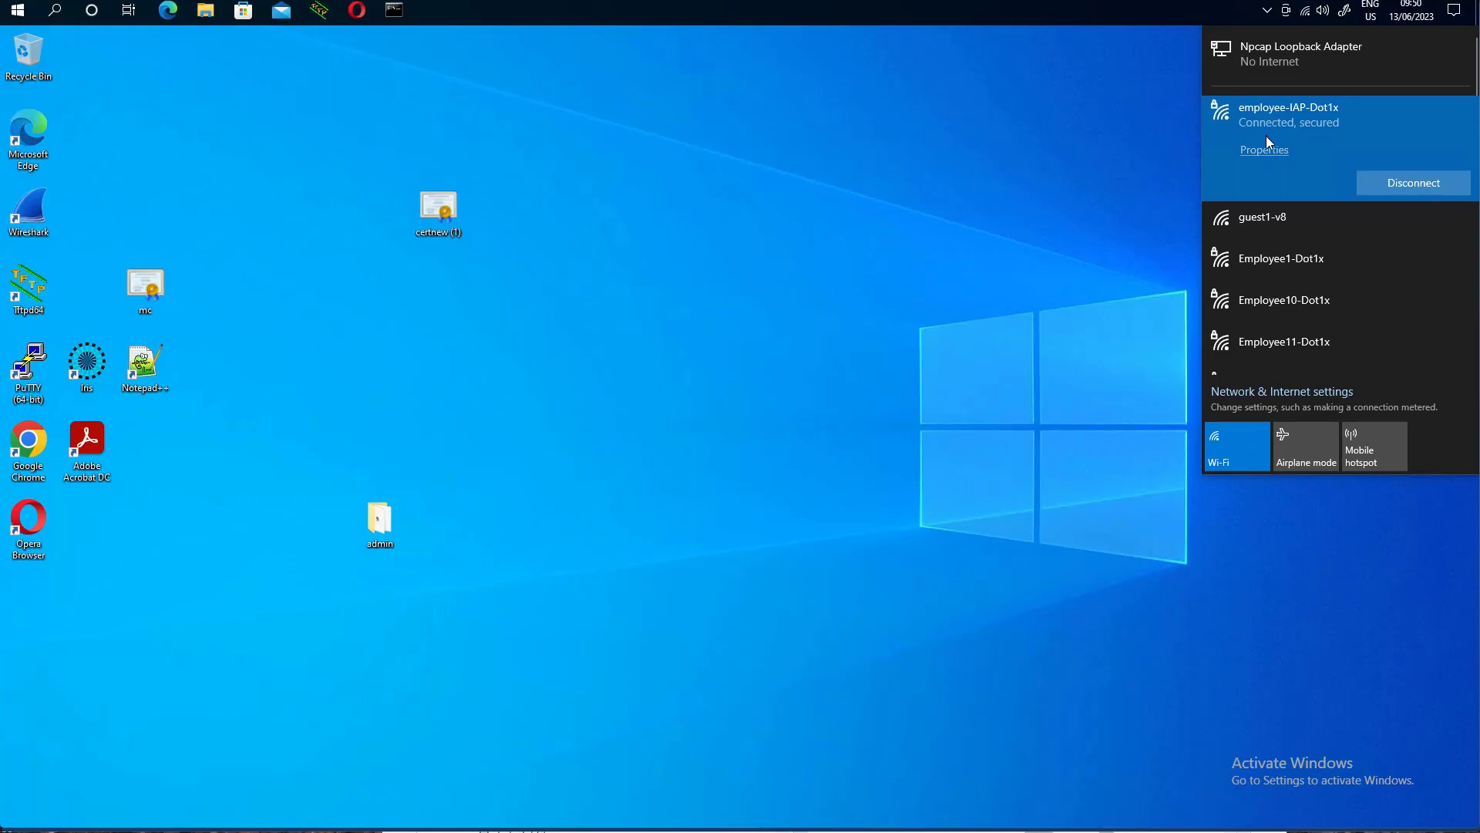
click(1255, 151)
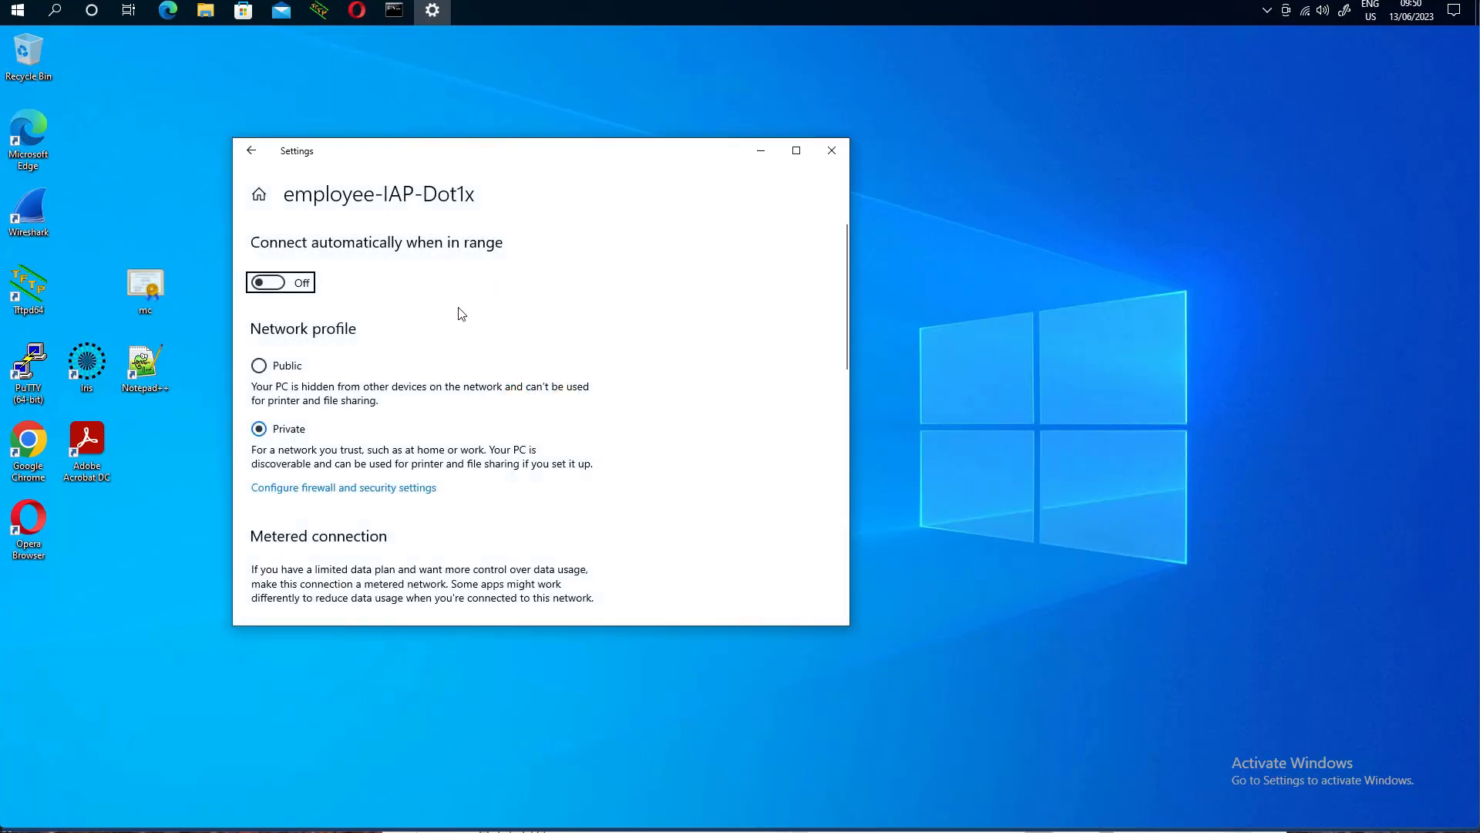
- Check the connection properties showing IPv4 10.1.131.50, then close the Settings window
scroll(459, 311, down, 5)
scroll(460, 314, down, 4)
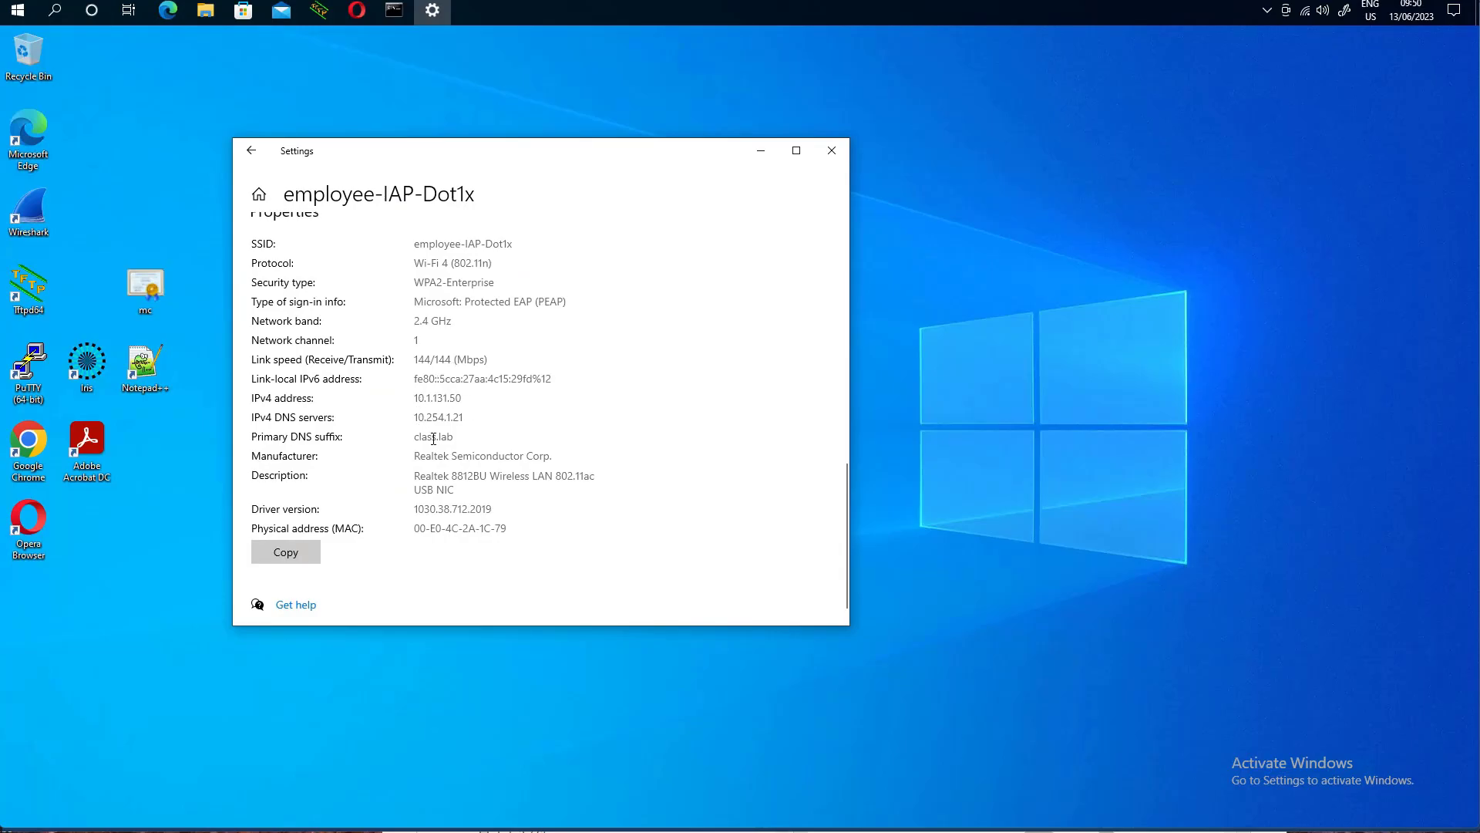
click(358, 16)
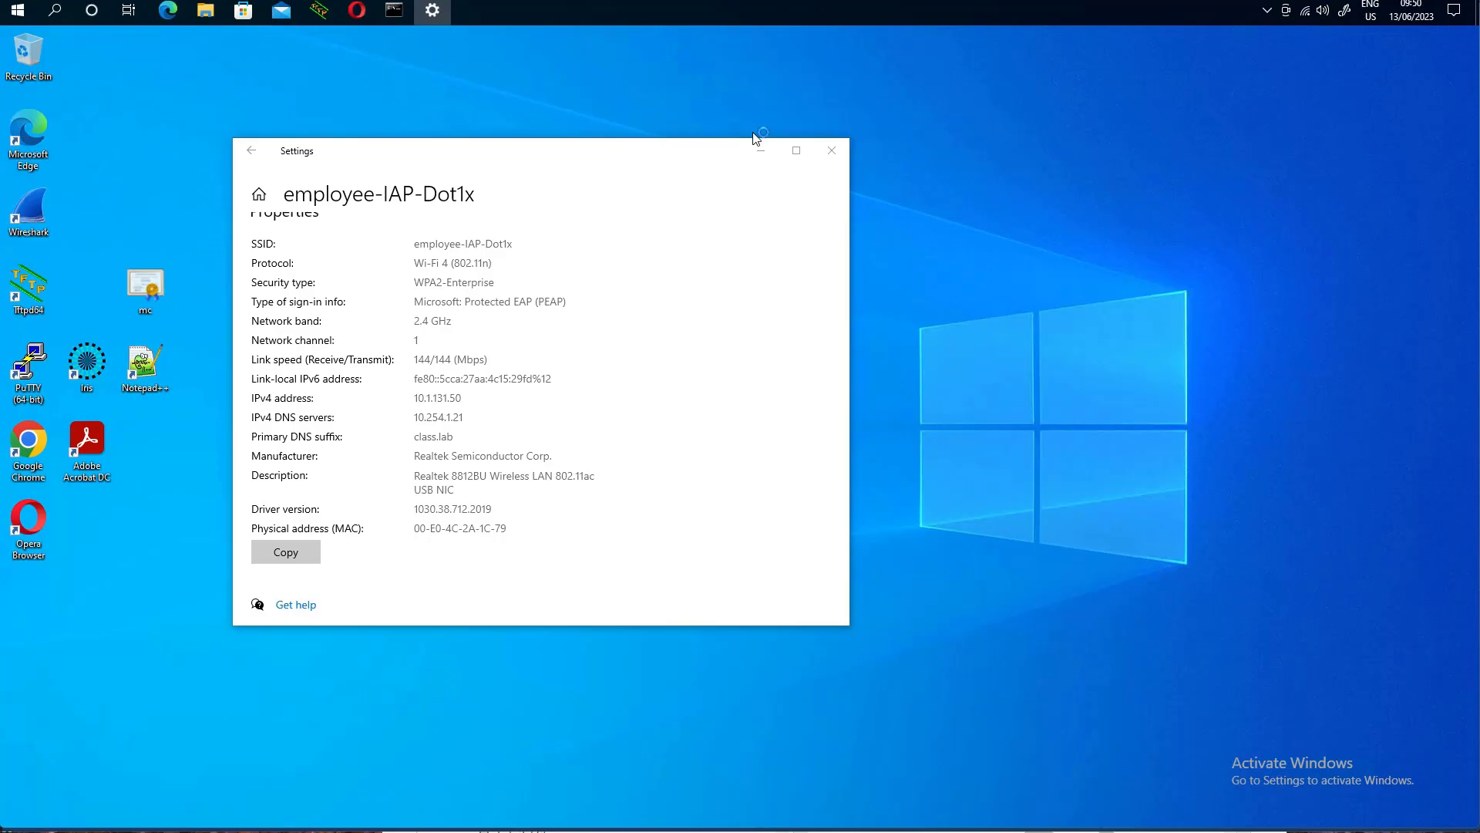
click(830, 151)
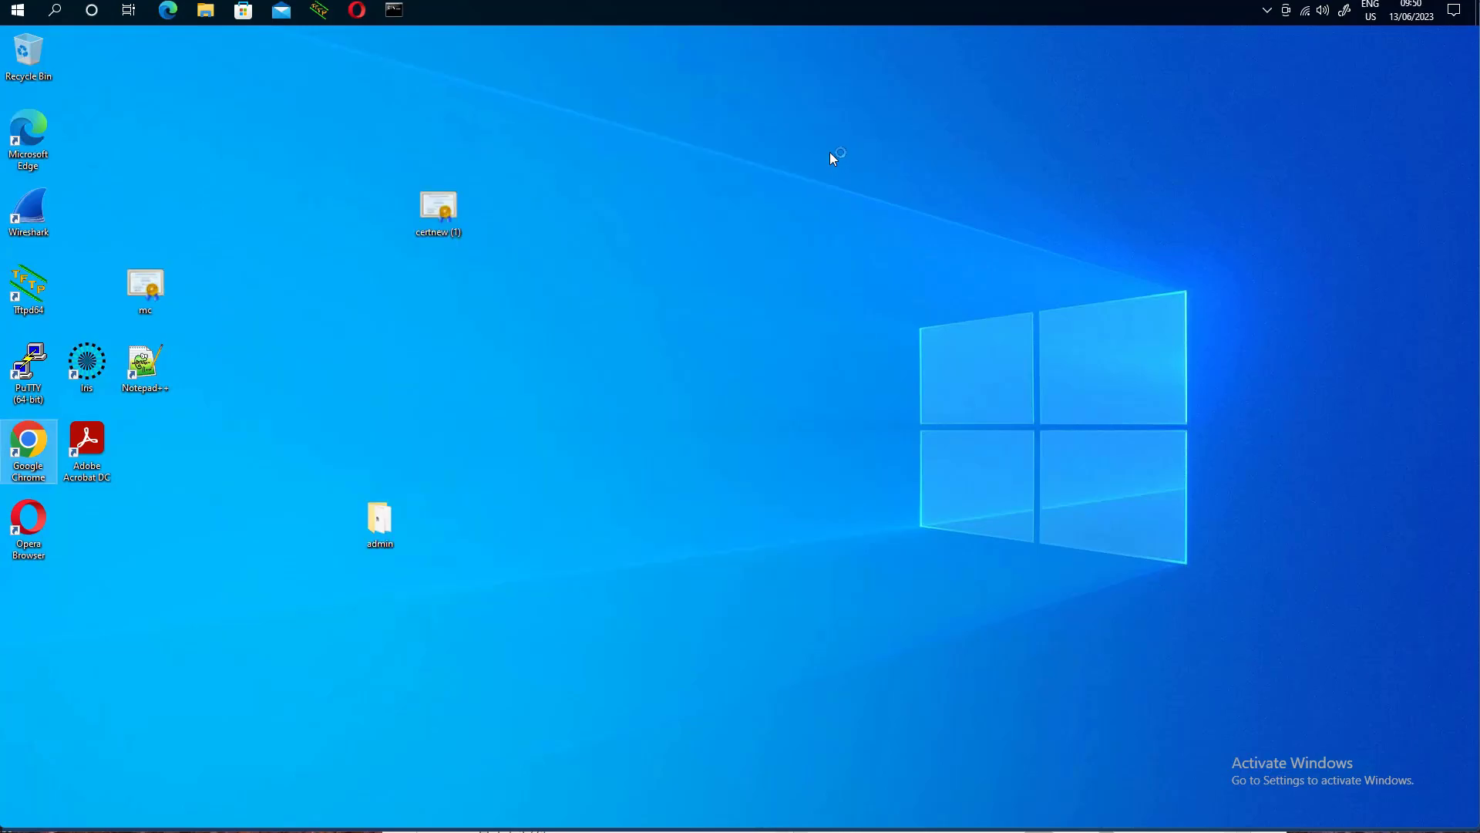